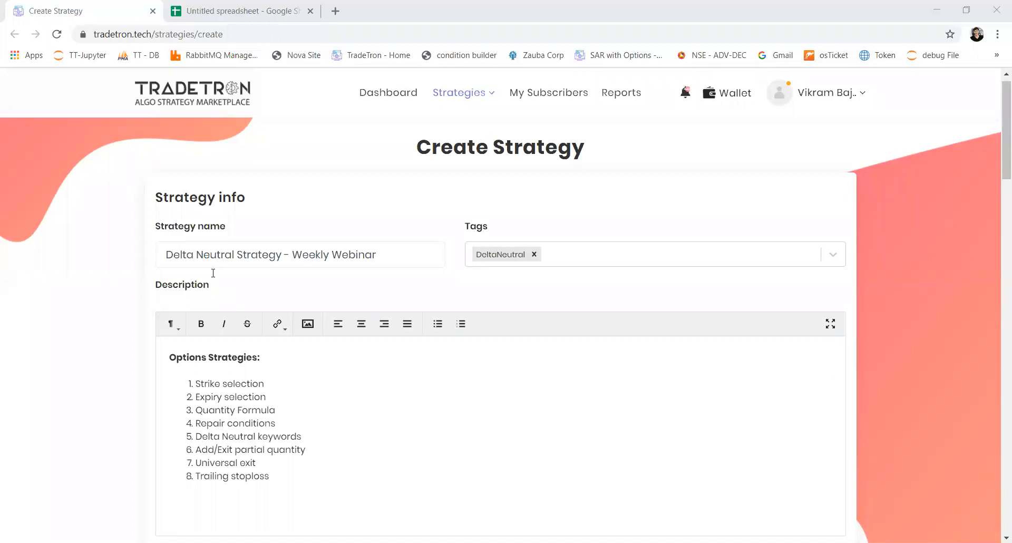
Review the strategy name and the numbered list of options strategy topics in the description, from strike selection to trailing stoploss.
{"action": "left_click_drag", "start_coordinate": [261, 255], "coordinate": [204, 255]}
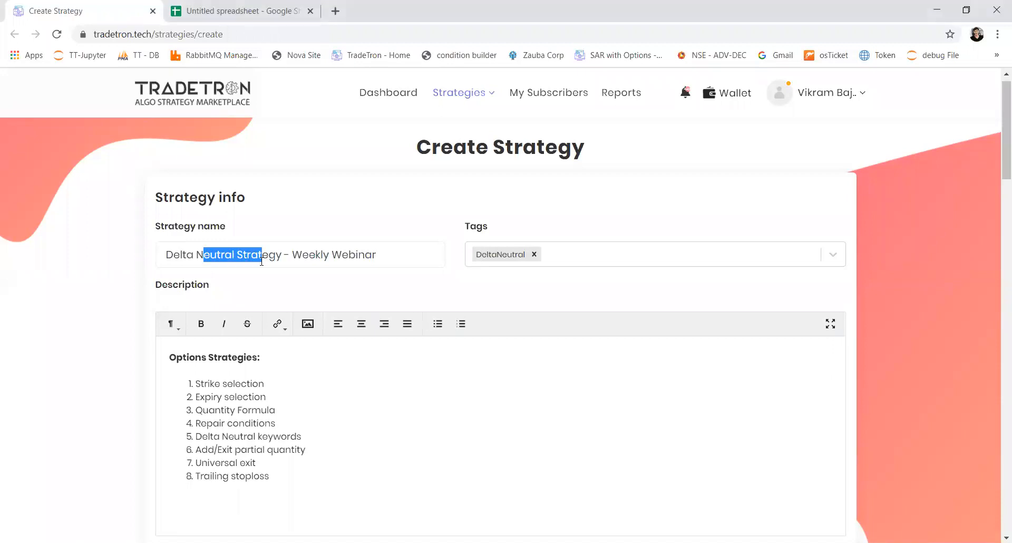
{"action": "left_click", "coordinate": [333, 391]}
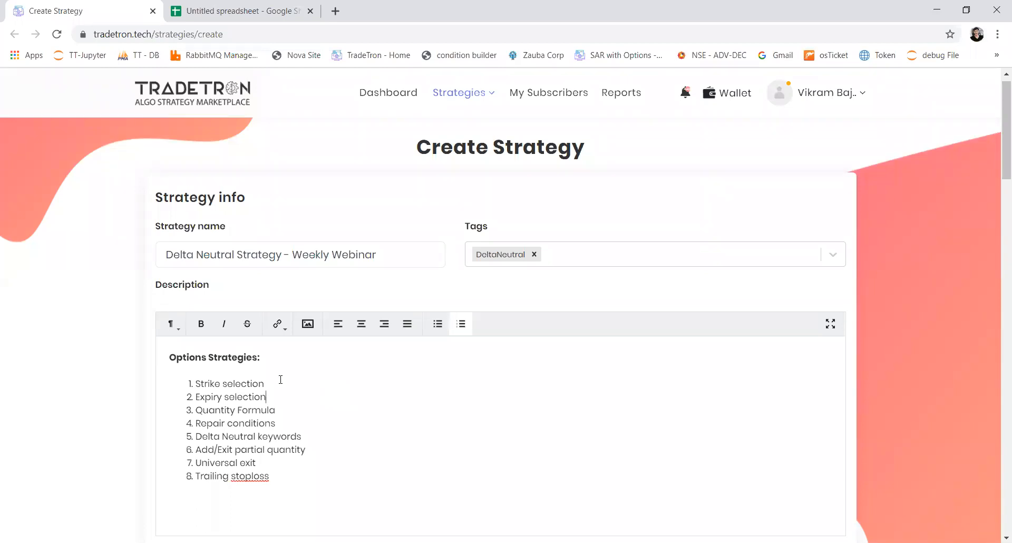
{"action": "left_click_drag", "start_coordinate": [196, 383], "coordinate": [267, 383]}
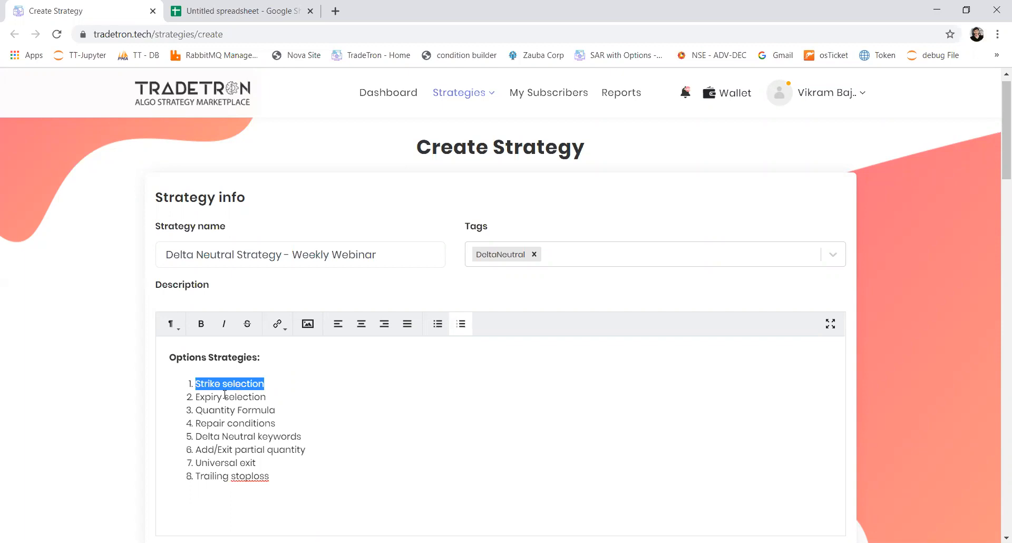
{"action": "left_click_drag", "start_coordinate": [196, 396], "coordinate": [266, 394]}
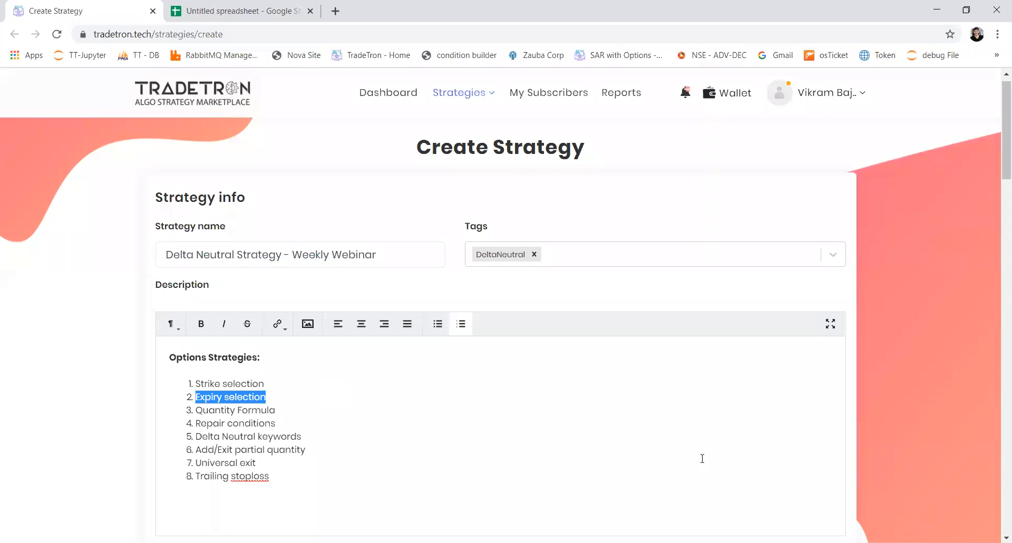
{"action": "double_click", "coordinate": [233, 394]}
{"action": "left_click_drag", "start_coordinate": [214, 410], "coordinate": [287, 411]}
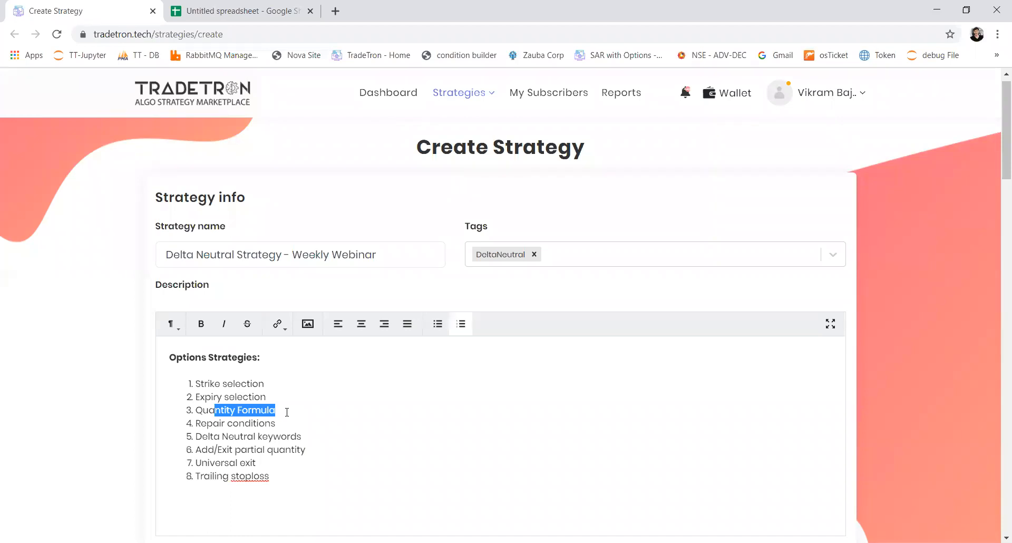
{"action": "left_click_drag", "start_coordinate": [213, 423], "coordinate": [276, 424]}
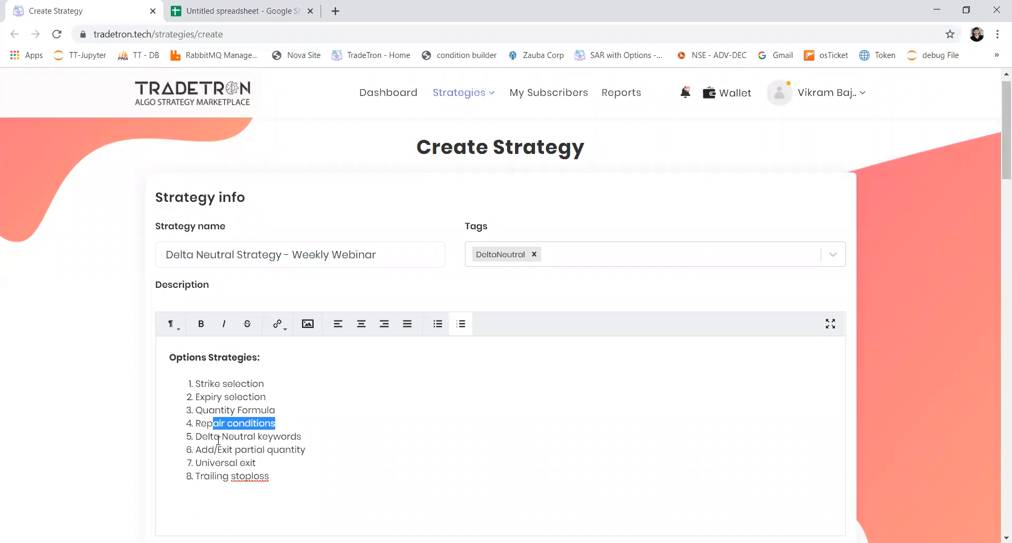
{"action": "left_click_drag", "start_coordinate": [208, 436], "coordinate": [294, 436]}
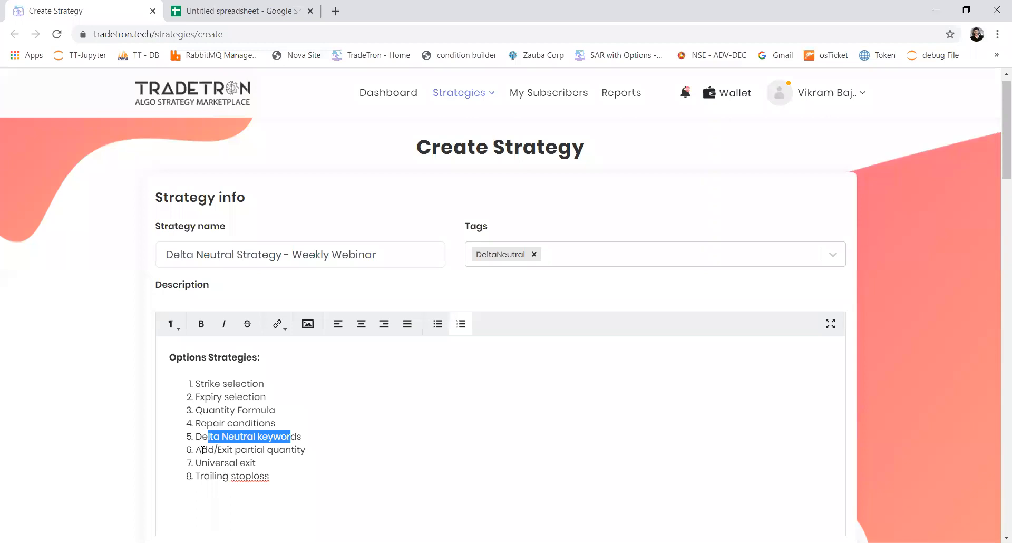
{"action": "left_click_drag", "start_coordinate": [202, 449], "coordinate": [287, 449]}
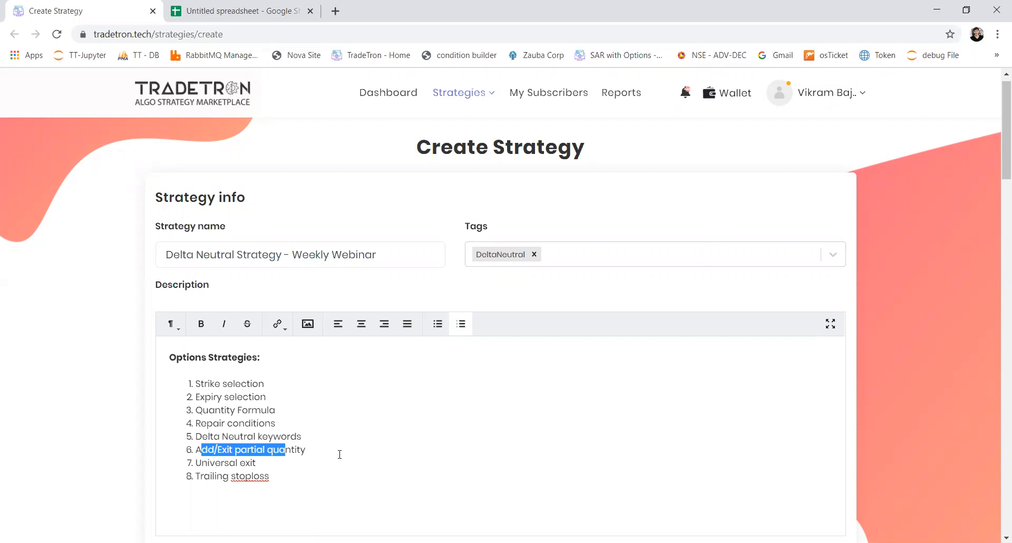
{"action": "scroll", "coordinate": [339, 454], "scroll_direction": "down", "scroll_amount": 2}
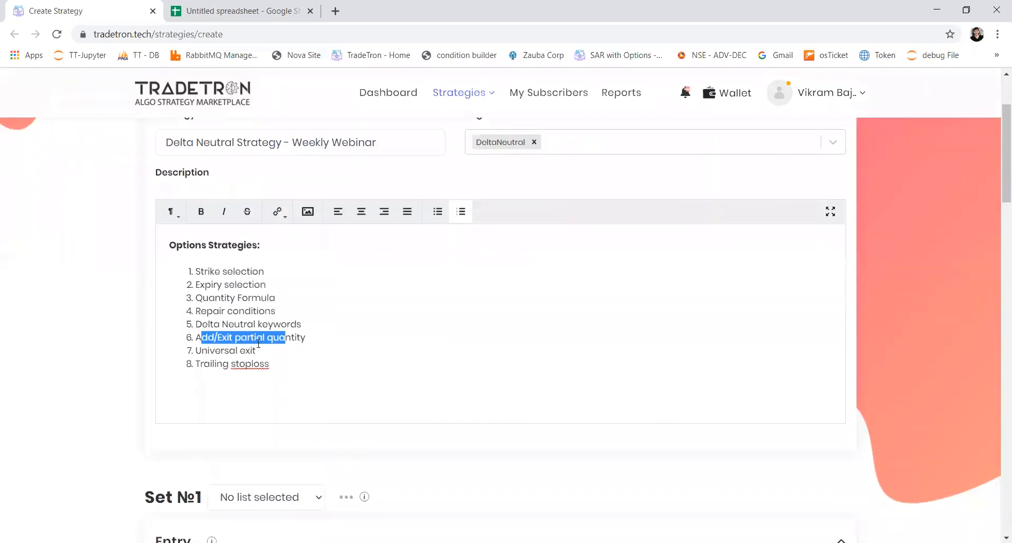
{"action": "left_click_drag", "start_coordinate": [253, 348], "coordinate": [208, 347]}
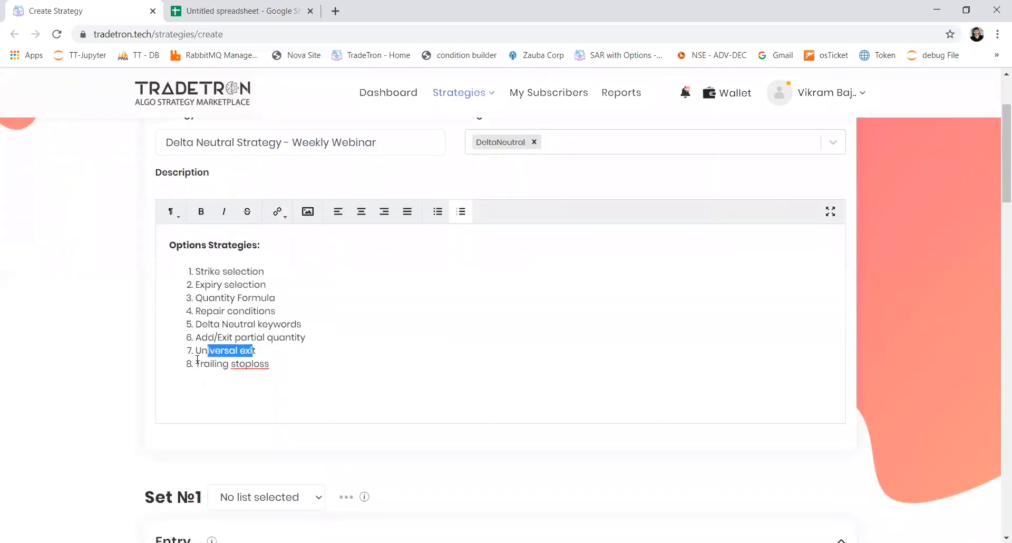
{"action": "triple_click", "coordinate": [268, 362]}
{"action": "scroll", "coordinate": [305, 366], "scroll_direction": "down", "scroll_amount": 3}
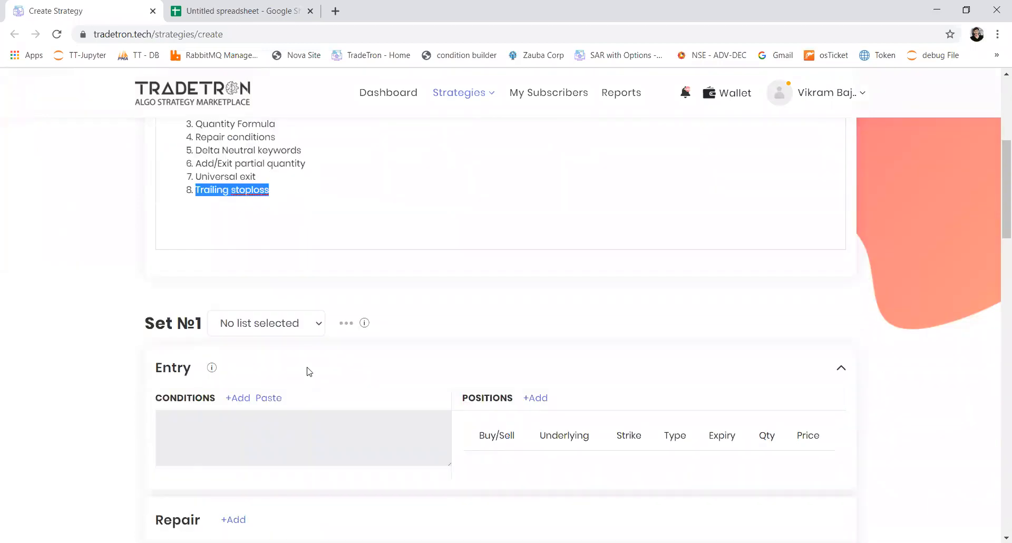
{"action": "scroll", "coordinate": [307, 371], "scroll_direction": "down", "scroll_amount": 1}
{"action": "scroll", "coordinate": [307, 372], "scroll_direction": "up", "scroll_amount": 6}
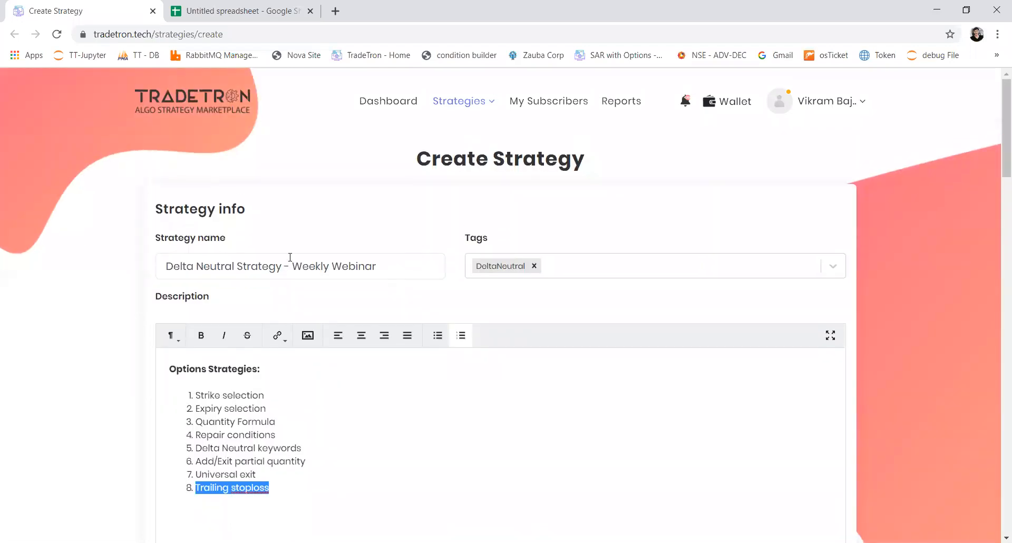
{"action": "left_click_drag", "start_coordinate": [281, 422], "coordinate": [298, 479]}
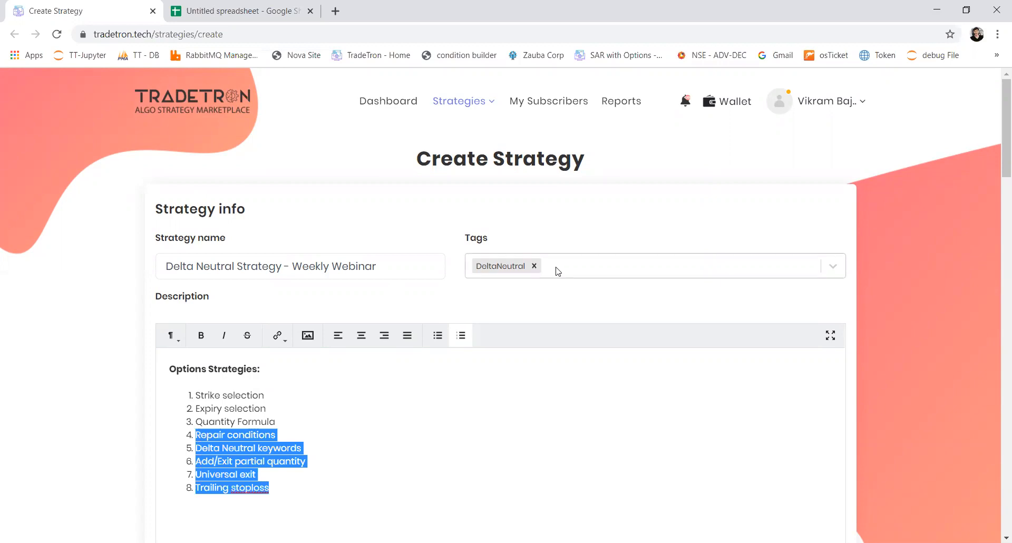
Add a second set to the strategy below Set №1.
{"action": "scroll", "coordinate": [476, 445], "scroll_direction": "down", "scroll_amount": 3}
{"action": "scroll", "coordinate": [477, 446], "scroll_direction": "down", "scroll_amount": 5}
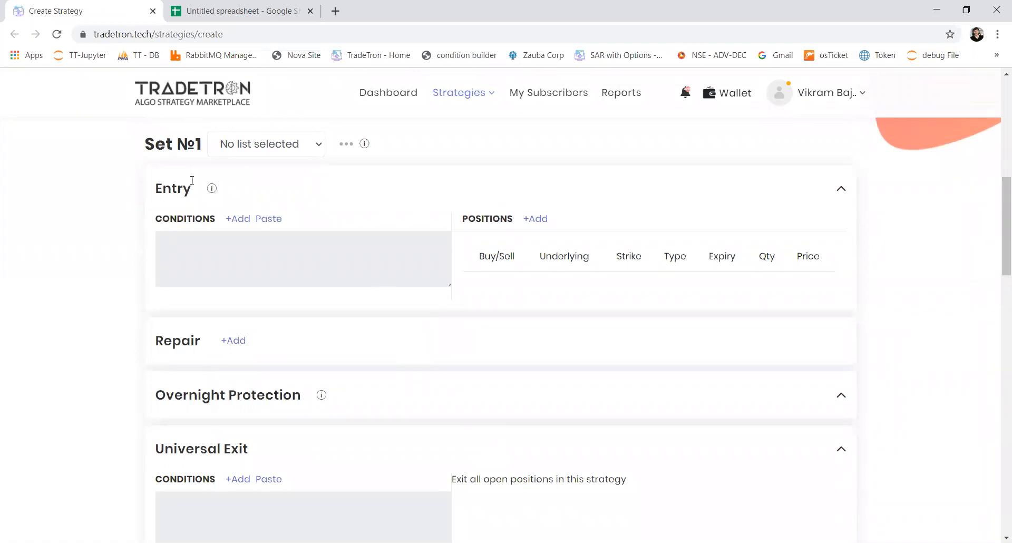
{"action": "left_click_drag", "start_coordinate": [179, 151], "coordinate": [253, 325]}
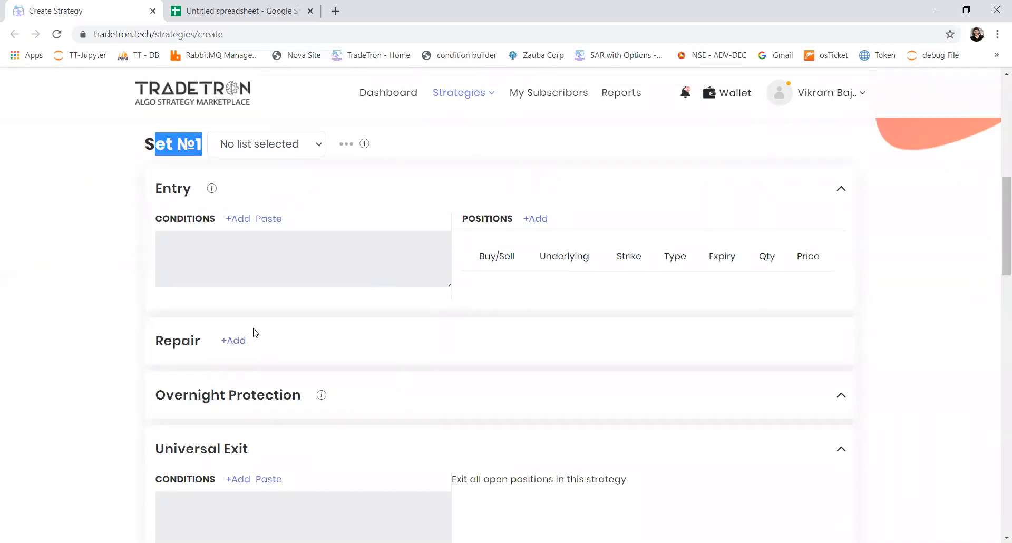
{"action": "scroll", "coordinate": [786, 295], "scroll_direction": "down", "scroll_amount": 5}
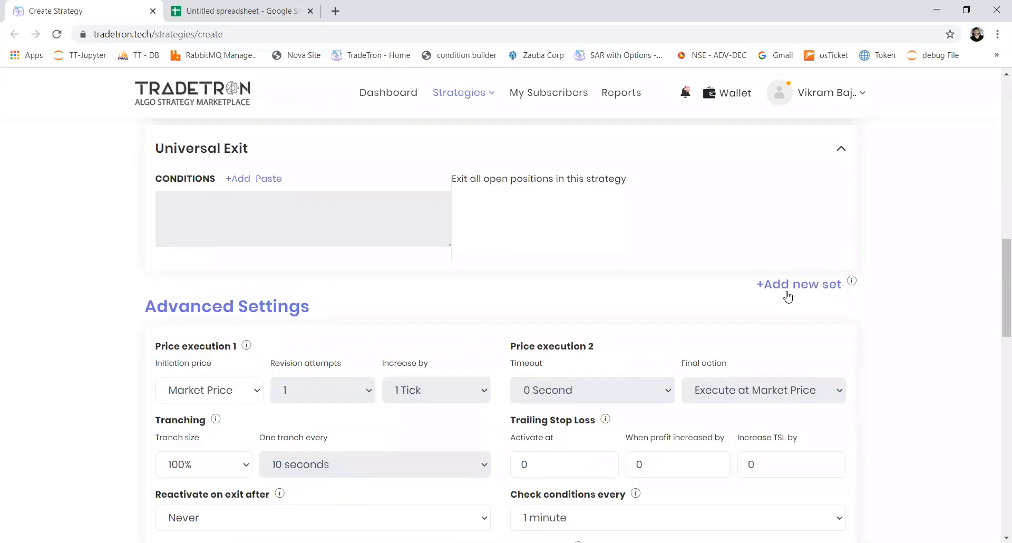
{"action": "left_click", "coordinate": [787, 287]}
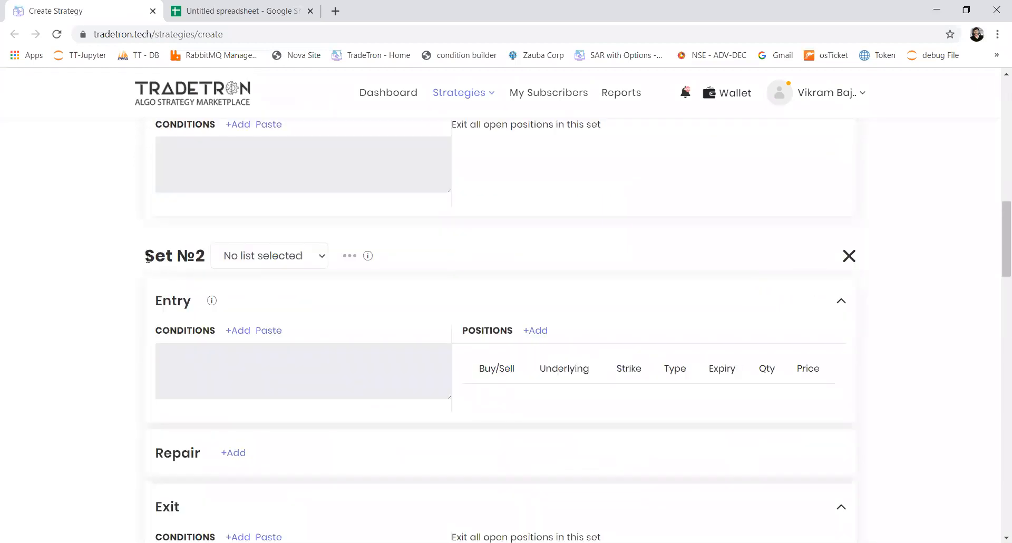
Compare the Entry, Repair and Exit sections of Set №1 and Set №2 and the Universal section below them.
{"action": "left_click_drag", "start_coordinate": [148, 257], "coordinate": [204, 257]}
{"action": "scroll", "coordinate": [329, 366], "scroll_direction": "down", "scroll_amount": 9}
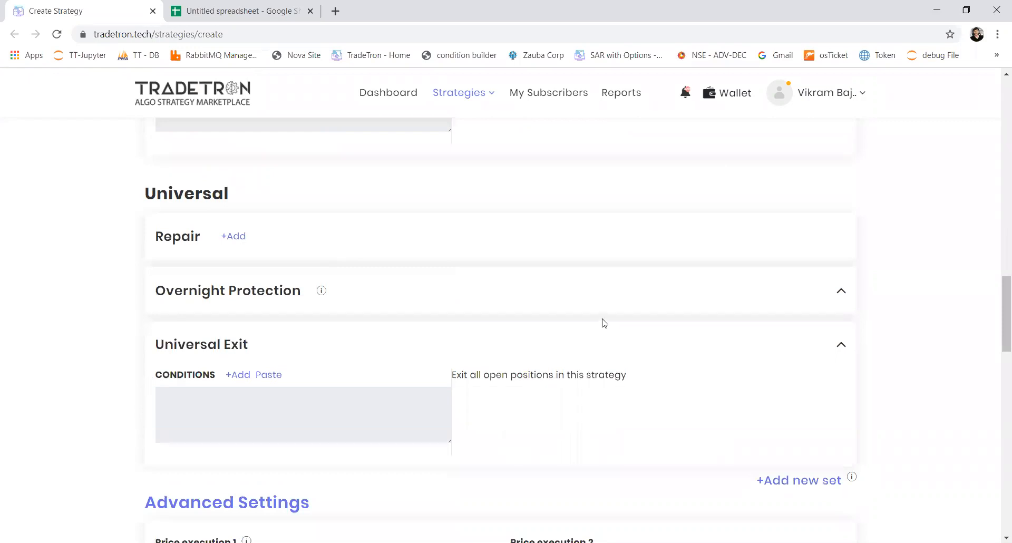
{"action": "scroll", "coordinate": [604, 323], "scroll_direction": "up", "scroll_amount": 10}
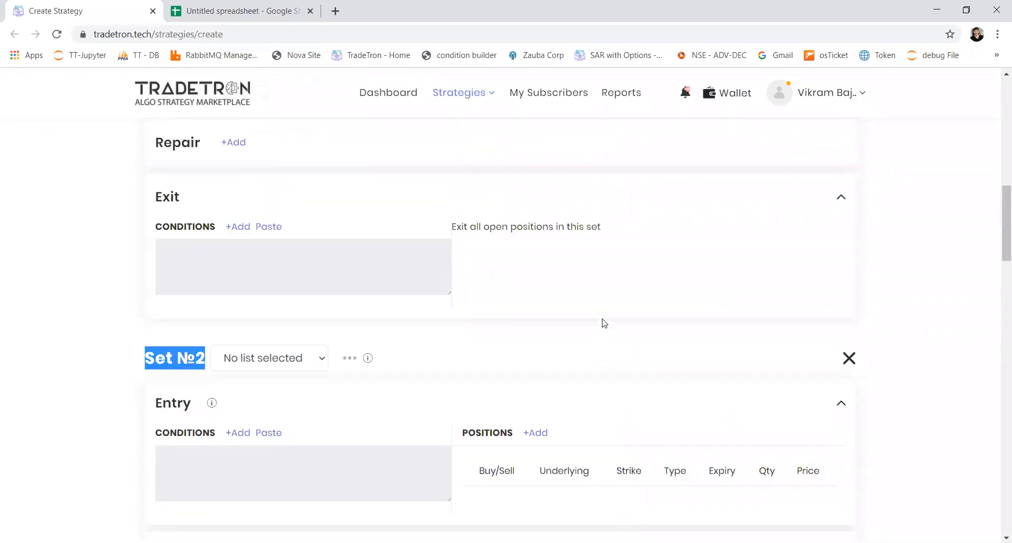
{"action": "scroll", "coordinate": [604, 322], "scroll_direction": "up", "scroll_amount": 5}
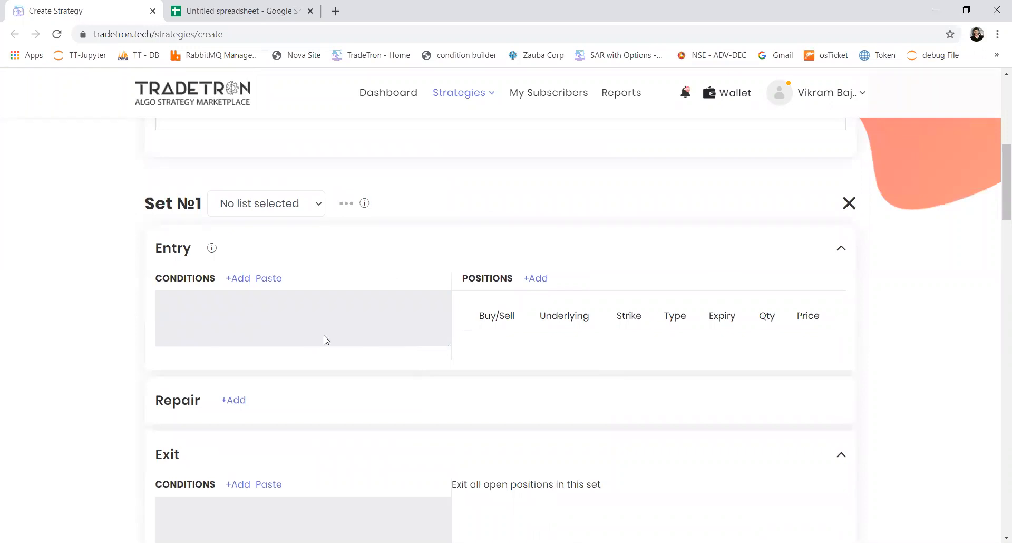
{"action": "double_click", "coordinate": [186, 255]}
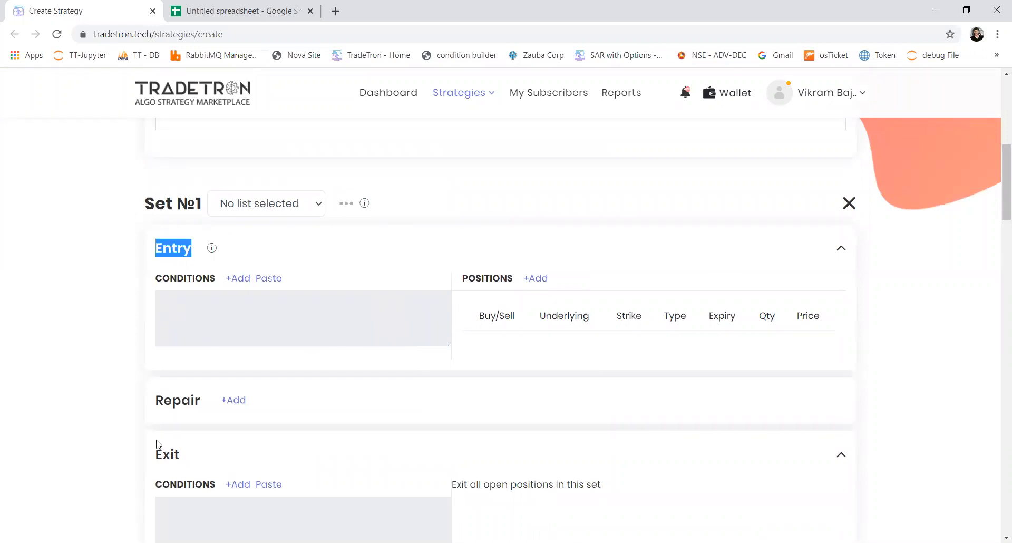
{"action": "scroll", "coordinate": [159, 471], "scroll_direction": "down", "scroll_amount": 7}
{"action": "double_click", "coordinate": [174, 305]}
{"action": "scroll", "coordinate": [170, 429], "scroll_direction": "down", "scroll_amount": 2}
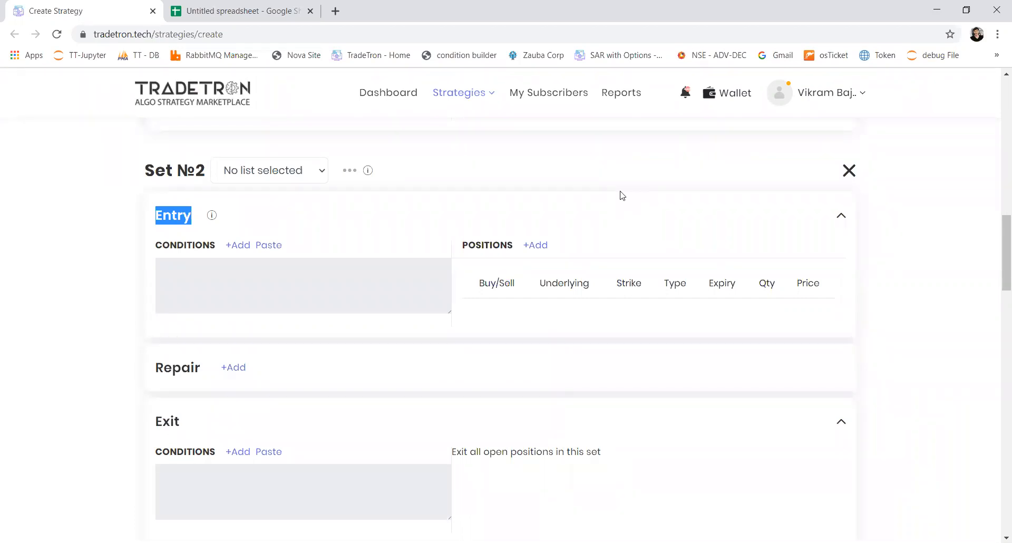
{"action": "scroll", "coordinate": [622, 195], "scroll_direction": "up", "scroll_amount": 6}
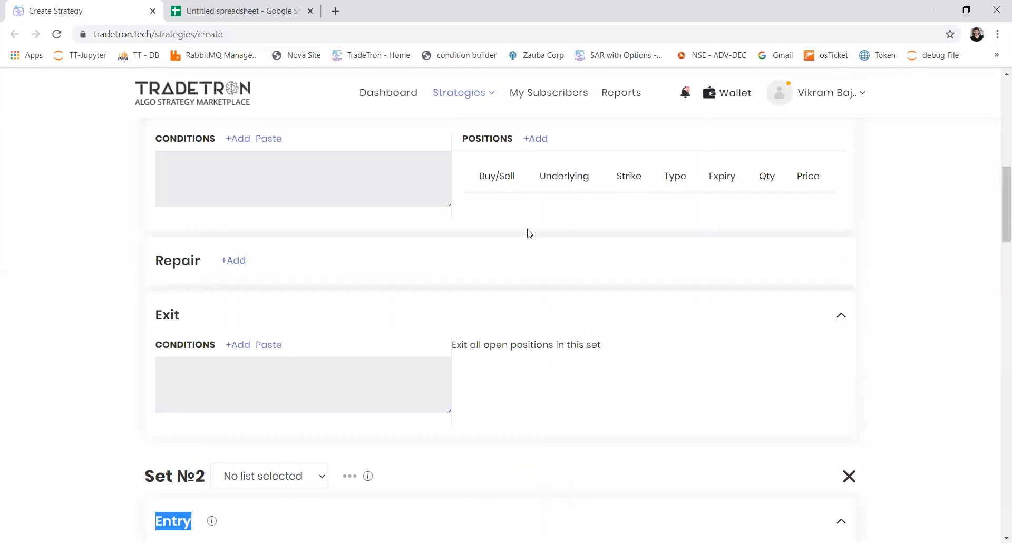
{"action": "scroll", "coordinate": [532, 269], "scroll_direction": "down", "scroll_amount": 6}
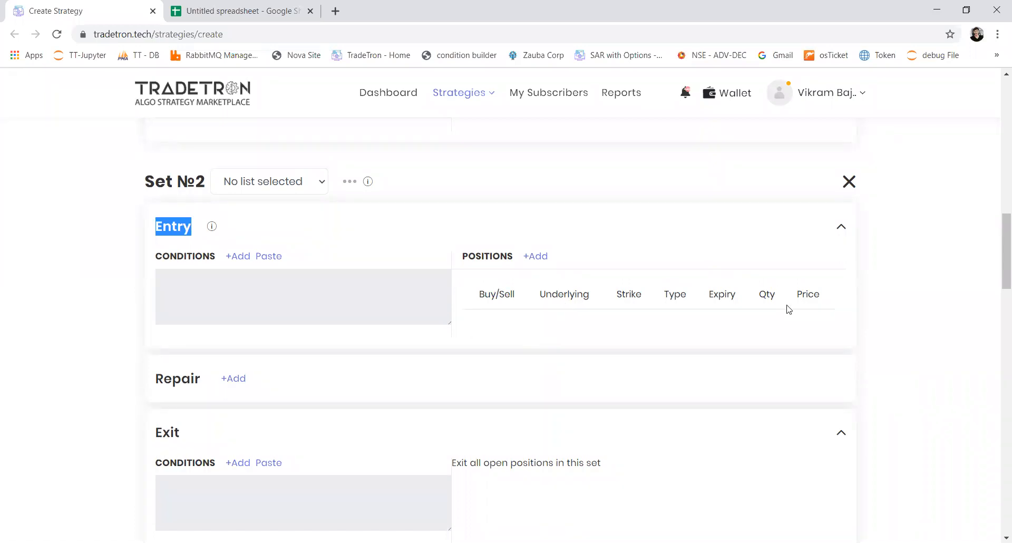
Remove Set №2 from the strategy and return to Set №1.
{"action": "left_click", "coordinate": [849, 184]}
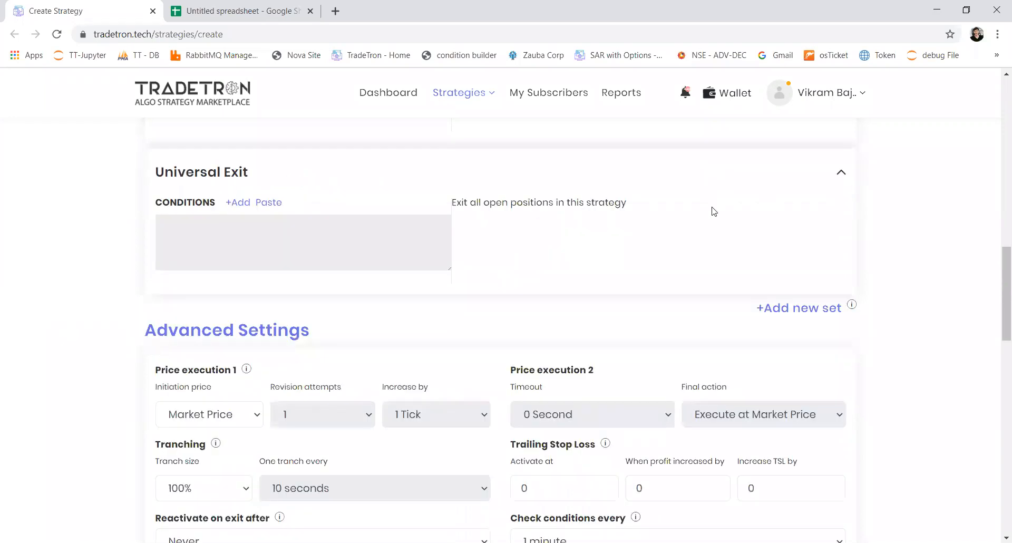
{"action": "scroll", "coordinate": [713, 211], "scroll_direction": "up", "scroll_amount": 7}
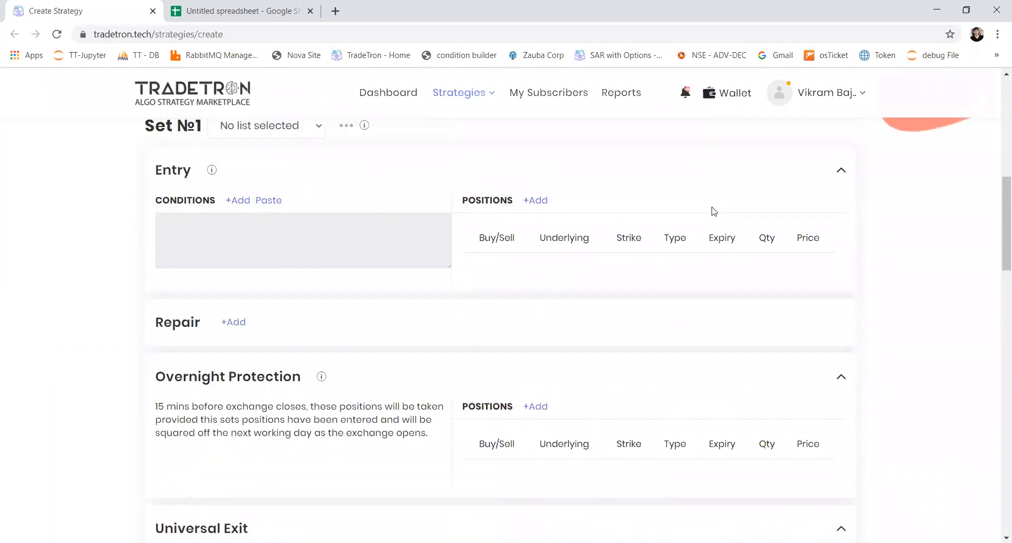
{"action": "scroll", "coordinate": [712, 211], "scroll_direction": "up", "scroll_amount": 1}
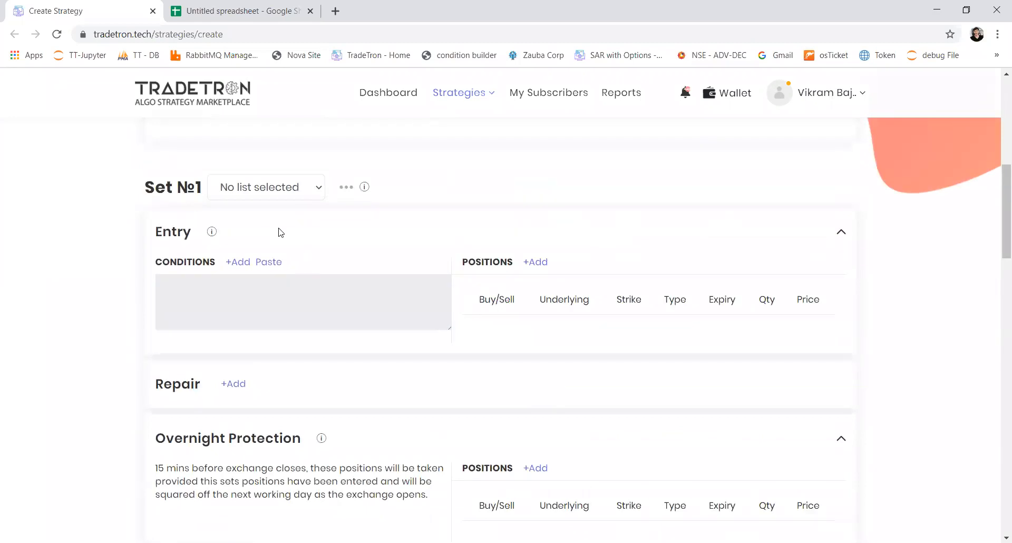
Examine the Entry, Repair, Overnight Protection and Universal Exit sections of the single-set strategy.
{"action": "double_click", "coordinate": [169, 237]}
{"action": "double_click", "coordinate": [160, 387]}
{"action": "scroll", "coordinate": [160, 386], "scroll_direction": "down", "scroll_amount": 1}
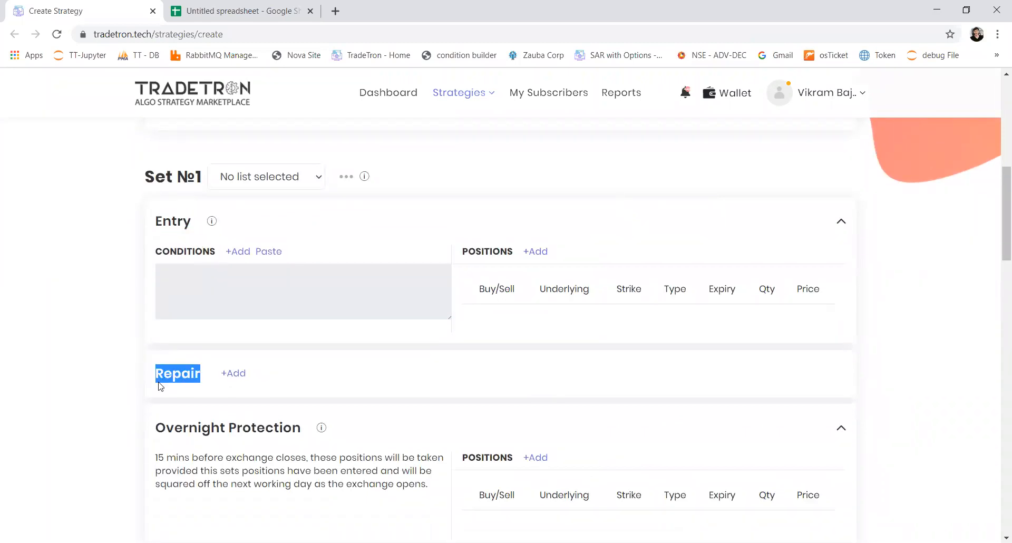
{"action": "scroll", "coordinate": [158, 425], "scroll_direction": "down", "scroll_amount": 2}
{"action": "left_click_drag", "start_coordinate": [156, 435], "coordinate": [242, 434]}
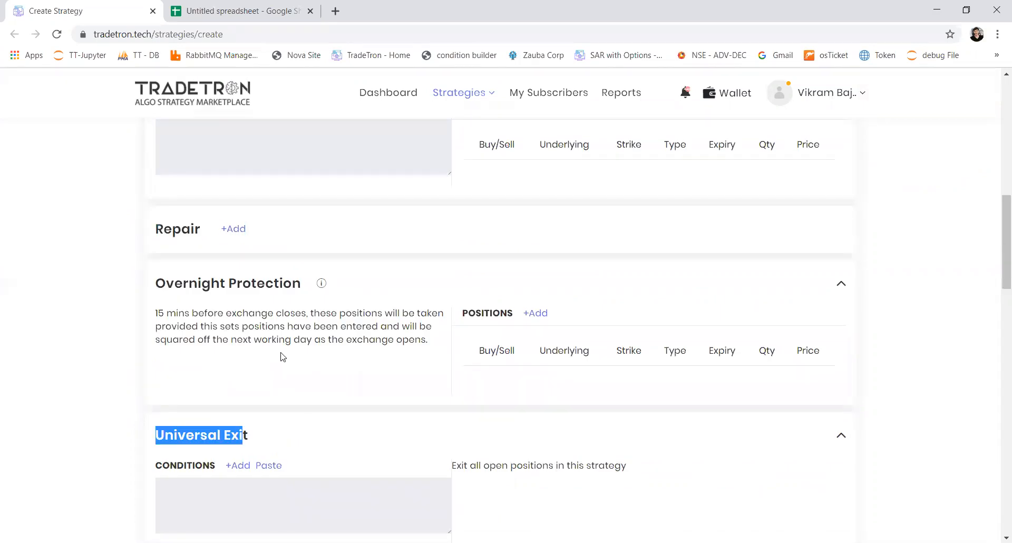
{"action": "scroll", "coordinate": [282, 357], "scroll_direction": "up", "scroll_amount": 3}
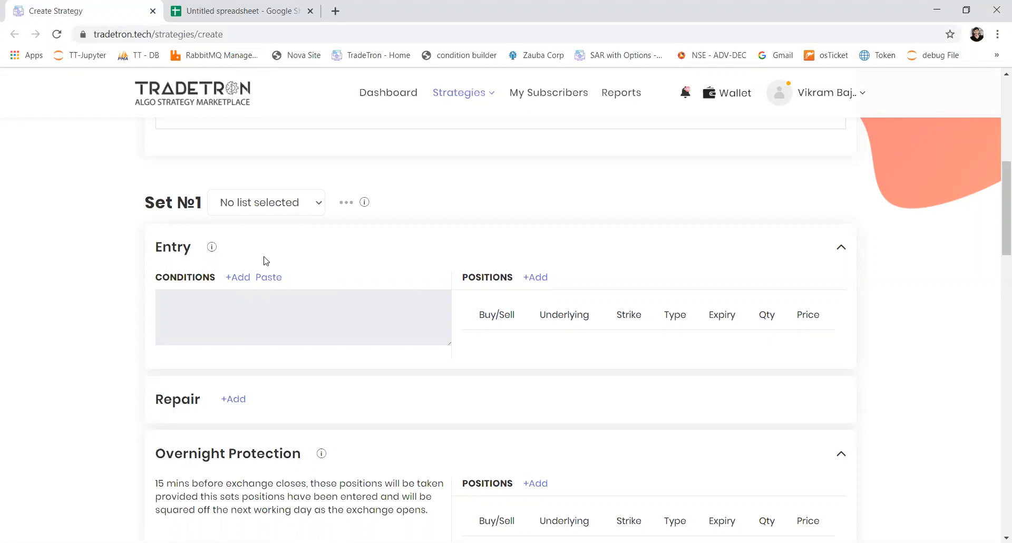
Open the condition builder for the entry of Set №1 and examine the available condition keywords.
{"action": "left_click", "coordinate": [235, 276]}
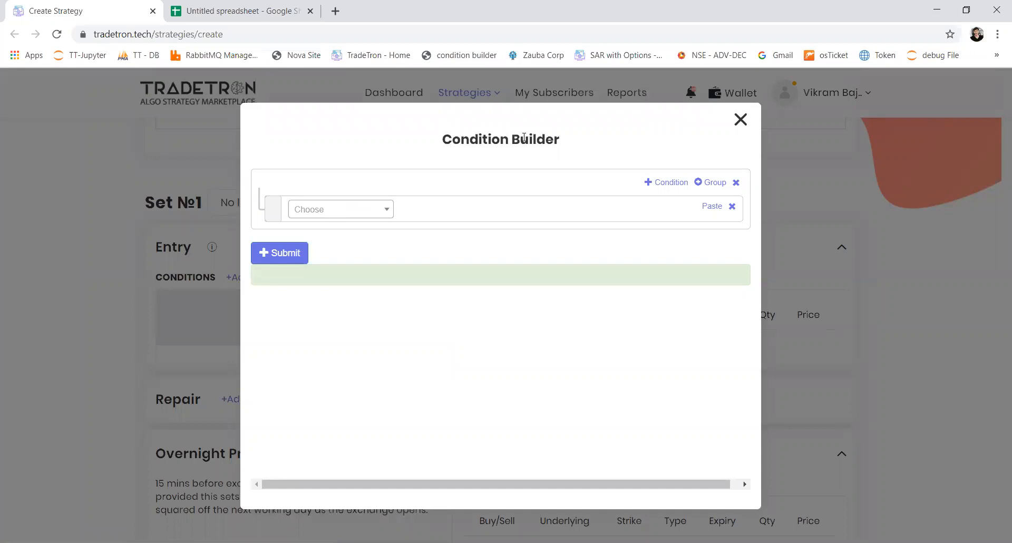
{"action": "left_click", "coordinate": [374, 214]}
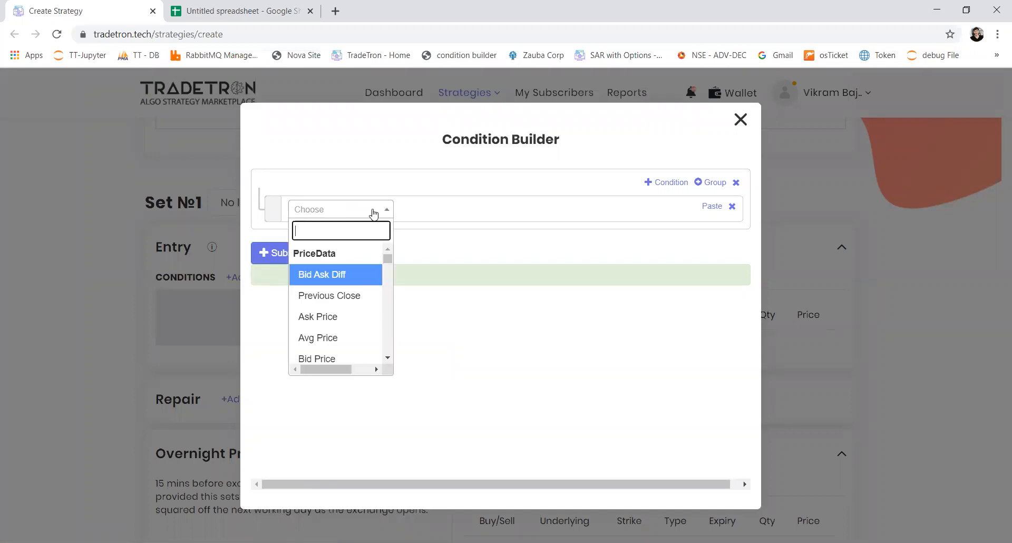
{"action": "scroll", "coordinate": [354, 343], "scroll_direction": "down", "scroll_amount": 2}
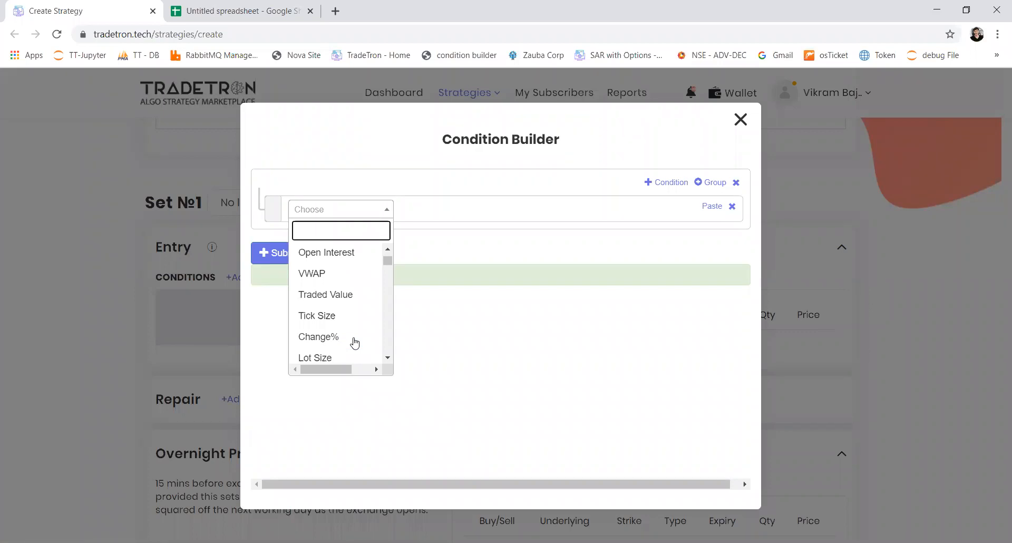
{"action": "scroll", "coordinate": [355, 343], "scroll_direction": "down", "scroll_amount": 8}
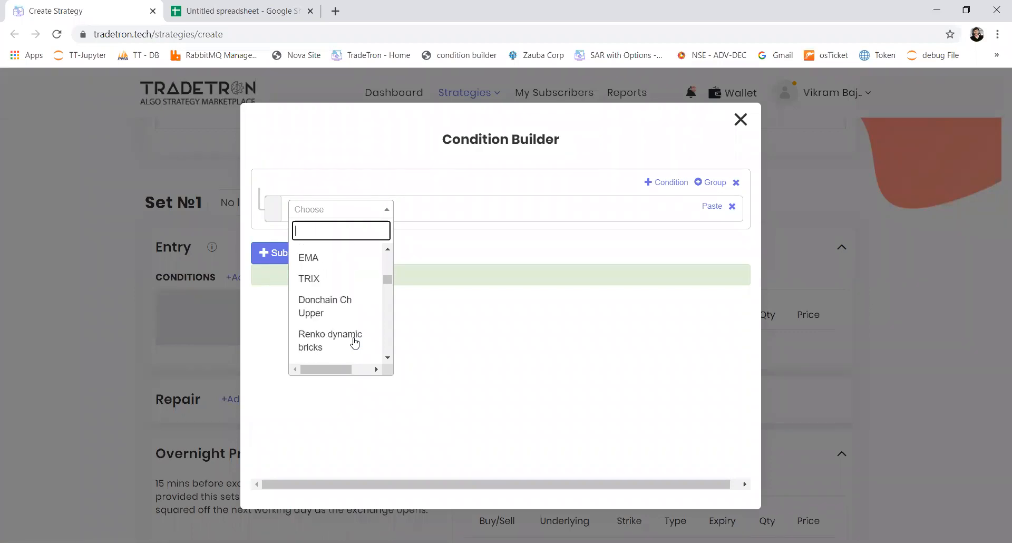
{"action": "scroll", "coordinate": [355, 343], "scroll_direction": "down", "scroll_amount": 3}
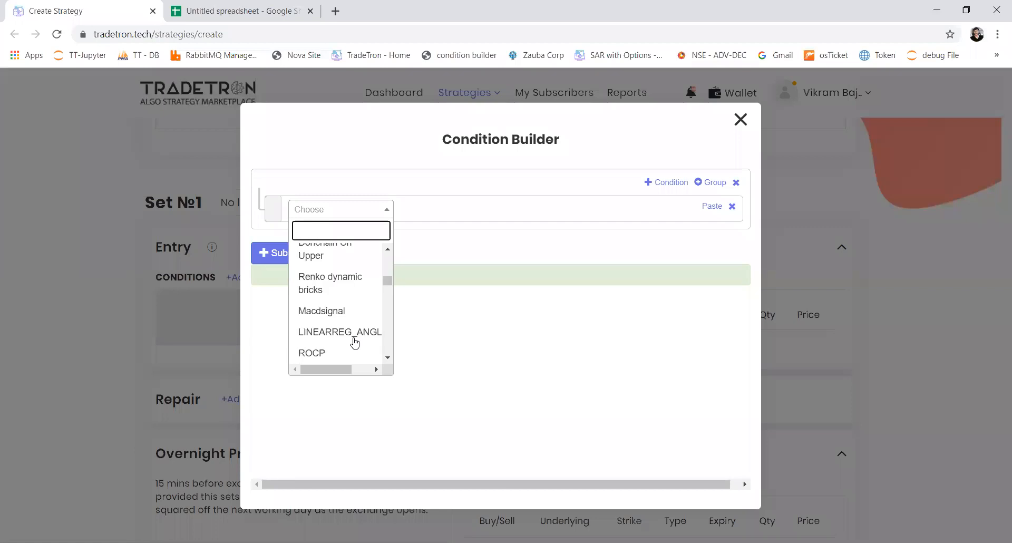
{"action": "scroll", "coordinate": [354, 344], "scroll_direction": "up", "scroll_amount": 6}
{"action": "scroll", "coordinate": [354, 346], "scroll_direction": "up", "scroll_amount": 6}
{"action": "scroll", "coordinate": [355, 346], "scroll_direction": "up", "scroll_amount": 5}
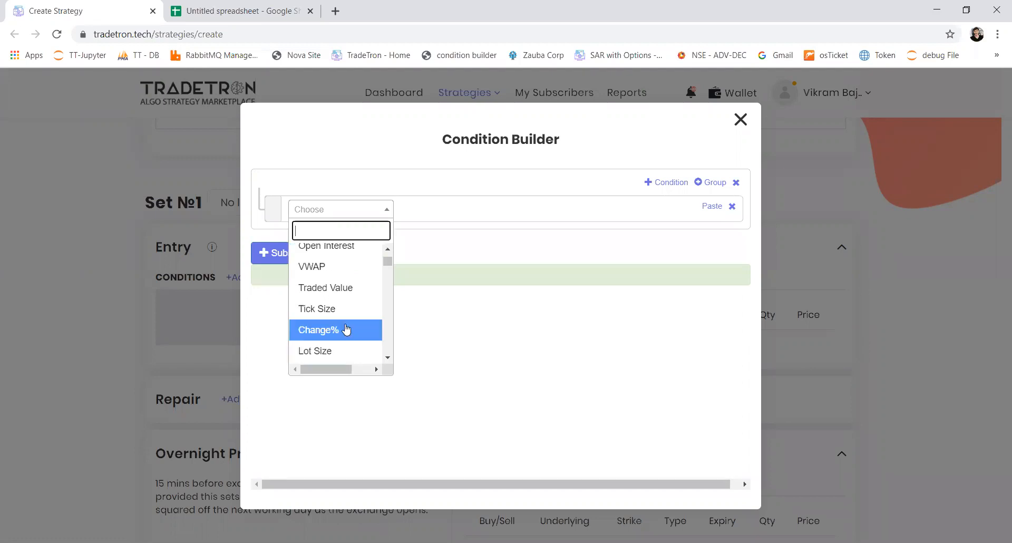
{"action": "scroll", "coordinate": [345, 330], "scroll_direction": "up", "scroll_amount": 3}
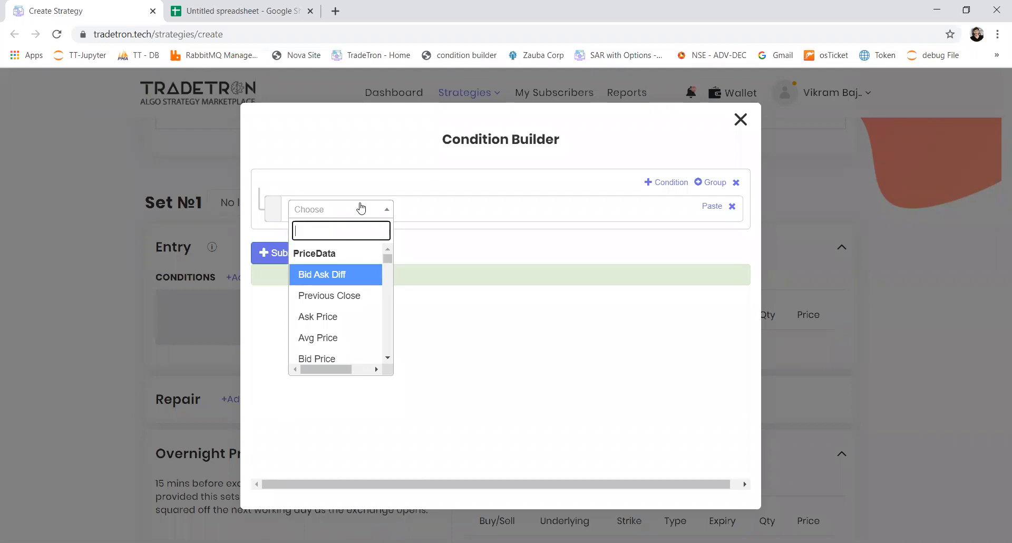
Start the first entry condition with the Today keyword for the NSE exchange, followed by the equals operator.
{"action": "type", "text": "today"}
{"action": "key", "text": "Return"}
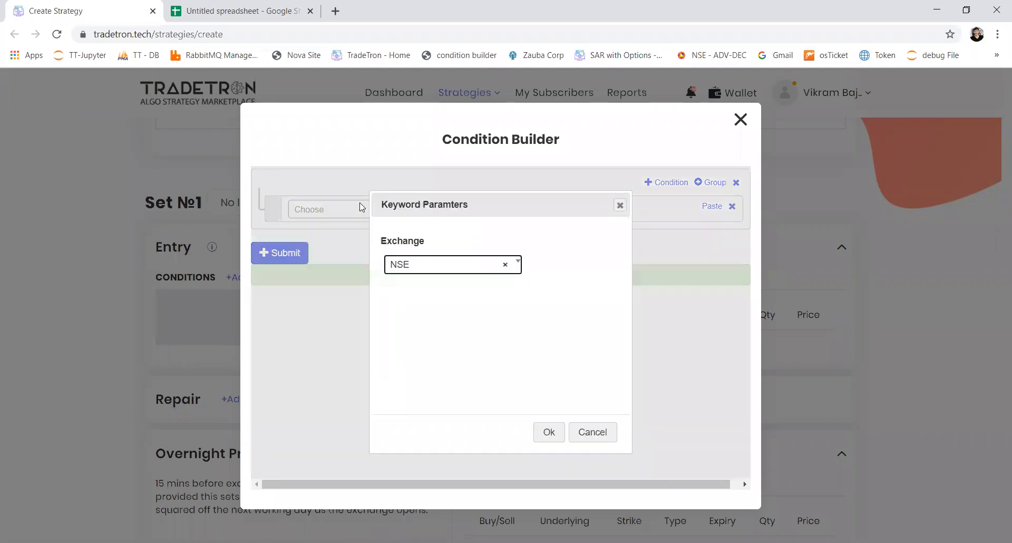
{"action": "key", "text": "Return"}
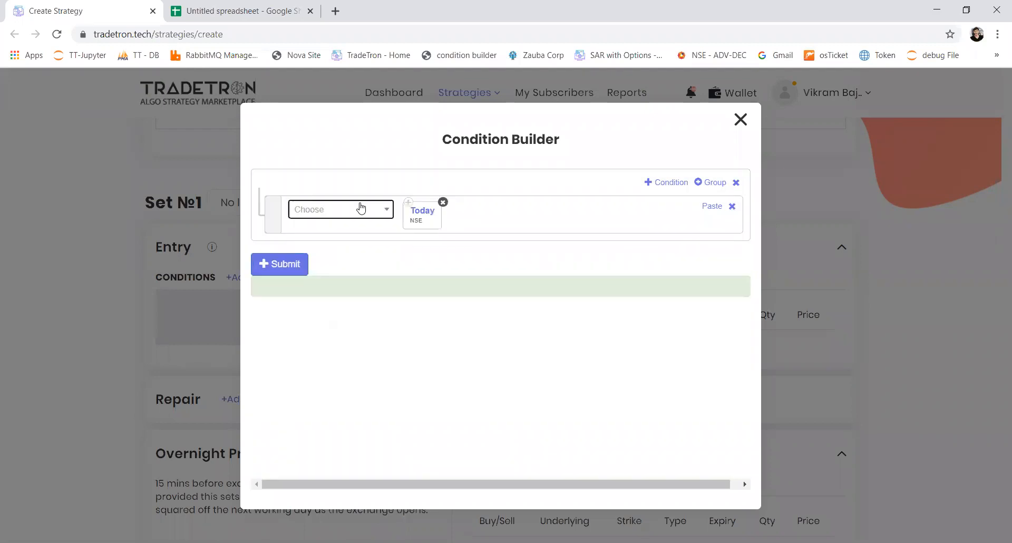
{"action": "left_click", "coordinate": [361, 208]}
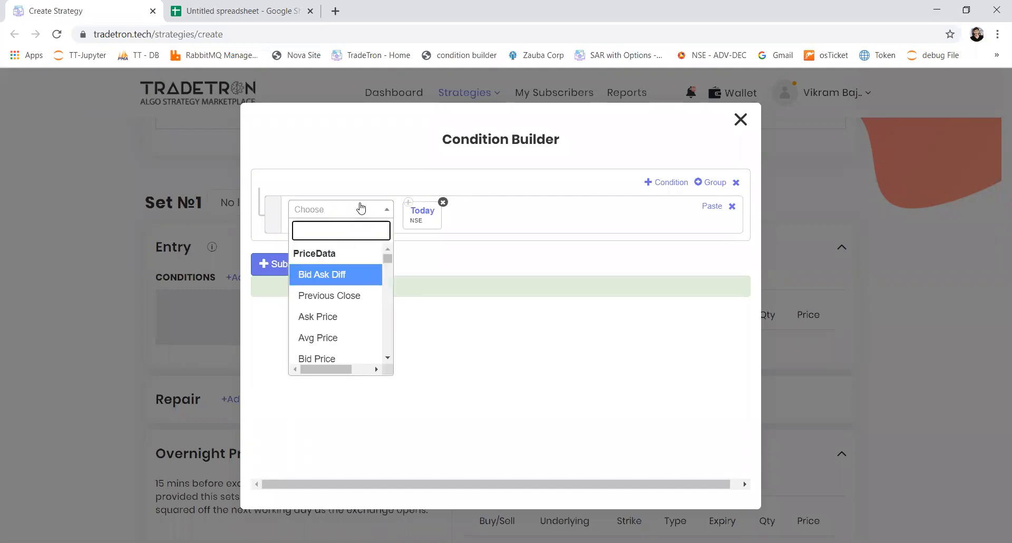
{"action": "type", "text": "="}
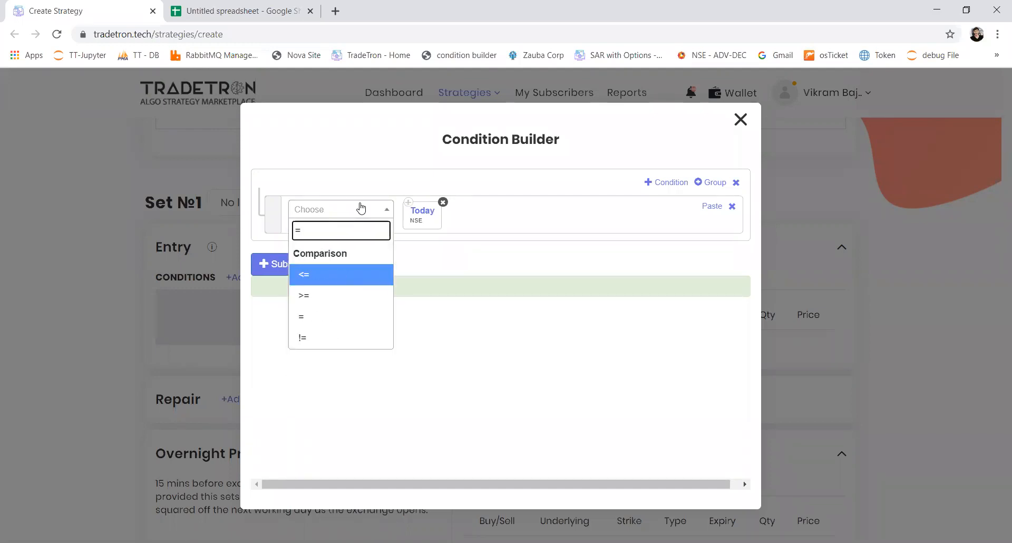
{"action": "key", "text": "Down"}
{"action": "key", "text": "Down"}
{"action": "key", "text": "Return"}
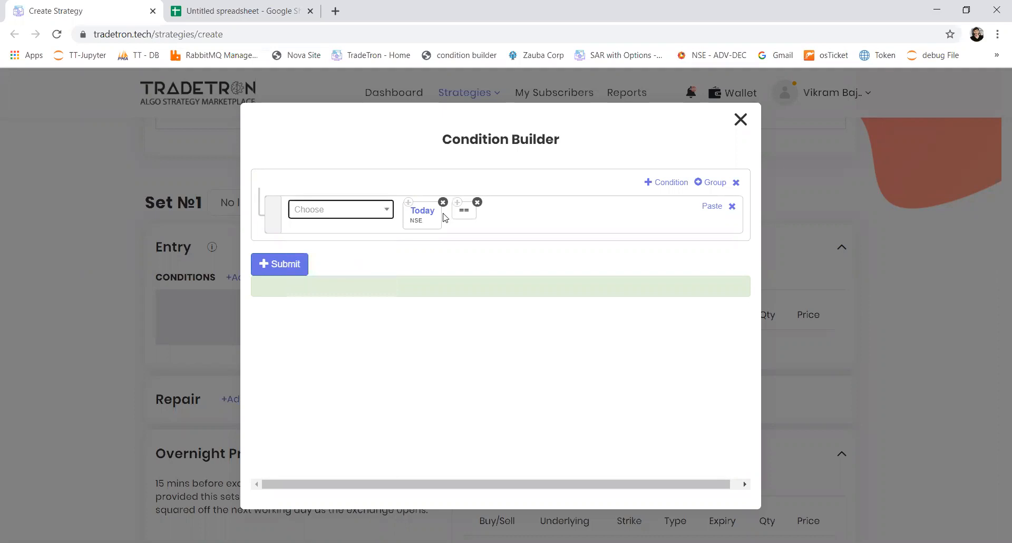
Complete the first condition with Current Week Expiry for the NIFTY 50 underlying and Nth expiry 0.
{"action": "left_click", "coordinate": [331, 208]}
{"action": "type", "text": "curr"}
{"action": "key", "text": "Return"}
{"action": "key", "text": "Return"}
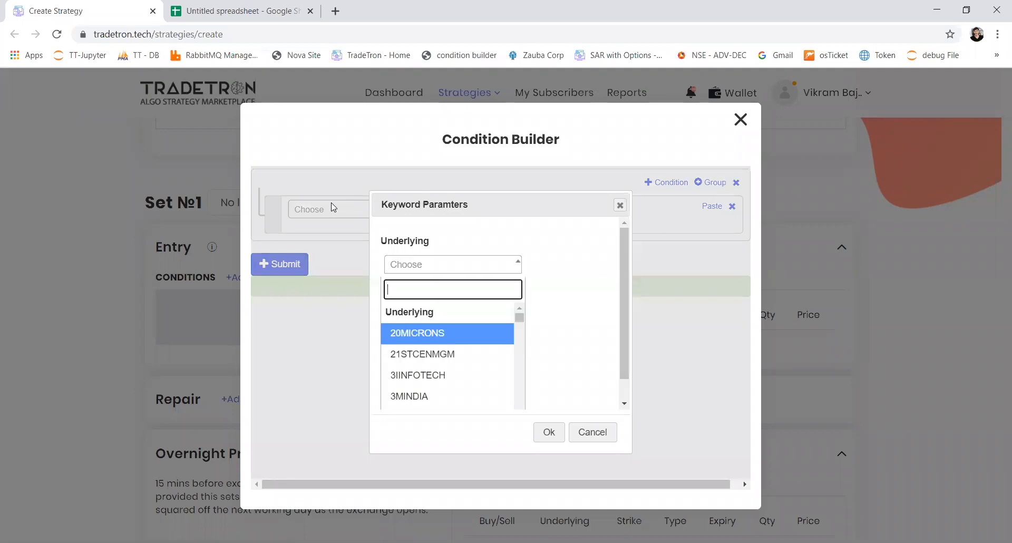
{"action": "type", "text": "nifty"}
{"action": "key", "text": "Return"}
{"action": "key", "text": "Tab"}
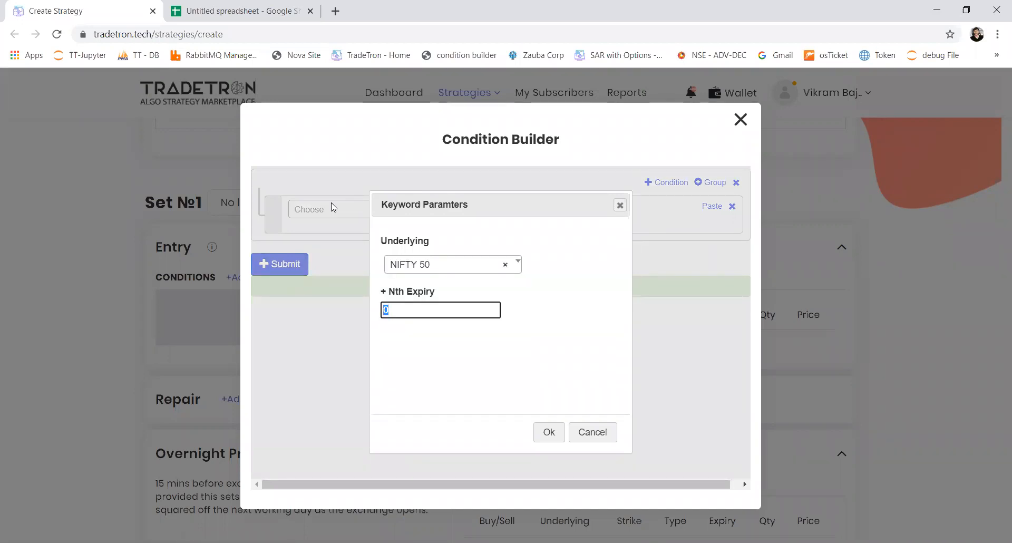
{"action": "key", "text": "Tab"}
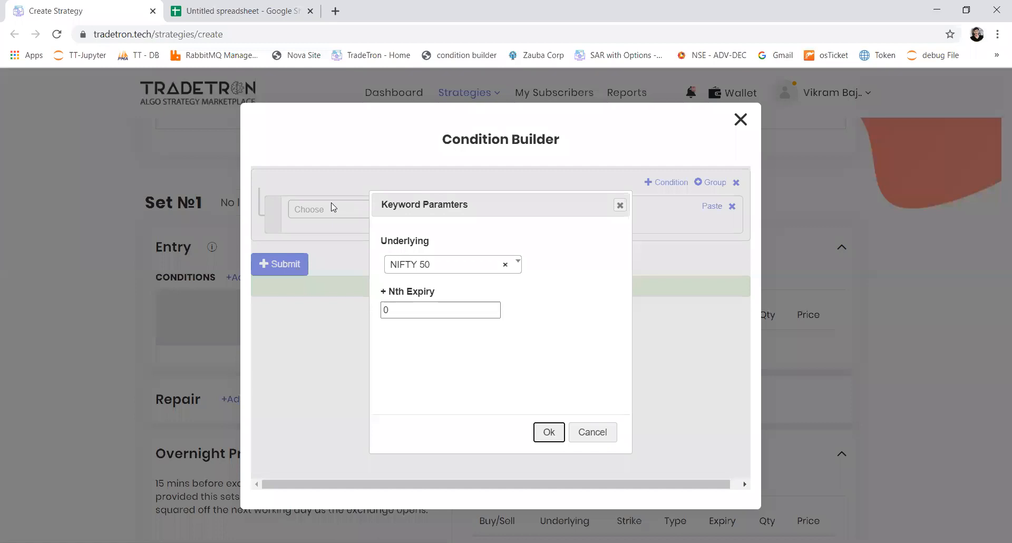
{"action": "key", "text": "Return"}
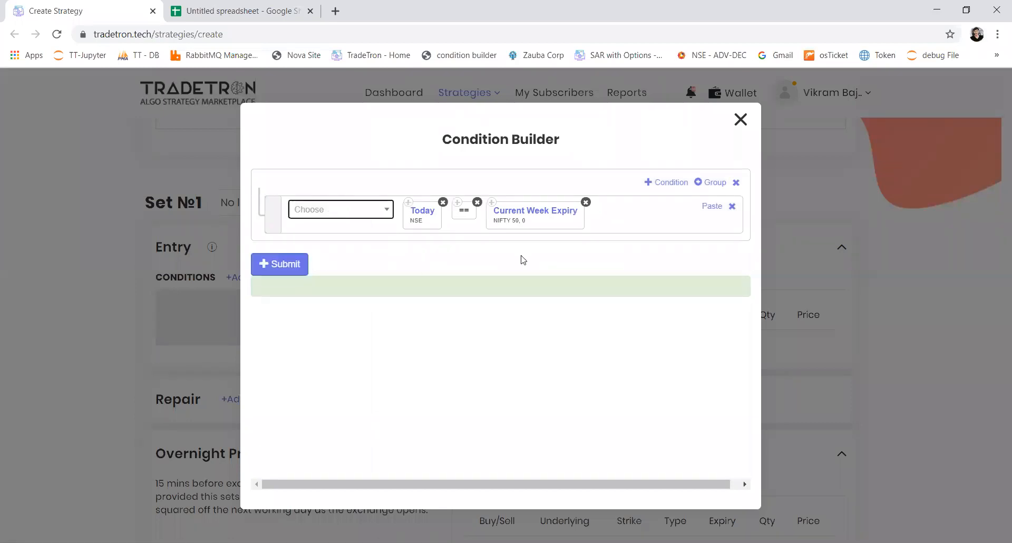
Add a second condition joined by AND, starting with the Time keyword for NSE and a greater-than operator.
{"action": "left_click", "coordinate": [665, 184]}
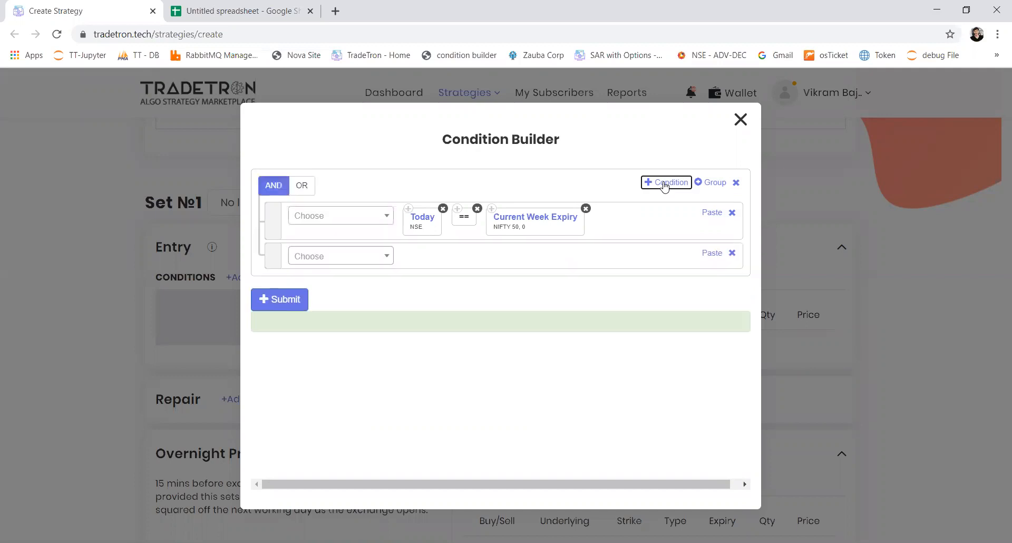
{"action": "left_click", "coordinate": [370, 258]}
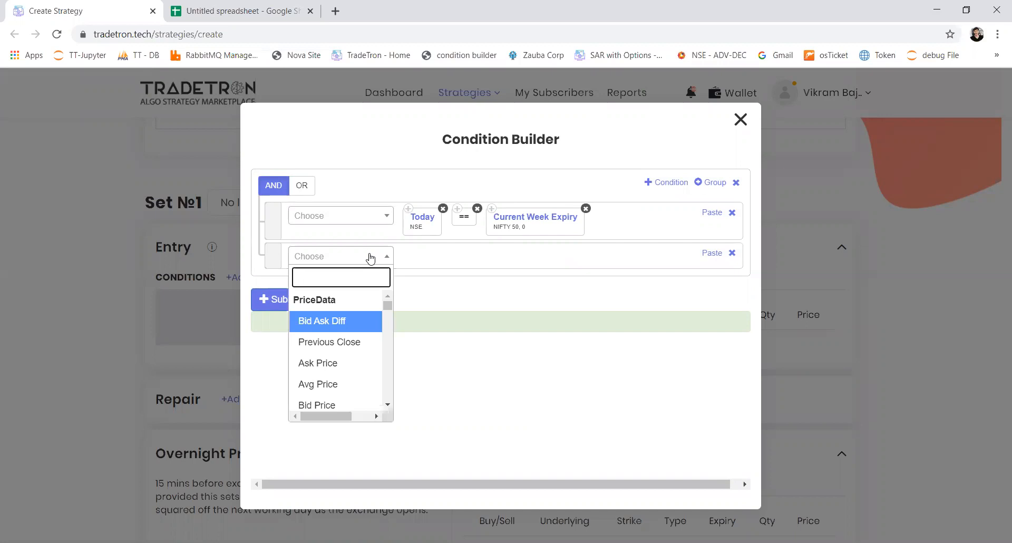
{"action": "type", "text": "time"}
{"action": "key", "text": "Return"}
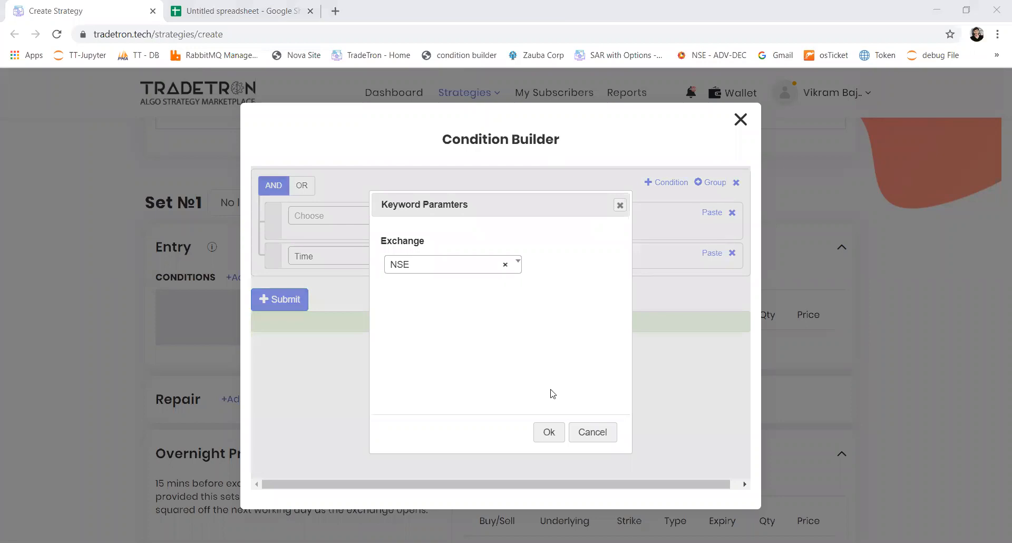
{"action": "left_click", "coordinate": [547, 434]}
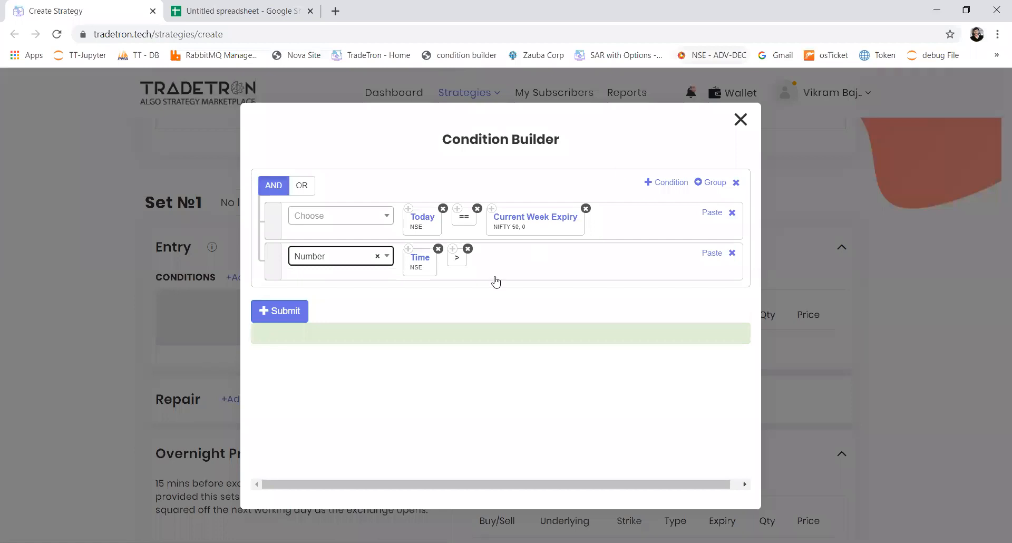
Complete the time condition with the Number keyword set to 1515.
{"action": "left_click", "coordinate": [593, 431]}
{"action": "left_click", "coordinate": [357, 268]}
{"action": "type", "text": "num"}
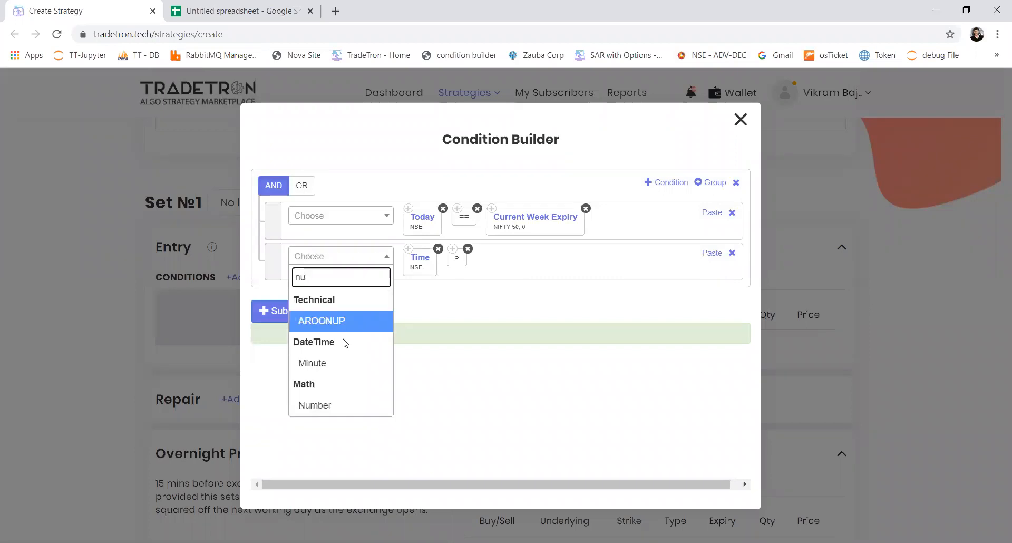
{"action": "key", "text": "Return"}
{"action": "type", "text": "1515"}
{"action": "key", "text": "Tab"}
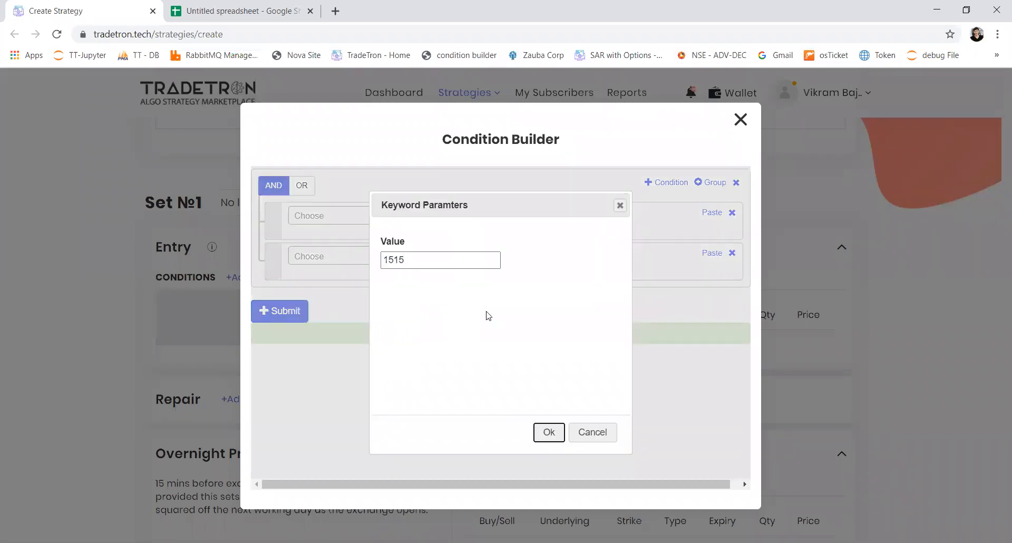
{"action": "key", "text": "Return"}
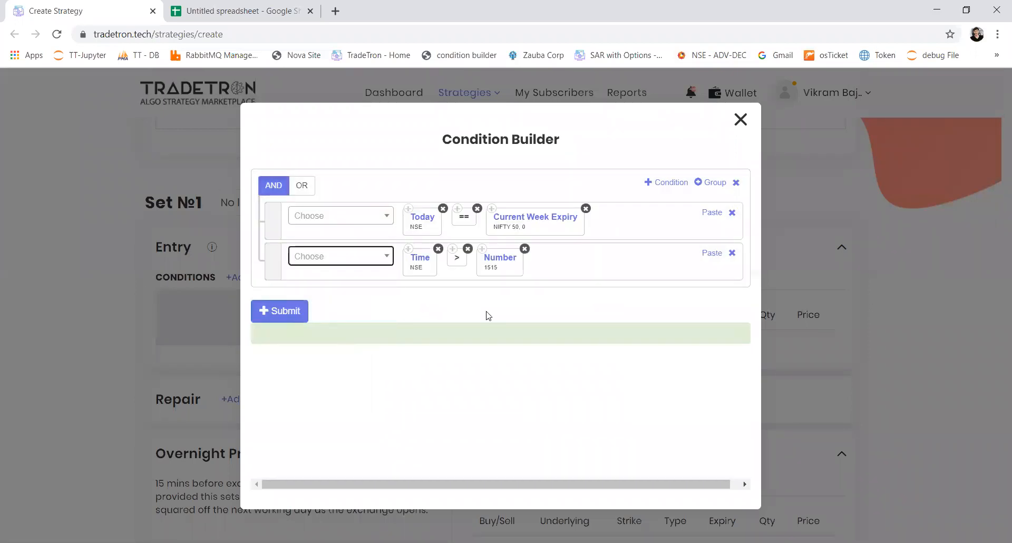
Set the number in the time condition to 1500 and submit the entry conditions.
{"action": "left_click", "coordinate": [500, 260]}
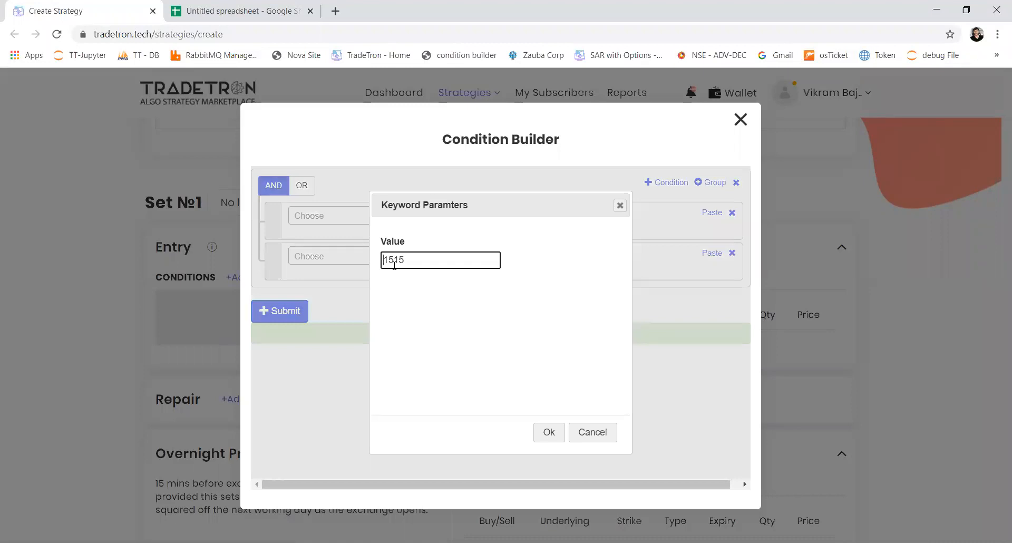
{"action": "left_click", "coordinate": [394, 261]}
{"action": "key", "text": "ctrl+a"}
{"action": "left_click_drag", "start_coordinate": [394, 262], "coordinate": [384, 261]}
{"action": "type", "text": "9"}
{"action": "key", "text": "ctrl+a"}
{"action": "left_click", "coordinate": [386, 259]}
{"action": "double_click", "coordinate": [386, 260]}
{"action": "left_click", "coordinate": [384, 260]}
{"action": "key", "text": "Delete"}
{"action": "type", "text": "1500"}
{"action": "key", "text": "Delete"}
{"action": "key", "text": "Delete"}
{"action": "left_click", "coordinate": [553, 438]}
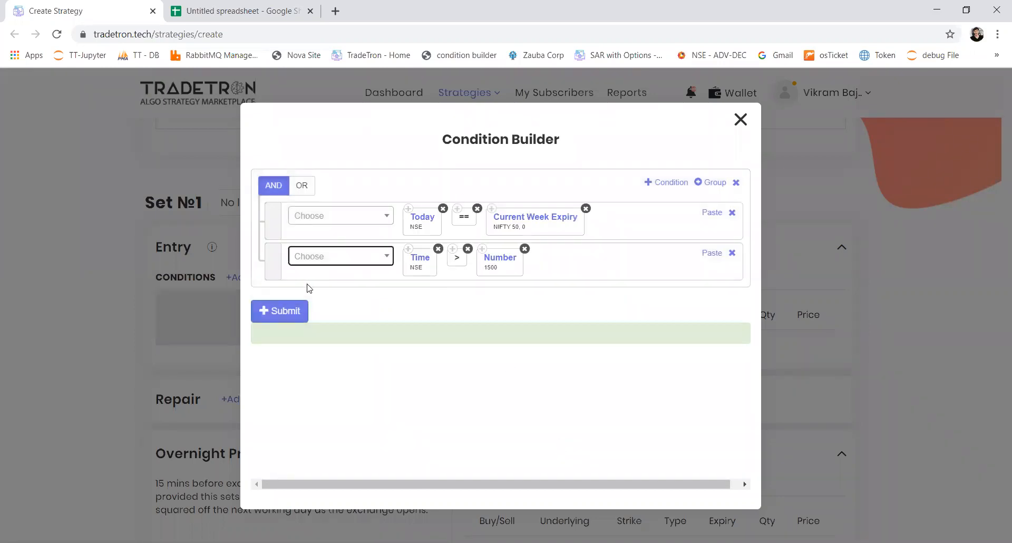
{"action": "left_click", "coordinate": [293, 311]}
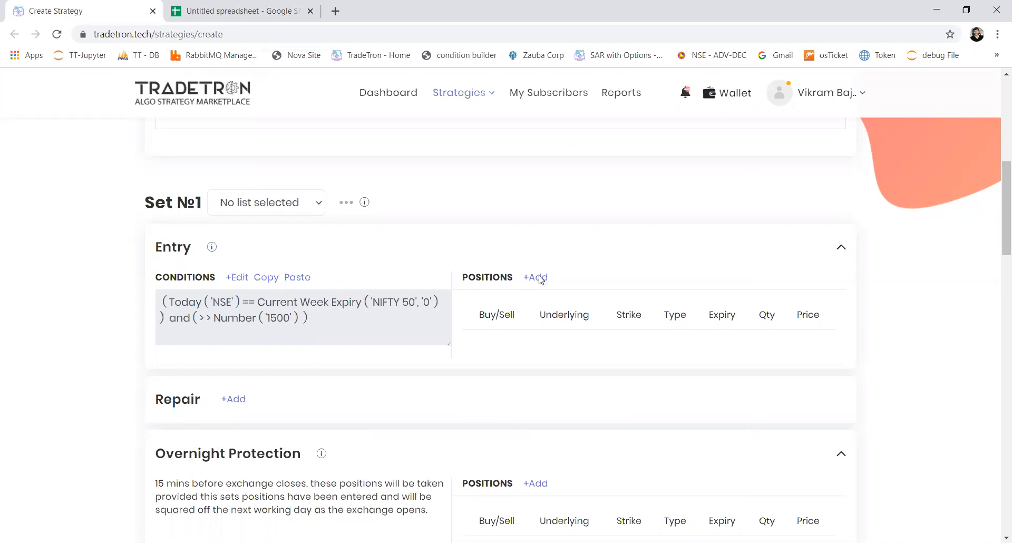
Start an entry position for Set №1 as a Sell of a Call on the NFO exchange.
{"action": "left_click", "coordinate": [537, 278]}
{"action": "left_click", "coordinate": [409, 243]}
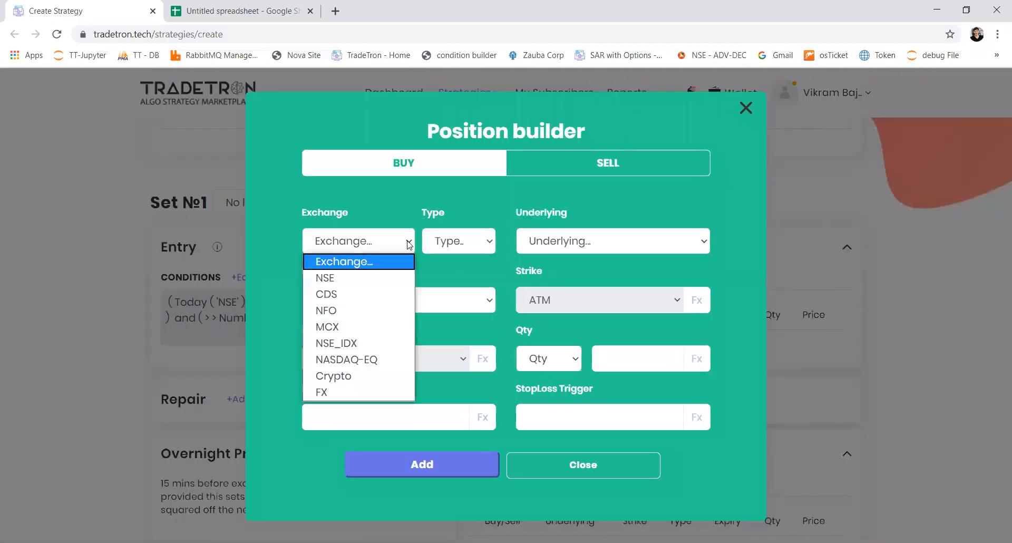
{"action": "left_click", "coordinate": [371, 310]}
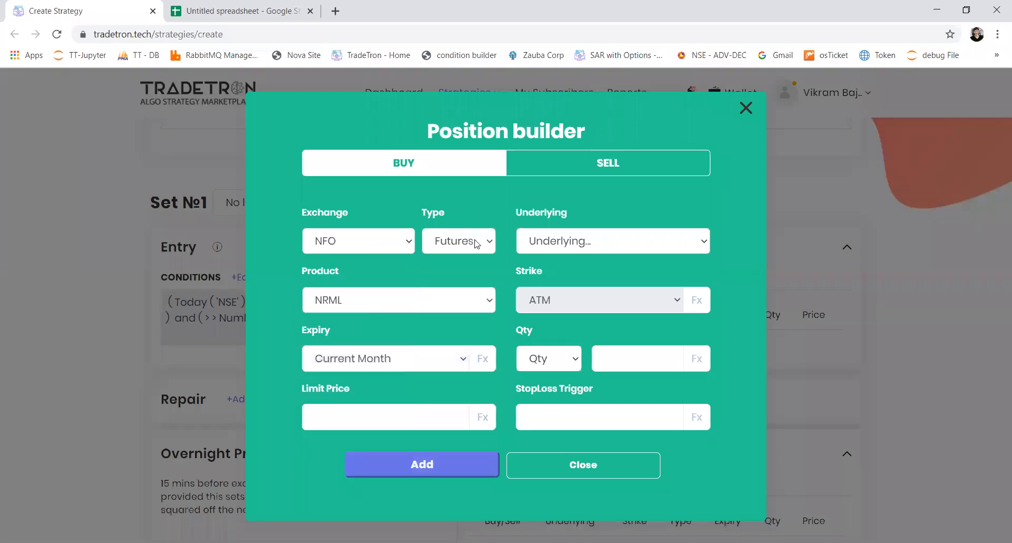
{"action": "left_click", "coordinate": [458, 241]}
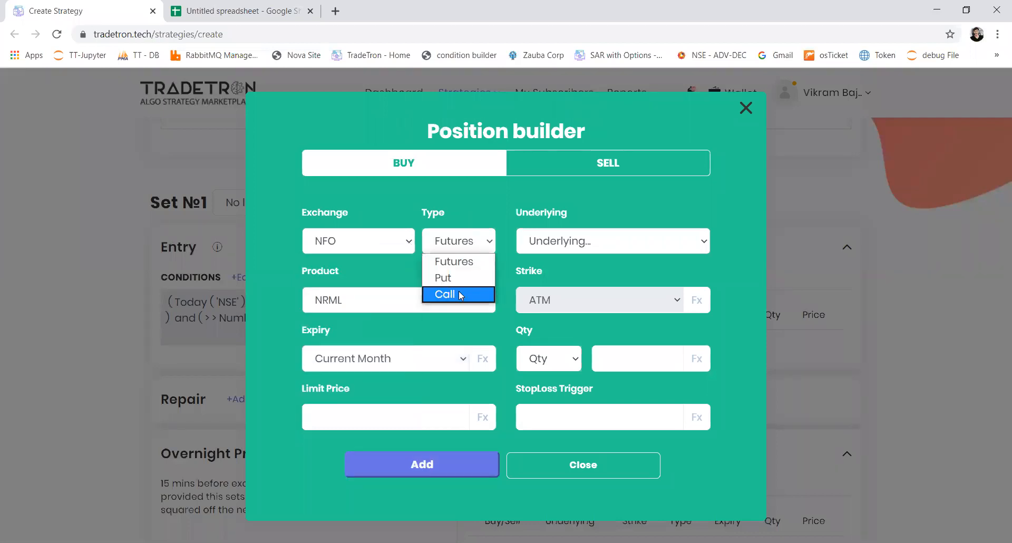
{"action": "left_click", "coordinate": [459, 293]}
{"action": "left_click", "coordinate": [546, 164]}
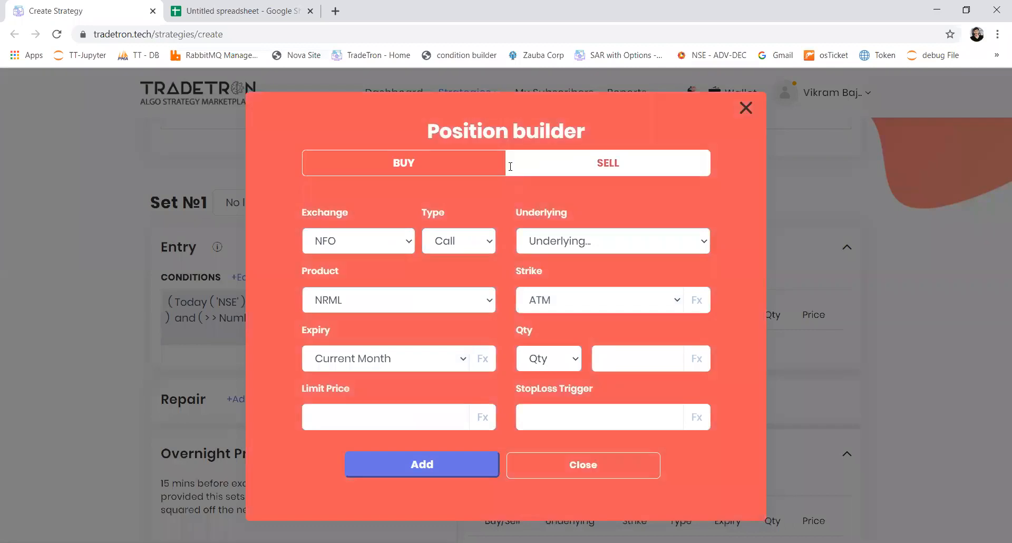
Set the position's underlying to NIFTY 50 and its product to NRML.
{"action": "left_click", "coordinate": [604, 241]}
{"action": "type", "text": "ni"}
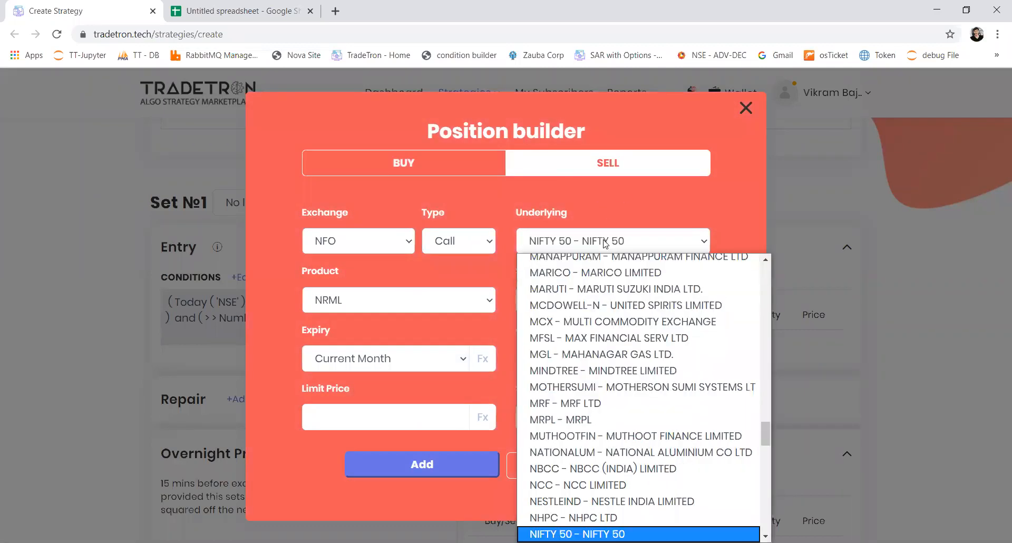
{"action": "key", "text": "Return"}
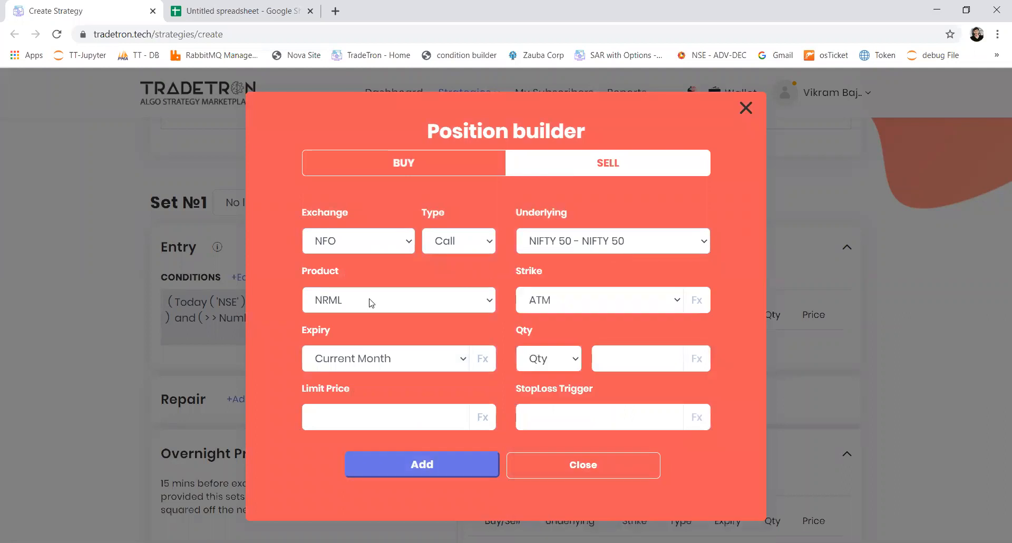
{"action": "left_click", "coordinate": [370, 300]}
{"action": "left_click", "coordinate": [358, 321]}
{"action": "left_click", "coordinate": [358, 303]}
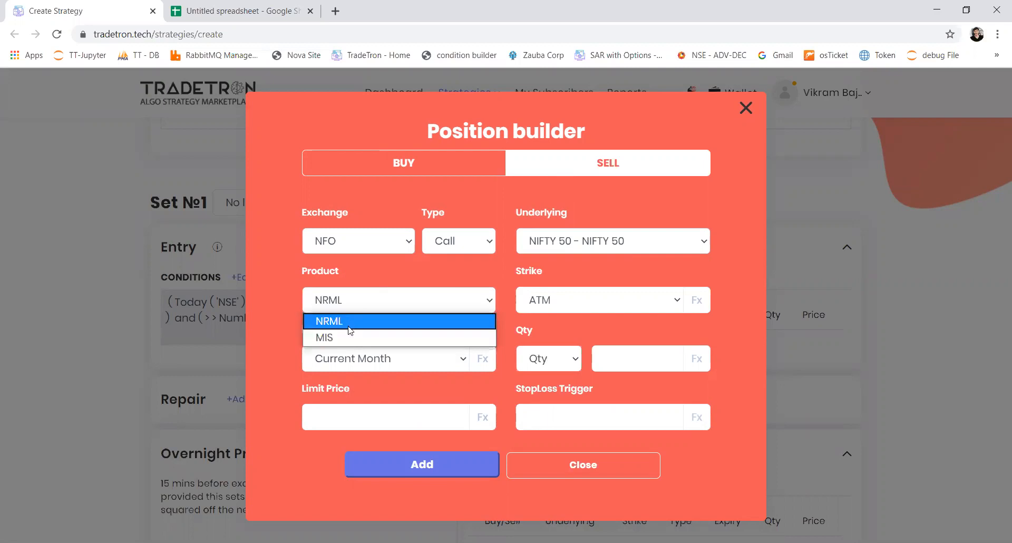
{"action": "left_click", "coordinate": [347, 322]}
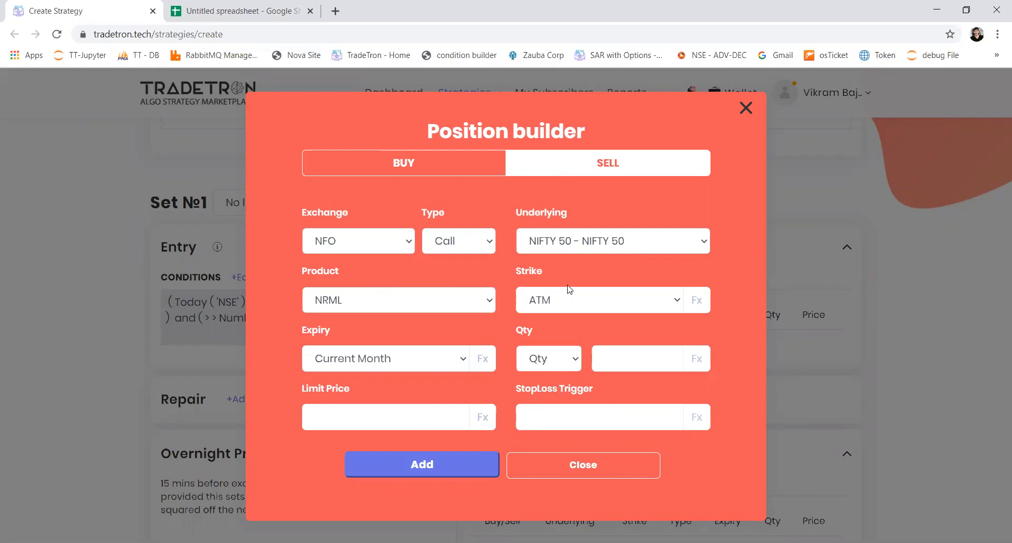
Set the strike to Fx and choose the ATM keyword in its formula builder.
{"action": "left_click", "coordinate": [584, 307]}
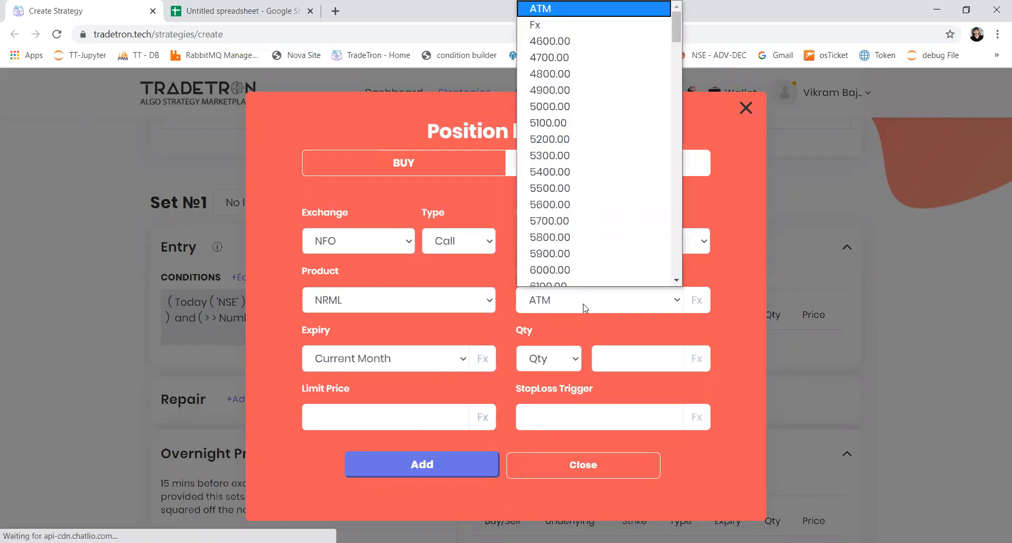
{"action": "left_click", "coordinate": [570, 26]}
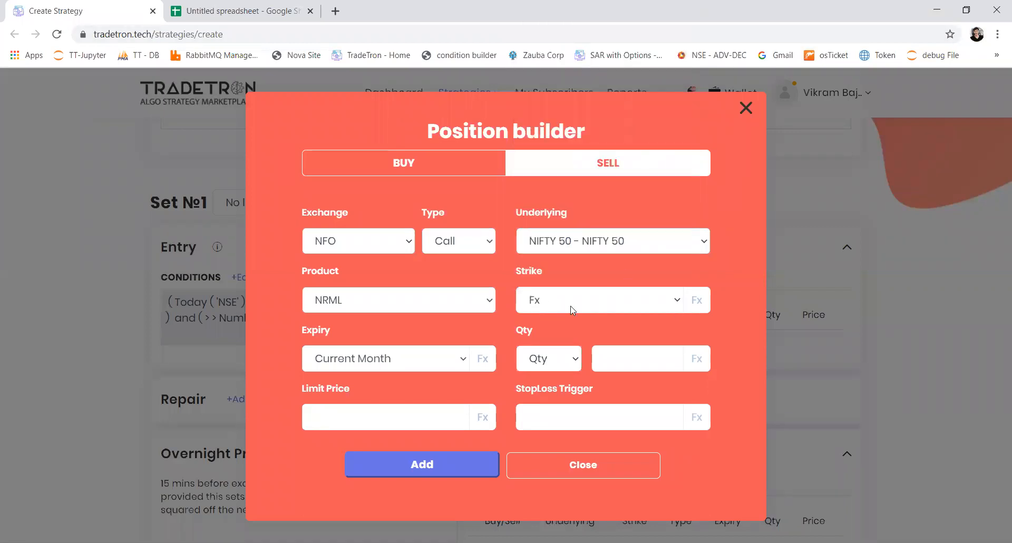
{"action": "left_click", "coordinate": [695, 301]}
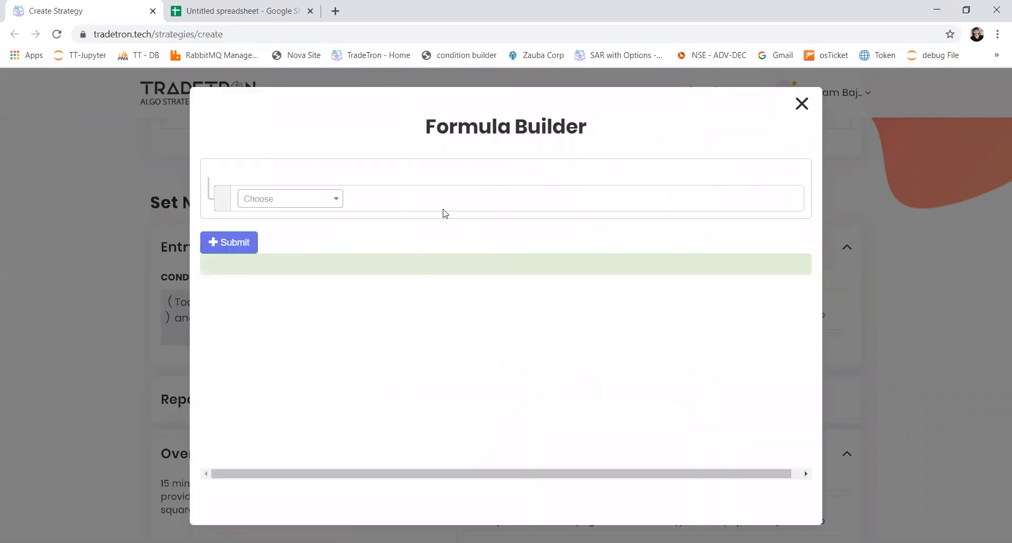
{"action": "left_click", "coordinate": [296, 199]}
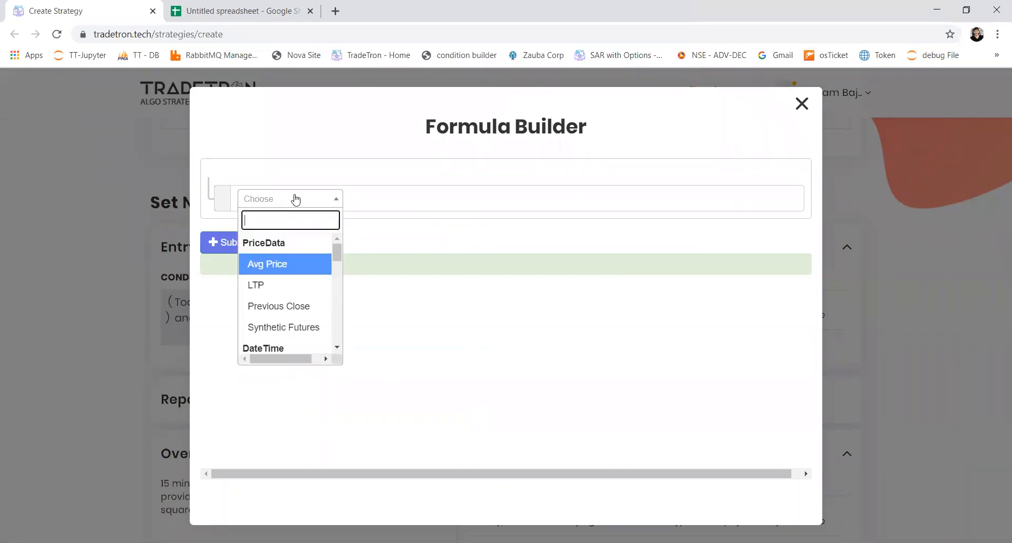
{"action": "type", "text": "atm"}
{"action": "key", "text": "Down"}
{"action": "key", "text": "Down"}
{"action": "key", "text": "Return"}
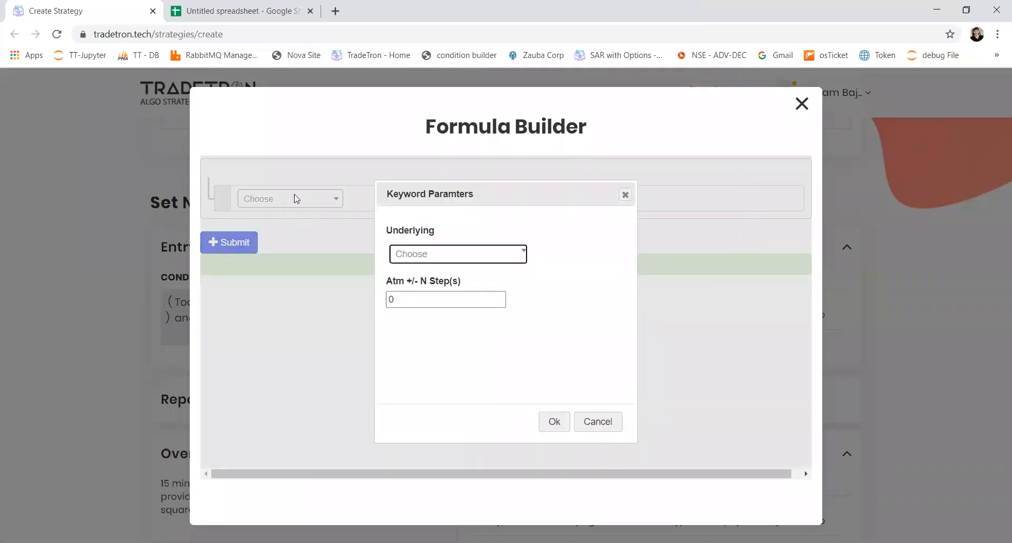
Select NIFTY 50 as the underlying of the ATM keyword.
{"action": "key", "text": "Return"}
{"action": "type", "text": "nifty"}
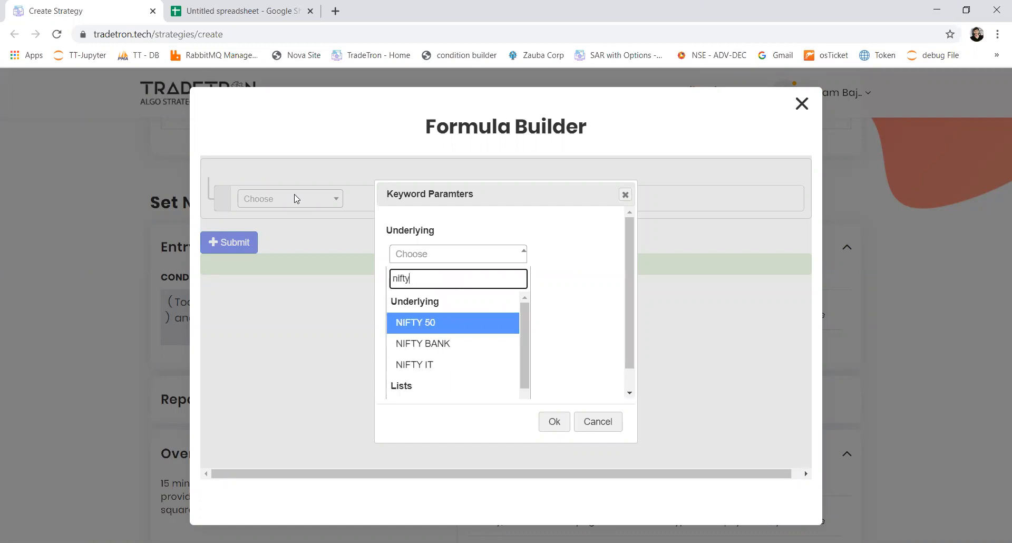
{"action": "key", "text": "Return"}
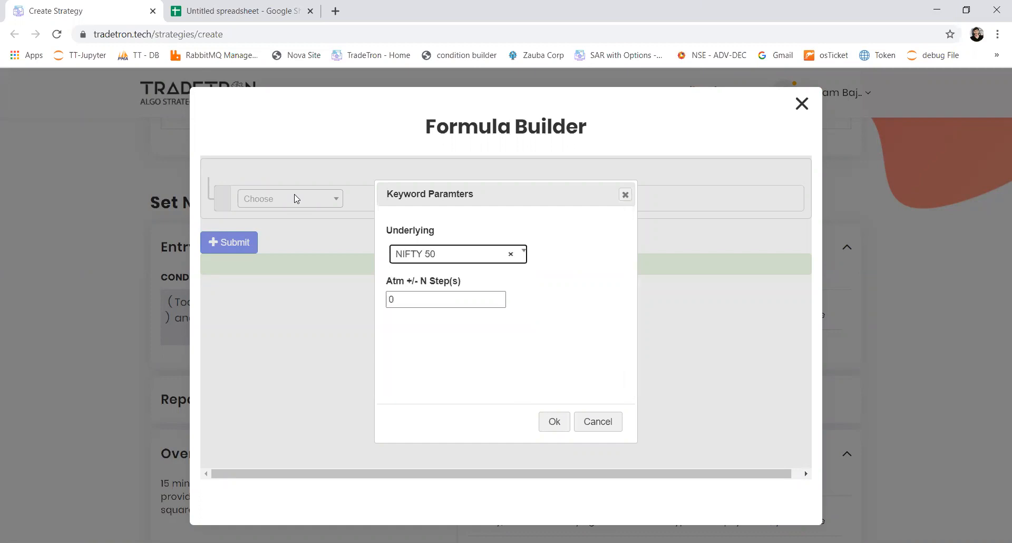
{"action": "key", "text": "Tab"}
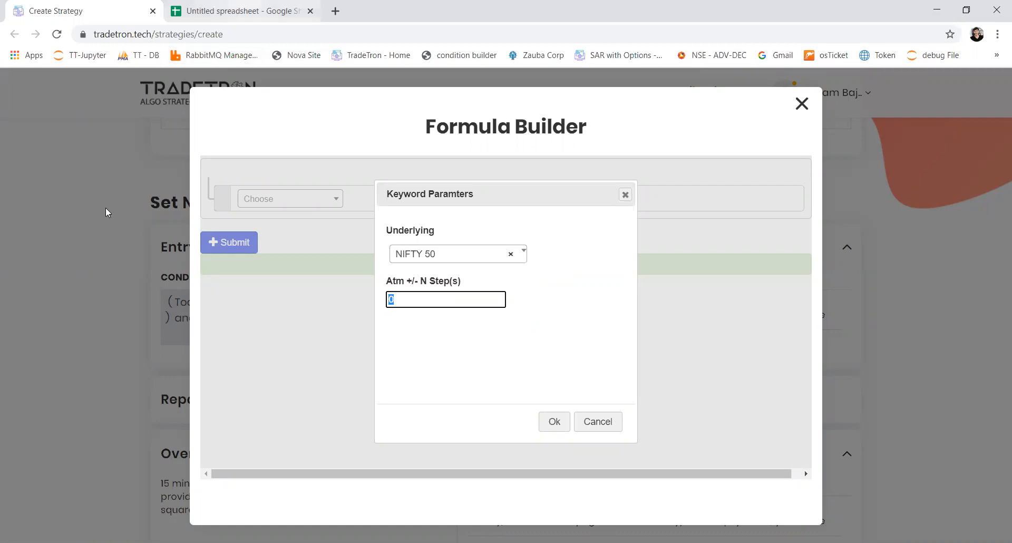
Switch to the Google Sheets spreadsheet and enter ATM in A2 with 10000 in B2.
{"action": "key", "text": "ctrl+Tab"}
{"action": "left_click", "coordinate": [81, 191]}
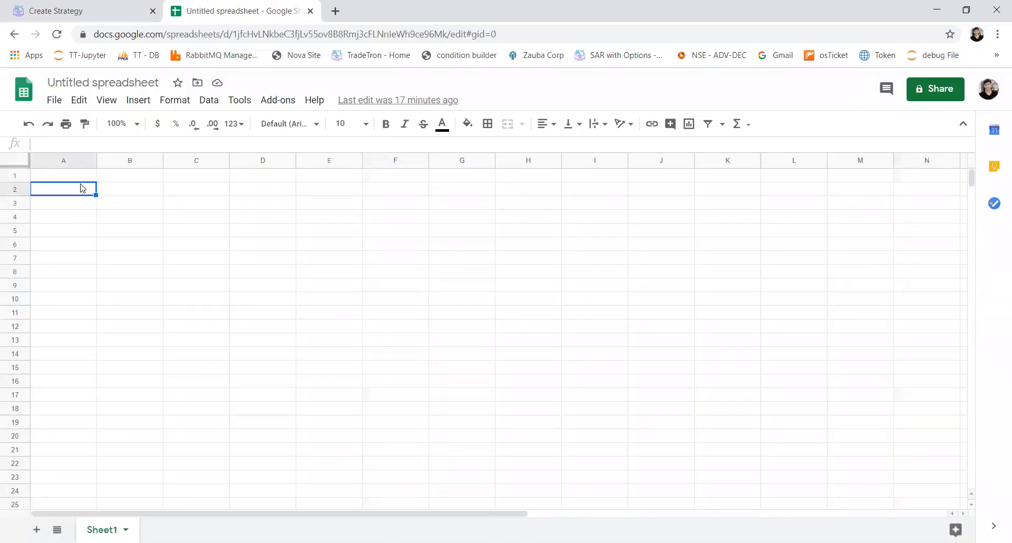
{"action": "type", "text": "ATM"}
{"action": "key", "text": "Tab"}
{"action": "type", "text": "10000"}
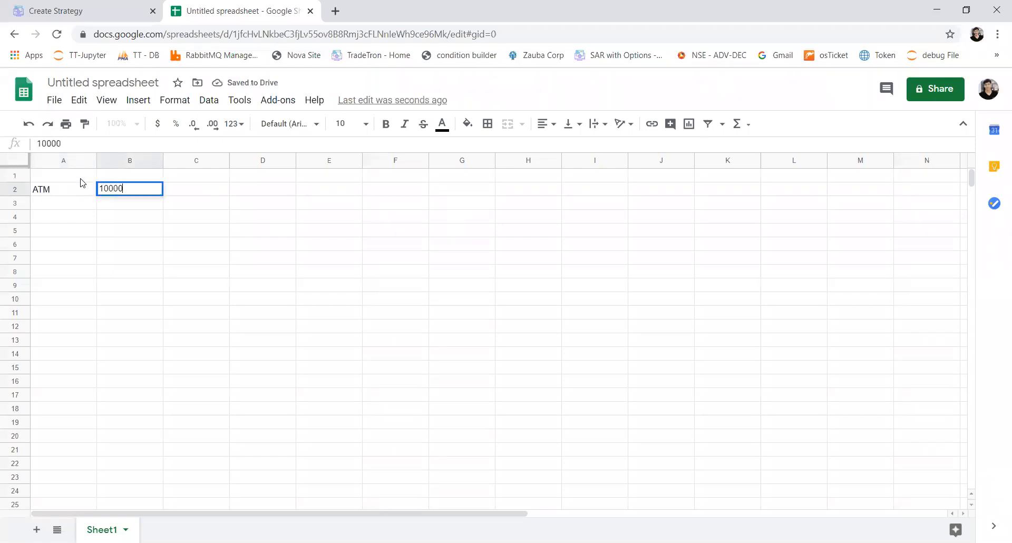
{"action": "key", "text": "Return"}
Enter the step value 0 in A3 with strike 10000 in B3.
{"action": "key", "text": "Left"}
{"action": "type", "text": "0"}
{"action": "key", "text": "Return"}
{"action": "key", "text": "Up"}
{"action": "key", "text": "Right"}
{"action": "type", "text": "10000"}
{"action": "key", "text": "Return"}
Enter step 1 with strike 10050 in row 4 and step 2 with strike 10100 in row 5.
{"action": "key", "text": "Left"}
{"action": "type", "text": "1"}
{"action": "key", "text": "Tab"}
{"action": "type", "text": "10"}
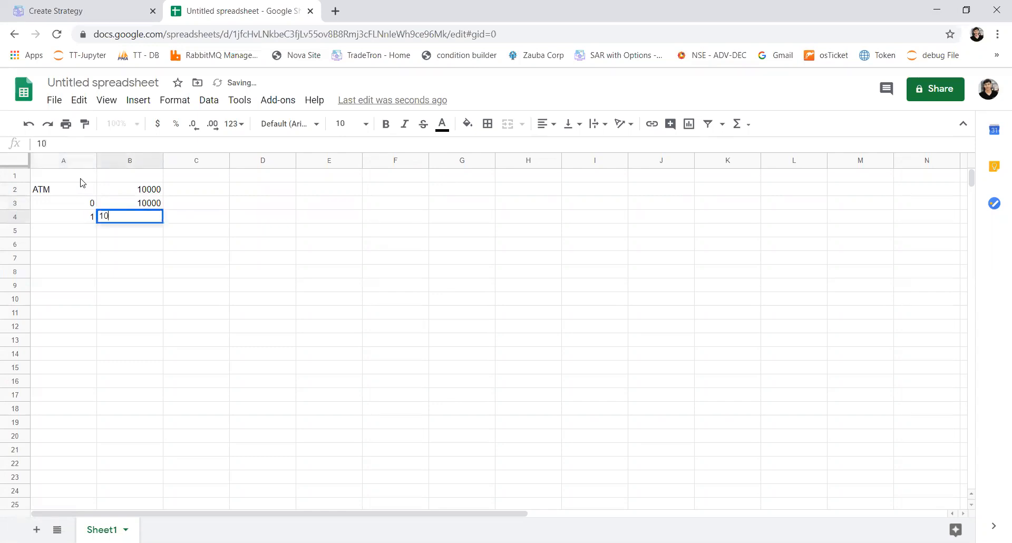
{"action": "type", "text": "050"}
{"action": "key", "text": "Return"}
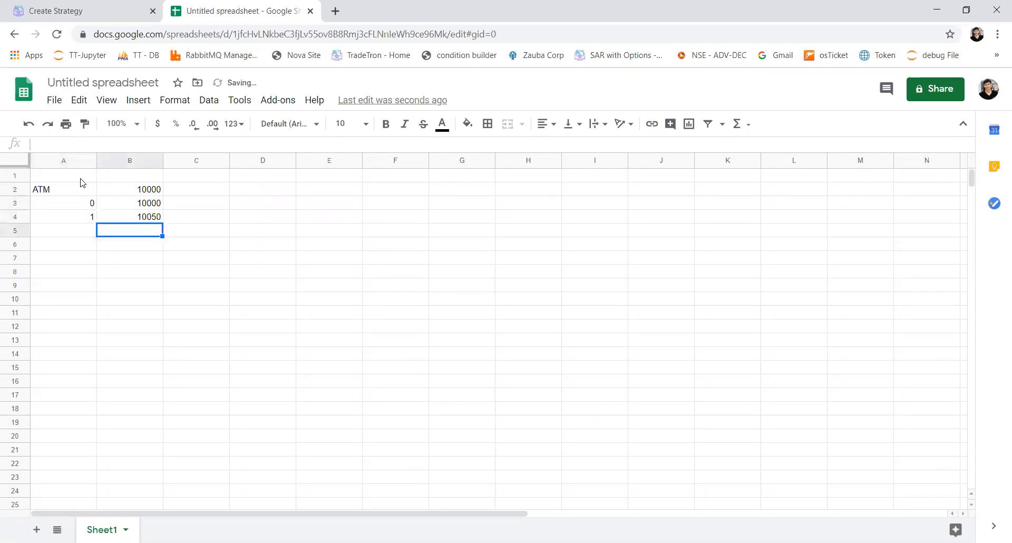
{"action": "key", "text": "Left"}
{"action": "type", "text": "2"}
{"action": "key", "text": "Tab"}
{"action": "type", "text": "10100"}
{"action": "key", "text": "Return"}
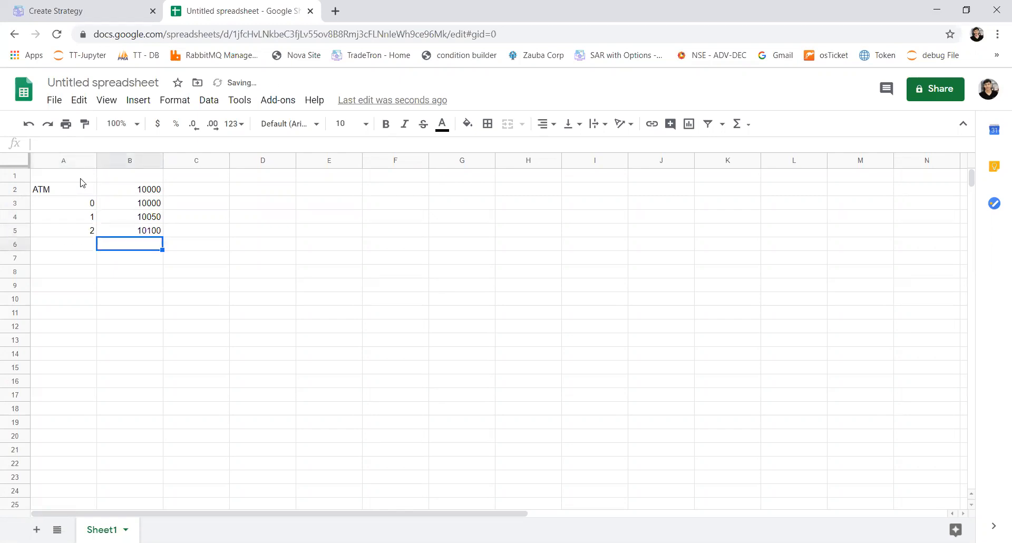
Leave row 6 blank and enter step -1 in A7 with the formula =B3-50 in B7.
{"action": "key", "text": "Down"}
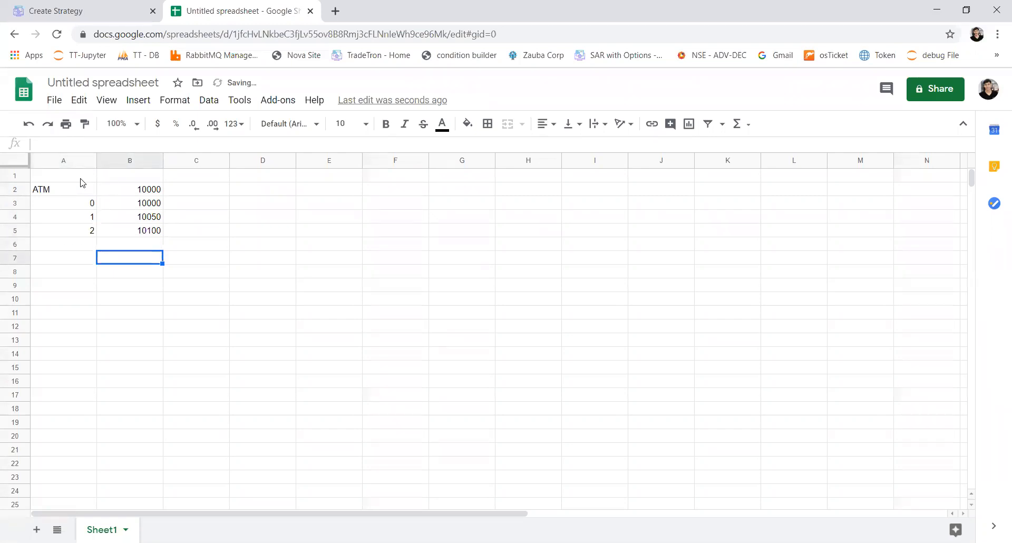
{"action": "key", "text": "Left"}
{"action": "type", "text": "-1"}
{"action": "key", "text": "Return"}
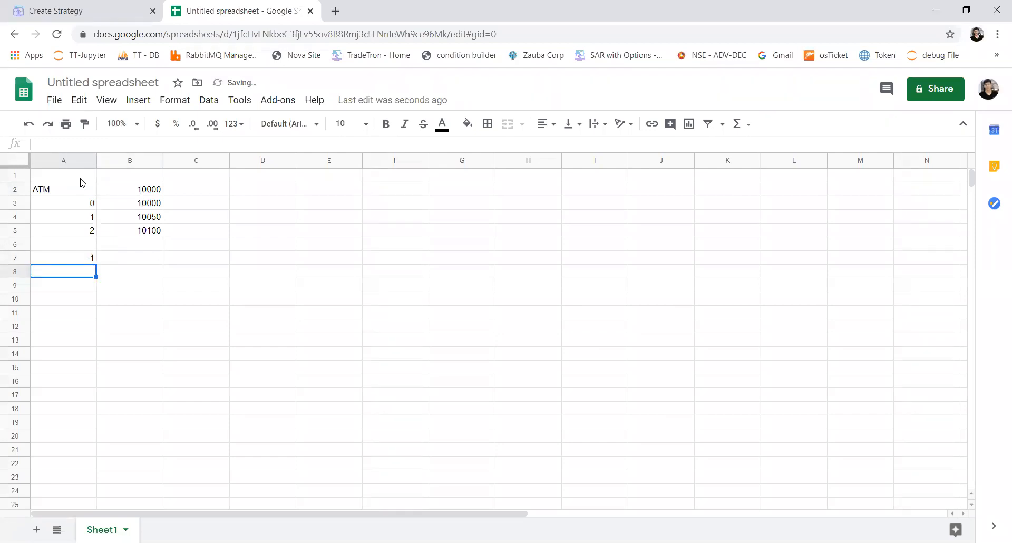
{"action": "key", "text": "Up"}
{"action": "key", "text": "Right"}
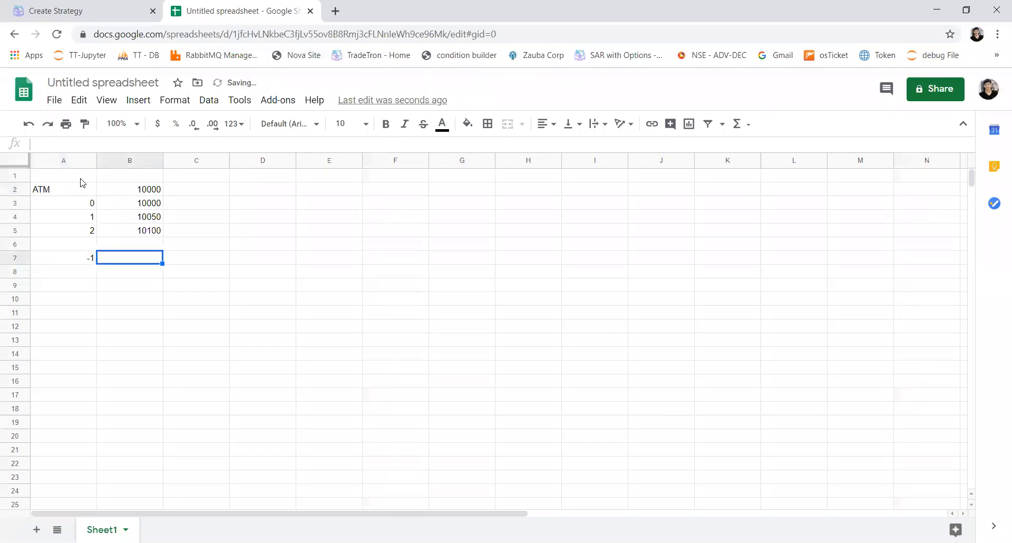
{"action": "type", "text": "=B3-50"}
{"action": "key", "text": "Return"}
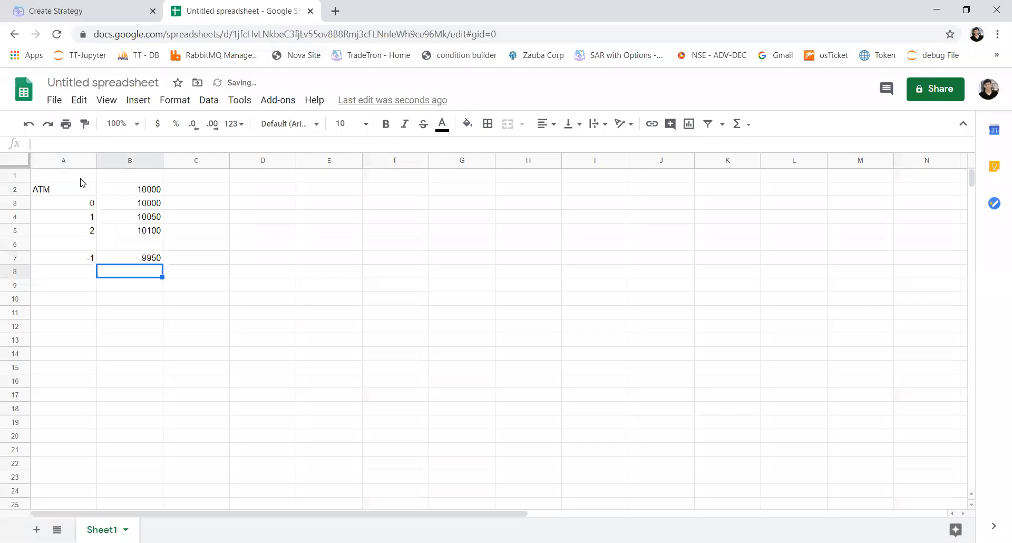
Enter step -2 in A8 with strike 9900 in B8, and highlight the step values below 0 in column A.
{"action": "key", "text": "Left"}
{"action": "type", "text": "-2"}
{"action": "key", "text": "Tab"}
{"action": "type", "text": "9900"}
{"action": "key", "text": "Return"}
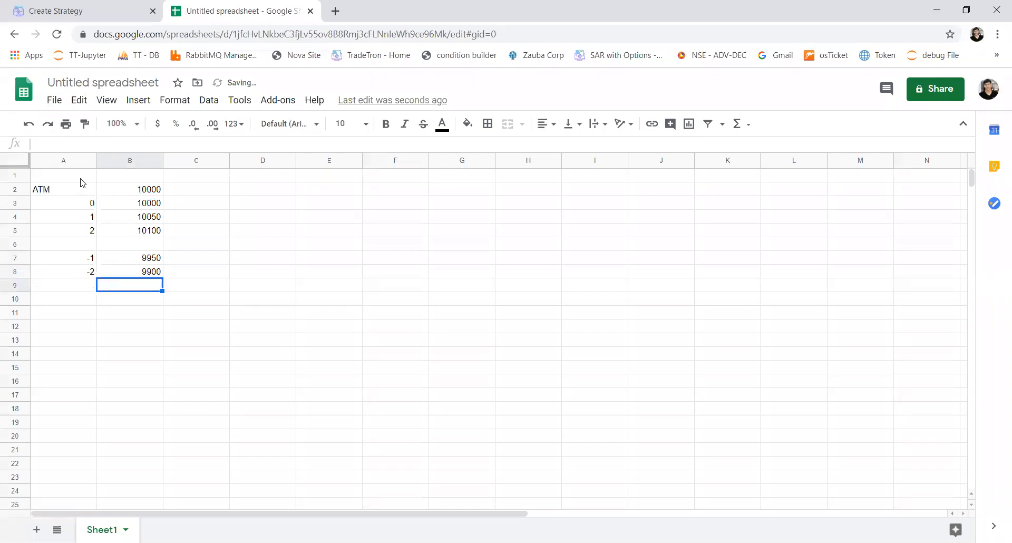
{"action": "left_click", "coordinate": [132, 191]}
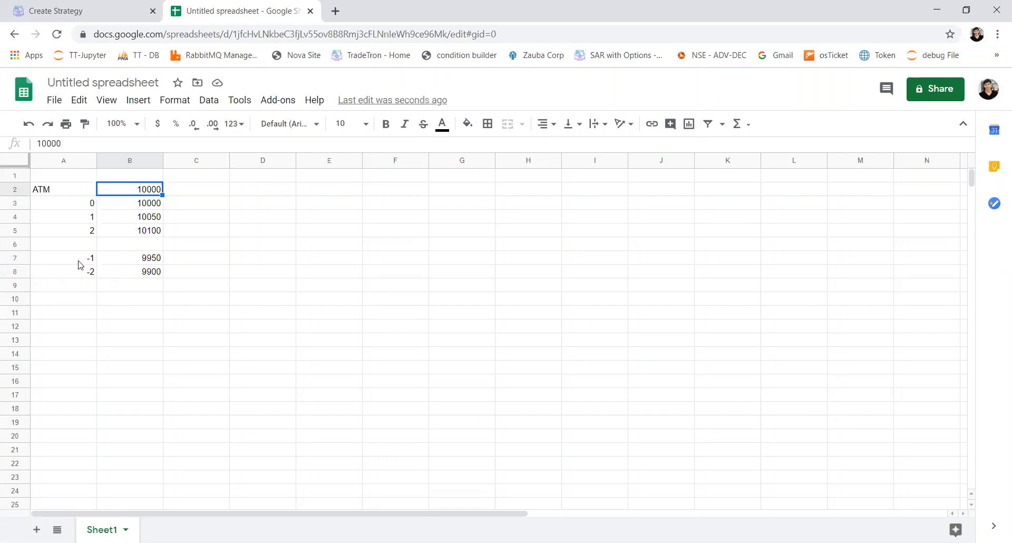
{"action": "left_click_drag", "start_coordinate": [82, 216], "coordinate": [81, 285]}
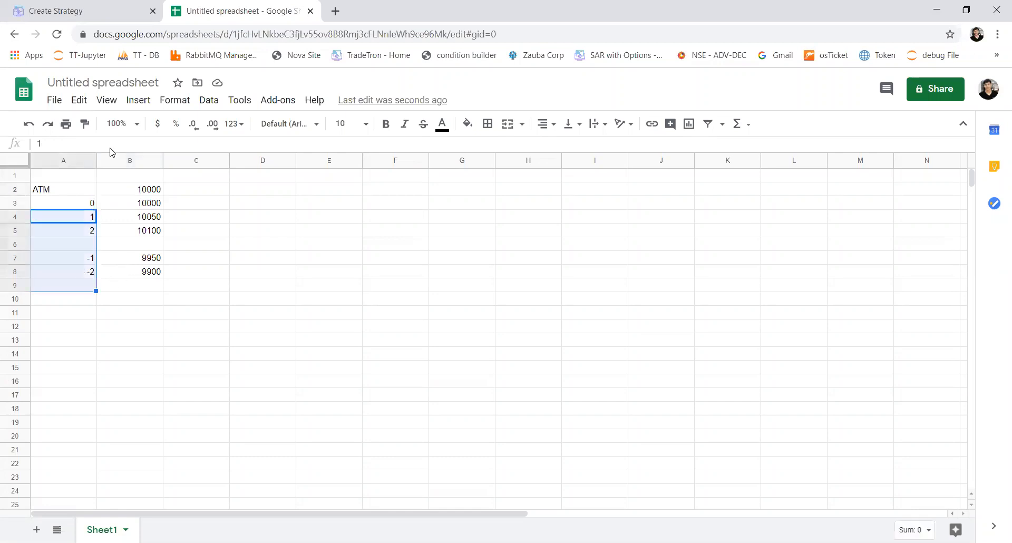
Return to Tradetron, set the ATM keyword's step offset to 2 and submit the strike formula.
{"action": "key", "text": "ctrl+shift+Tab"}
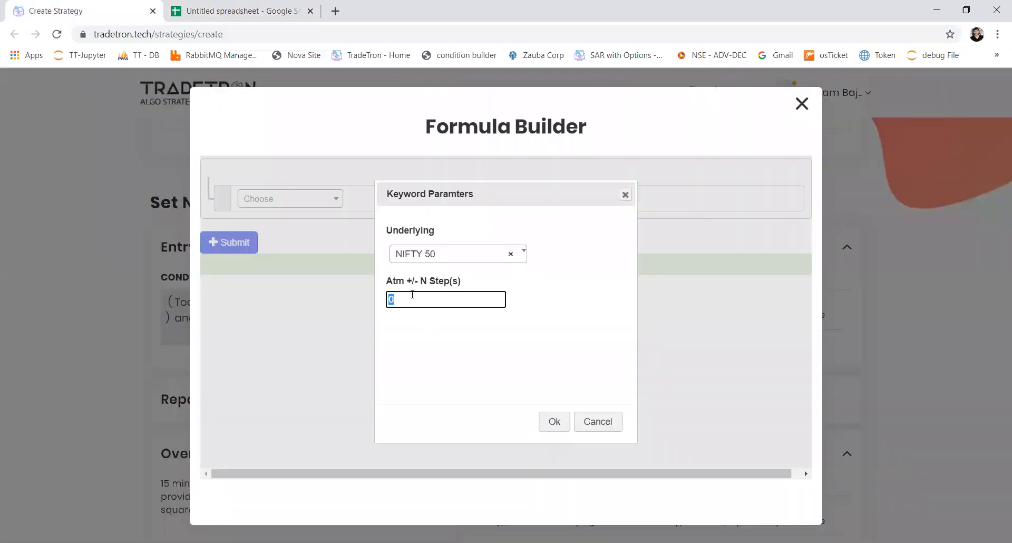
{"action": "type", "text": "2"}
{"action": "left_click", "coordinate": [554, 421]}
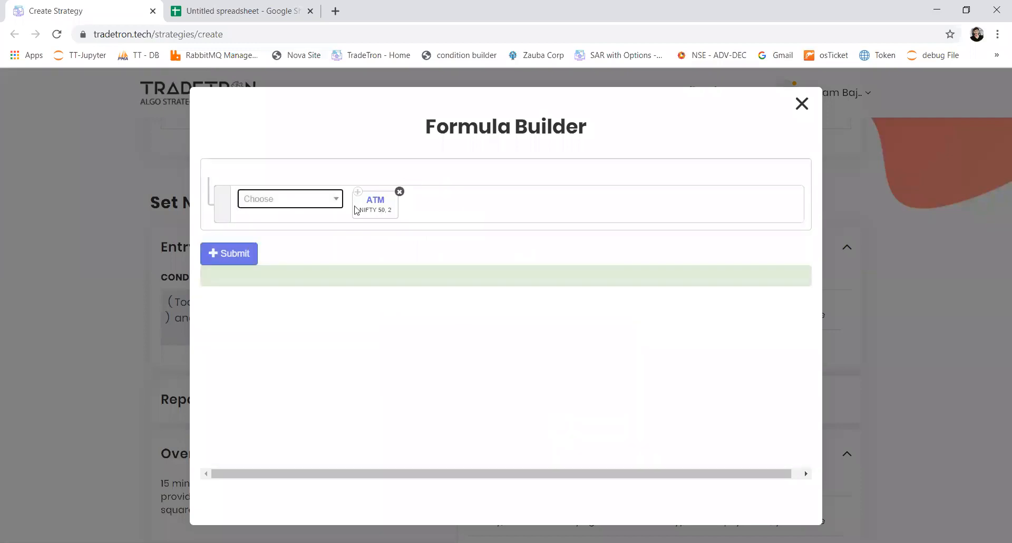
{"action": "left_click", "coordinate": [233, 257]}
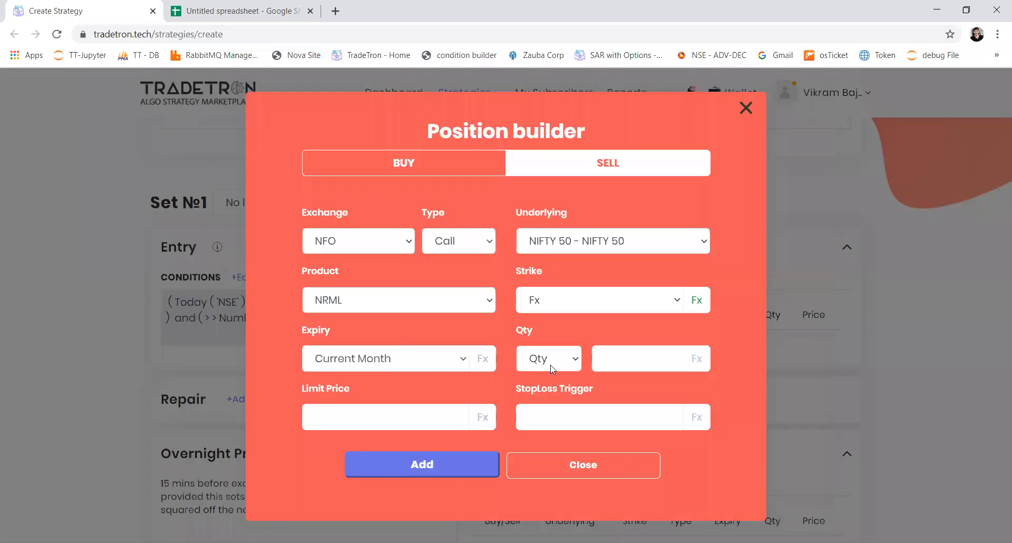
Try the position size as 2 lots and as a plain quantity of 150.
{"action": "left_click", "coordinate": [552, 367]}
{"action": "left_click", "coordinate": [551, 413]}
{"action": "left_click", "coordinate": [614, 352]}
{"action": "type", "text": "2"}
{"action": "left_click", "coordinate": [573, 360]}
{"action": "left_click", "coordinate": [552, 380]}
{"action": "double_click", "coordinate": [600, 359]}
{"action": "type", "text": "150"}
{"action": "left_click_drag", "start_coordinate": [642, 359], "coordinate": [586, 367]}
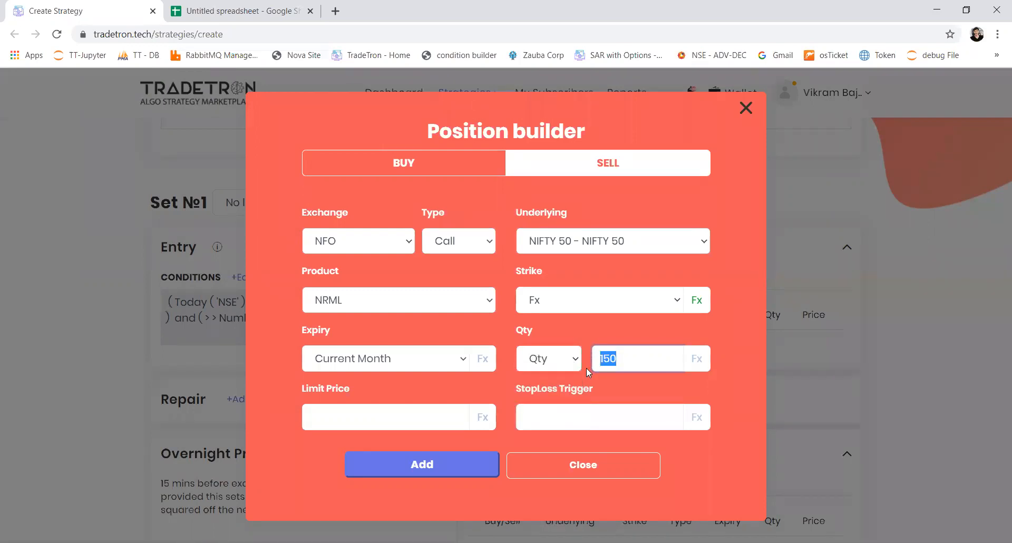
Set the position size to 5 lots.
{"action": "left_click", "coordinate": [574, 364]}
{"action": "left_click", "coordinate": [540, 411]}
{"action": "double_click", "coordinate": [647, 358]}
{"action": "type", "text": "5"}
Set the sell call position's expiry to Current Week, switch it to Fx and open its formula builder.
{"action": "left_click", "coordinate": [420, 367]}
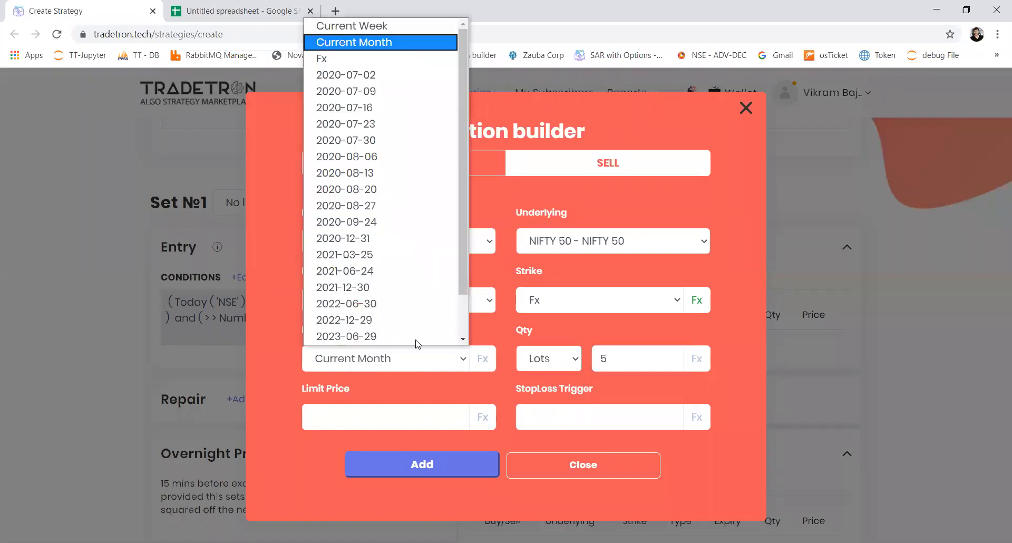
{"action": "left_click", "coordinate": [369, 30]}
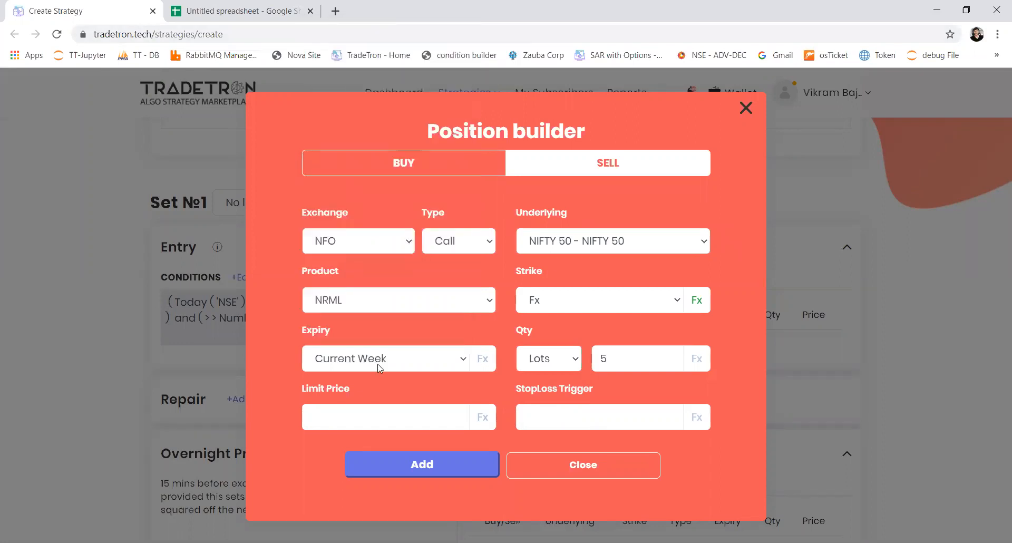
{"action": "left_click", "coordinate": [395, 367]}
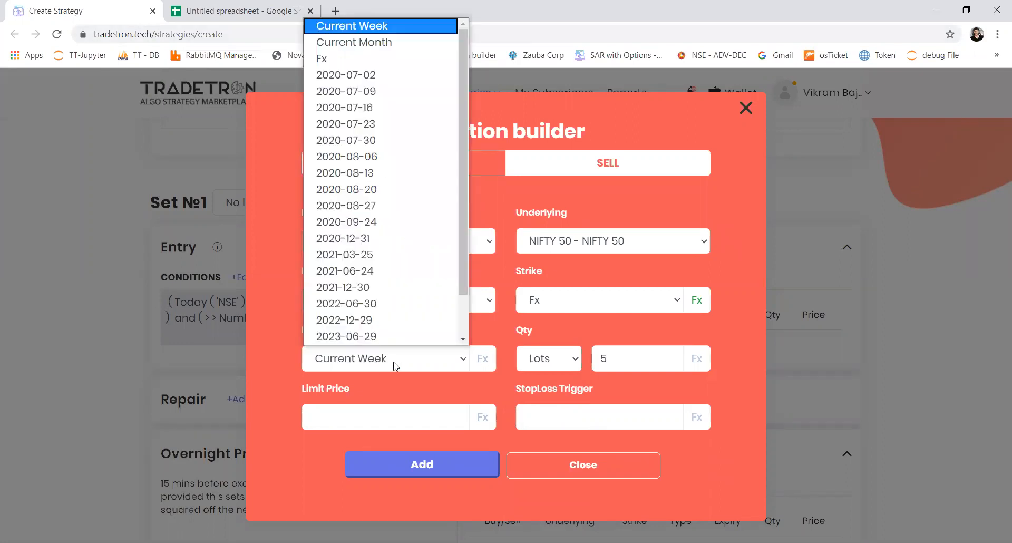
{"action": "left_click", "coordinate": [371, 57]}
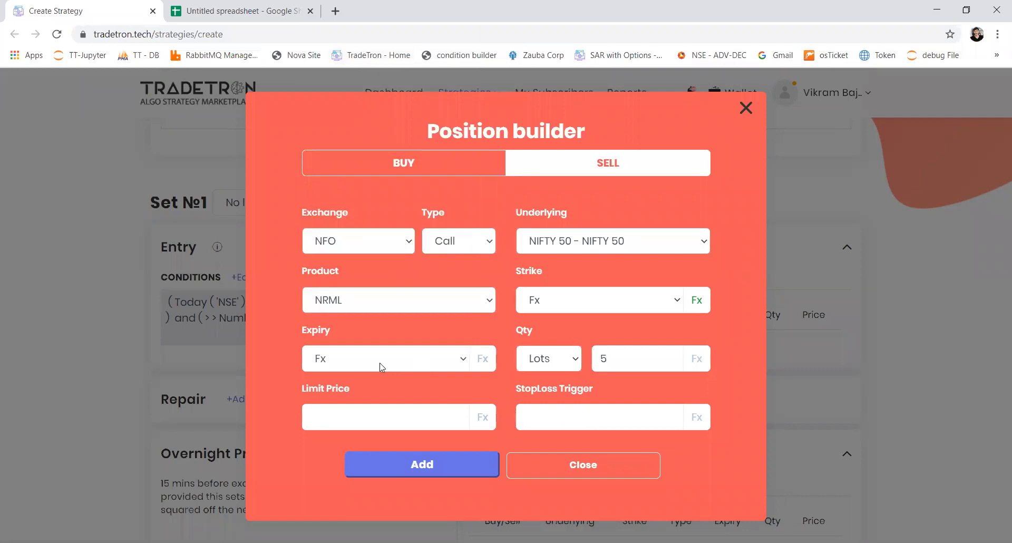
{"action": "left_click", "coordinate": [470, 363]}
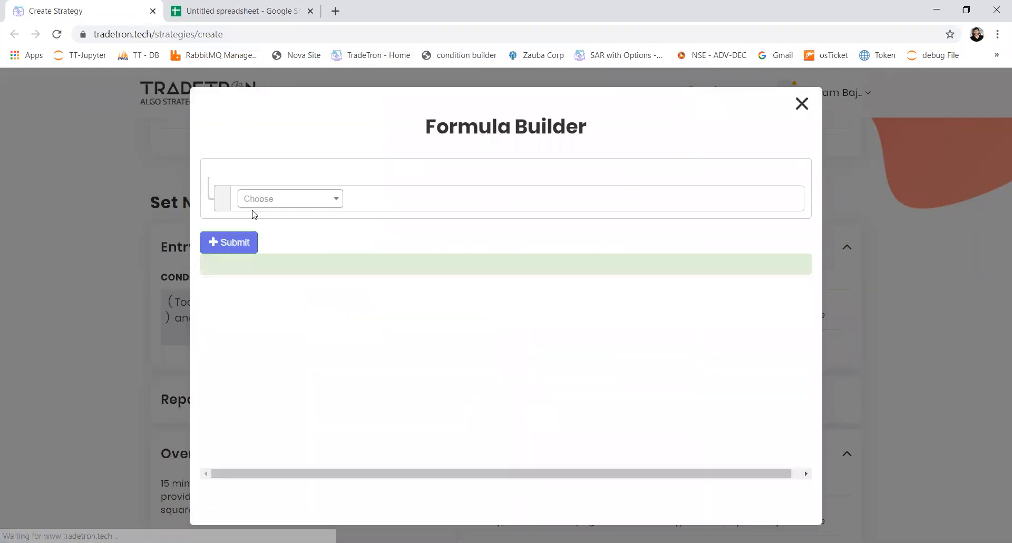
Insert the Current Week Expiry keyword in the expiry formula with NIFTY 50 as its underlying.
{"action": "left_click", "coordinate": [256, 205]}
{"action": "type", "text": "curr"}
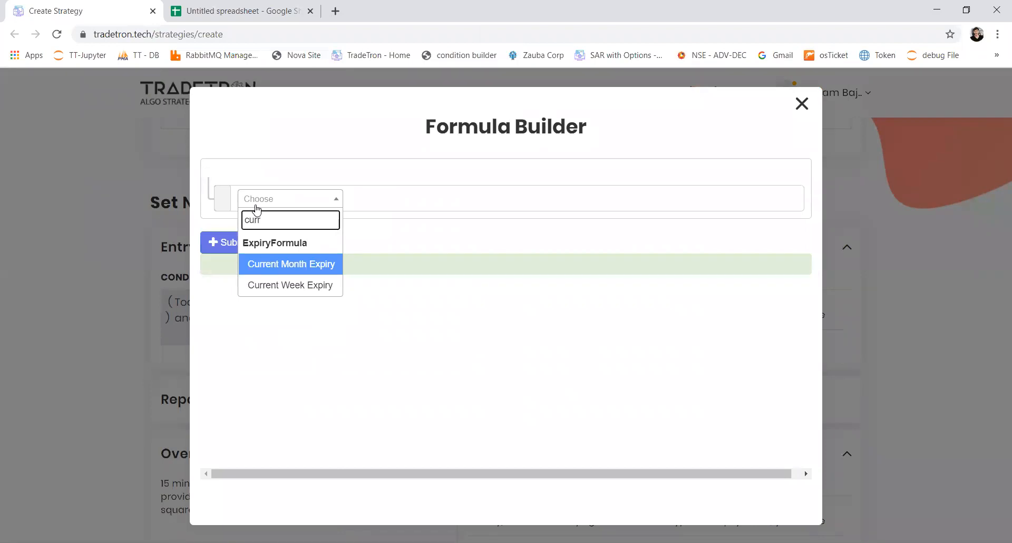
{"action": "key", "text": "Down"}
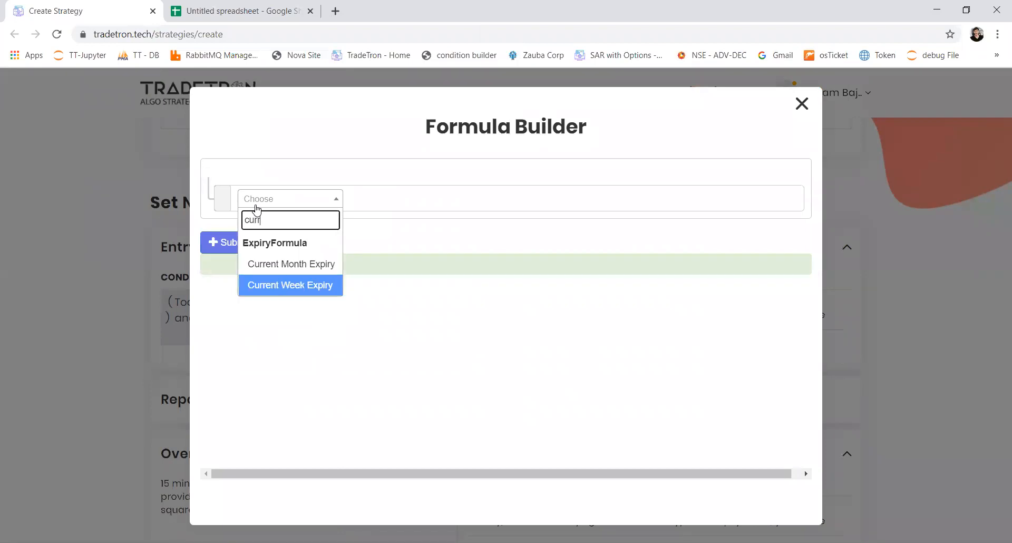
{"action": "key", "text": "Return"}
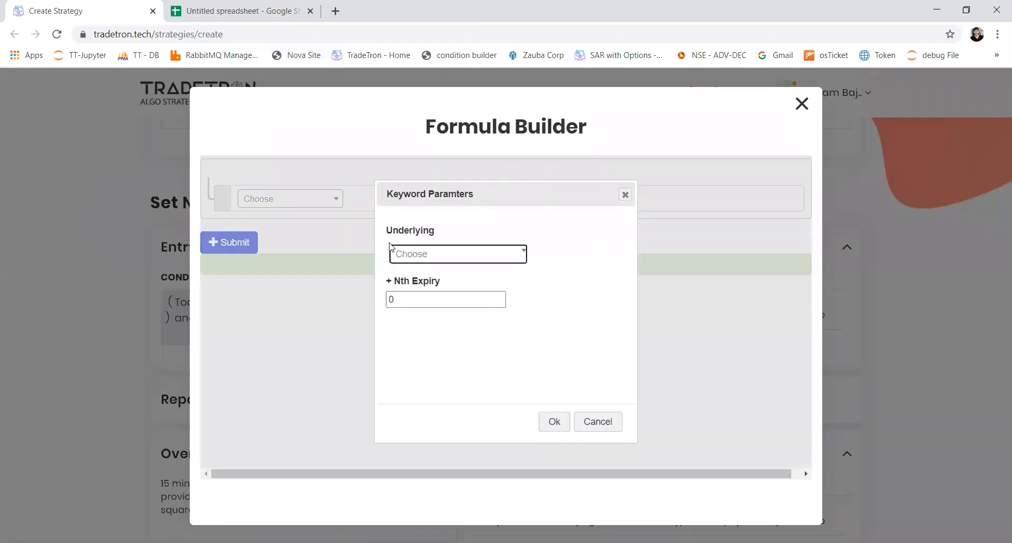
{"action": "left_click", "coordinate": [391, 246]}
{"action": "type", "text": "nifty"}
{"action": "key", "text": "Return"}
{"action": "key", "text": "Tab"}
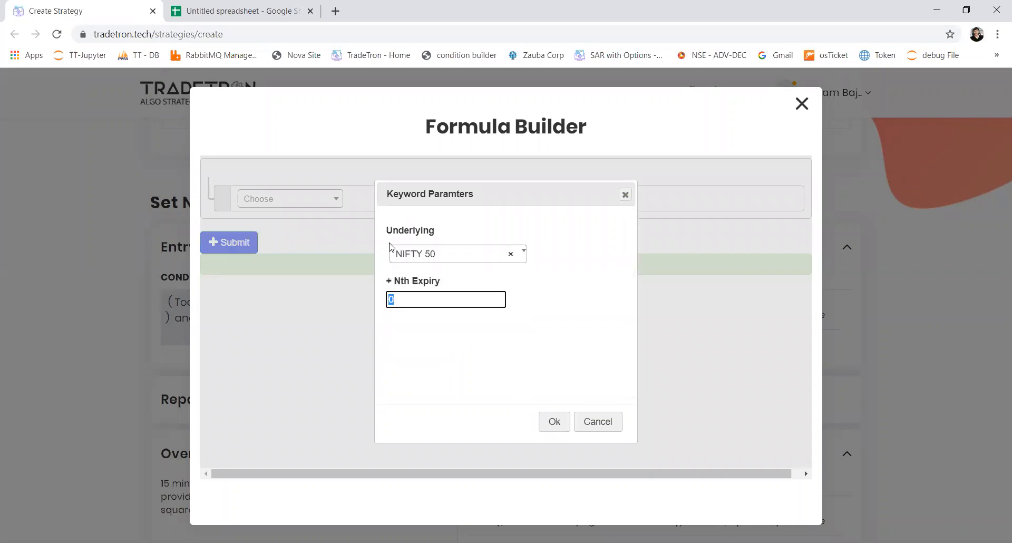
Set the keyword's Nth expiry offset to 1, then submit the expiry formula and add the sell call position.
{"action": "type", "text": "1"}
{"action": "type", "text": "2"}
{"action": "key", "text": "BackSpace"}
{"action": "type", "text": "1"}
{"action": "left_click", "coordinate": [556, 419]}
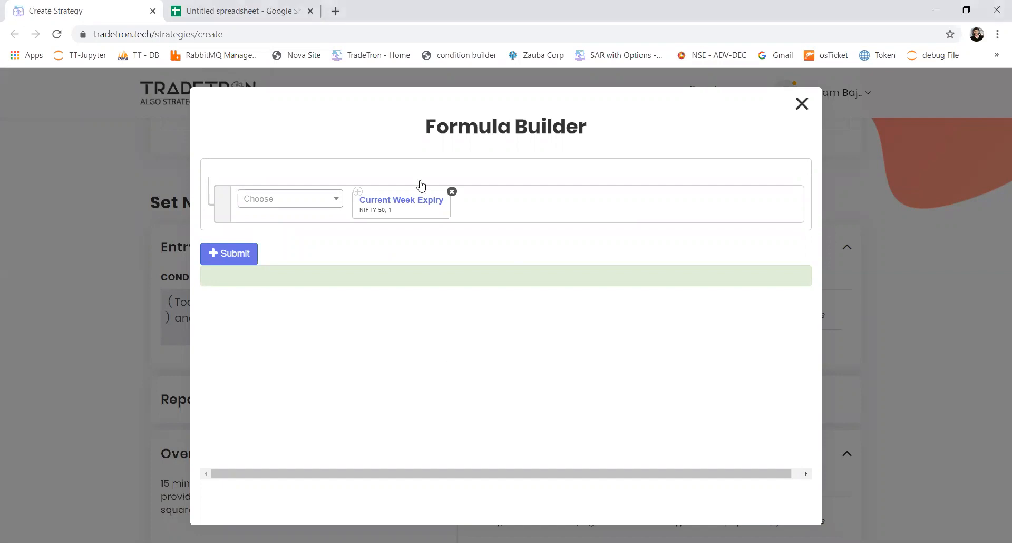
{"action": "left_click", "coordinate": [238, 255]}
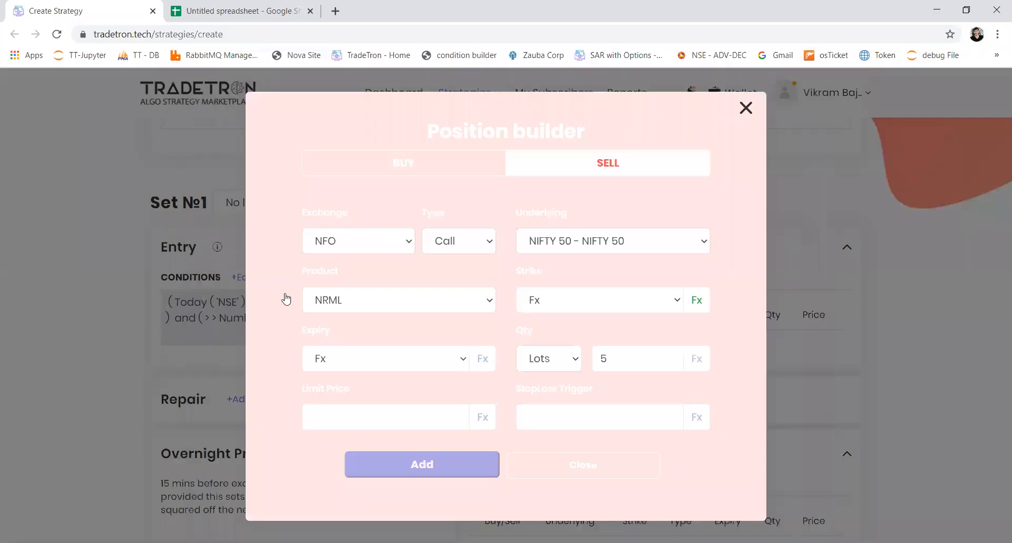
{"action": "left_click", "coordinate": [427, 469]}
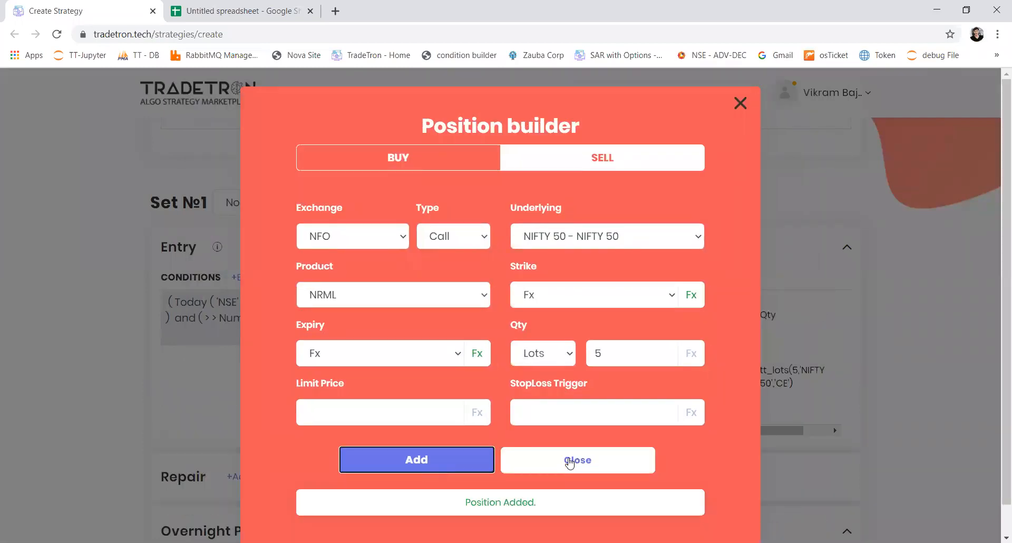
Change the next sell position's type to Put and its underlying to NIFTY 50.
{"action": "left_click", "coordinate": [477, 241]}
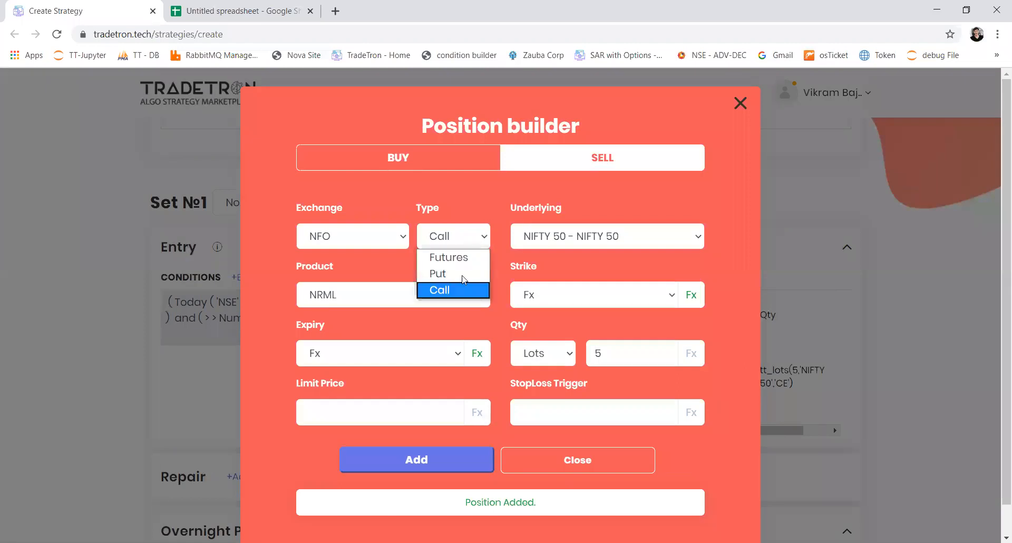
{"action": "left_click", "coordinate": [463, 277]}
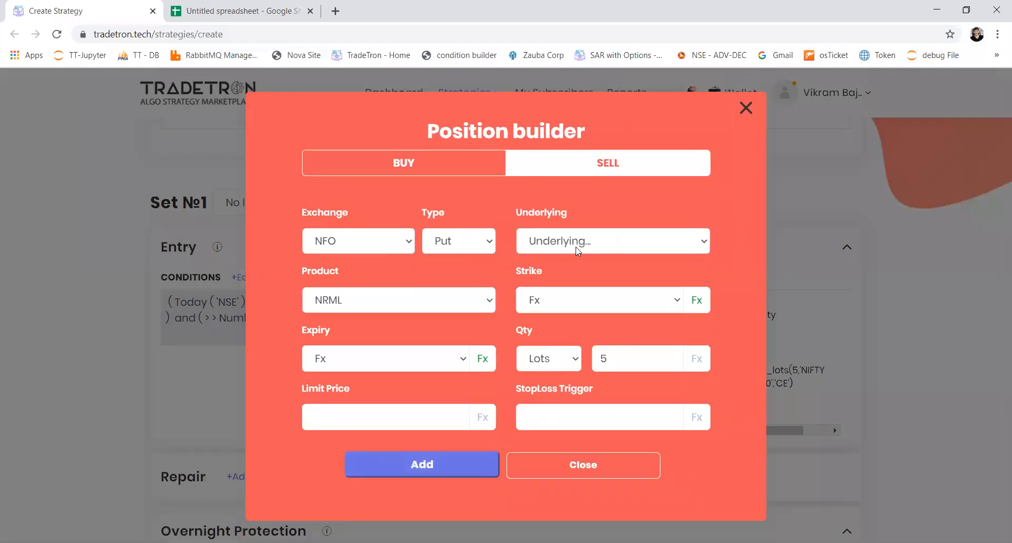
{"action": "left_click", "coordinate": [578, 251]}
{"action": "type", "text": "nifty"}
{"action": "key", "text": "Return"}
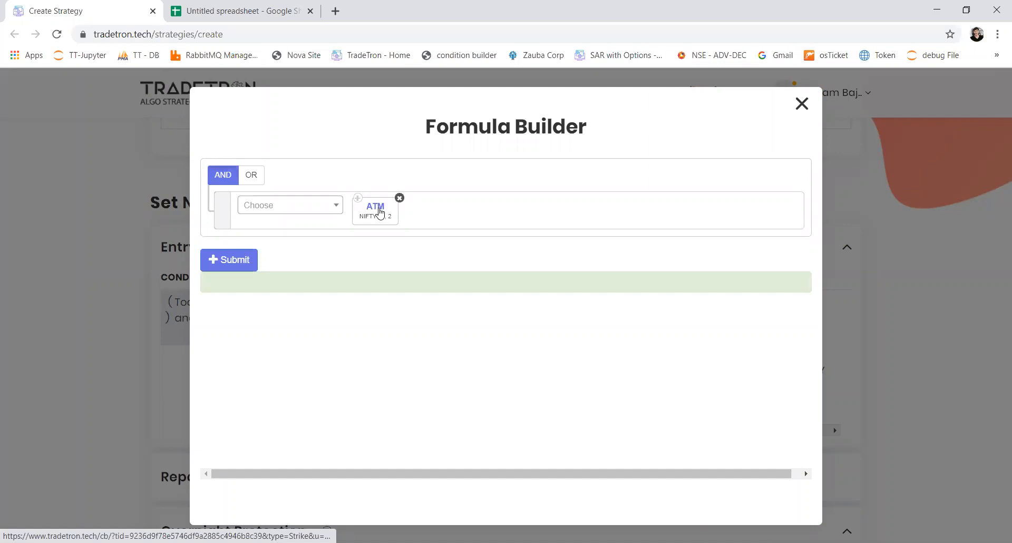
Set the ATM step offset in the put's strike formula to -2 and add the sell put position.
{"action": "left_click", "coordinate": [379, 212]}
{"action": "double_click", "coordinate": [390, 300]}
{"action": "type", "text": "-2"}
{"action": "left_click", "coordinate": [545, 420]}
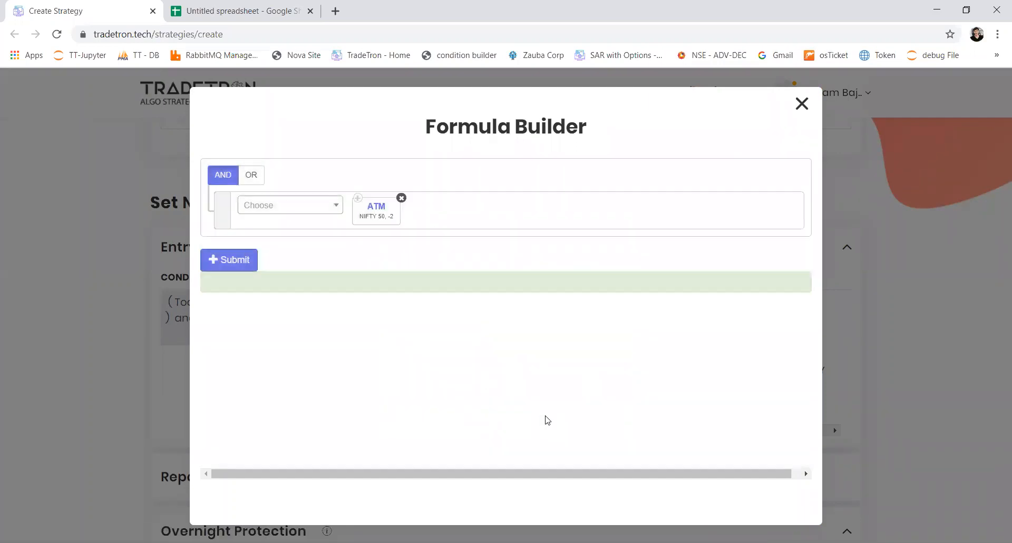
{"action": "left_click", "coordinate": [248, 261]}
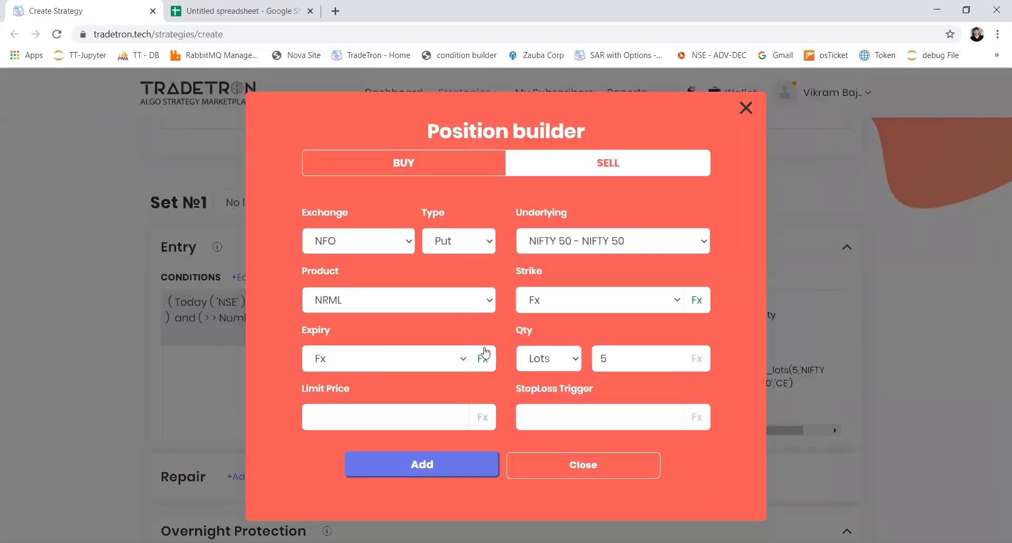
{"action": "left_click", "coordinate": [465, 475]}
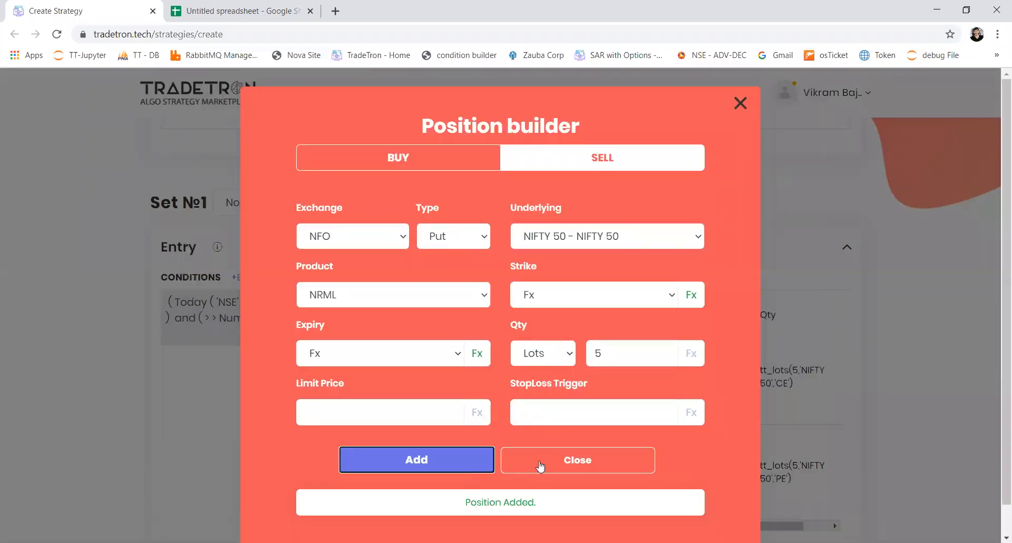
{"action": "left_click", "coordinate": [538, 463]}
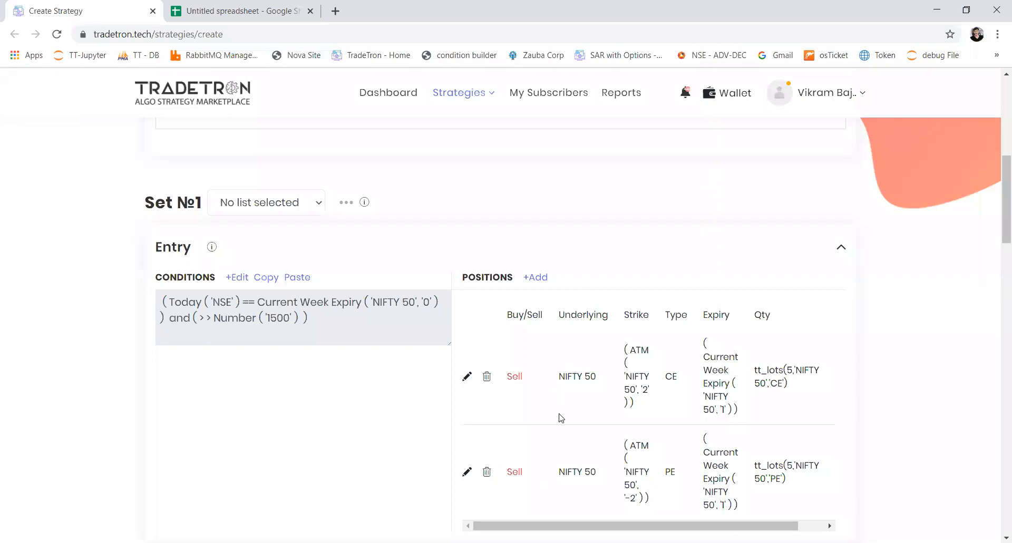
Add a Repair Once section to Set №1.
{"action": "scroll", "coordinate": [562, 418], "scroll_direction": "down", "scroll_amount": 3}
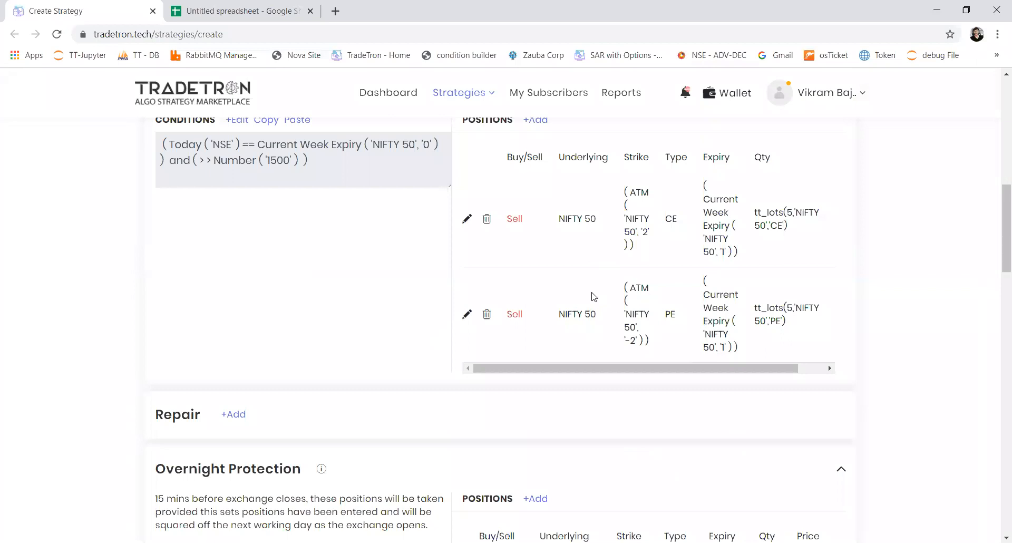
{"action": "scroll", "coordinate": [591, 293], "scroll_direction": "down", "scroll_amount": 3}
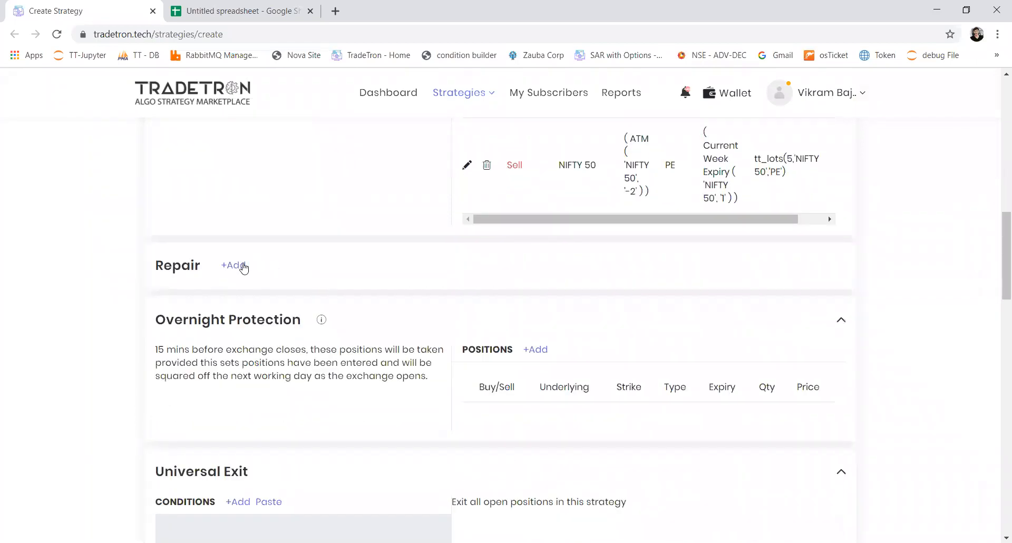
{"action": "left_click", "coordinate": [244, 266]}
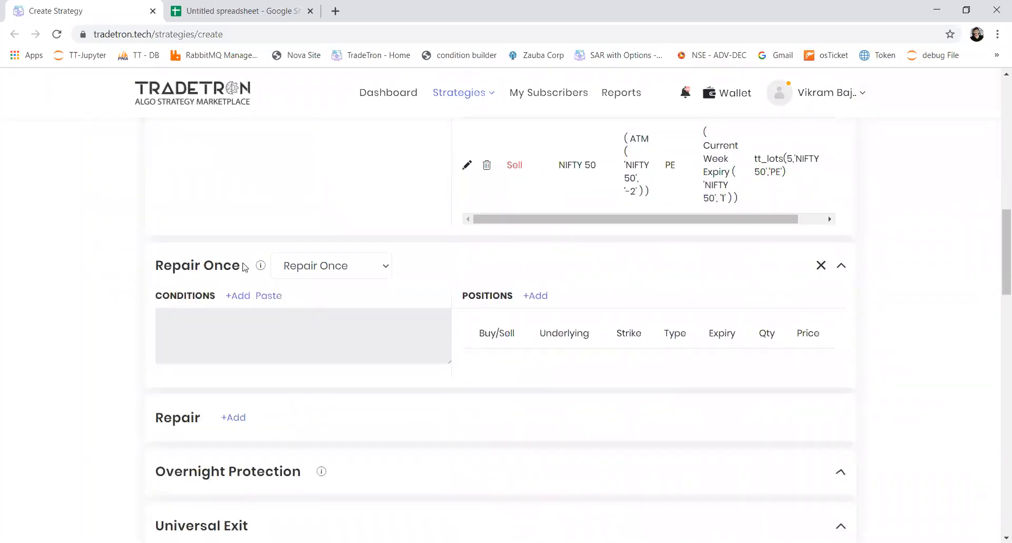
Try Repair Continuous as the repair type and switch back to Repair Once.
{"action": "left_click", "coordinate": [341, 272]}
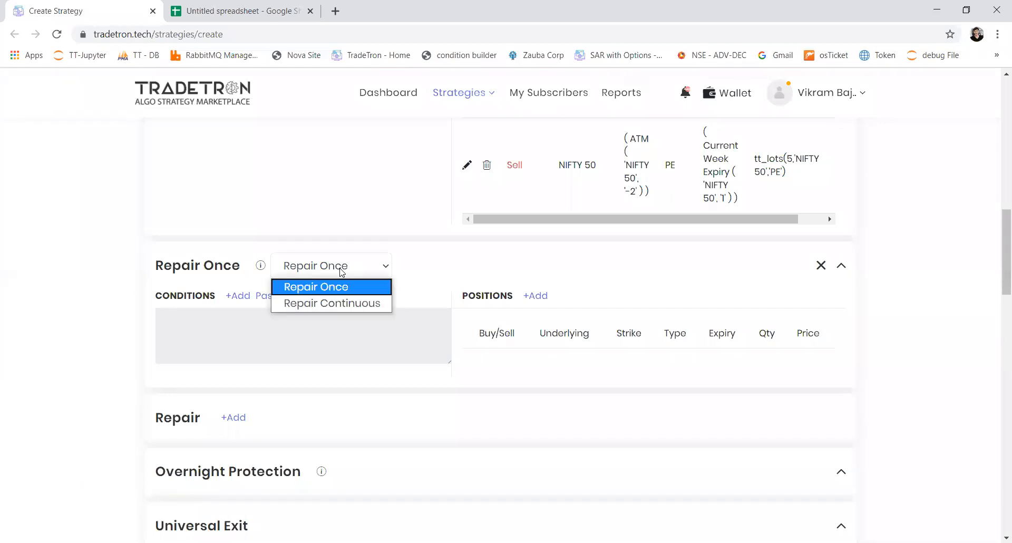
{"action": "left_click", "coordinate": [333, 300]}
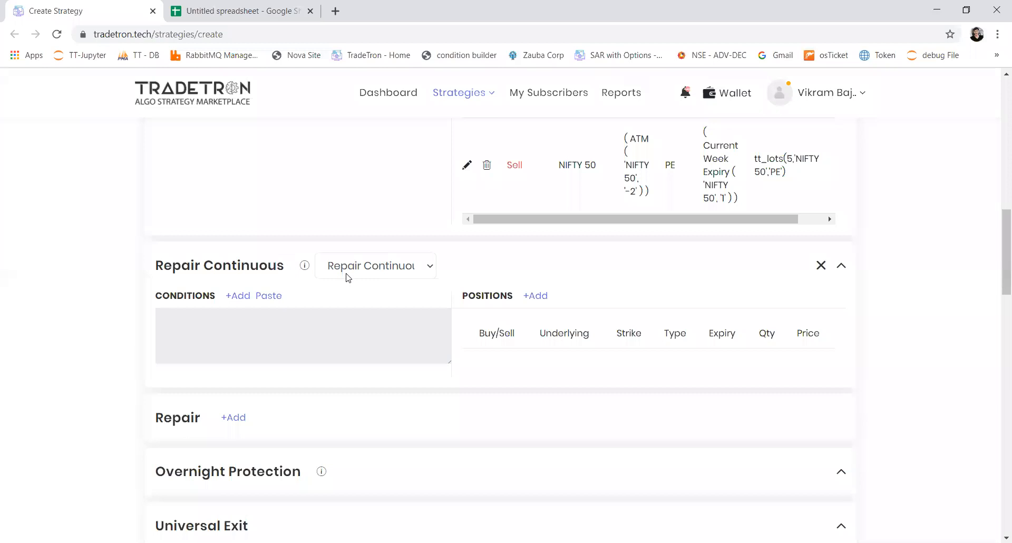
{"action": "left_click", "coordinate": [347, 277]}
{"action": "left_click", "coordinate": [342, 285]}
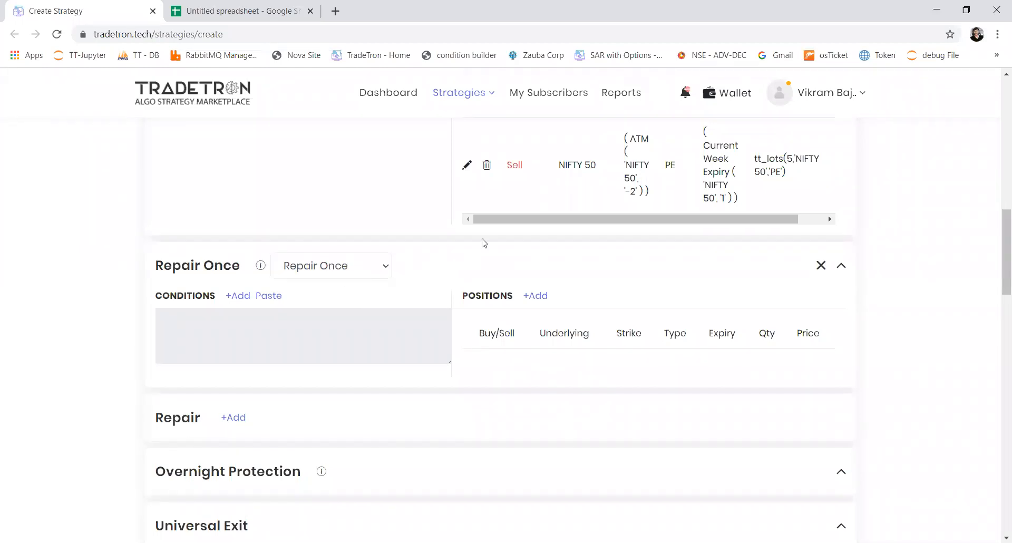
Start the Repair Once condition with the PNL keyword followed by the > comparison.
{"action": "scroll", "coordinate": [789, 221], "scroll_direction": "up", "scroll_amount": 1}
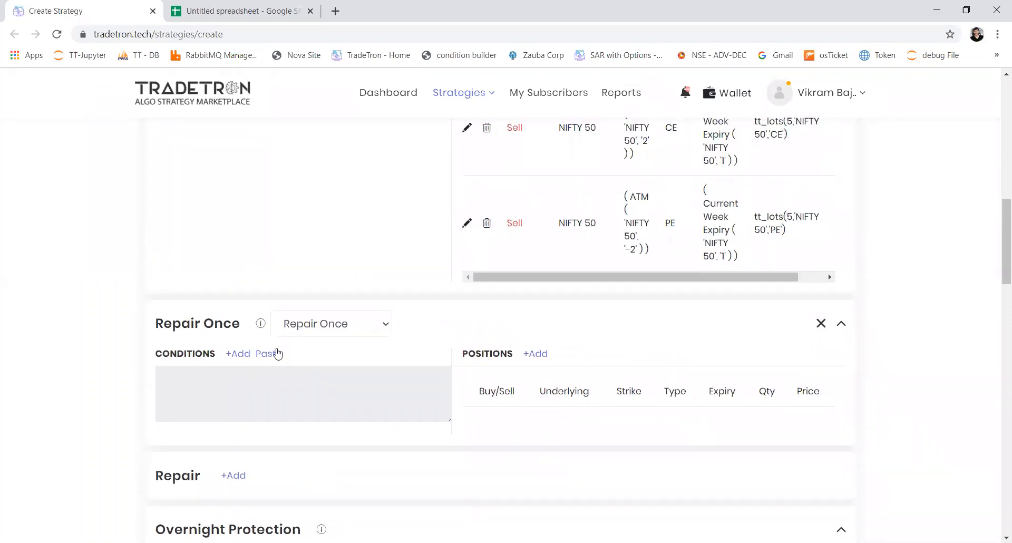
{"action": "left_click", "coordinate": [238, 353]}
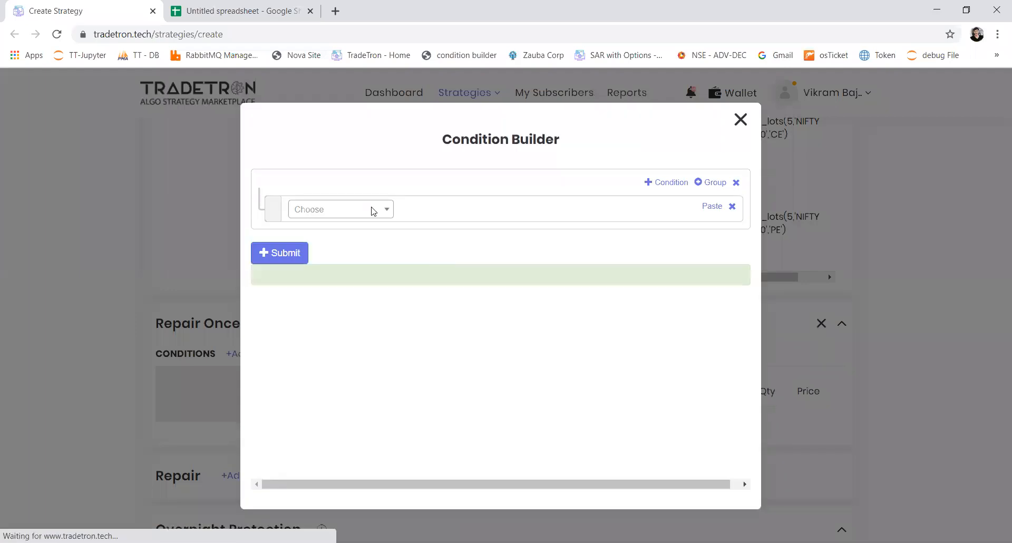
{"action": "left_click", "coordinate": [358, 208]}
{"action": "type", "text": "pnl"}
{"action": "key", "text": "Return"}
{"action": "left_click", "coordinate": [357, 209]}
{"action": "type", "text": ">"}
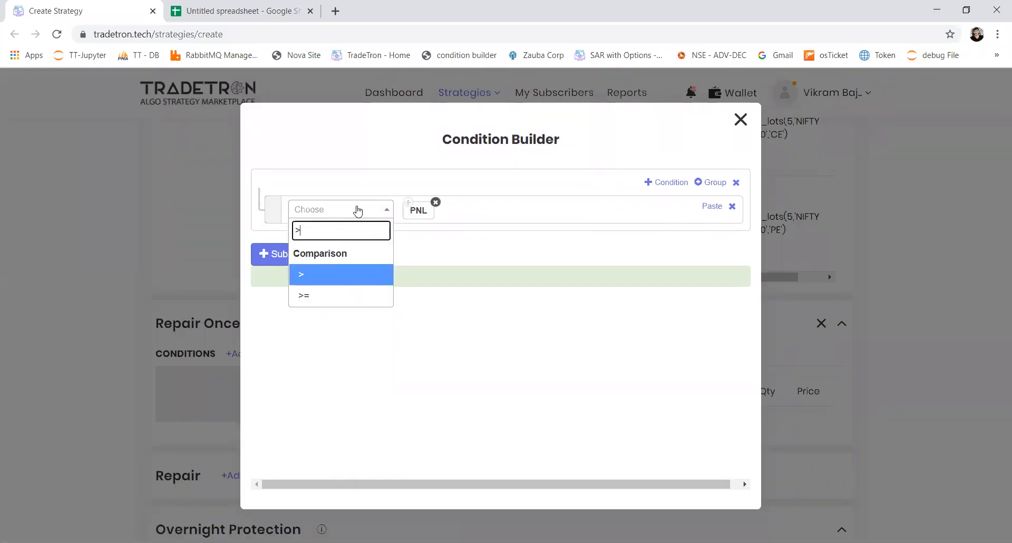
{"action": "key", "text": "Return"}
Complete the repair condition with the Number keyword set to 2000 and submit it.
{"action": "left_click", "coordinate": [357, 209]}
{"action": "type", "text": "numbe"}
{"action": "key", "text": "Return"}
{"action": "type", "text": "2000"}
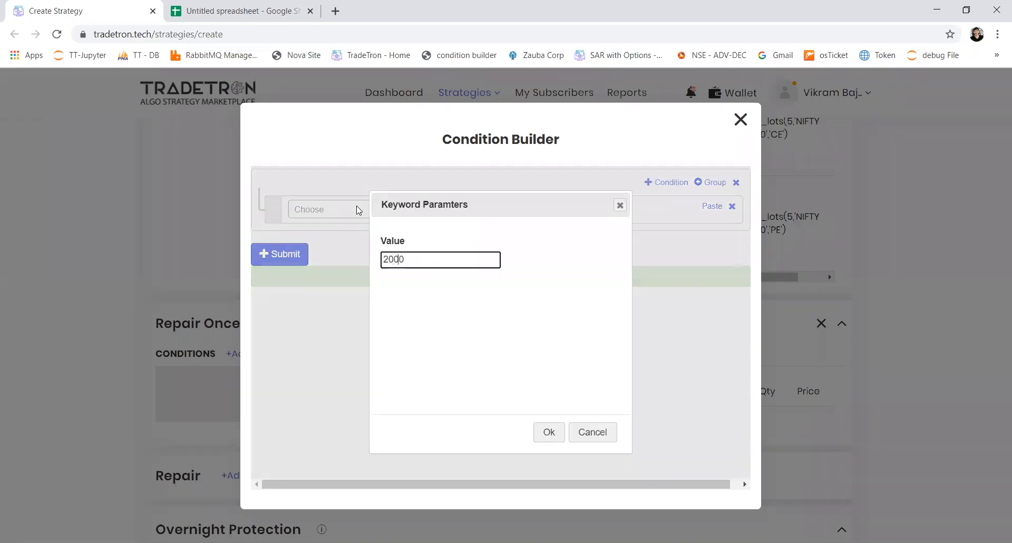
{"action": "key", "text": "Return"}
{"action": "left_click", "coordinate": [293, 264]}
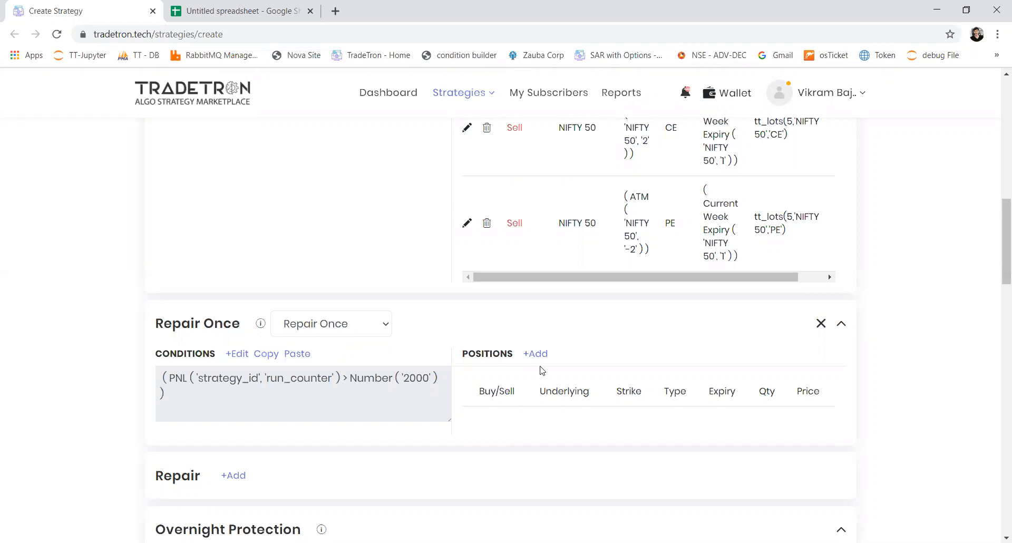
Start a new buy position under Repair Once with exchange NFO, type Call and underlying NIFTY 50.
{"action": "scroll", "coordinate": [630, 234], "scroll_direction": "up", "scroll_amount": 2}
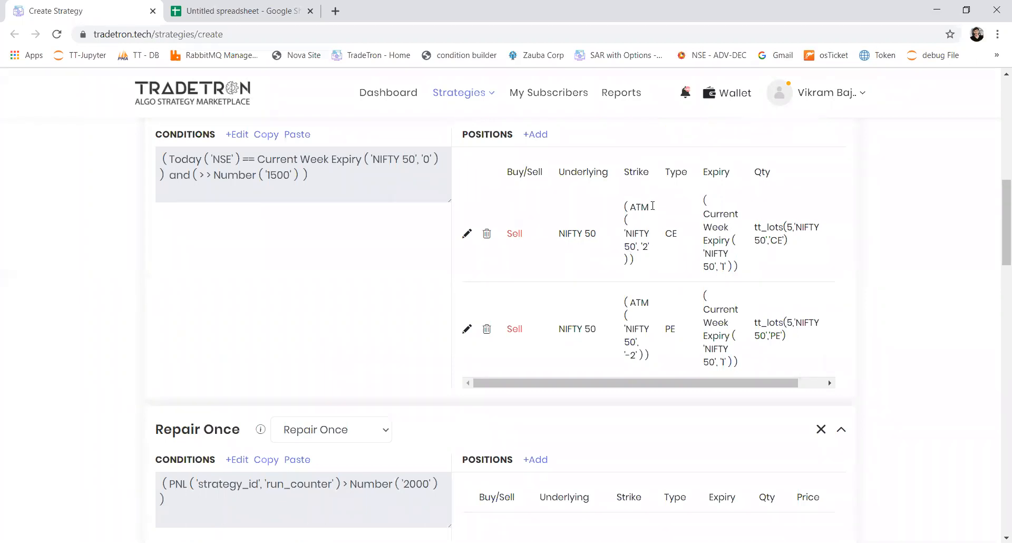
{"action": "scroll", "coordinate": [652, 479], "scroll_direction": "down", "scroll_amount": 1}
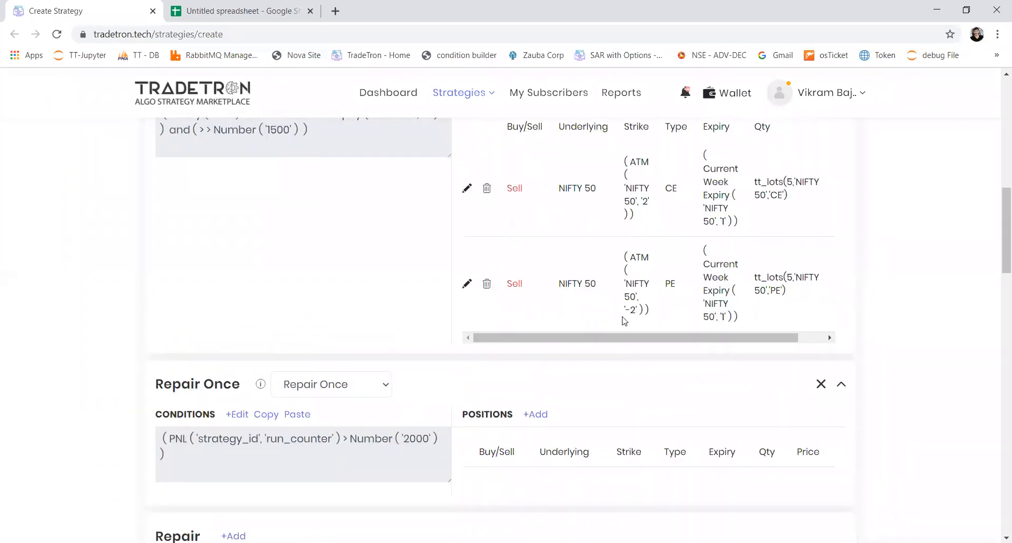
{"action": "left_click", "coordinate": [527, 414]}
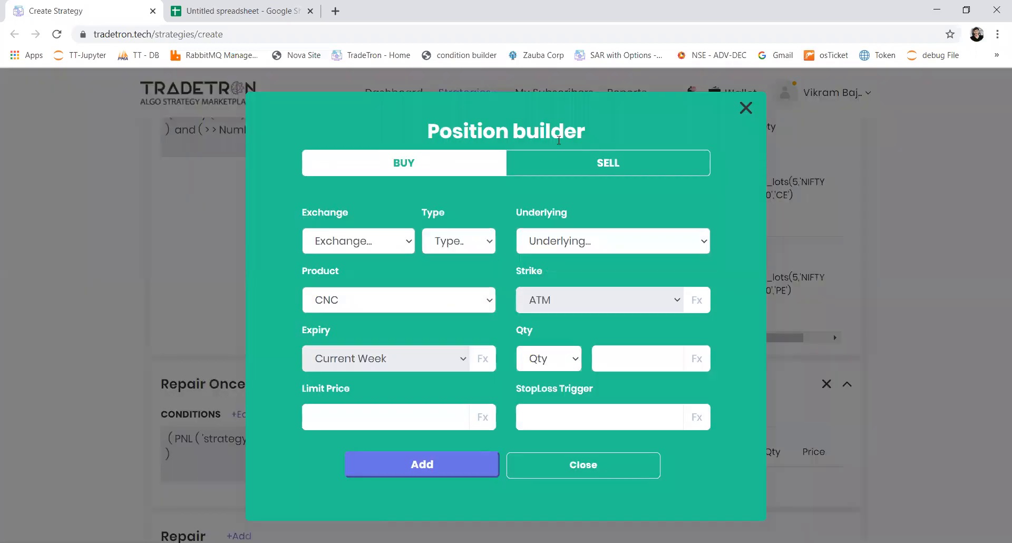
{"action": "left_click", "coordinate": [388, 243]}
{"action": "left_click", "coordinate": [353, 310]}
{"action": "left_click", "coordinate": [440, 252]}
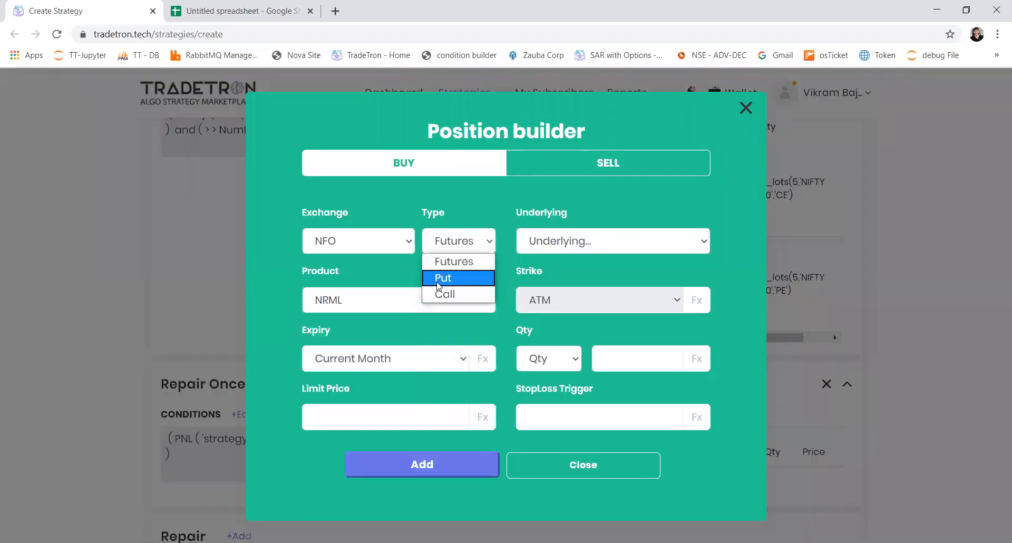
{"action": "left_click", "coordinate": [441, 292]}
{"action": "left_click", "coordinate": [545, 249]}
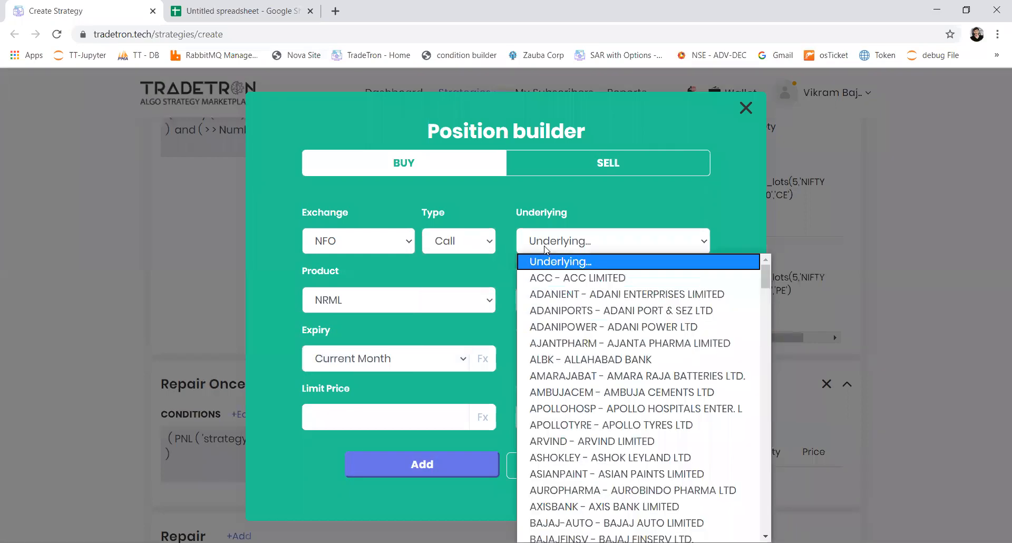
{"action": "type", "text": "nifty"}
{"action": "key", "text": "Return"}
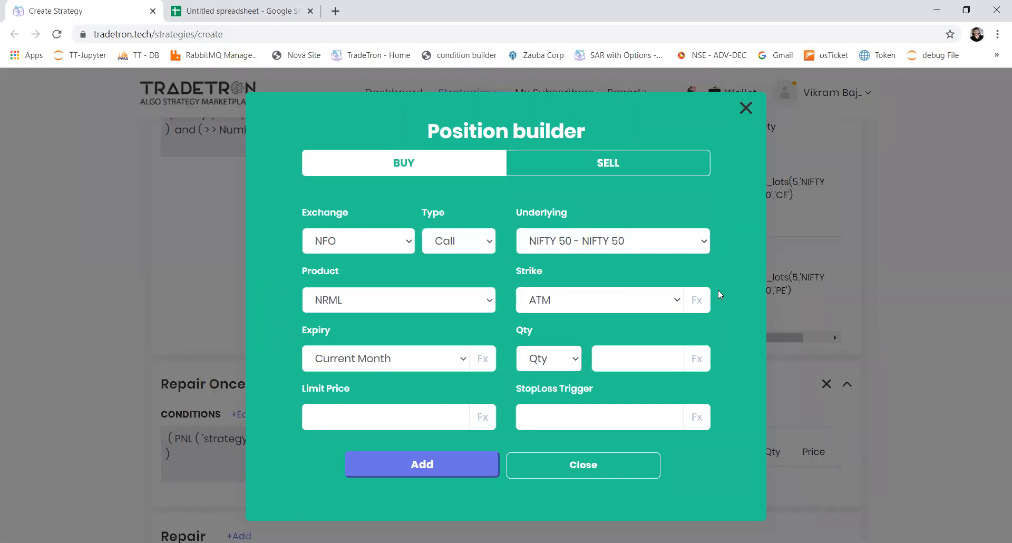
Change the repair position's type to Put and reselect NIFTY 50 as its underlying.
{"action": "left_click", "coordinate": [479, 243]}
{"action": "left_click", "coordinate": [452, 277]}
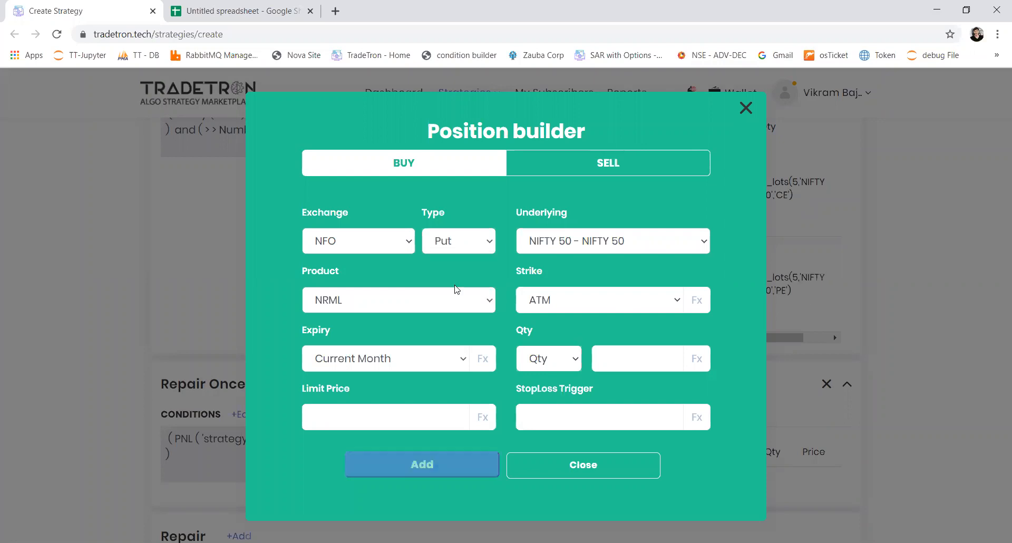
{"action": "left_click", "coordinate": [656, 247]}
{"action": "type", "text": "nifty"}
{"action": "key", "text": "Return"}
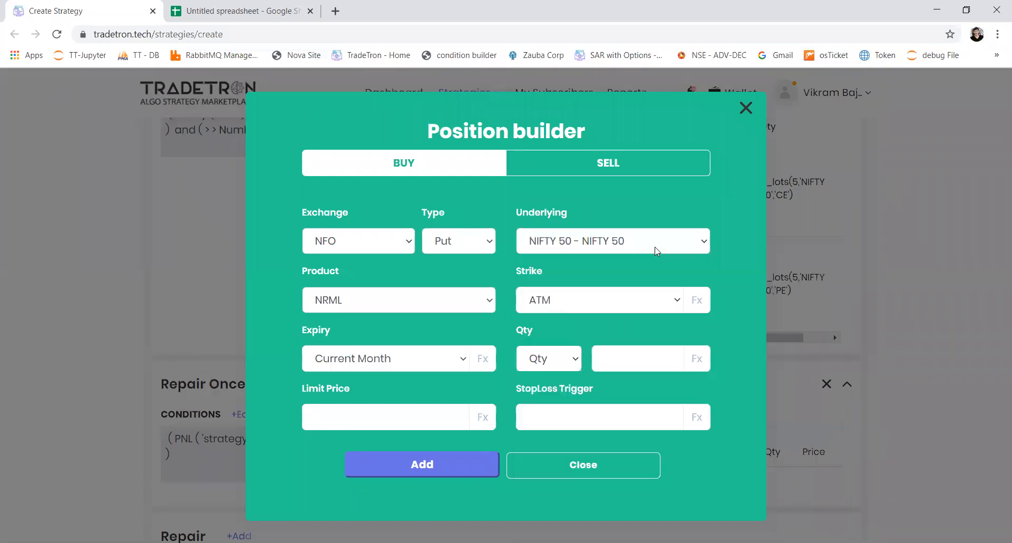
Set the position's strike to Fx and start its formula with the Traded Instrument keyword.
{"action": "left_click", "coordinate": [672, 296]}
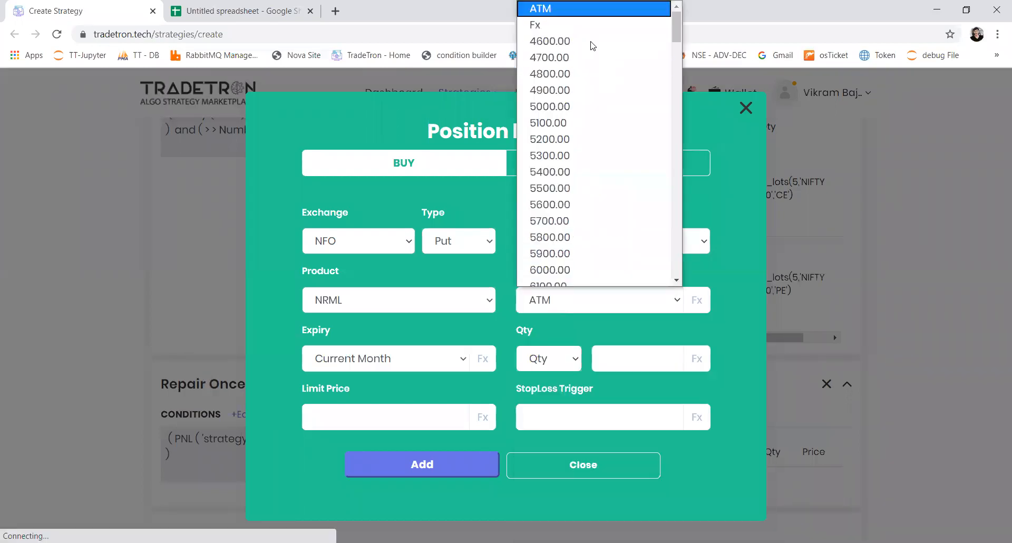
{"action": "left_click", "coordinate": [590, 24]}
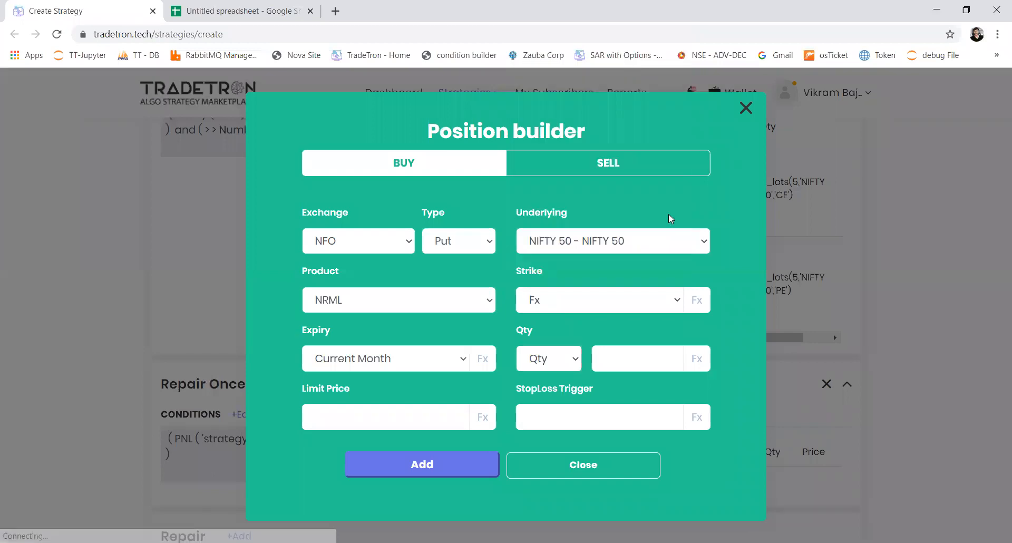
{"action": "left_click", "coordinate": [698, 300]}
{"action": "left_click", "coordinate": [270, 198]}
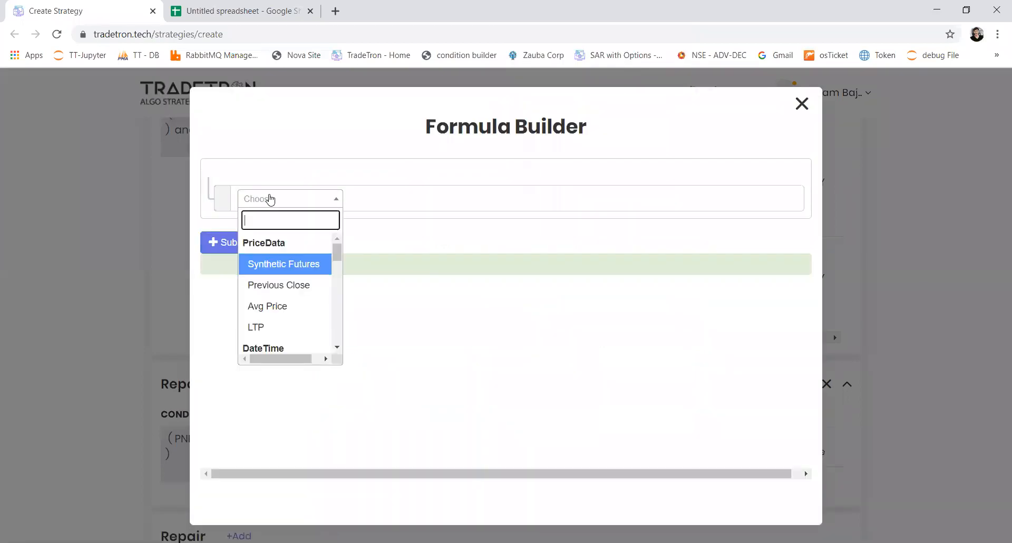
{"action": "type", "text": "trad"}
{"action": "key", "text": "Return"}
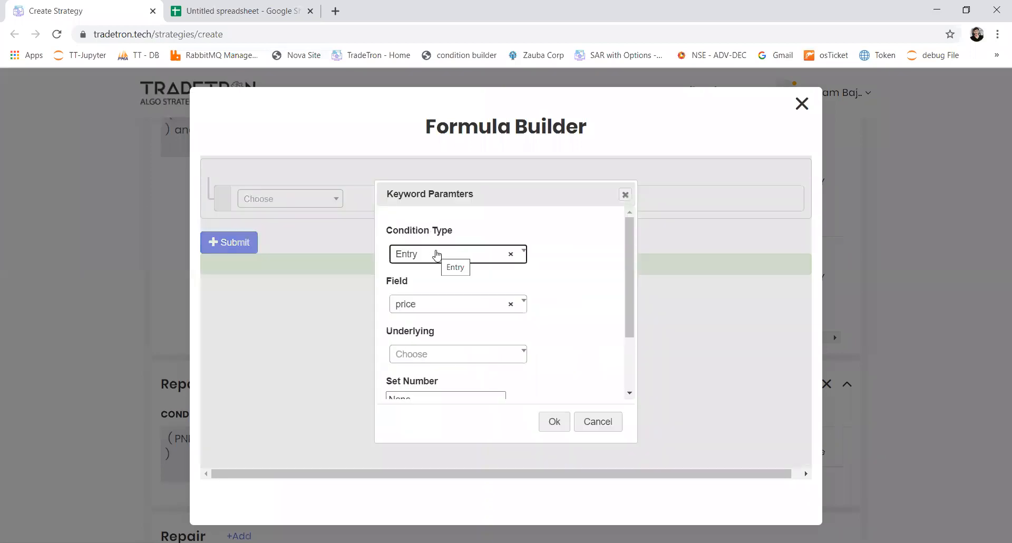
Set the Traded Instrument keyword's field to strike and its underlying to NIFTY 50, keeping the condition type Entry.
{"action": "key", "text": "Tab"}
{"action": "key", "text": "Down"}
{"action": "key", "text": "Down"}
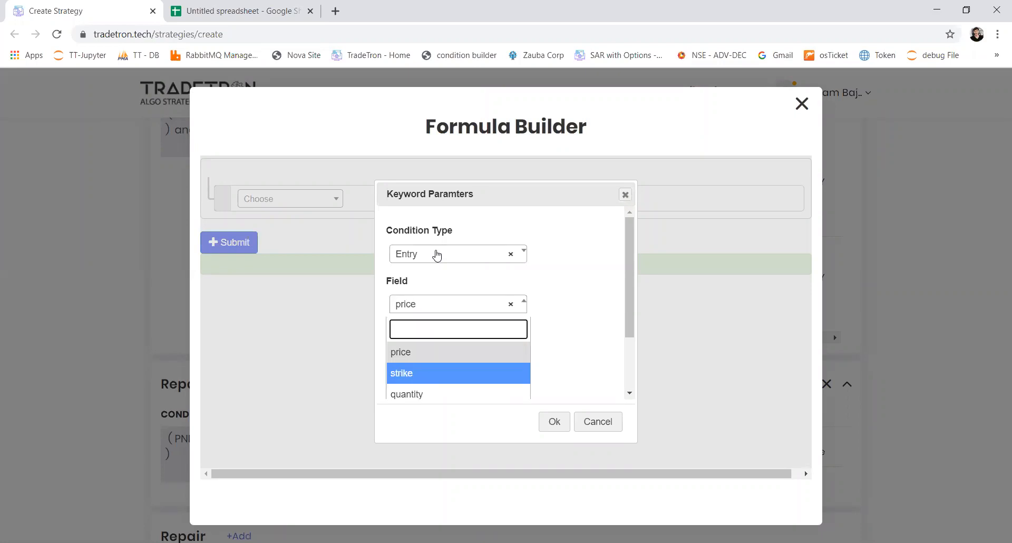
{"action": "key", "text": "Return"}
{"action": "key", "text": "Tab"}
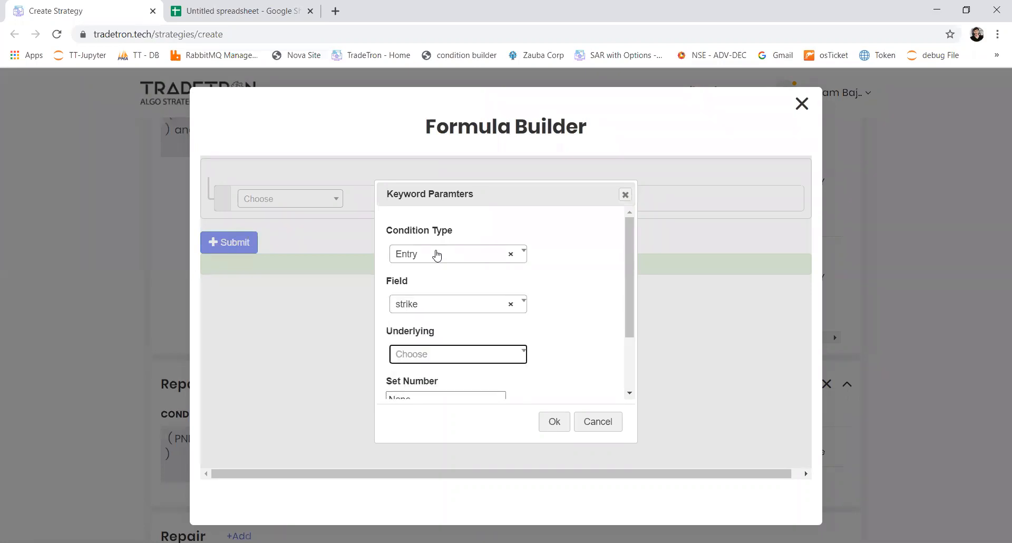
{"action": "key", "text": "Down"}
{"action": "type", "text": "nifty"}
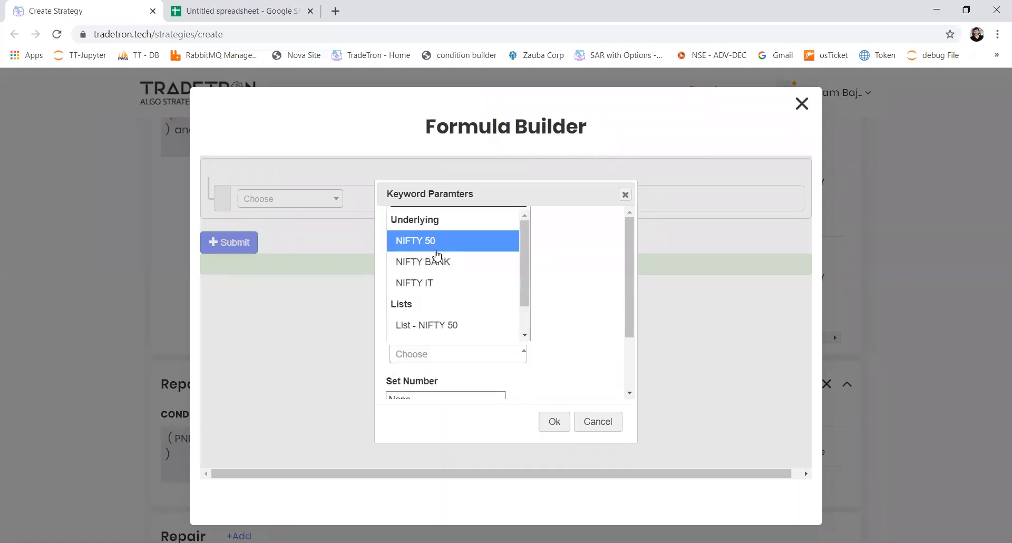
{"action": "key", "text": "Return"}
Give the strike keyword set number 1, condition number 1 and leg number 2, and submit the strike formula.
{"action": "key", "text": "Tab"}
{"action": "type", "text": "1"}
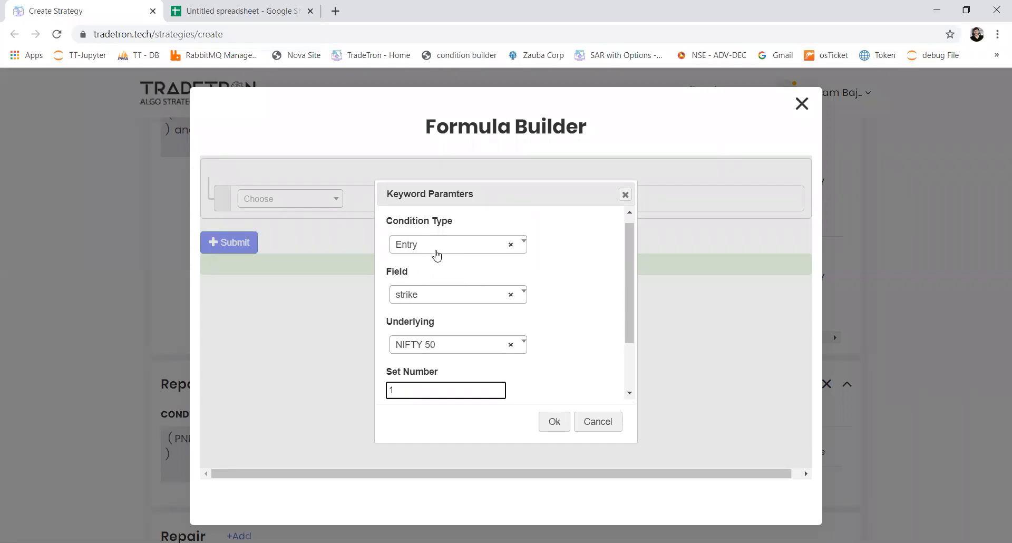
{"action": "key", "text": "Tab"}
{"action": "type", "text": "1"}
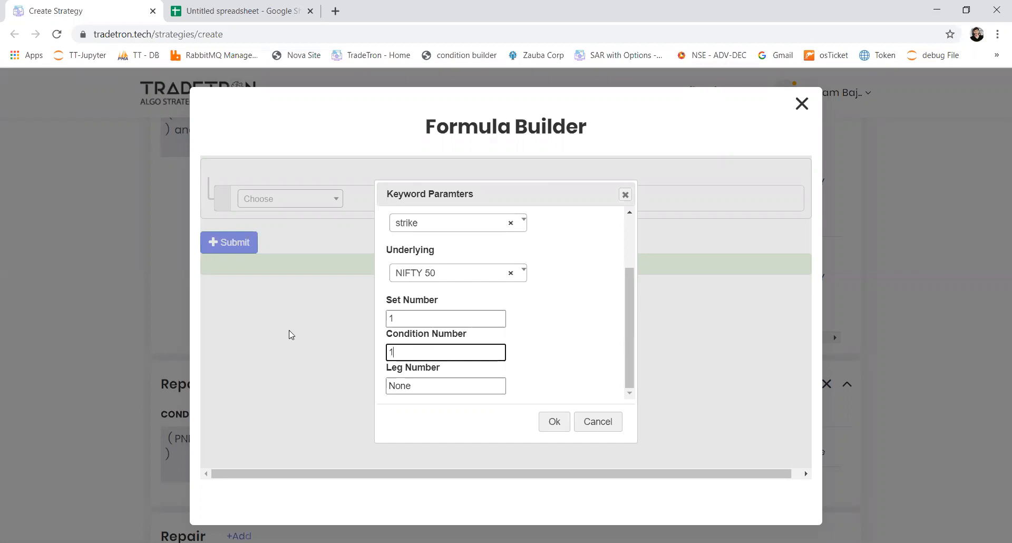
{"action": "key", "text": "Tab"}
{"action": "type", "text": "2"}
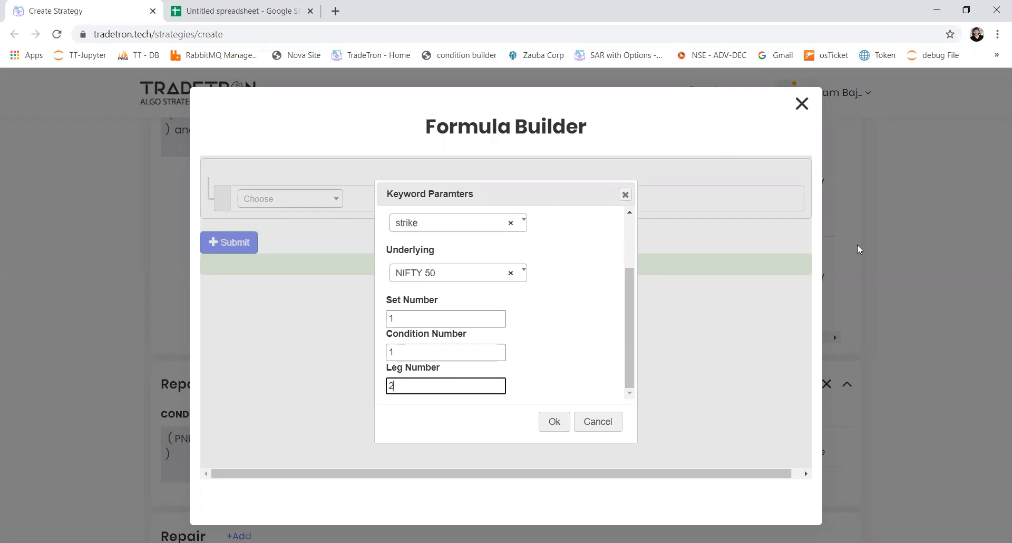
{"action": "left_click_drag", "start_coordinate": [418, 384], "coordinate": [373, 390]}
{"action": "left_click", "coordinate": [554, 421]}
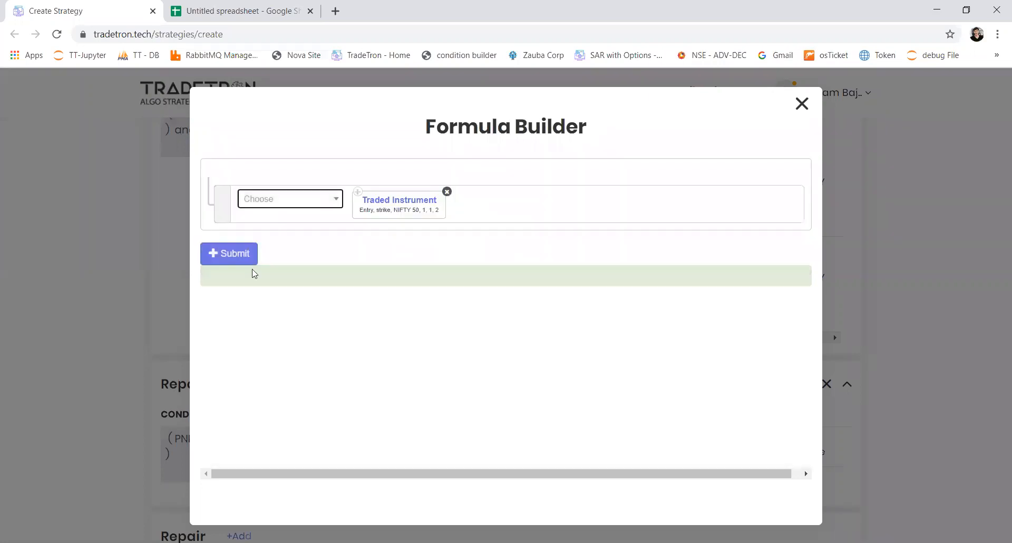
{"action": "left_click", "coordinate": [247, 261]}
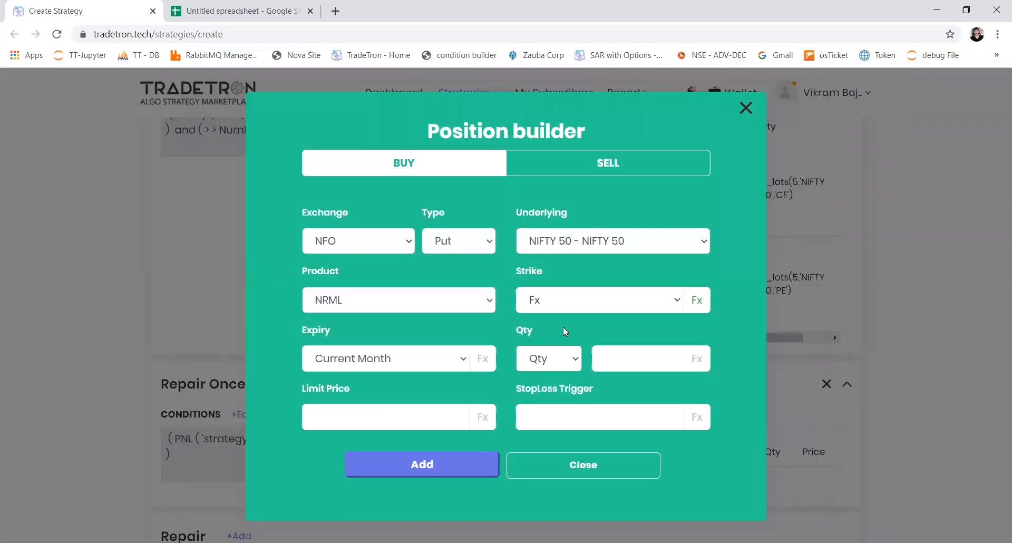
Set the position's expiry to Fx and start its formula with the Traded Instrument Name keyword.
{"action": "left_click", "coordinate": [464, 361]}
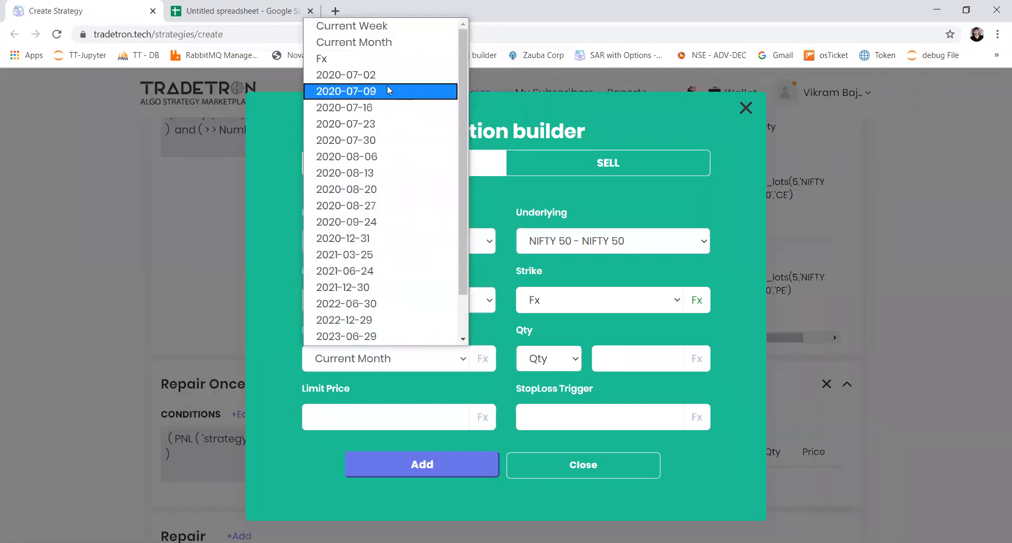
{"action": "left_click", "coordinate": [377, 56]}
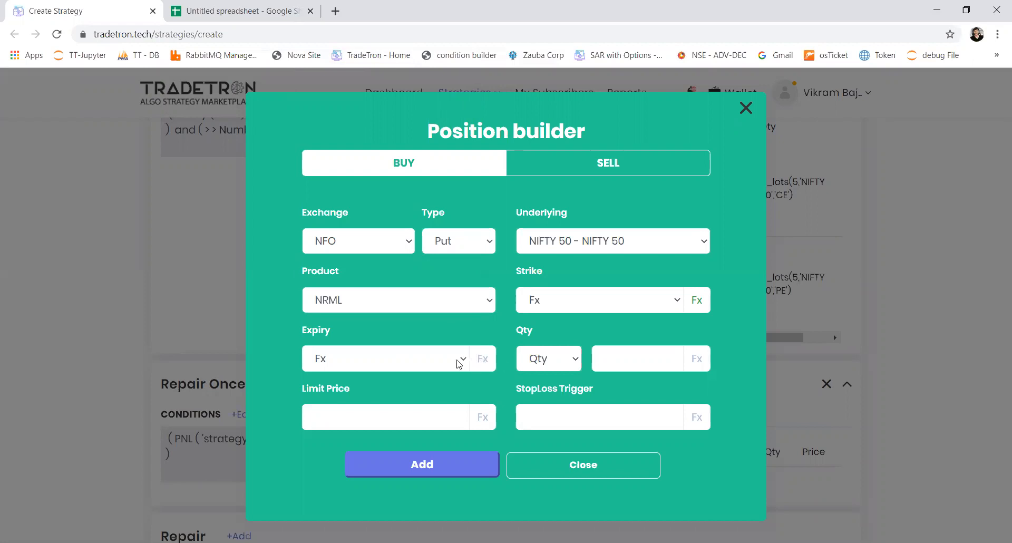
{"action": "left_click", "coordinate": [479, 359]}
{"action": "left_click", "coordinate": [272, 199]}
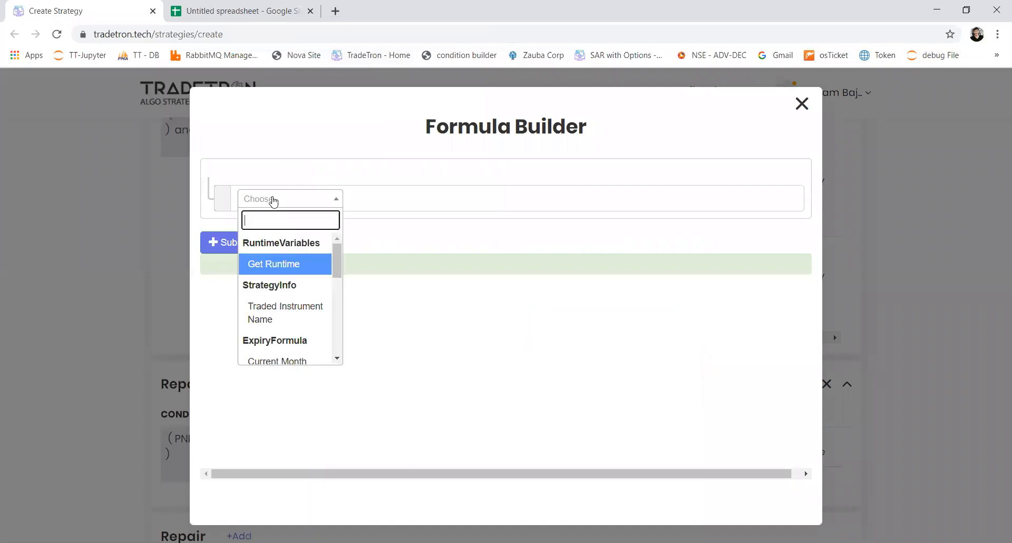
{"action": "type", "text": "tra"}
{"action": "key", "text": "Return"}
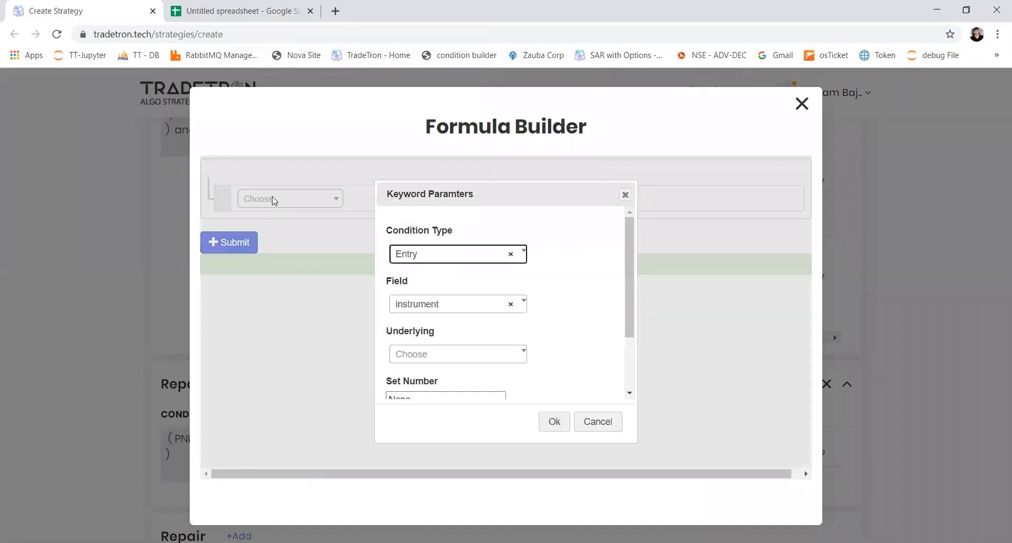
Set the Traded Instrument Name keyword's field to expiry, with Entry as the condition type.
{"action": "key", "text": "Tab"}
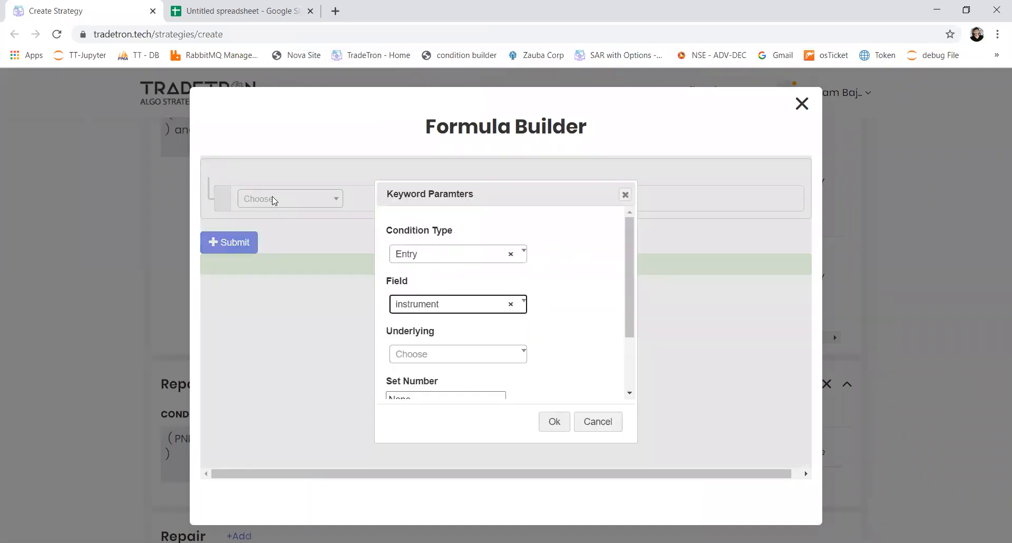
{"action": "key", "text": "Return"}
{"action": "key", "text": "Down"}
{"action": "key", "text": "Return"}
Leave the expiry keyword's underlying empty, enter set number 1, condition number 1 and leg number 2, and submit the formula.
{"action": "key", "text": "Tab"}
{"action": "key", "text": "Tab"}
{"action": "type", "text": "1"}
{"action": "key", "text": "Tab"}
{"action": "type", "text": "1"}
{"action": "key", "text": "Tab"}
{"action": "type", "text": "2"}
{"action": "left_click", "coordinate": [562, 416]}
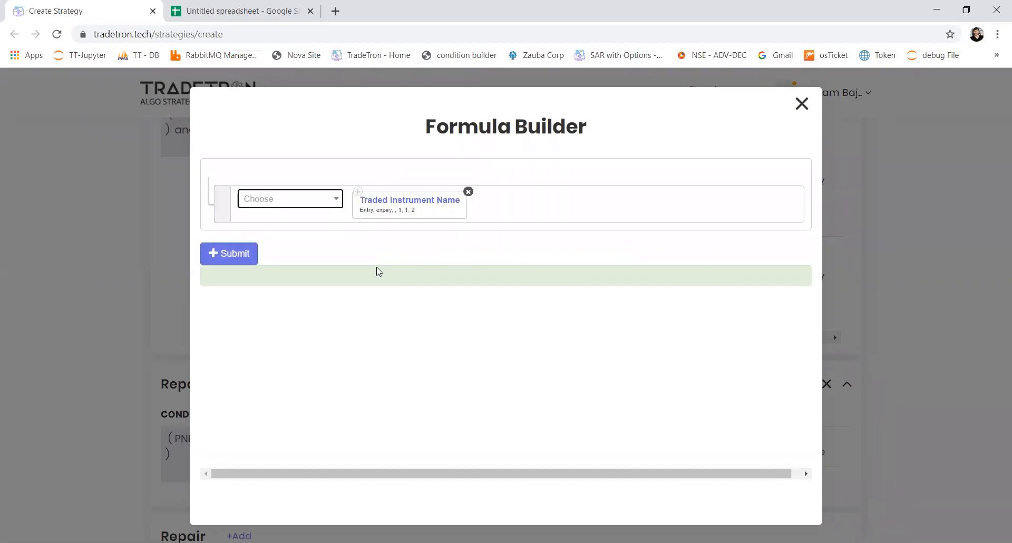
{"action": "left_click", "coordinate": [252, 253]}
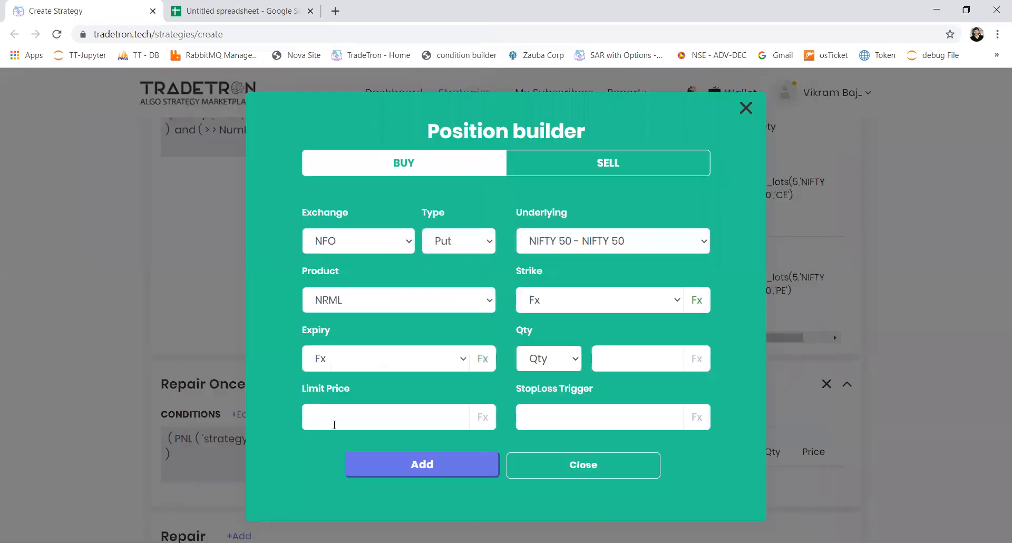
Set the quantity to 2 lots, add the put position to the repair and close the position builder.
{"action": "left_click", "coordinate": [567, 368]}
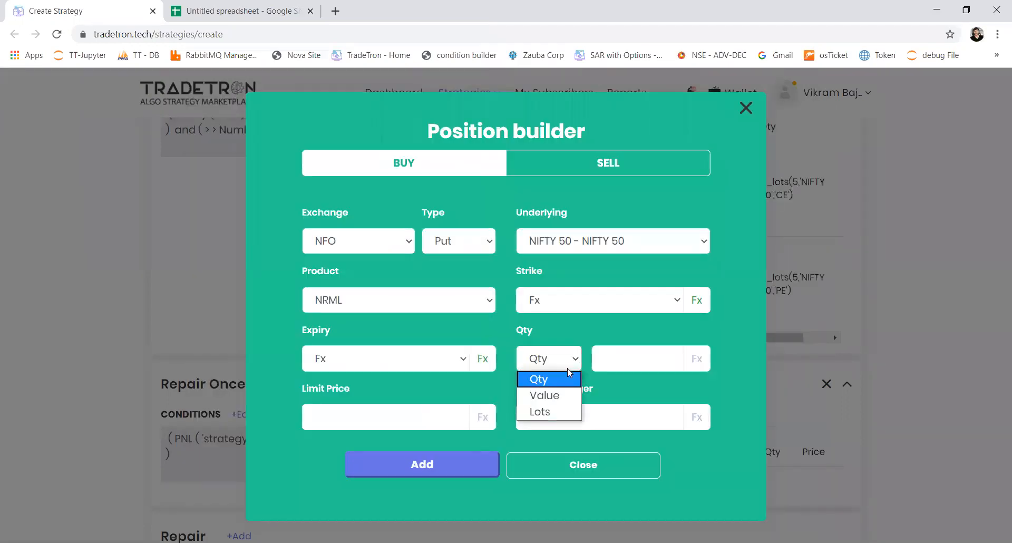
{"action": "left_click", "coordinate": [554, 412]}
{"action": "left_click", "coordinate": [633, 364]}
{"action": "type", "text": "2"}
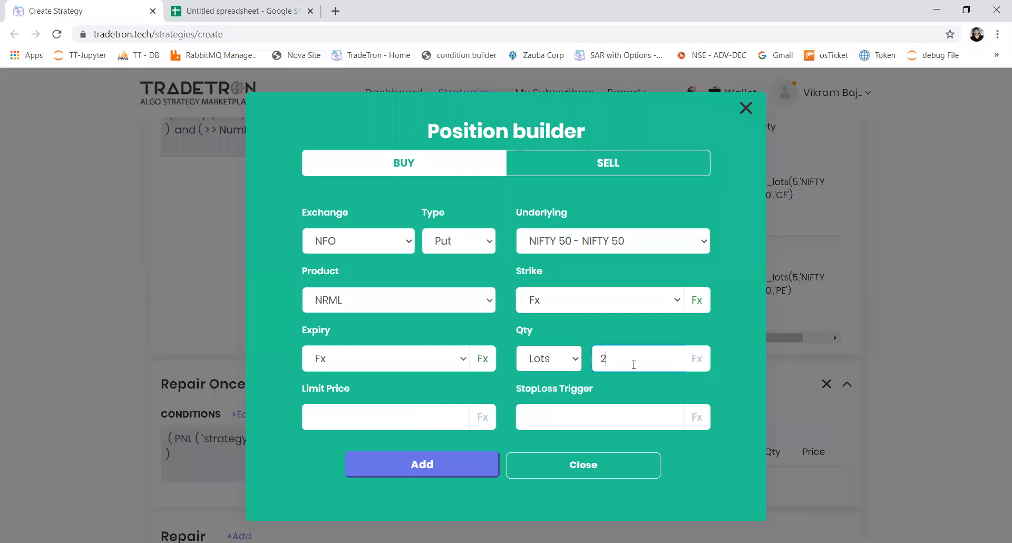
{"action": "left_click", "coordinate": [468, 475]}
{"action": "left_click", "coordinate": [564, 466]}
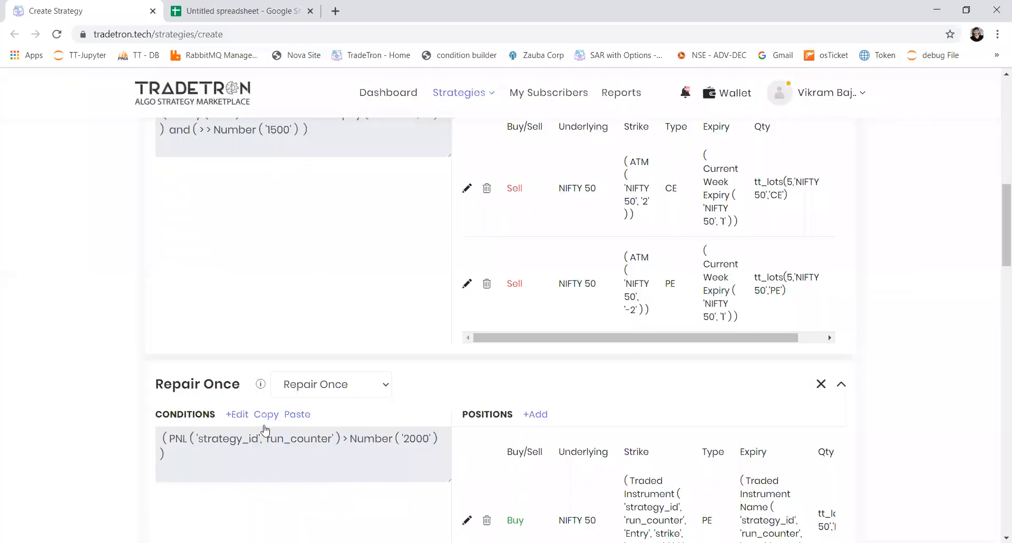
{"action": "left_click_drag", "start_coordinate": [236, 380], "coordinate": [161, 381]}
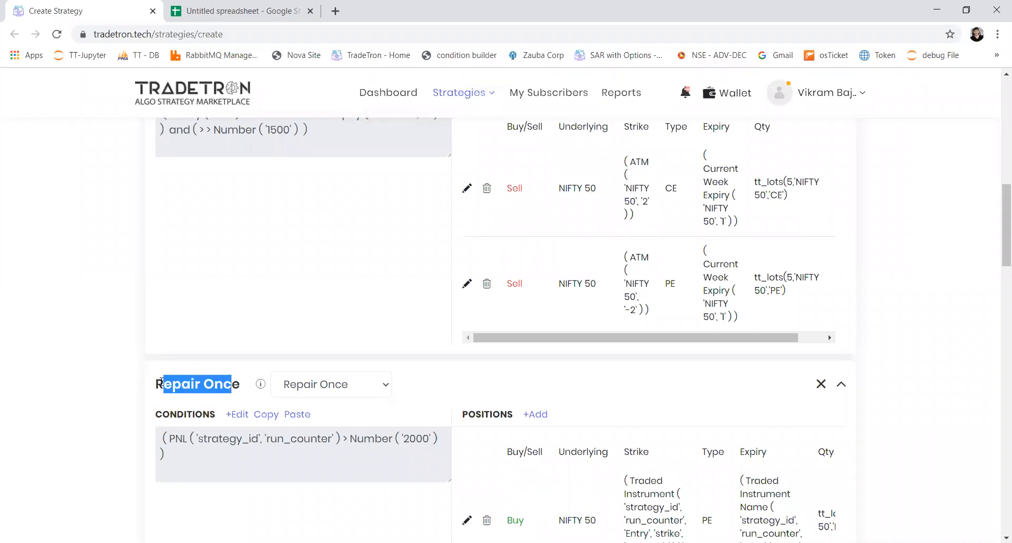
{"action": "triple_click", "coordinate": [231, 460]}
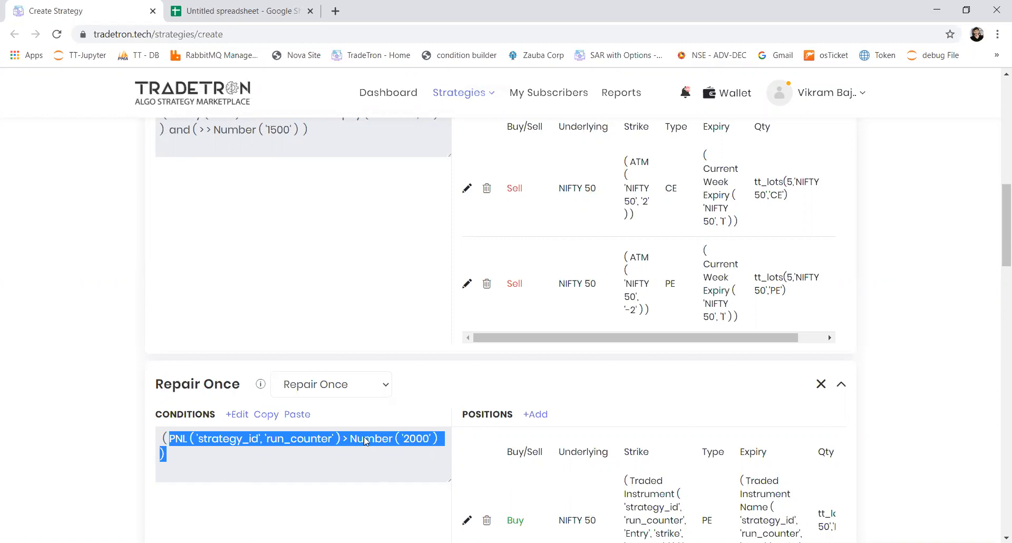
Add another repair section below the put-buying repair and set its type to Repair Continuous.
{"action": "scroll", "coordinate": [364, 436], "scroll_direction": "down", "scroll_amount": 1}
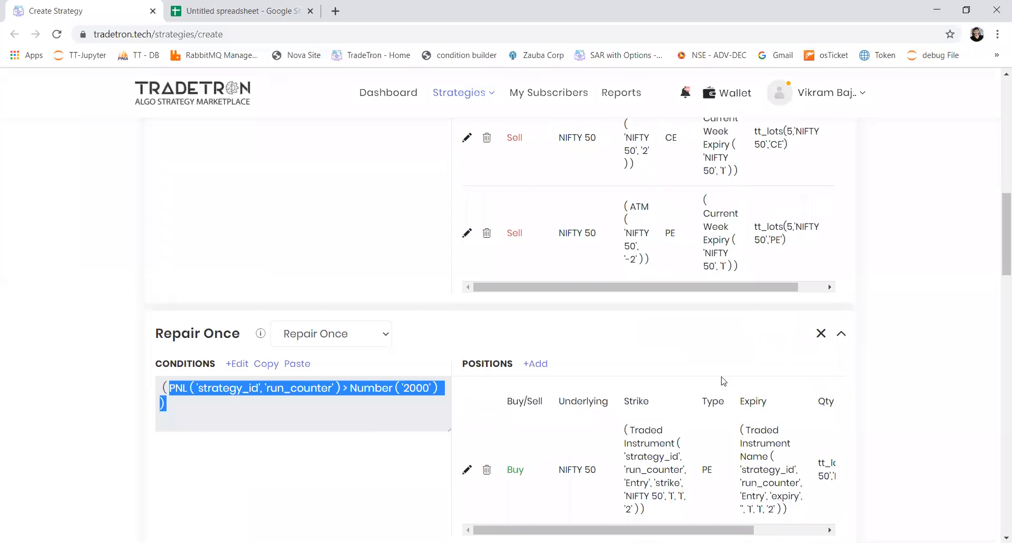
{"action": "left_click", "coordinate": [821, 332]}
{"action": "left_click", "coordinate": [233, 332]}
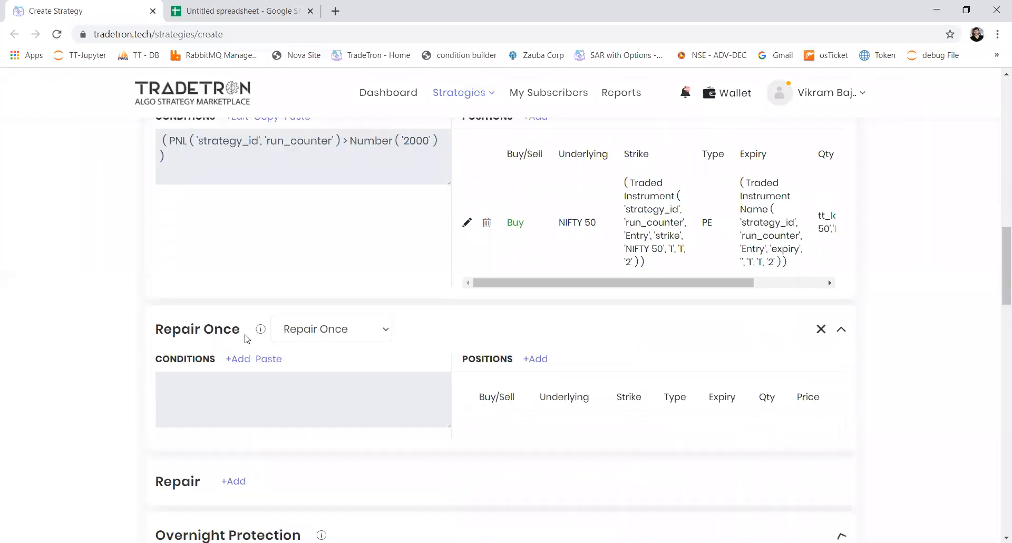
{"action": "left_click", "coordinate": [352, 333]}
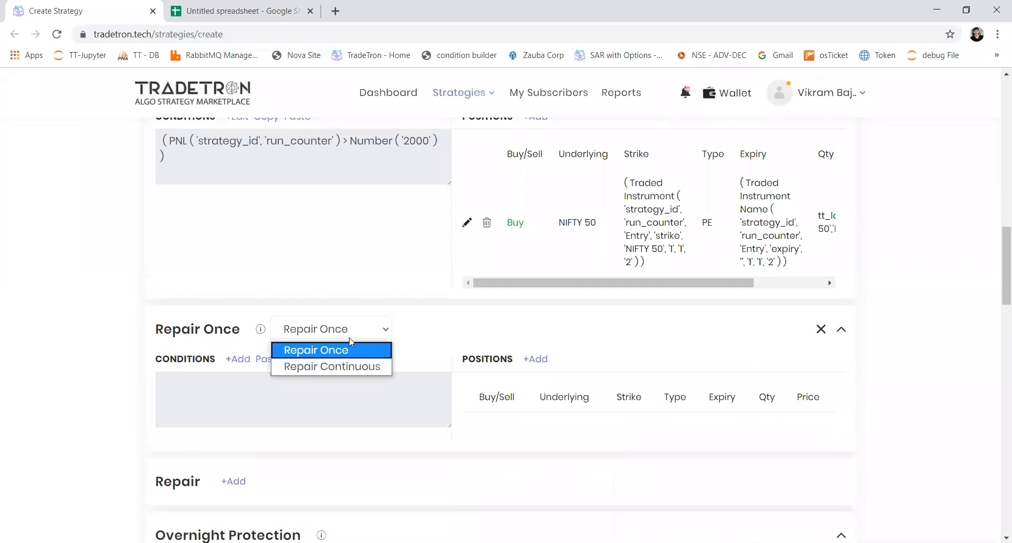
{"action": "left_click", "coordinate": [343, 367]}
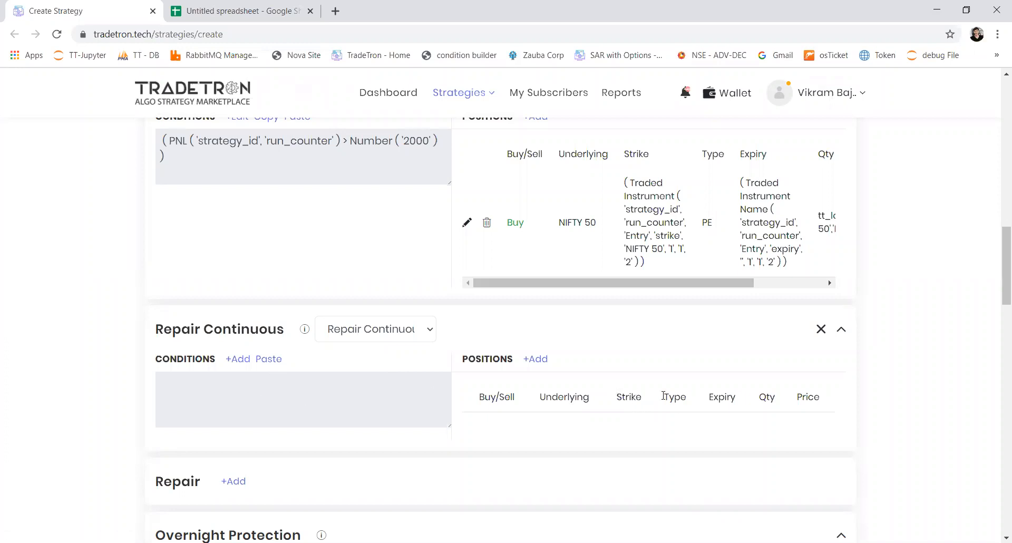
Start the Repair Continuous condition with the Net Delta keyword, using NIFTY 50 as its underlying.
{"action": "left_click", "coordinate": [235, 360]}
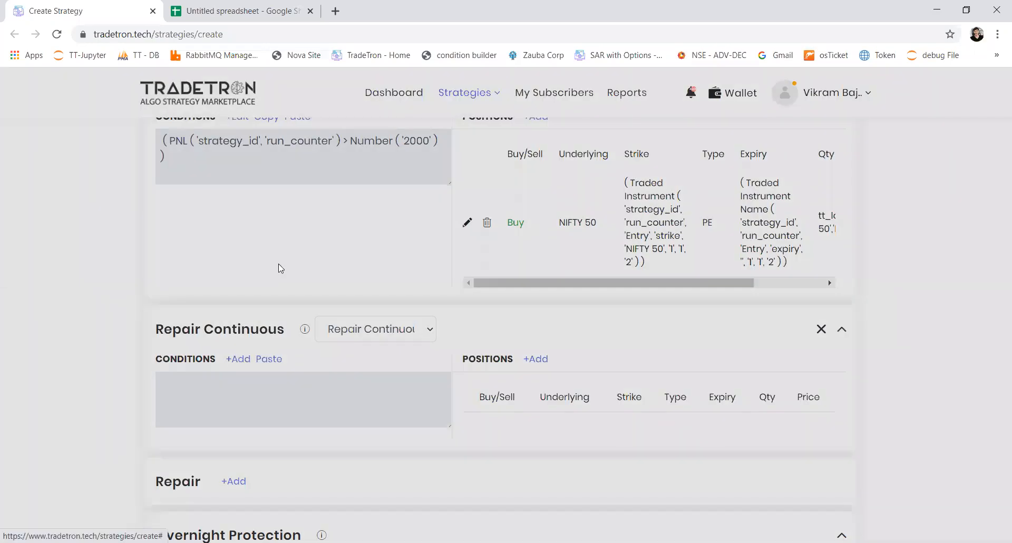
{"action": "left_click", "coordinate": [307, 209]}
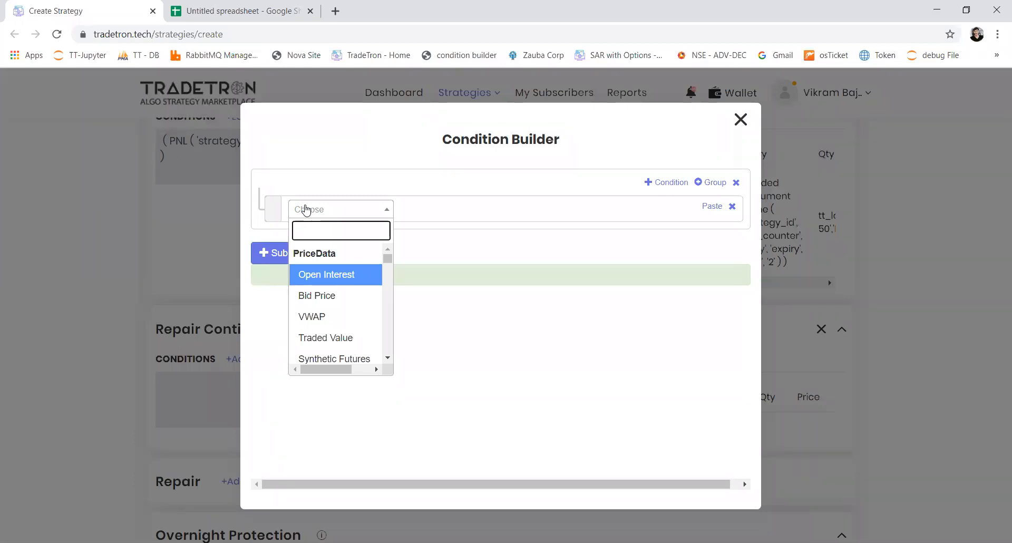
{"action": "type", "text": "net"}
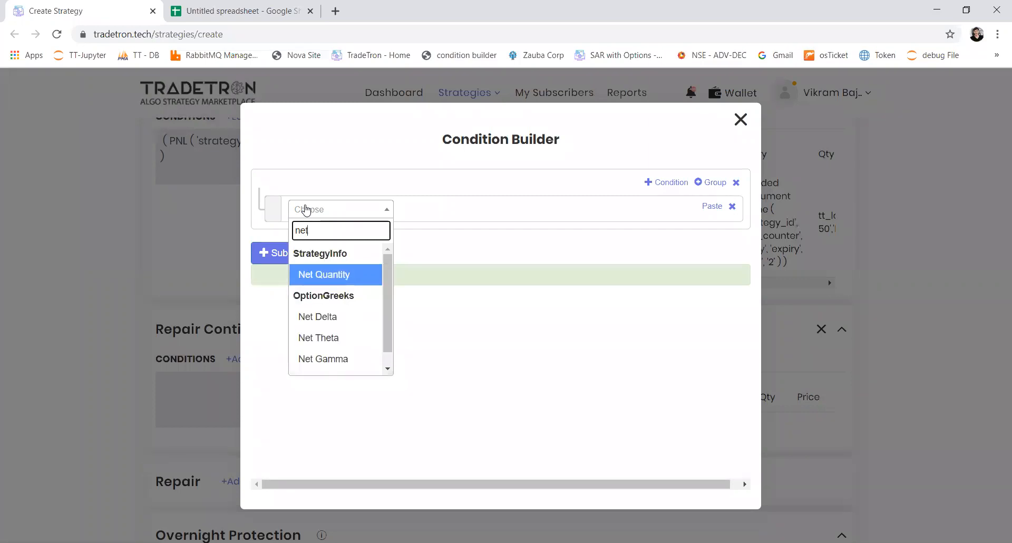
{"action": "key", "text": "Down"}
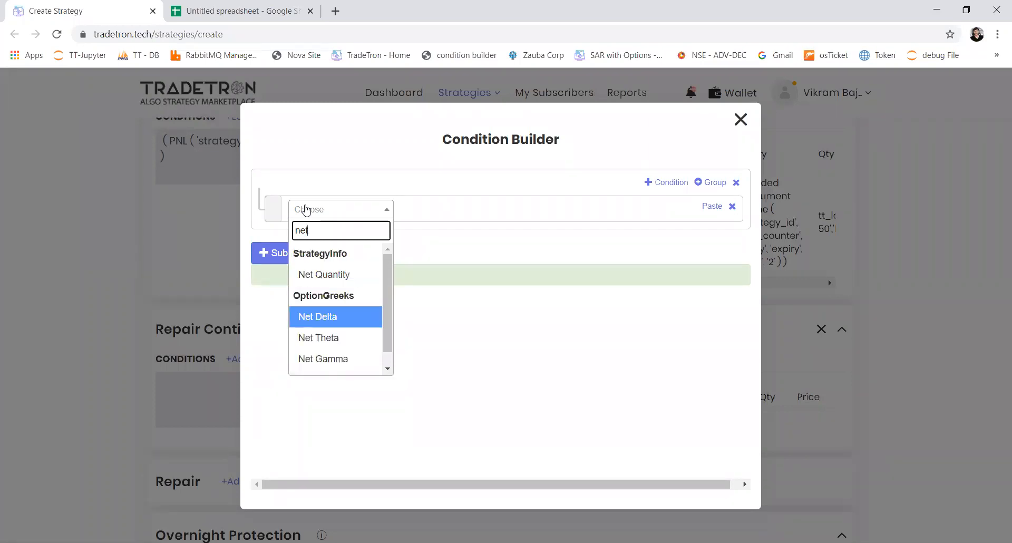
{"action": "key", "text": "Return"}
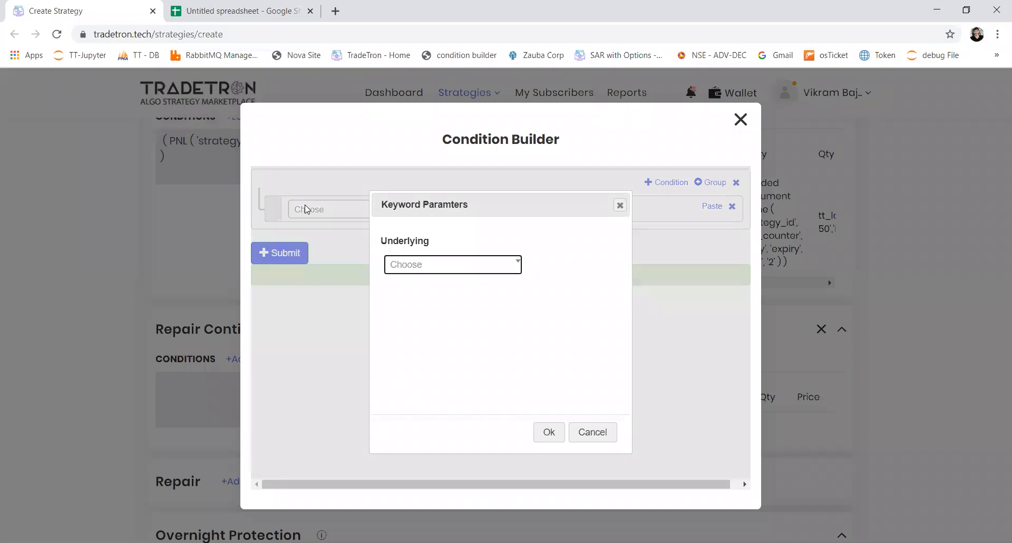
{"action": "key", "text": "Return"}
{"action": "type", "text": "nifty"}
{"action": "key", "text": "Return"}
{"action": "key", "text": "Return"}
Complete the condition as Net Delta > Number 75 and submit it.
{"action": "type", "text": ">"}
{"action": "key", "text": "Return"}
{"action": "key", "text": "Return"}
{"action": "type", "text": "num"}
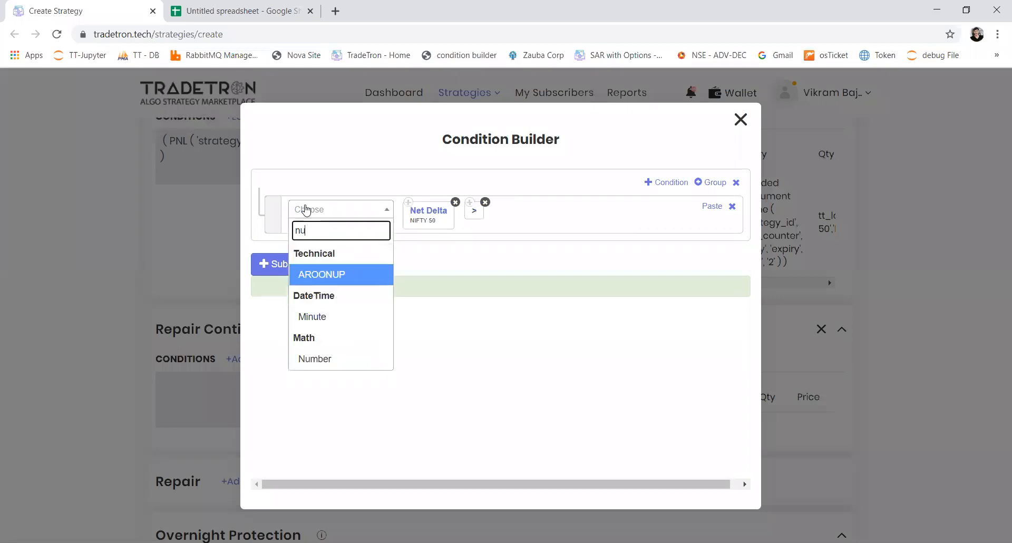
{"action": "key", "text": "BackSpace"}
{"action": "key", "text": "BackSpace"}
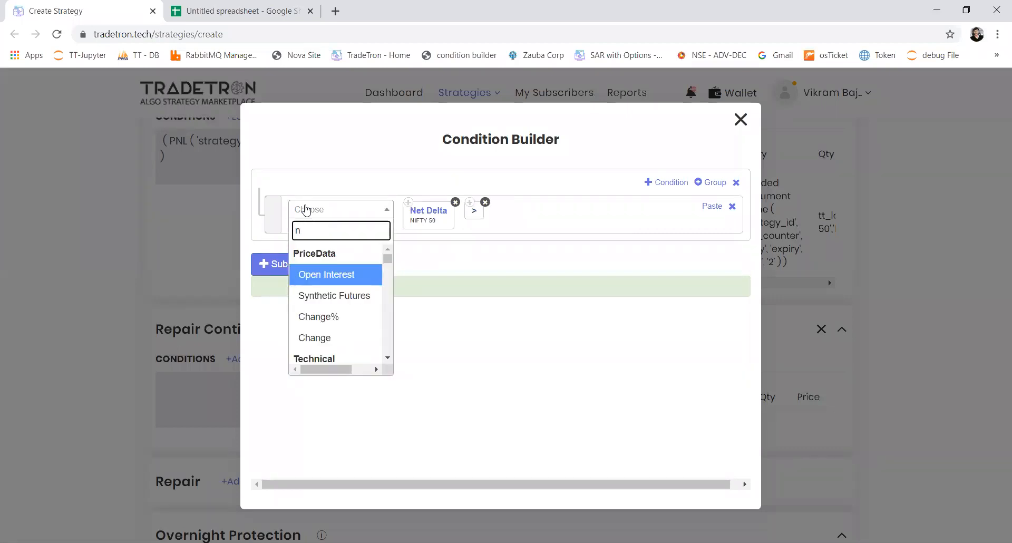
{"action": "type", "text": "um"}
{"action": "key", "text": "Return"}
{"action": "type", "text": "75"}
{"action": "key", "text": "Return"}
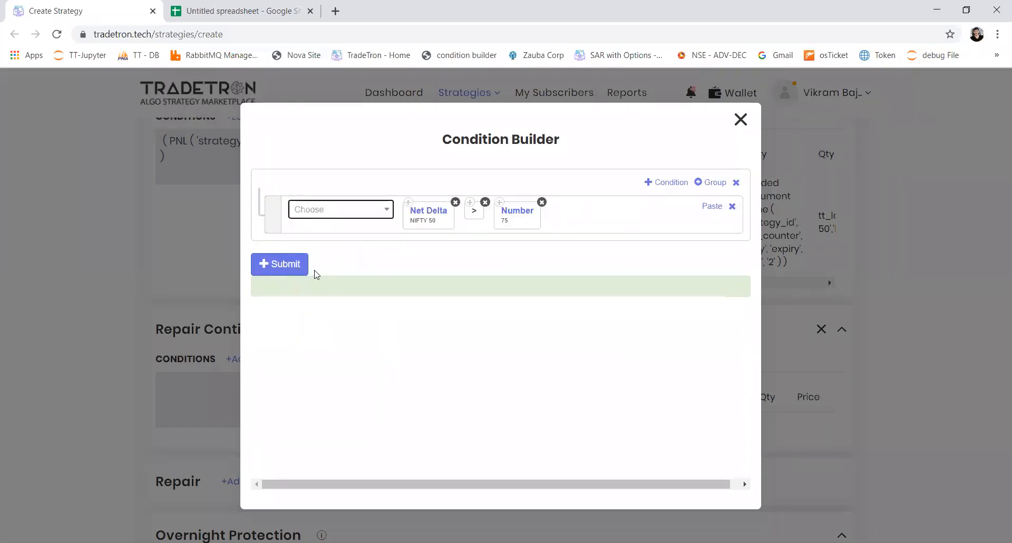
{"action": "left_click", "coordinate": [298, 266]}
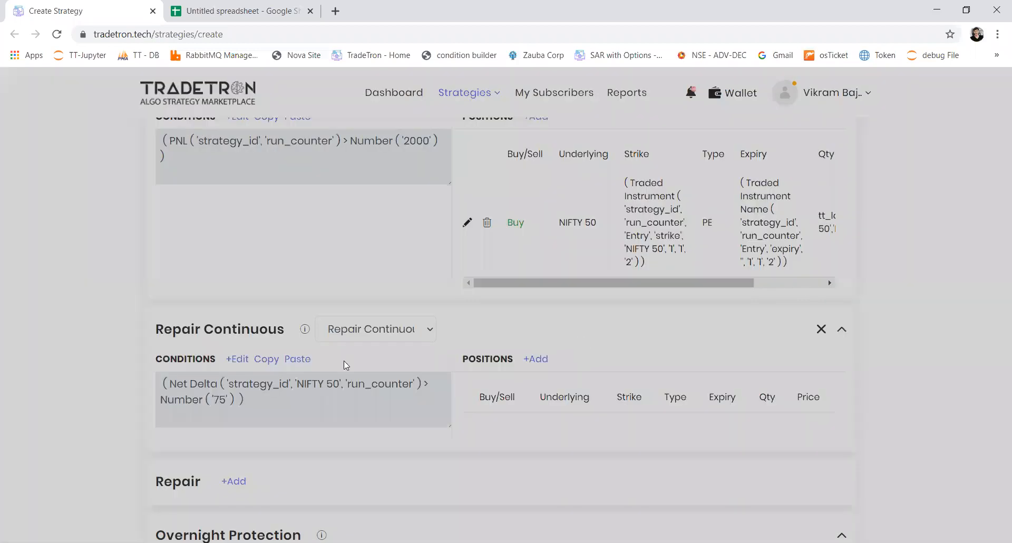
Start a sell position for the Repair Continuous section with exchange NFO, type Futures and underlying NIFTY 50.
{"action": "left_click", "coordinate": [526, 358]}
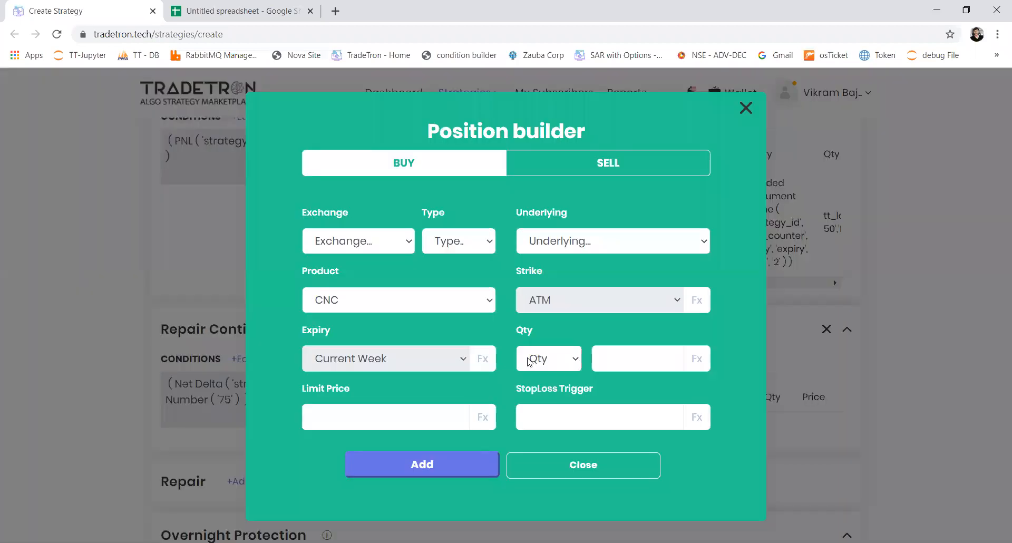
{"action": "left_click", "coordinate": [623, 161]}
{"action": "left_click", "coordinate": [369, 241]}
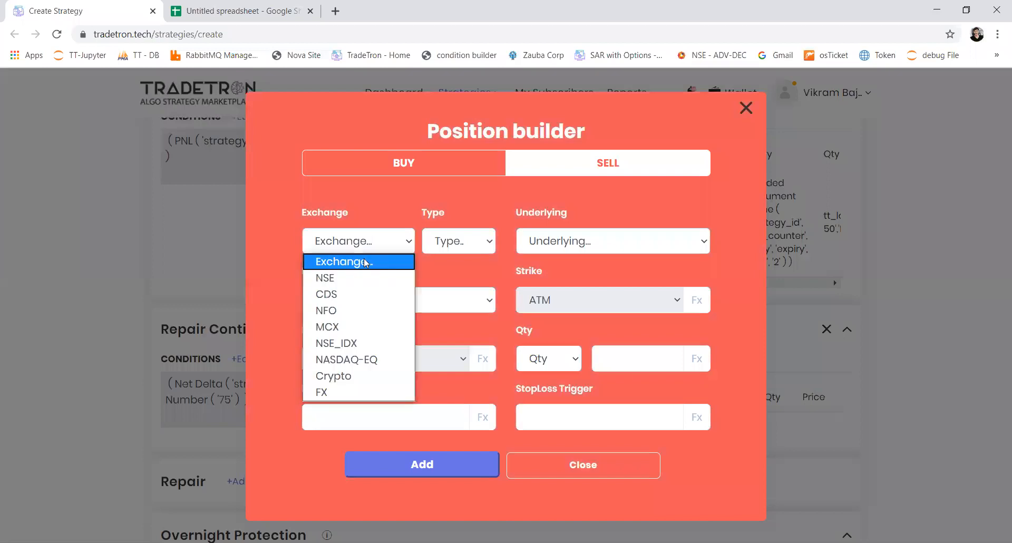
{"action": "left_click", "coordinate": [346, 311]}
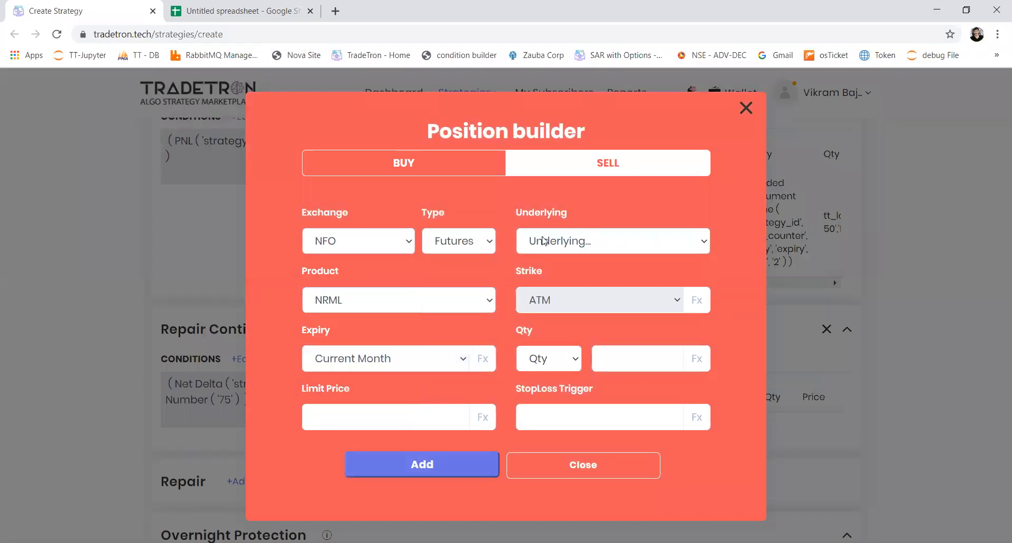
{"action": "left_click", "coordinate": [544, 241]}
{"action": "type", "text": "nifty"}
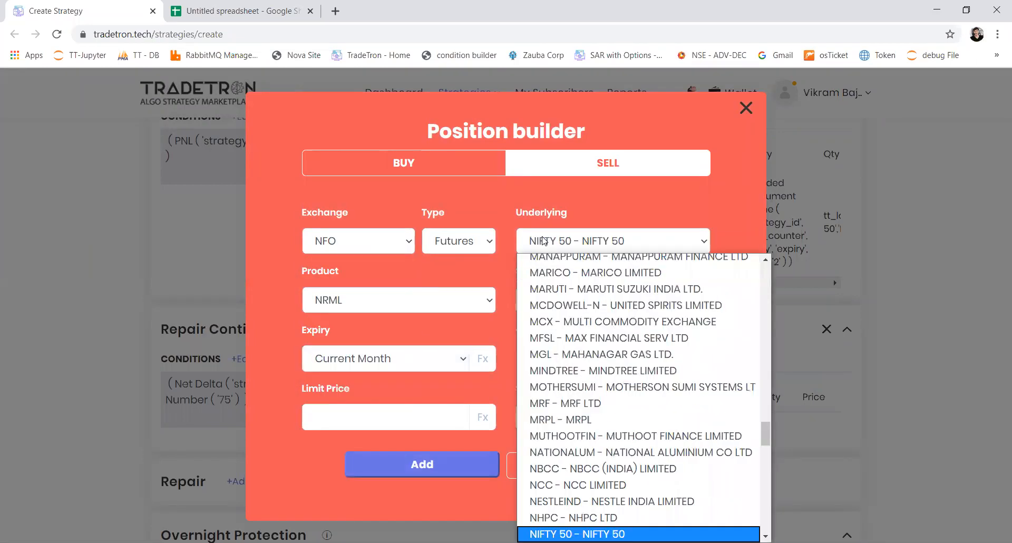
{"action": "key", "text": "Return"}
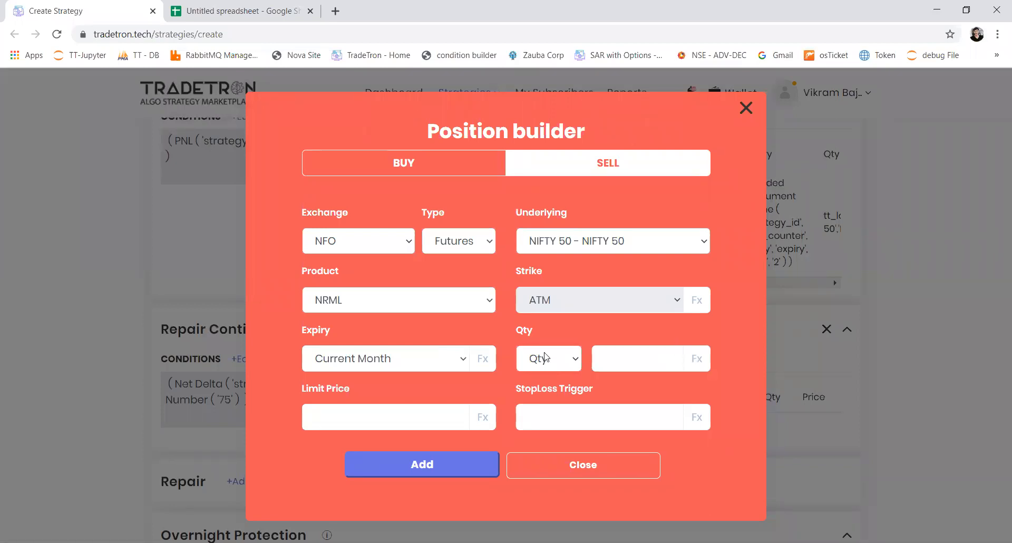
Open a formula for the position's quantity and insert the Delta Neutral keyword.
{"action": "left_click", "coordinate": [694, 363]}
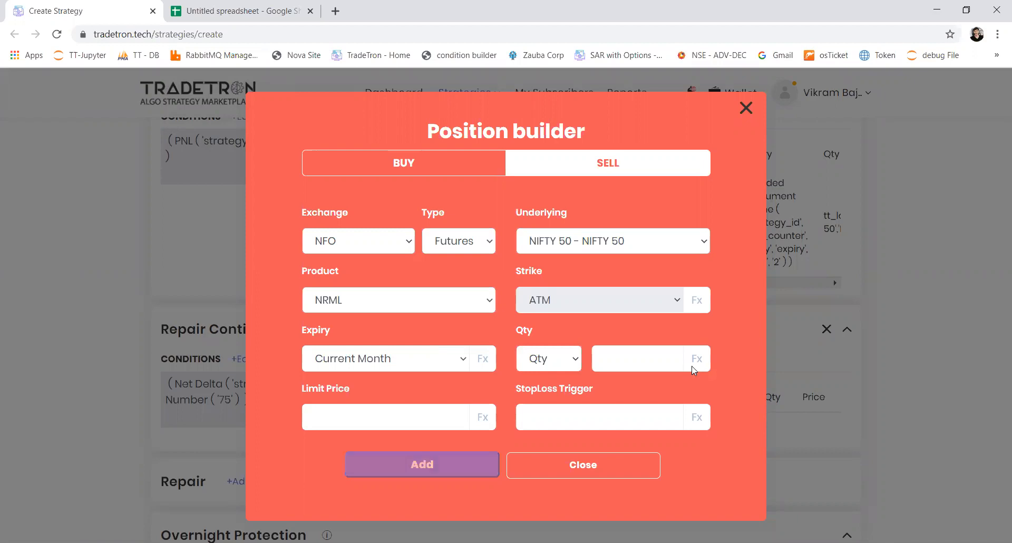
{"action": "left_click", "coordinate": [304, 205]}
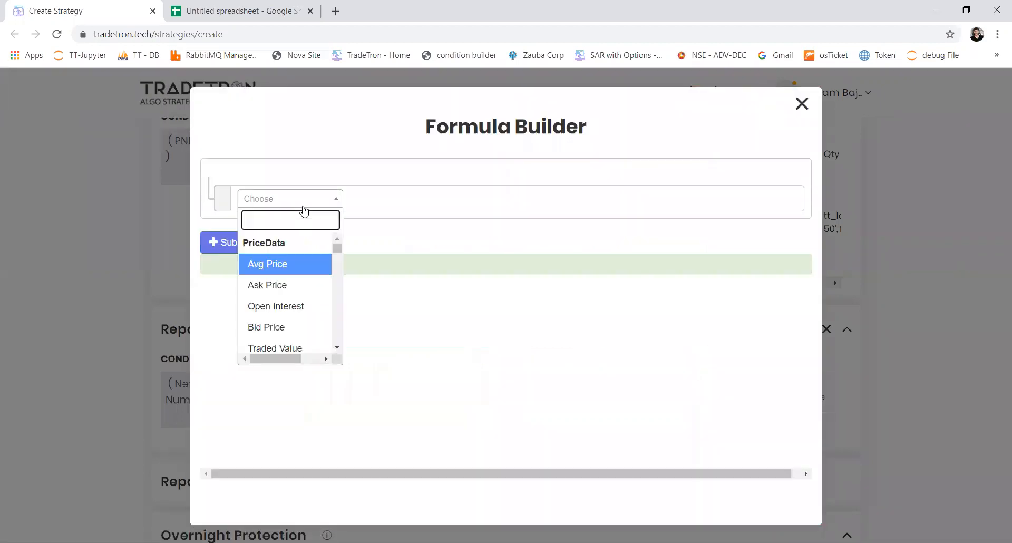
{"action": "type", "text": "d"}
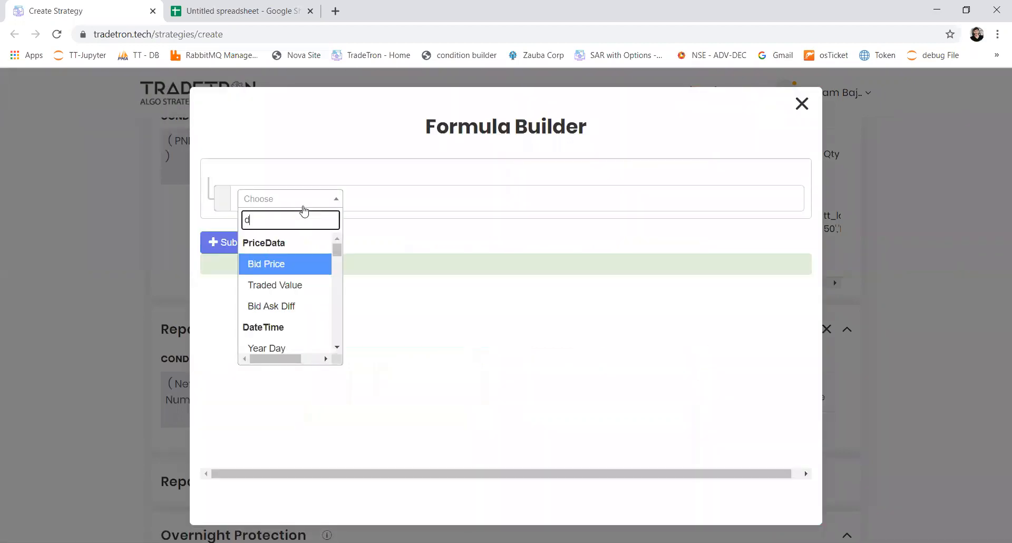
{"action": "type", "text": "elta"}
{"action": "key", "text": "Down"}
{"action": "key", "text": "Down"}
{"action": "type", "text": "n"}
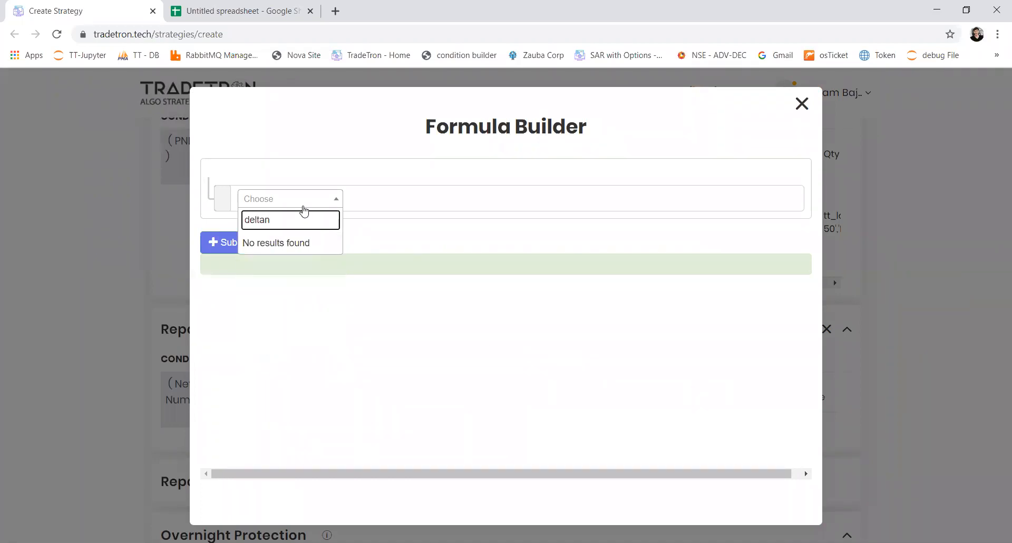
{"action": "key", "text": "BackSpace"}
{"action": "type", "text": "n"}
{"action": "key", "text": "Return"}
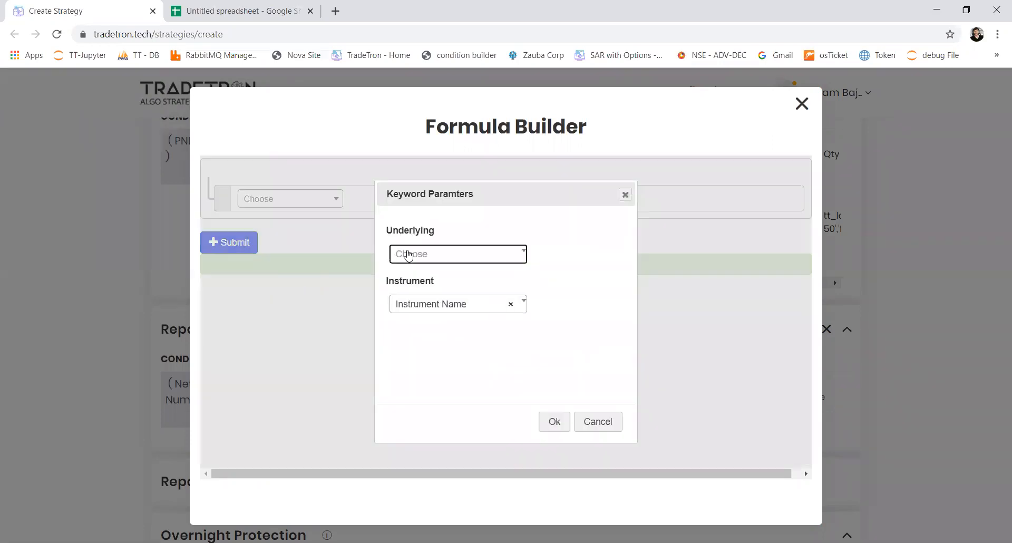
Set the Delta Neutral keyword's underlying to NIFTY 50 and its instrument to Futures.
{"action": "left_click", "coordinate": [408, 255]}
{"action": "type", "text": "nifty"}
{"action": "key", "text": "Return"}
{"action": "key", "text": "Tab"}
{"action": "key", "text": "Return"}
{"action": "key", "text": "Up"}
{"action": "key", "text": "Return"}
{"action": "key", "text": "Tab"}
{"action": "key", "text": "Return"}
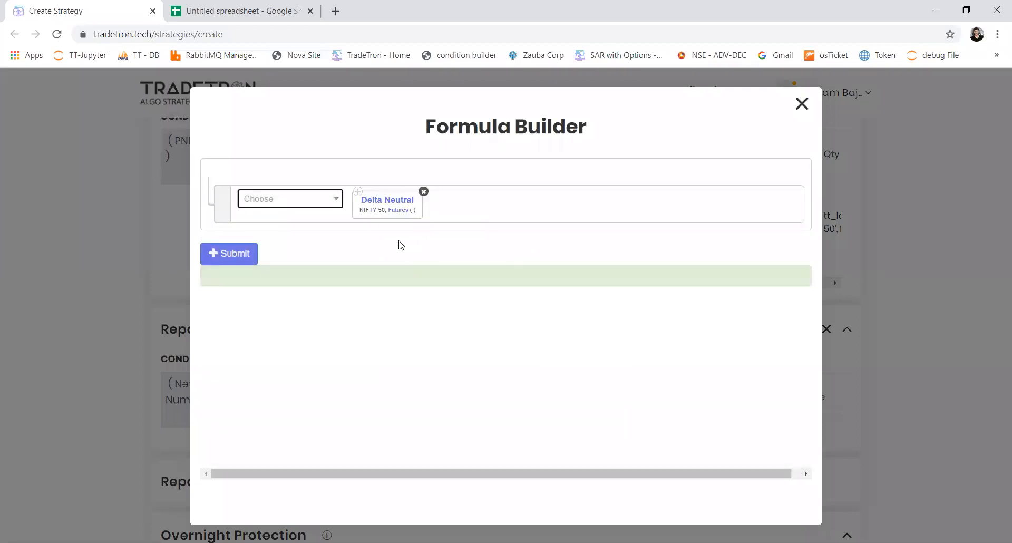
Set the nested Futures keyword's underlying to NIFTY 50, submit the quantity formula and add the sell position to the repair.
{"action": "left_click", "coordinate": [396, 211]}
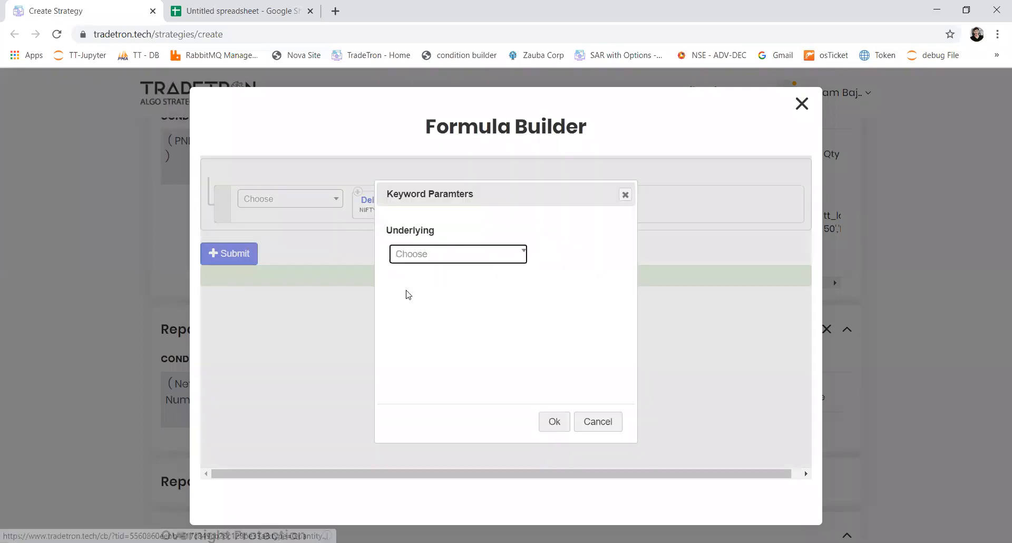
{"action": "key", "text": "Return"}
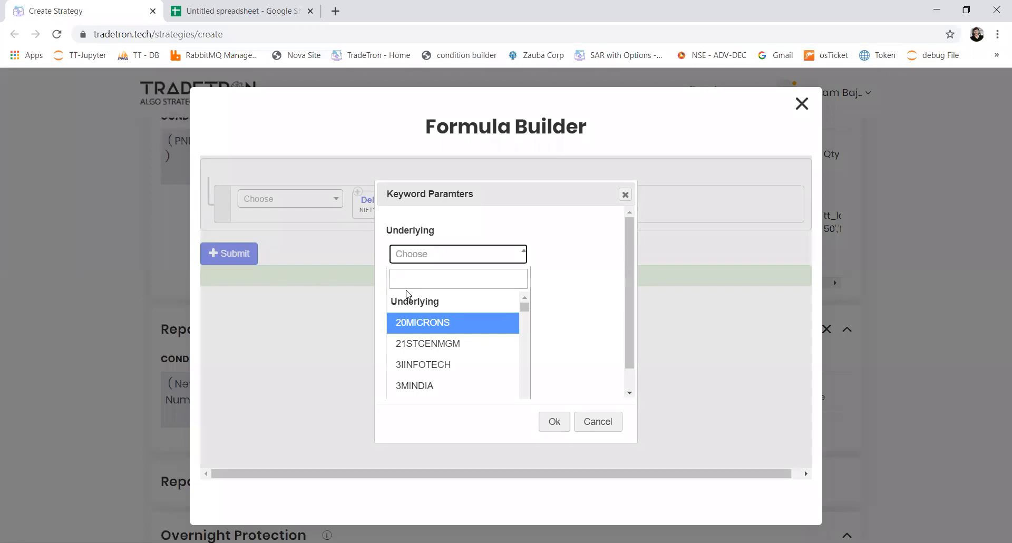
{"action": "type", "text": "nif"}
{"action": "key", "text": "Return"}
{"action": "key", "text": "Return"}
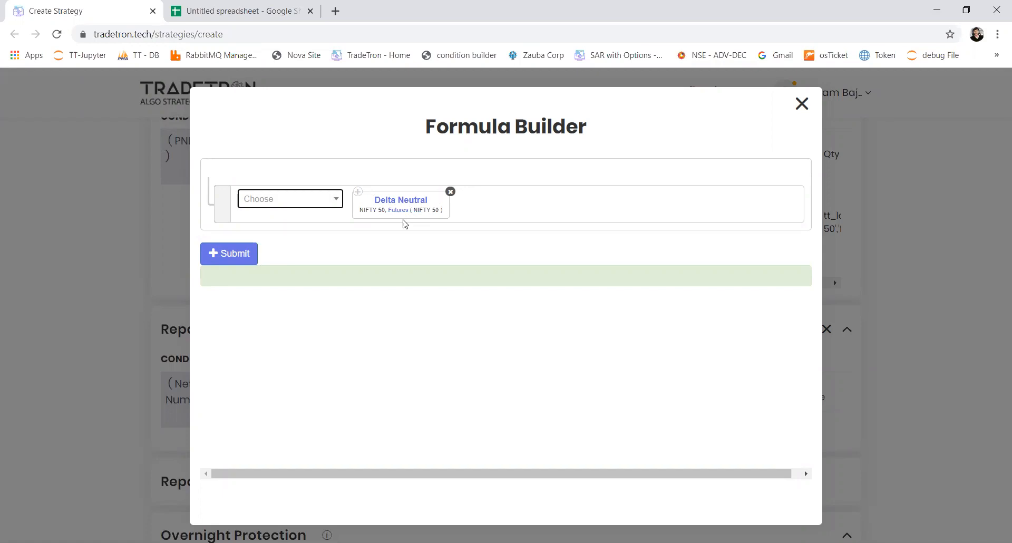
{"action": "left_click", "coordinate": [239, 261]}
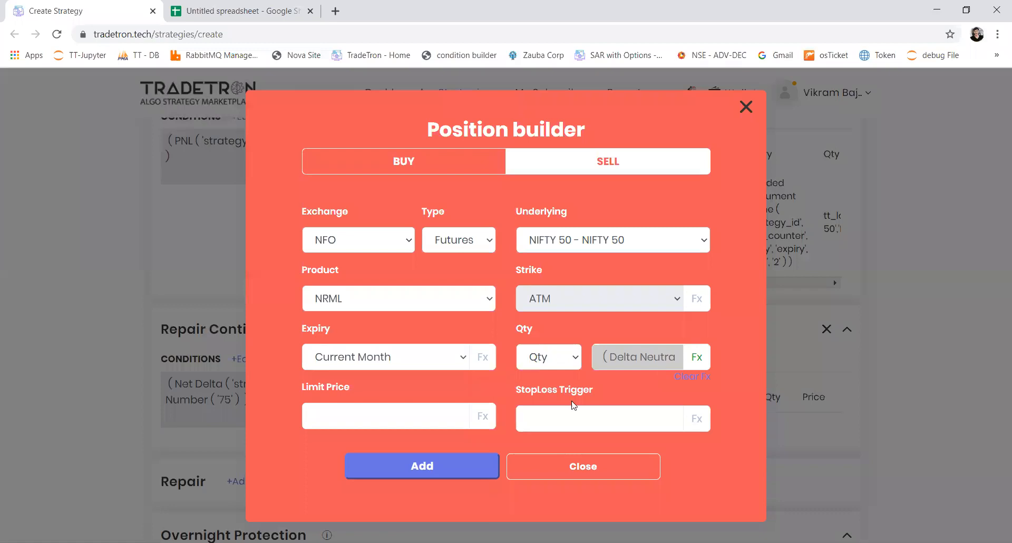
{"action": "left_click", "coordinate": [486, 452]}
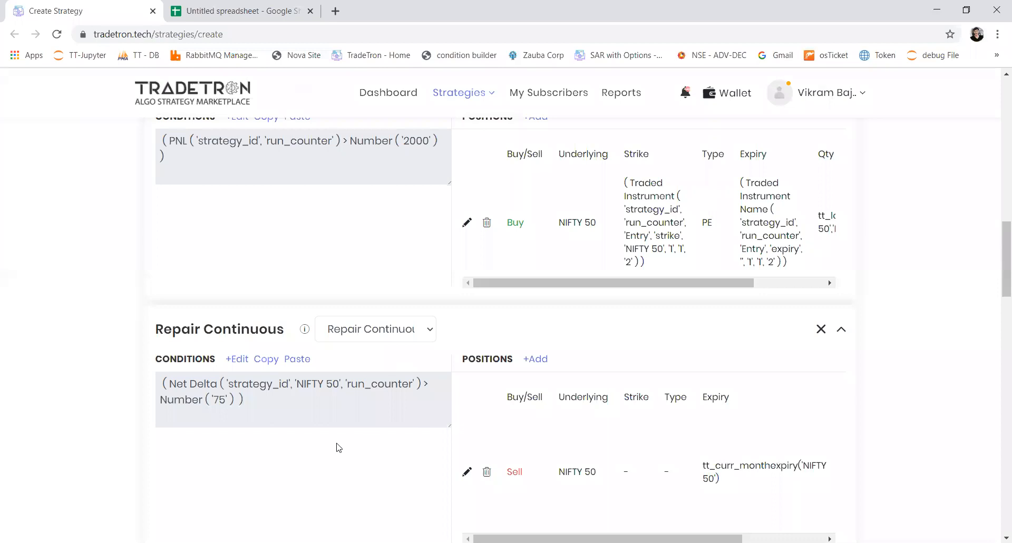
Add another repair section and copy the Net Delta condition from the Repair Continuous section into it.
{"action": "scroll", "coordinate": [337, 447], "scroll_direction": "down", "scroll_amount": 3}
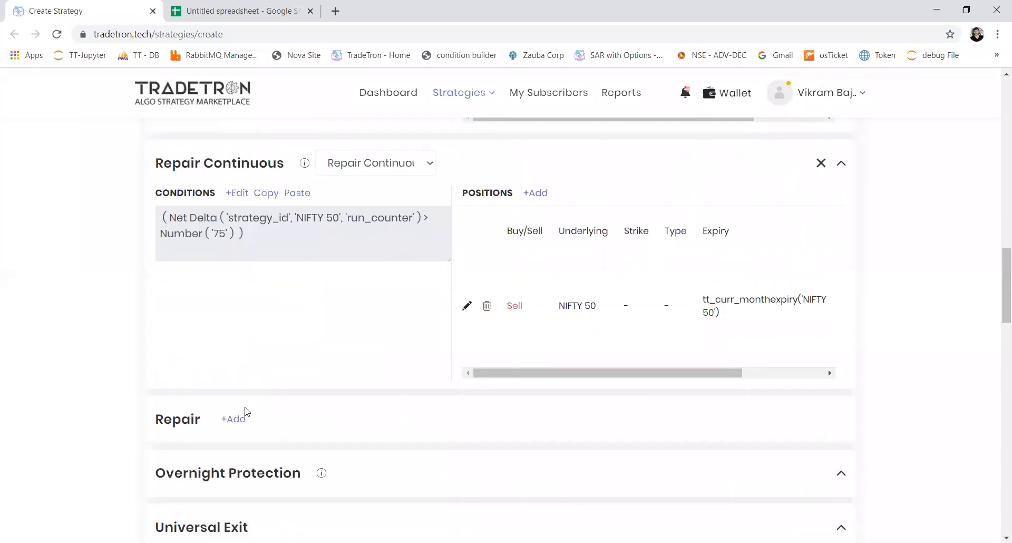
{"action": "left_click", "coordinate": [233, 419]}
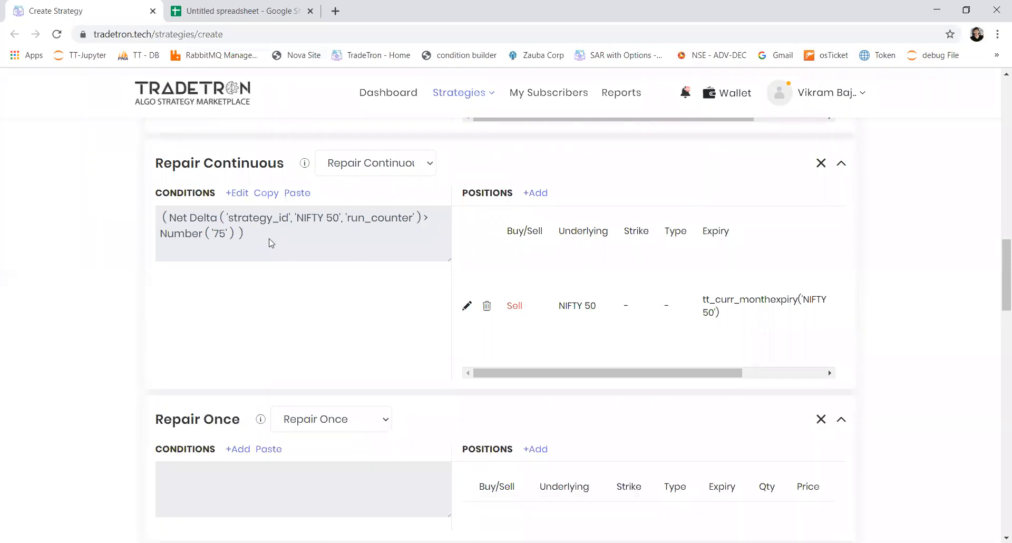
{"action": "left_click", "coordinate": [266, 194]}
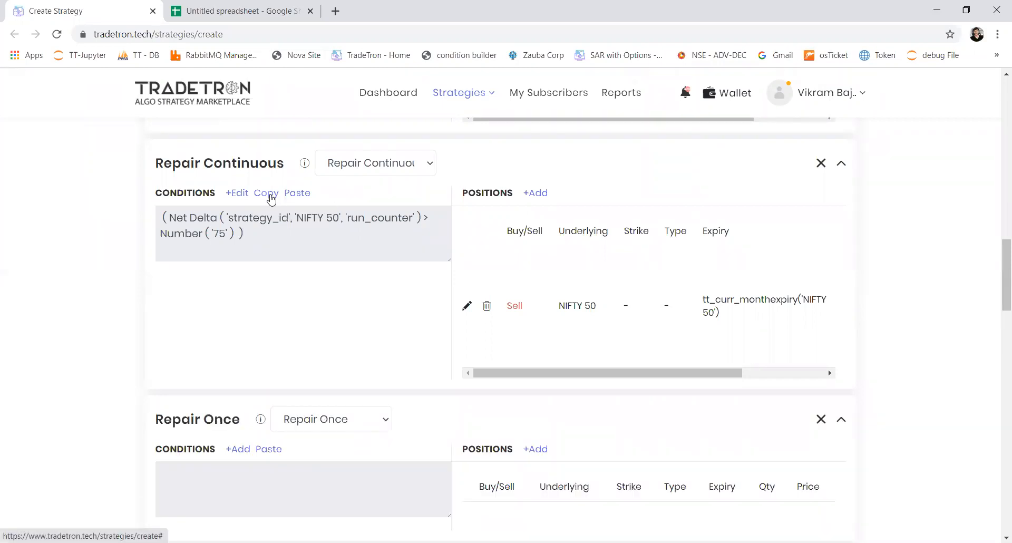
{"action": "left_click", "coordinate": [273, 449]}
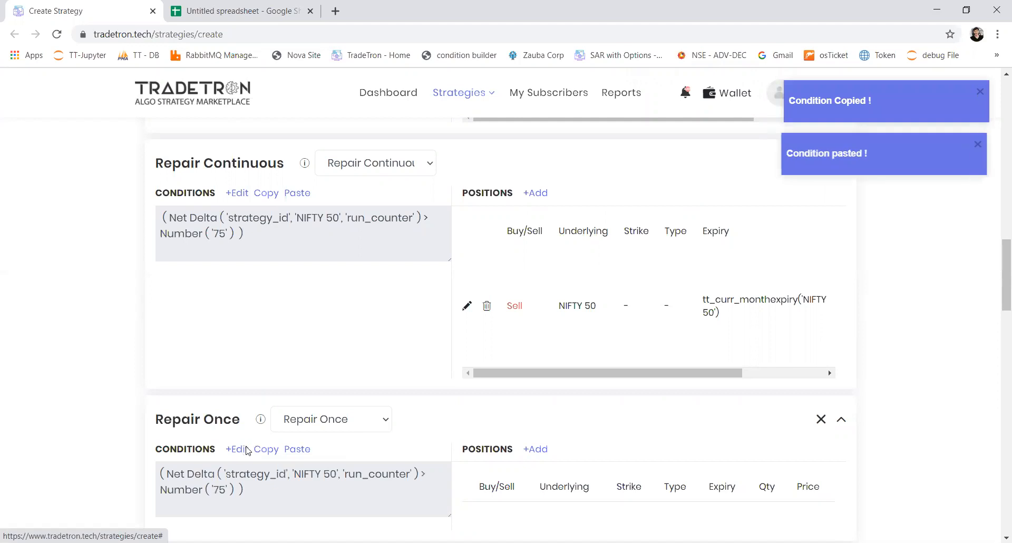
Edit the new repair's pasted condition, replacing its > operator with <.
{"action": "left_click", "coordinate": [237, 449]}
{"action": "left_click", "coordinate": [485, 208]}
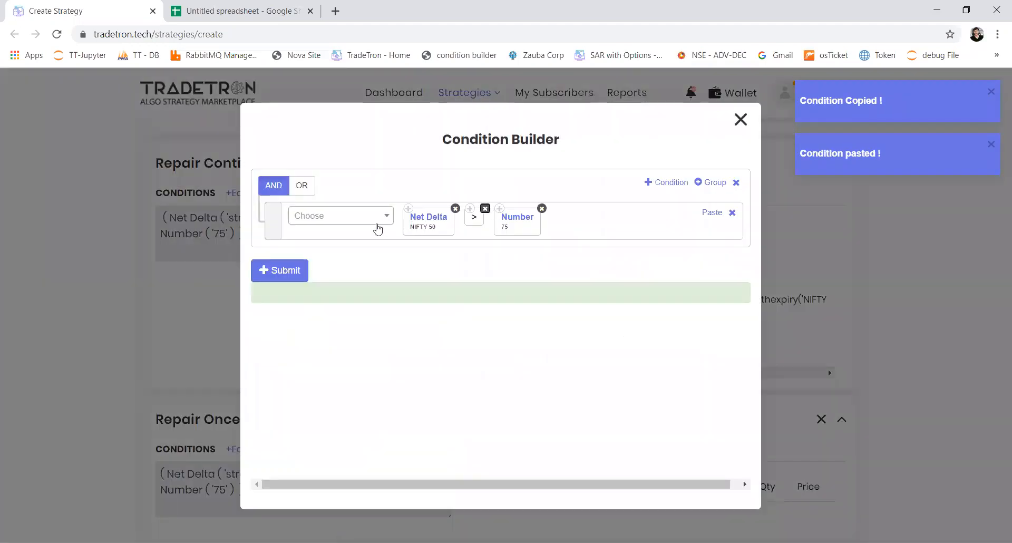
{"action": "left_click", "coordinate": [377, 225]}
{"action": "type", "text": "<"}
{"action": "key", "text": "Return"}
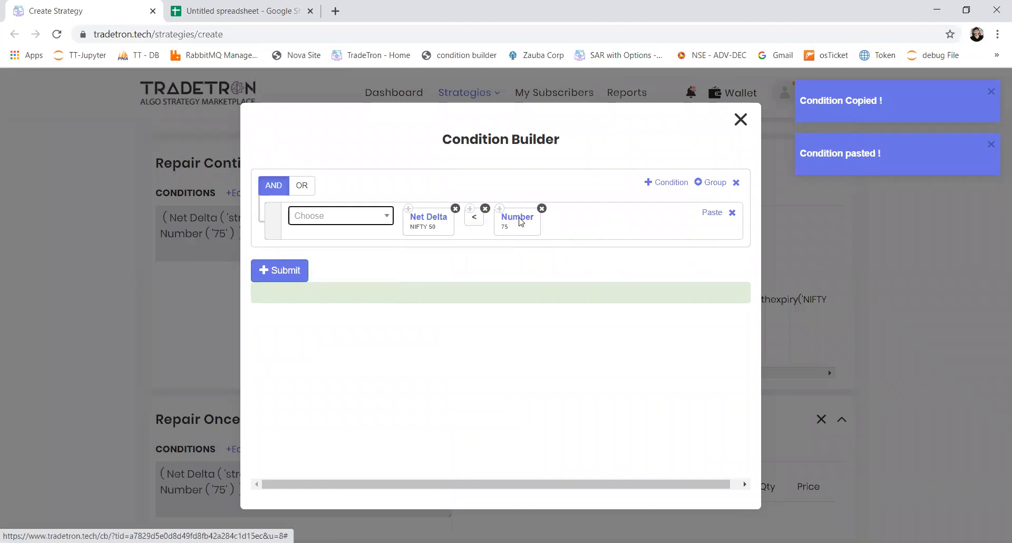
Change the Number value in the new repair's Net Delta condition to -75 and submit the condition.
{"action": "left_click", "coordinate": [482, 220]}
{"action": "key", "text": "Home"}
{"action": "type", "text": "-"}
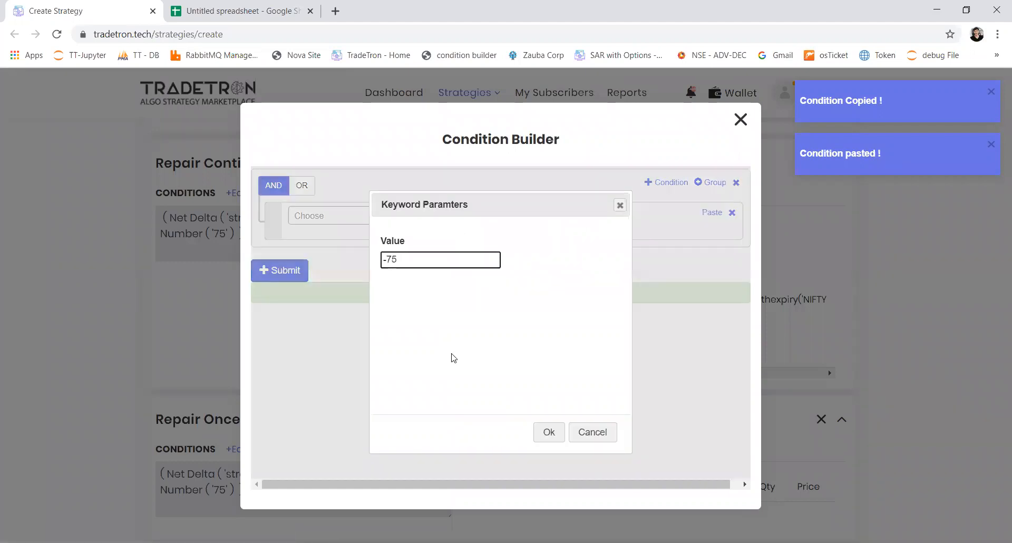
{"action": "left_click", "coordinate": [549, 435]}
{"action": "left_click", "coordinate": [285, 275]}
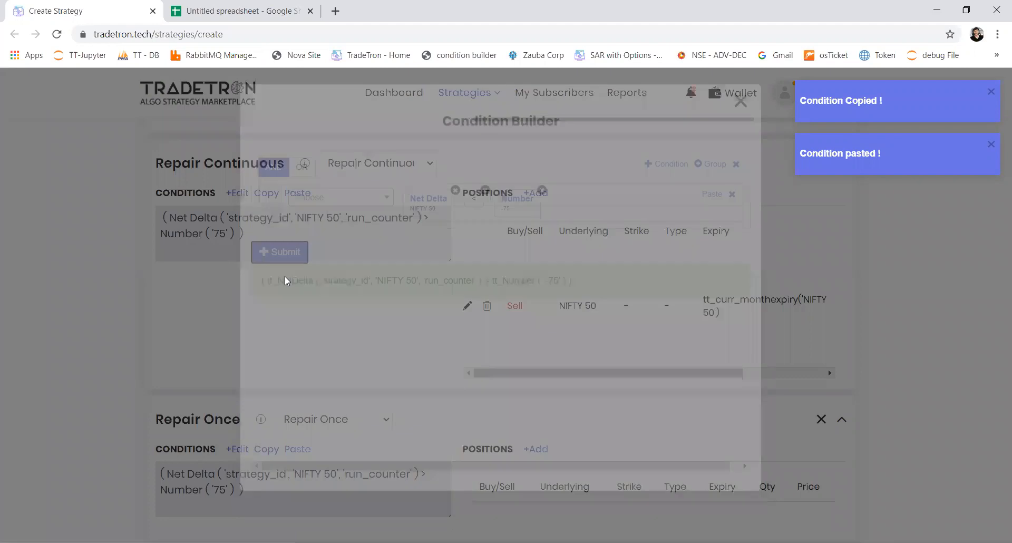
Start a buy position in the new repair with exchange NFO, type Futures and underlying NIFTY 50.
{"action": "scroll", "coordinate": [449, 430], "scroll_direction": "down", "scroll_amount": 2}
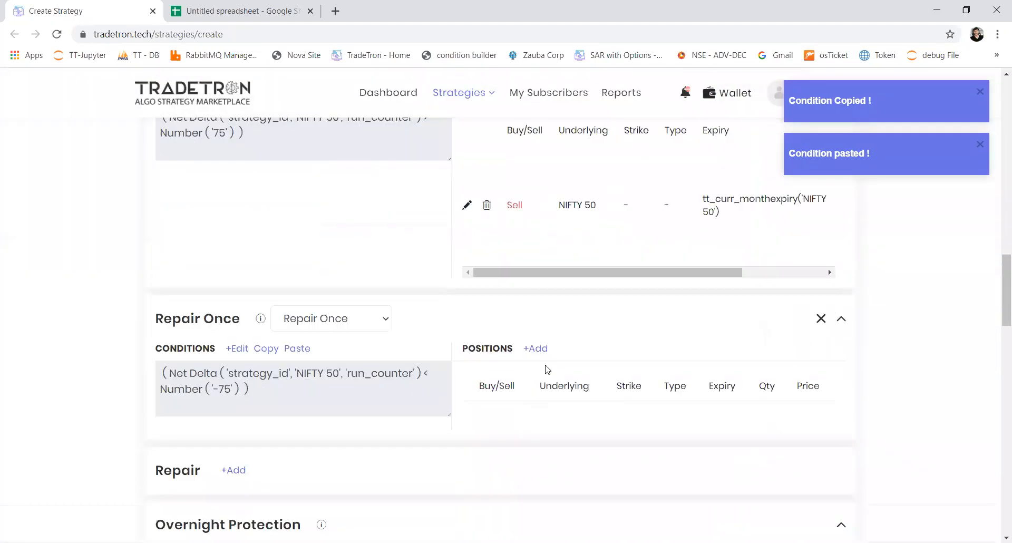
{"action": "left_click", "coordinate": [535, 348]}
{"action": "left_click", "coordinate": [358, 240]}
{"action": "left_click", "coordinate": [356, 310]}
{"action": "left_click", "coordinate": [486, 244]}
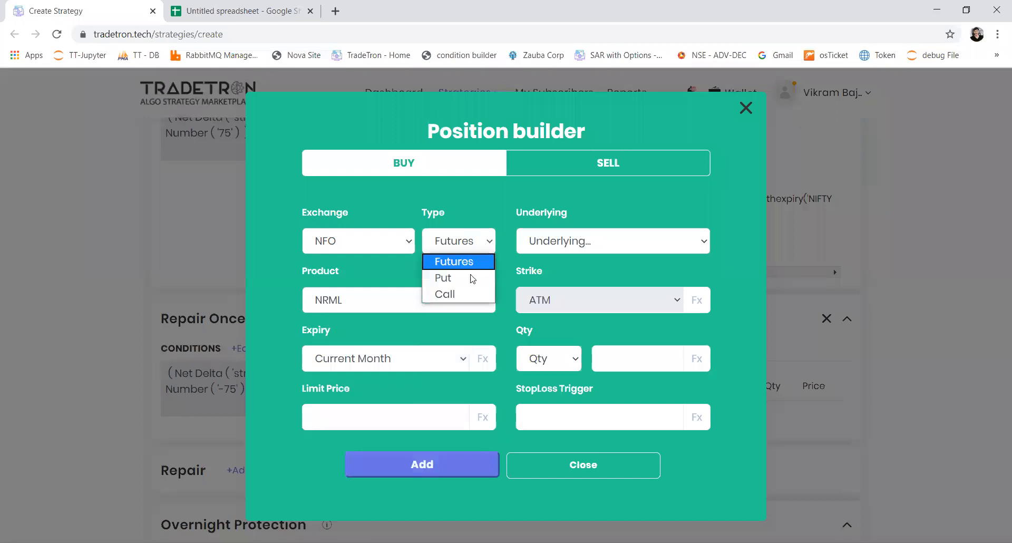
{"action": "left_click", "coordinate": [499, 259]}
{"action": "left_click", "coordinate": [558, 246]}
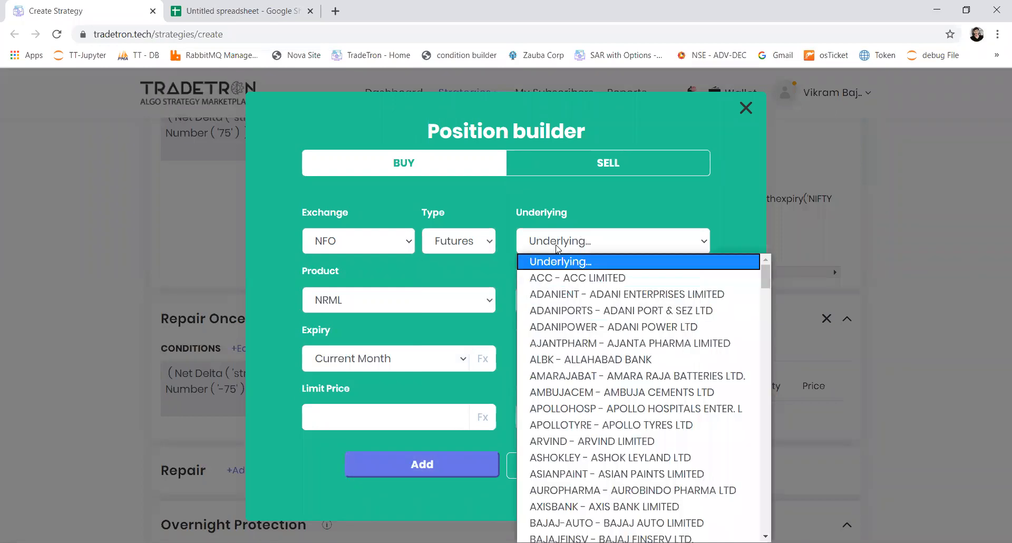
{"action": "type", "text": "nifty"}
{"action": "key", "text": "Return"}
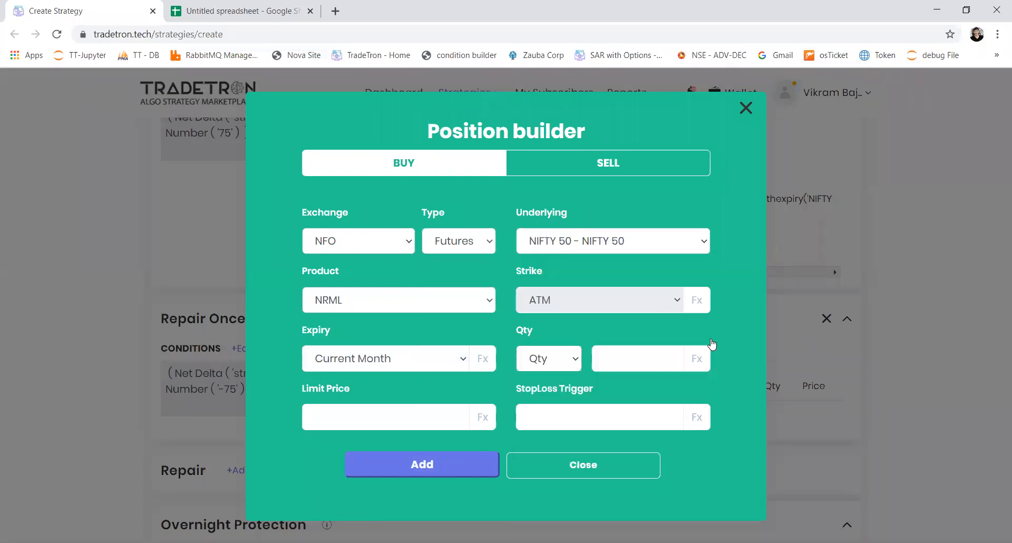
Open the formula builder for the buy position's quantity and choose the Delta Neutral keyword.
{"action": "left_click", "coordinate": [697, 358]}
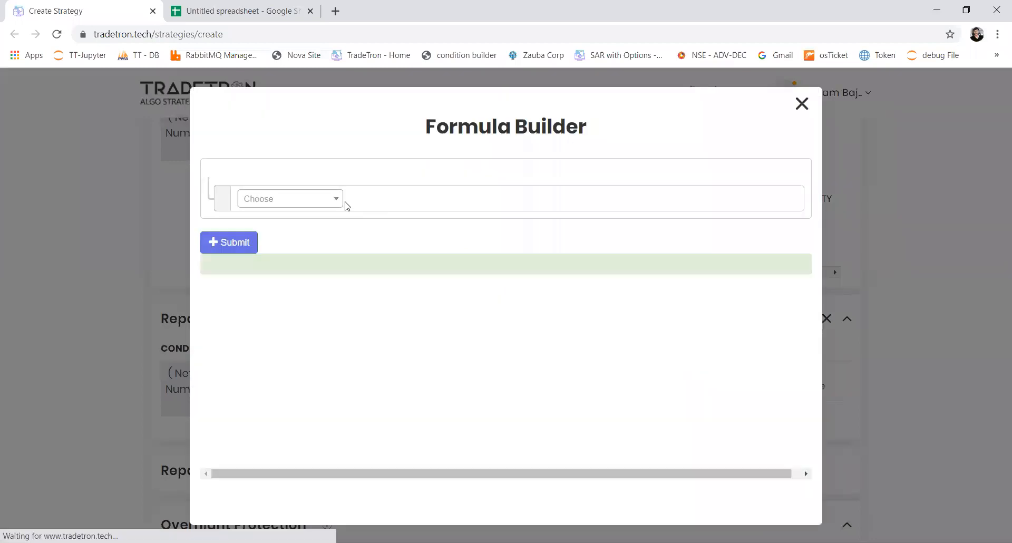
{"action": "left_click", "coordinate": [314, 202]}
{"action": "type", "text": "delta"}
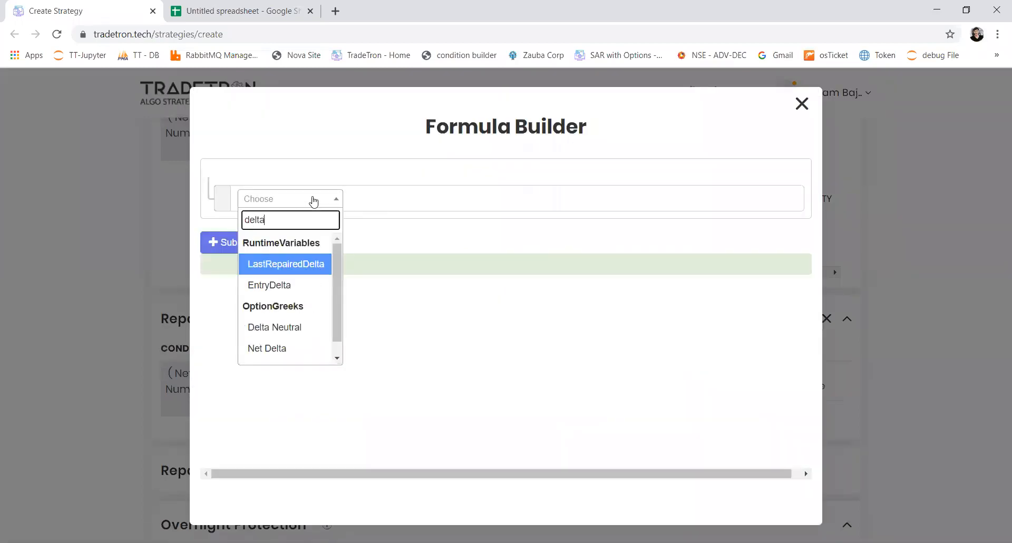
{"action": "key", "text": "Down"}
{"action": "key", "text": "Down"}
{"action": "key", "text": "Return"}
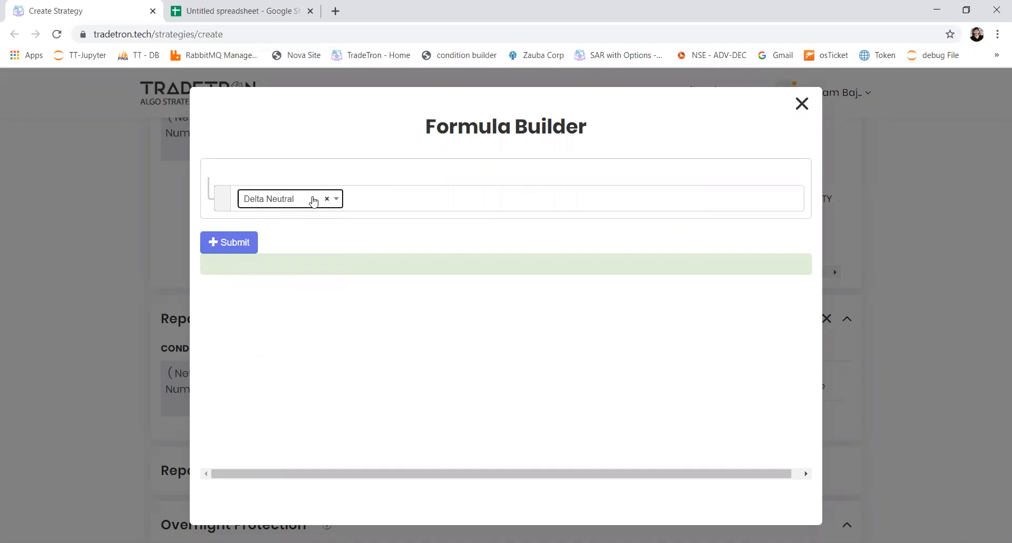
{"action": "key", "text": "Return"}
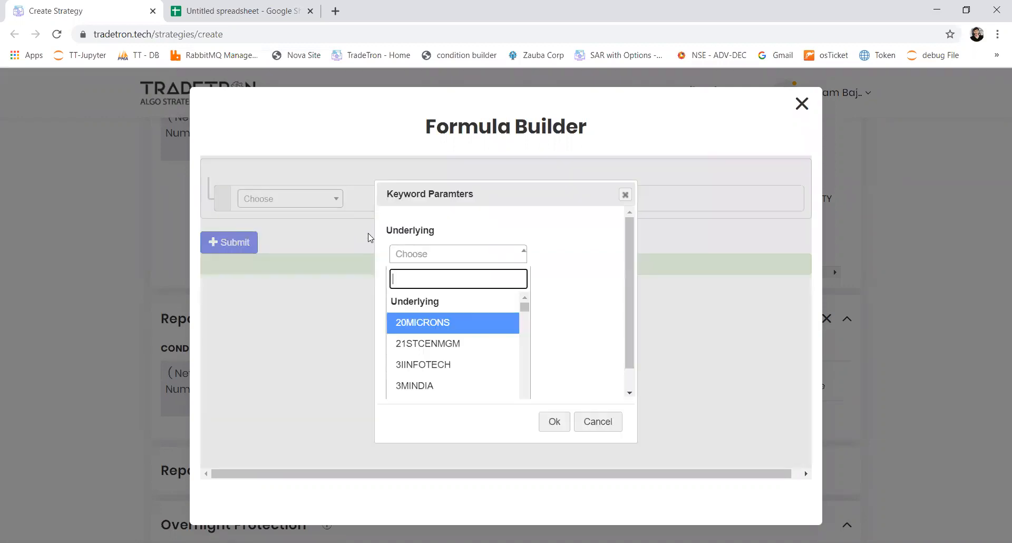
Set the Delta Neutral keyword's underlying to NIFTY 50 and its instrument to Futures for the buy quantity.
{"action": "type", "text": "nifty"}
{"action": "key", "text": "Return"}
{"action": "key", "text": "Tab"}
{"action": "key", "text": "Return"}
{"action": "key", "text": "Up"}
{"action": "key", "text": "Return"}
{"action": "key", "text": "Tab"}
{"action": "key", "text": "Return"}
Set the nested Futures keyword's underlying to NIFTY 50, submit the quantity formula and add the buy position to the repair.
{"action": "left_click", "coordinate": [393, 214]}
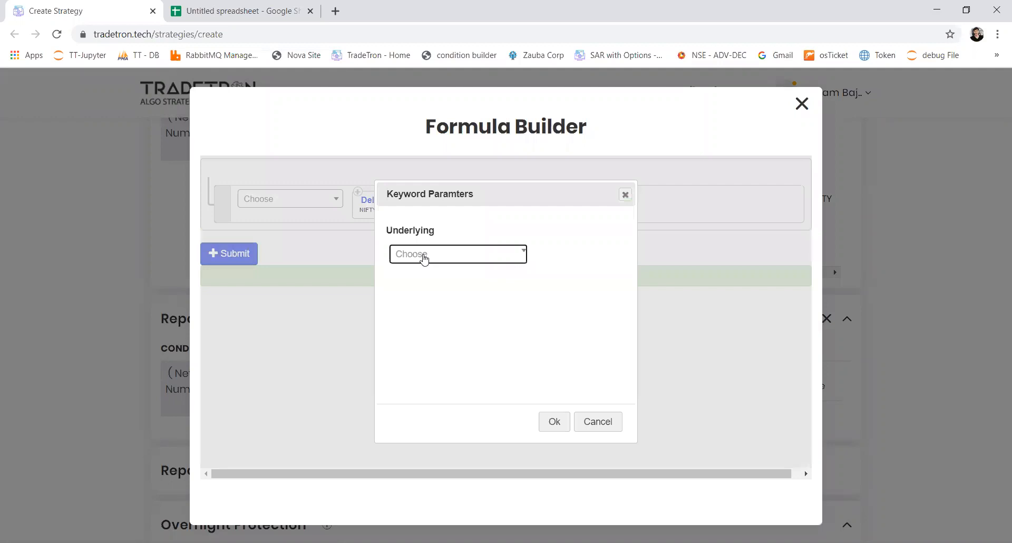
{"action": "left_click", "coordinate": [424, 255]}
{"action": "type", "text": "nifty"}
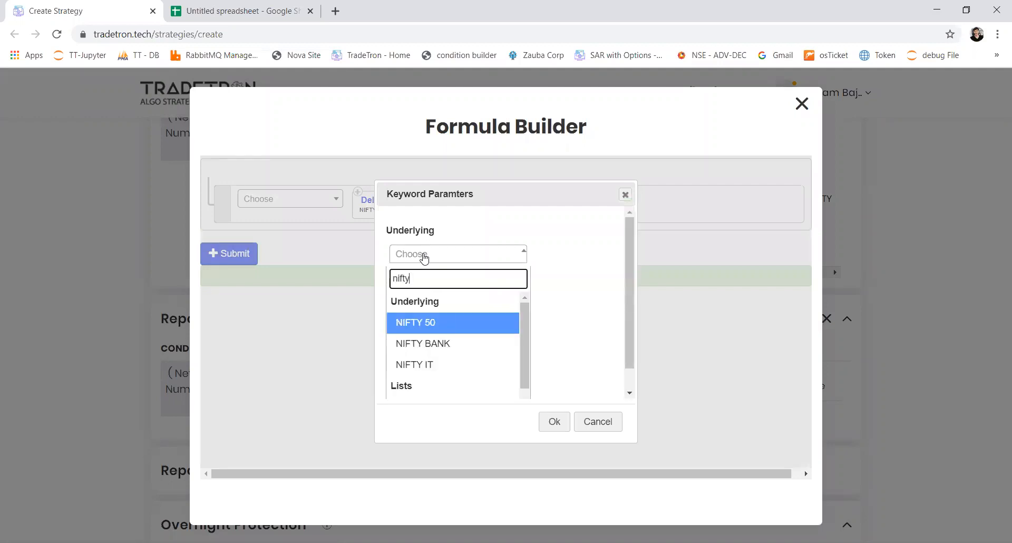
{"action": "key", "text": "Return"}
{"action": "key", "text": "Tab"}
{"action": "key", "text": "Return"}
{"action": "left_click", "coordinate": [248, 255]}
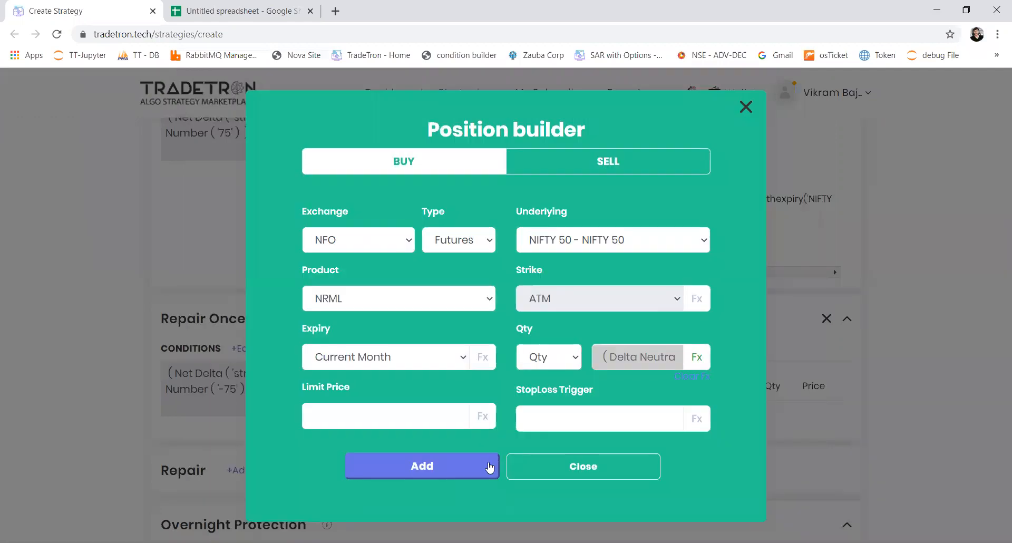
{"action": "left_click", "coordinate": [492, 467]}
{"action": "left_click", "coordinate": [546, 463]}
Review Set №1's entry and repair sections, checking their conditions, positions and the Repair Continuous quantity formula.
{"action": "scroll", "coordinate": [530, 436], "scroll_direction": "up", "scroll_amount": 4}
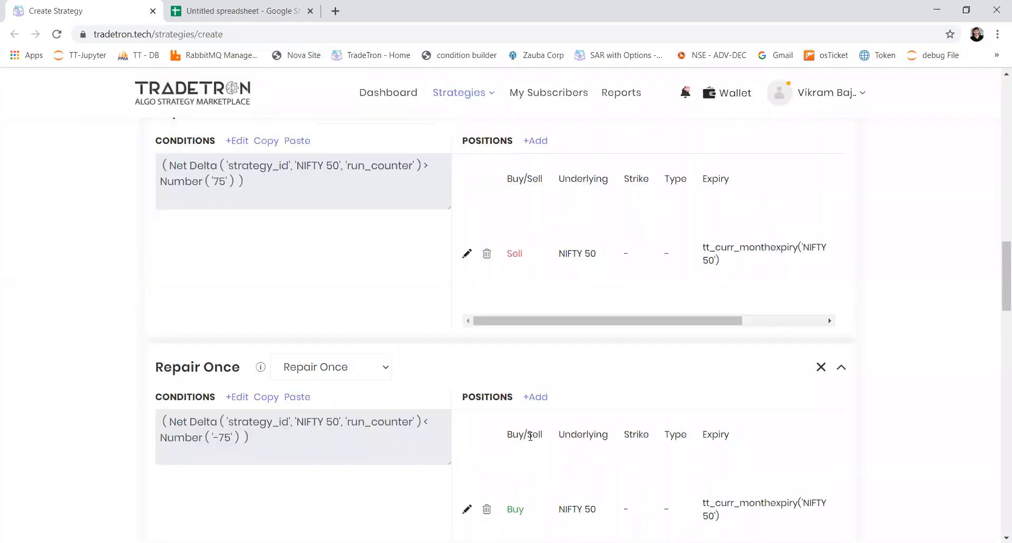
{"action": "scroll", "coordinate": [530, 436], "scroll_direction": "up", "scroll_amount": 8}
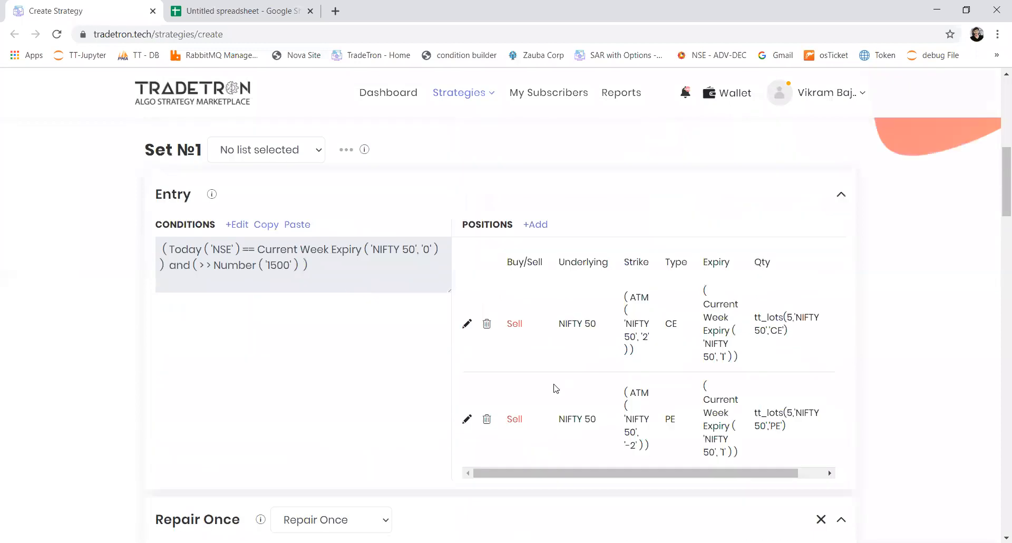
{"action": "scroll", "coordinate": [590, 361], "scroll_direction": "down", "scroll_amount": 2}
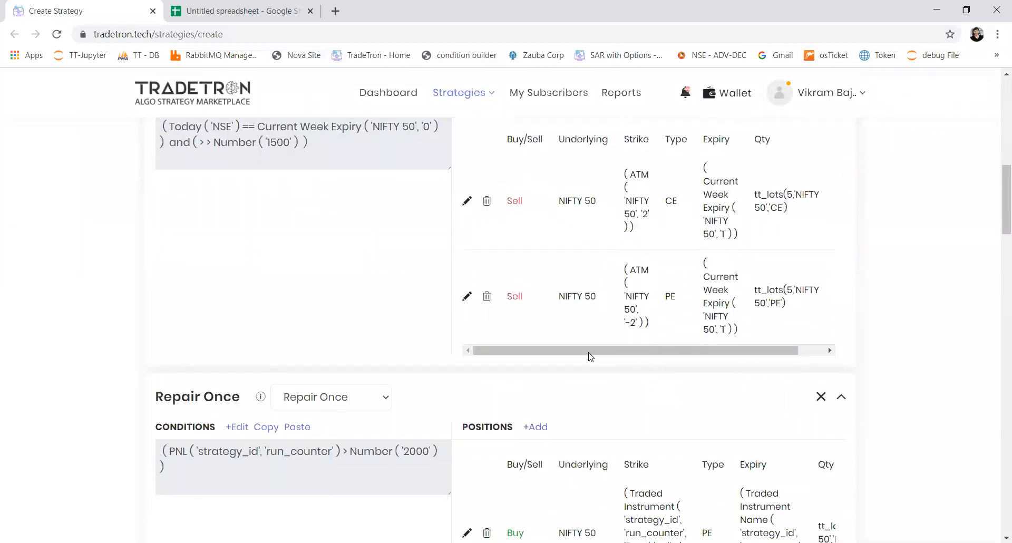
{"action": "scroll", "coordinate": [590, 356], "scroll_direction": "down", "scroll_amount": 7}
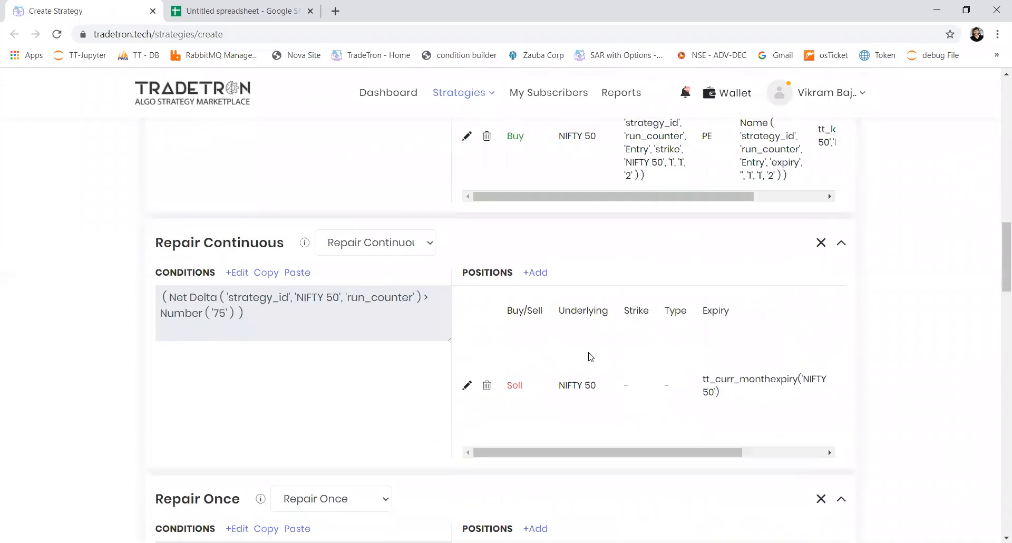
{"action": "scroll", "coordinate": [527, 295], "scroll_direction": "up", "scroll_amount": 2}
{"action": "scroll", "coordinate": [569, 274], "scroll_direction": "up", "scroll_amount": 2}
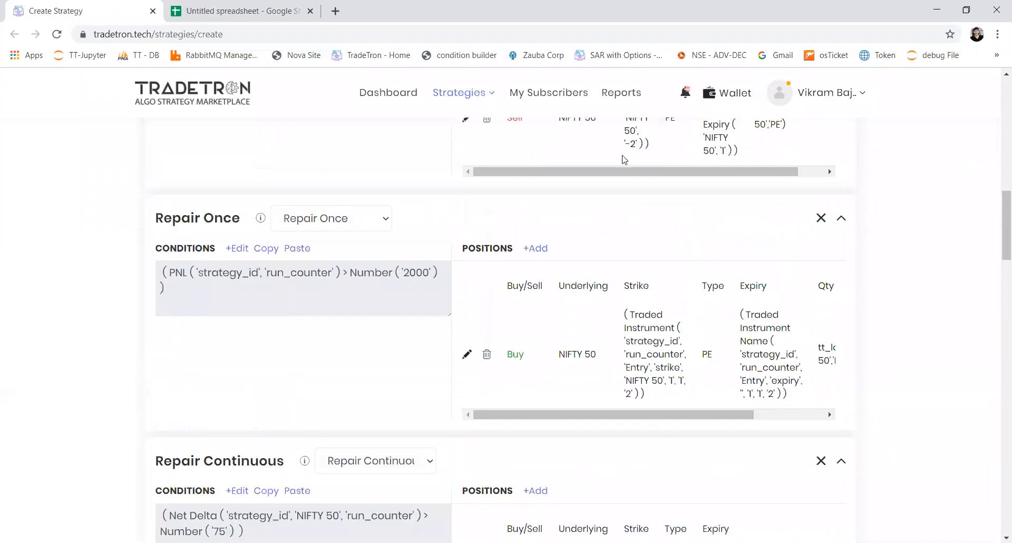
{"action": "scroll", "coordinate": [648, 444], "scroll_direction": "up", "scroll_amount": 3}
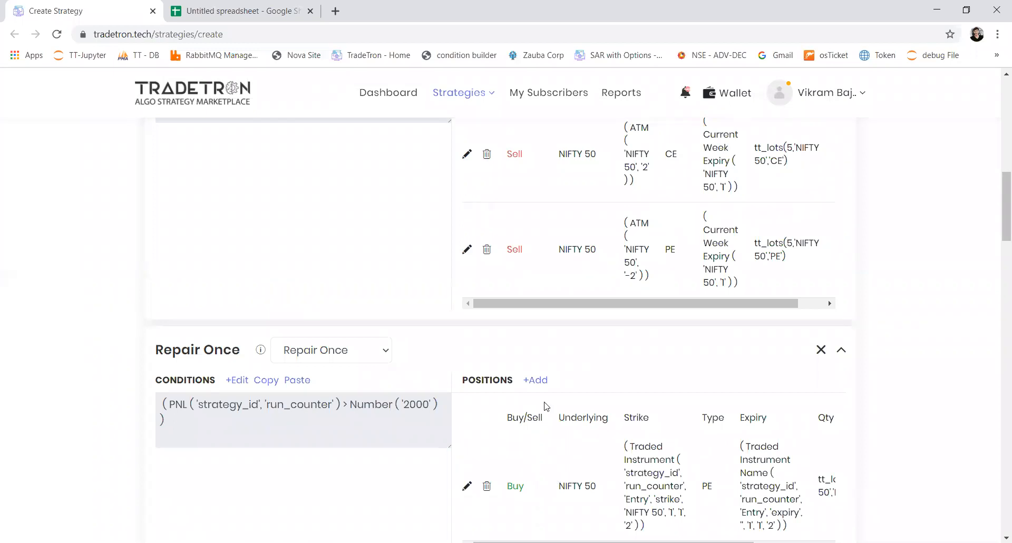
{"action": "scroll", "coordinate": [551, 519], "scroll_direction": "down", "scroll_amount": 7}
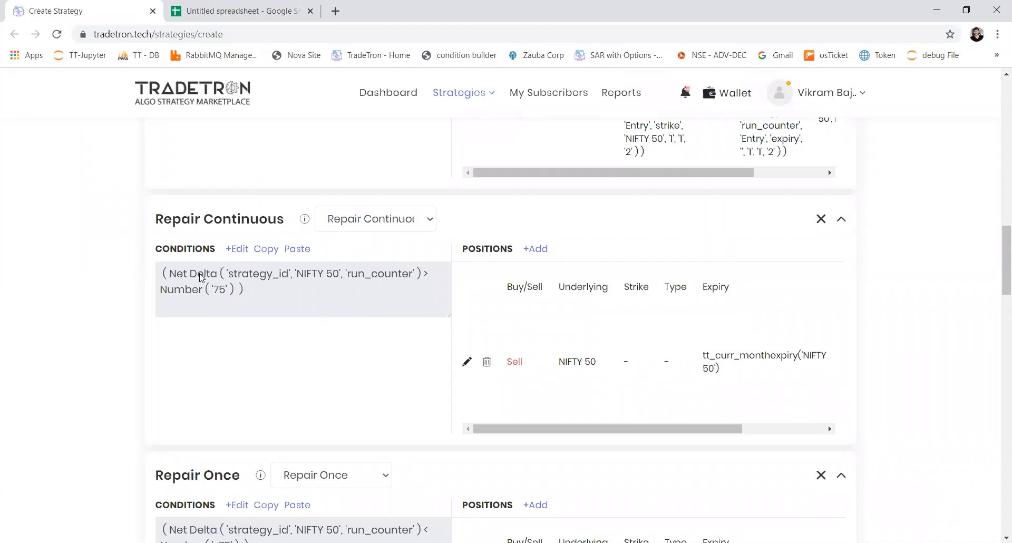
{"action": "left_click_drag", "start_coordinate": [606, 428], "coordinate": [706, 428]}
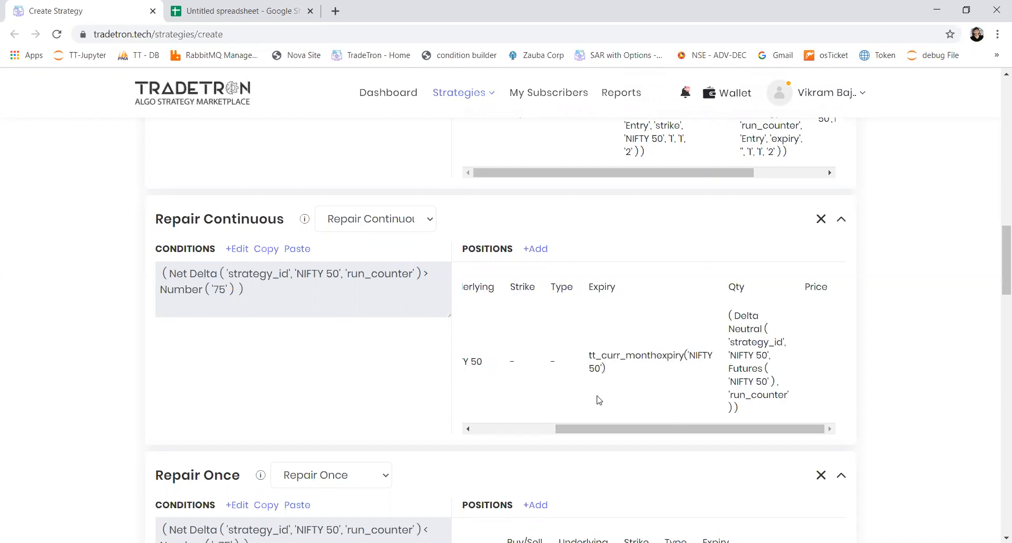
Change the repair with the Net Delta < -75 condition from Repair Once to Repair Continuous.
{"action": "scroll", "coordinate": [597, 399], "scroll_direction": "down", "scroll_amount": 5}
{"action": "left_click", "coordinate": [305, 232]}
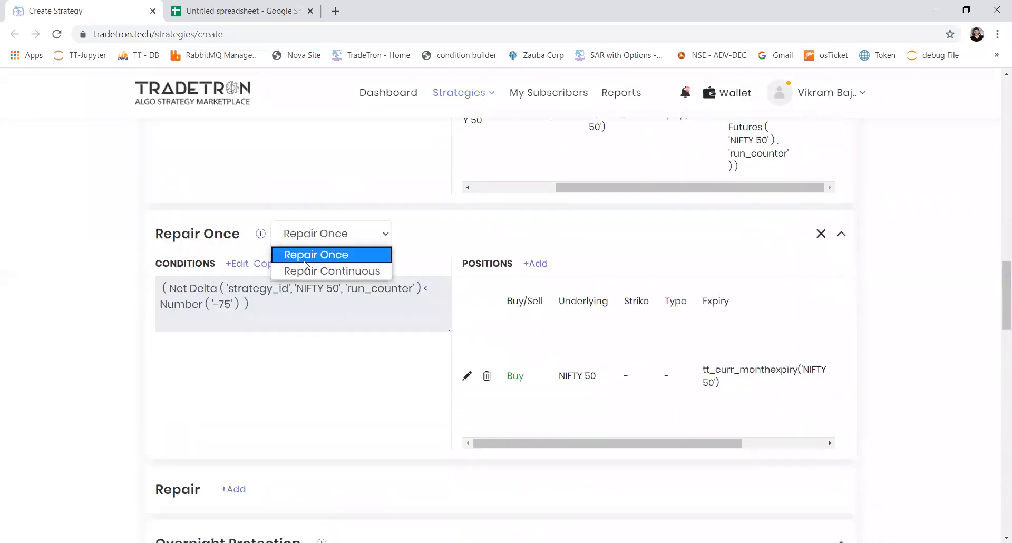
{"action": "left_click", "coordinate": [303, 265]}
Start the Universal Exit condition with the Today keyword for NSE followed by the equals operator.
{"action": "scroll", "coordinate": [303, 441], "scroll_direction": "down", "scroll_amount": 5}
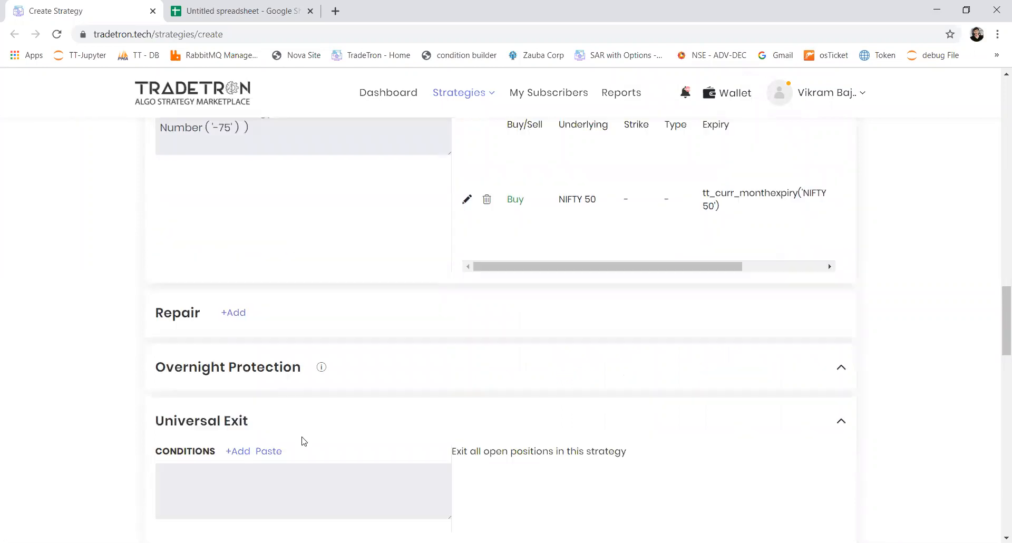
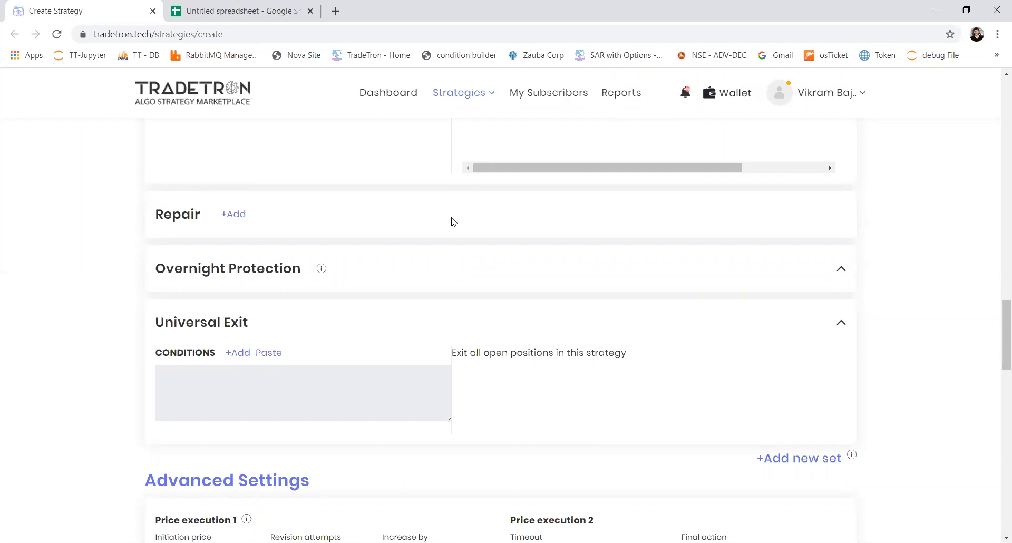
{"action": "left_click", "coordinate": [243, 357]}
{"action": "left_click", "coordinate": [326, 215]}
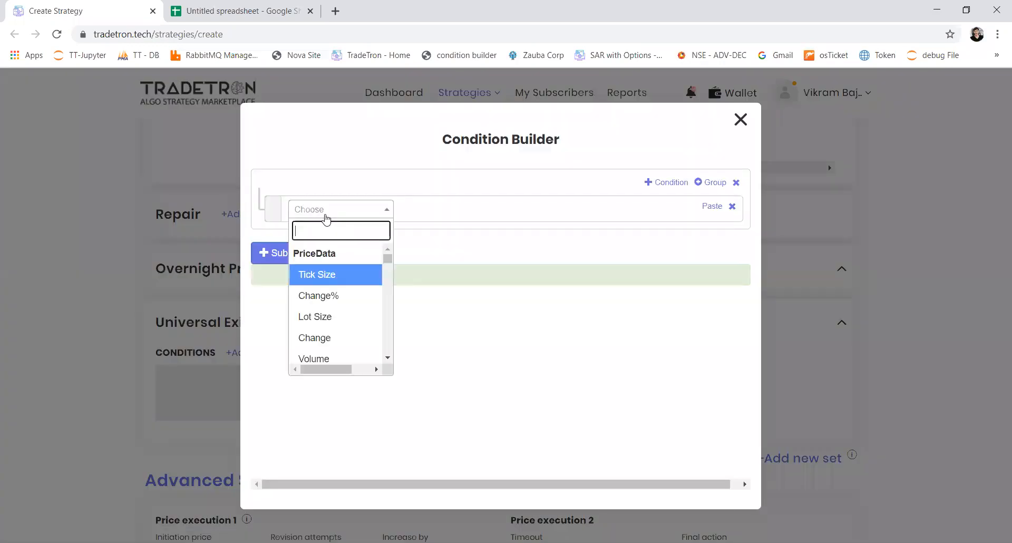
{"action": "type", "text": "today"}
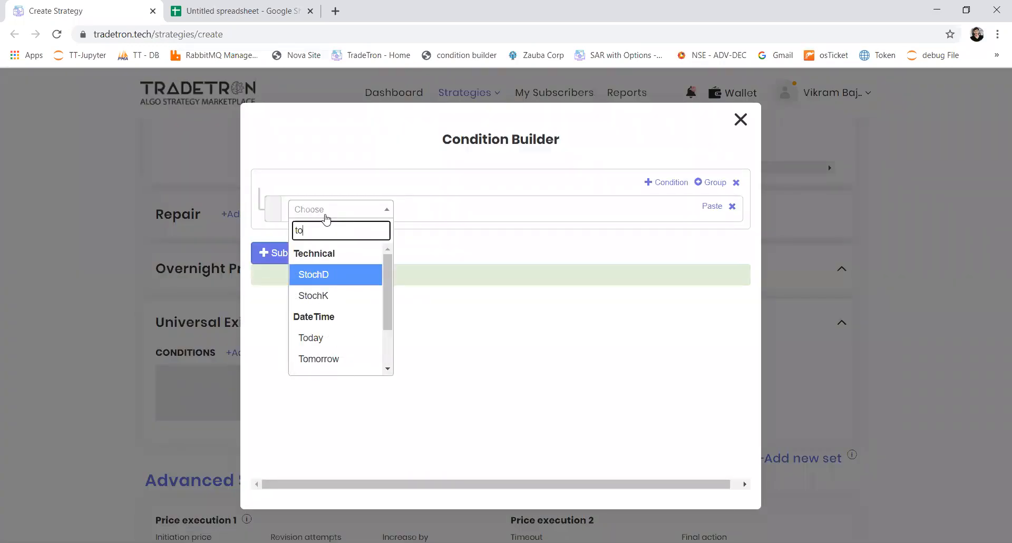
{"action": "key", "text": "Return"}
{"action": "key", "text": "Tab"}
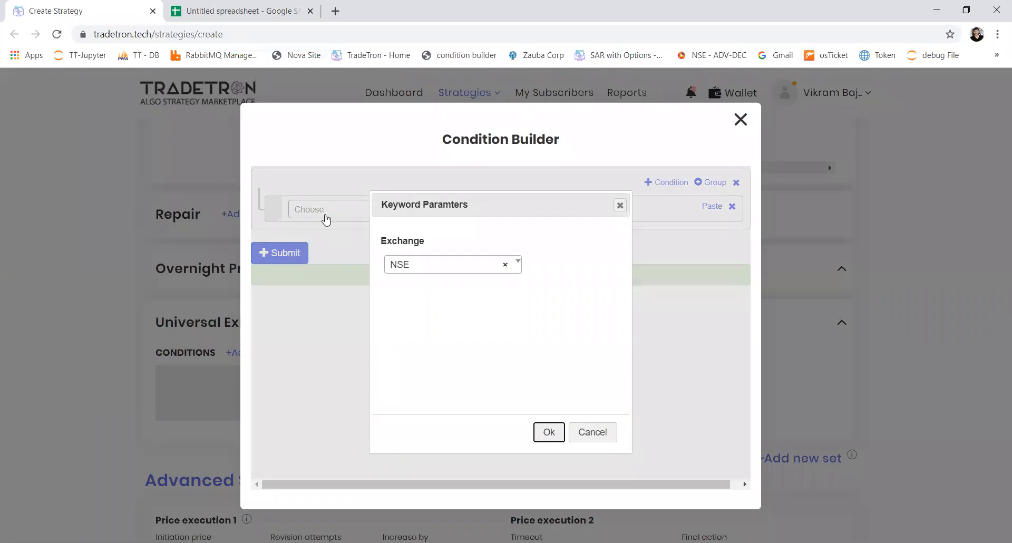
{"action": "key", "text": "Return"}
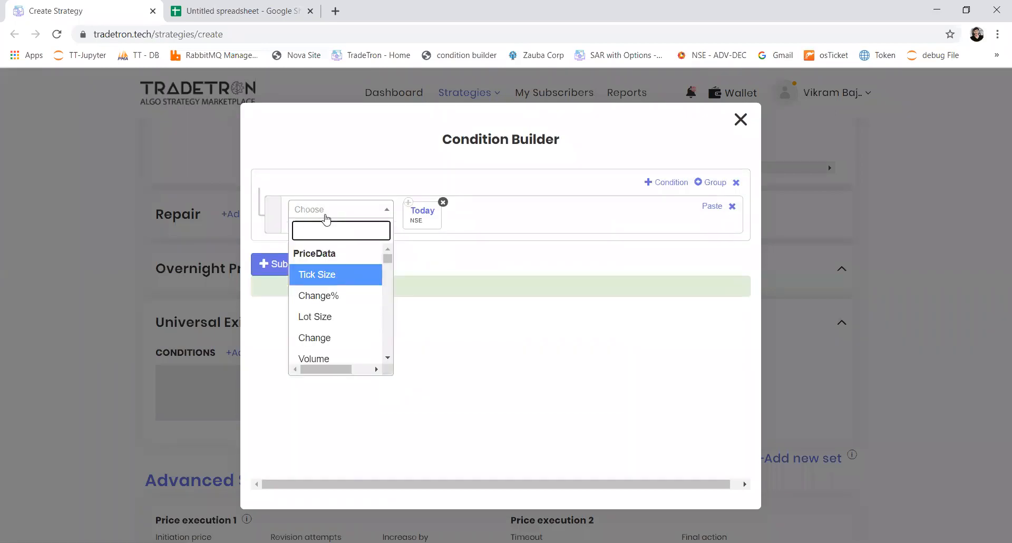
{"action": "type", "text": "="}
{"action": "key", "text": "Down"}
{"action": "key", "text": "Down"}
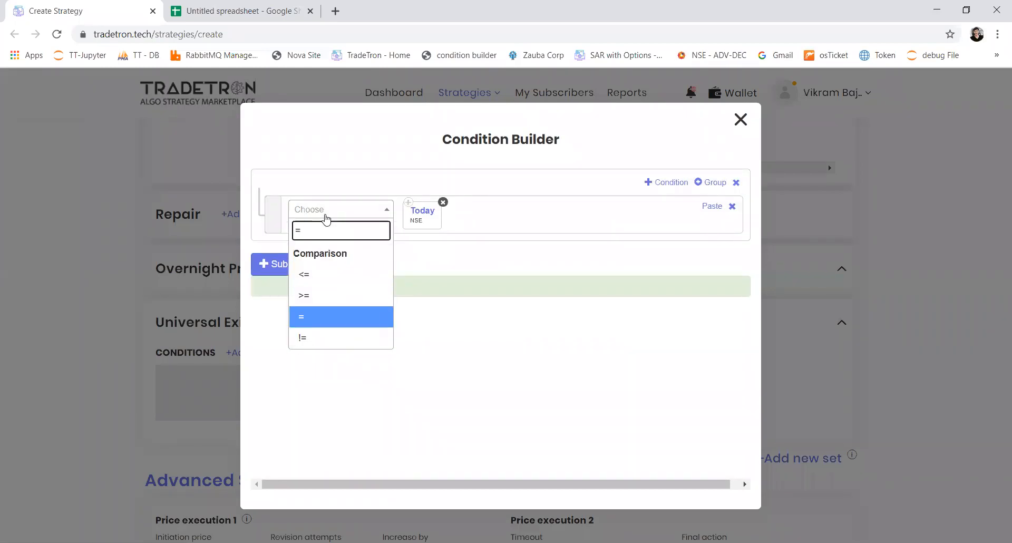
{"action": "key", "text": "Return"}
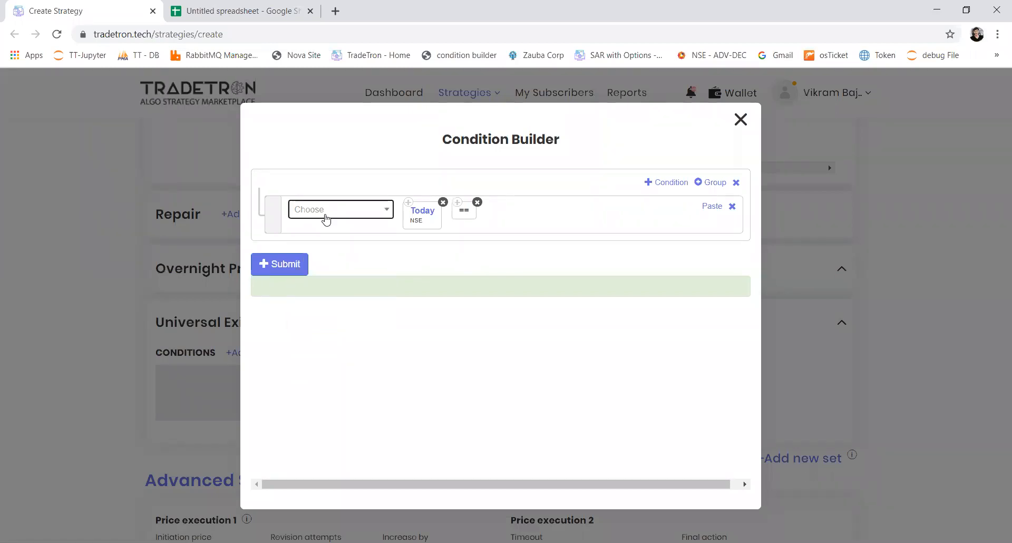
Choose Traded Instrument Name as the value to compare with, using condition type Entry and field expiry.
{"action": "left_click", "coordinate": [326, 220]}
{"action": "type", "text": "traded"}
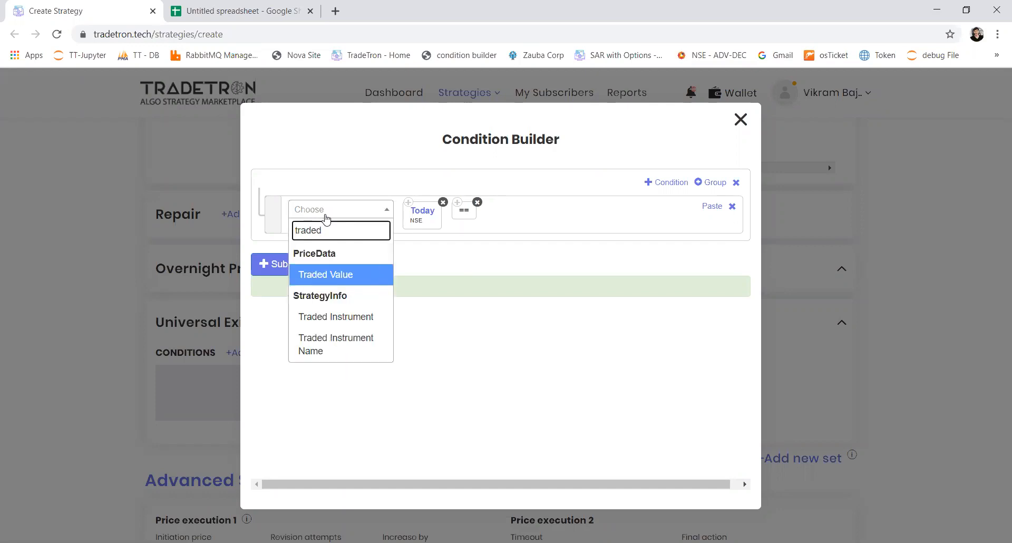
{"action": "key", "text": "Down"}
{"action": "key", "text": "Down"}
{"action": "key", "text": "Return"}
{"action": "key", "text": "Tab"}
{"action": "key", "text": "Down"}
{"action": "key", "text": "Down"}
{"action": "key", "text": "Return"}
{"action": "key", "text": "Tab"}
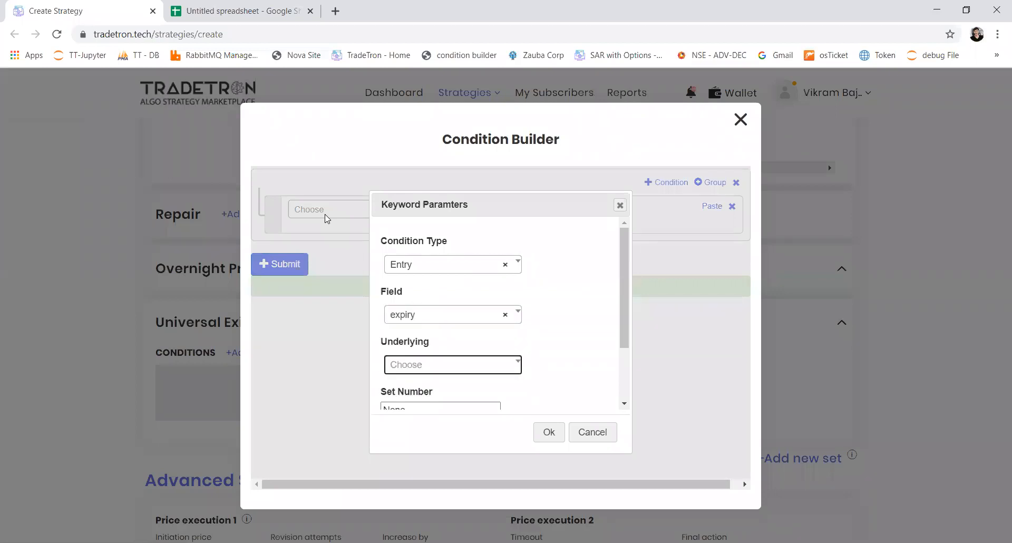
Leave the keyword's underlying empty, set the Set Number and the two remaining parameters to 1, and insert it.
{"action": "key", "text": "Tab"}
{"action": "type", "text": "1"}
{"action": "key", "text": "Tab"}
{"action": "type", "text": "1"}
{"action": "key", "text": "Tab"}
{"action": "type", "text": "1"}
{"action": "key", "text": "Return"}
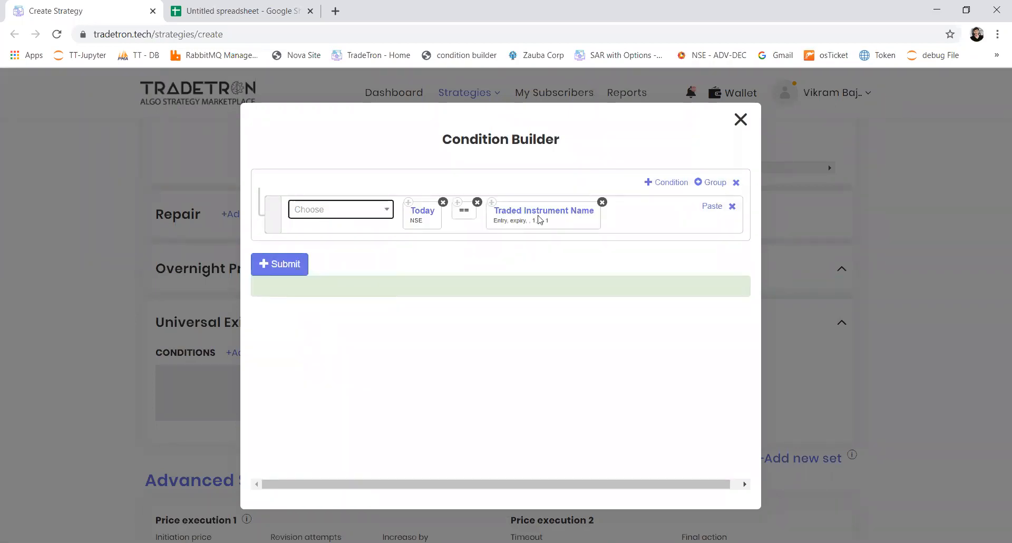
Add a second Universal Exit condition beginning with the Time keyword for NSE followed by the greater-than operator.
{"action": "left_click", "coordinate": [654, 184]}
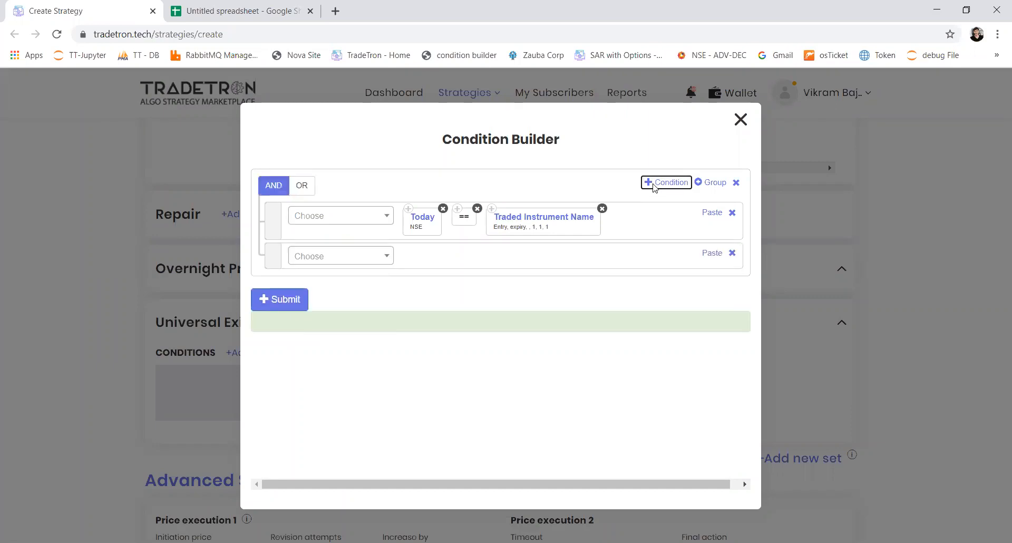
{"action": "left_click", "coordinate": [360, 256]}
{"action": "type", "text": "time"}
{"action": "key", "text": "Return"}
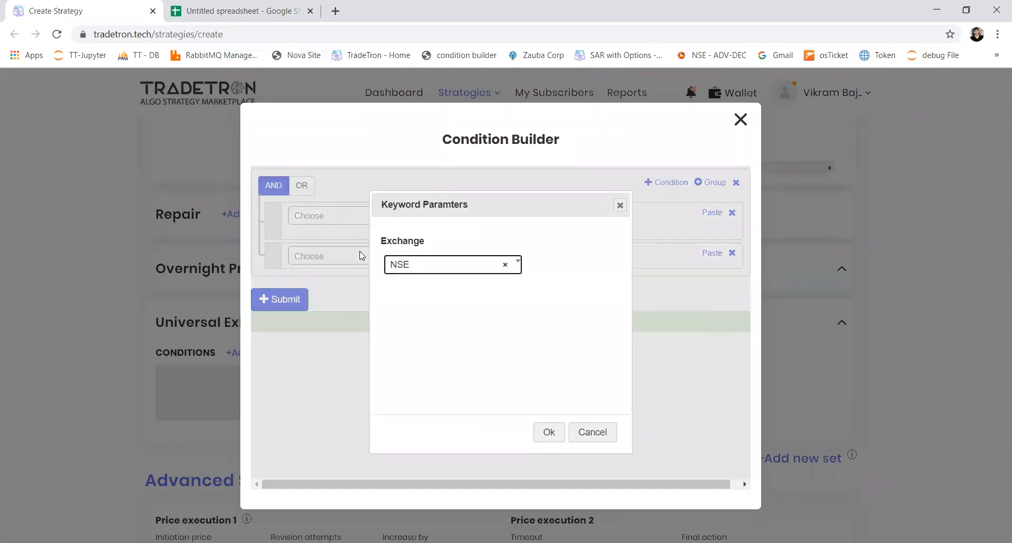
{"action": "key", "text": "Return"}
{"action": "left_click", "coordinate": [360, 256]}
{"action": "type", "text": ">"}
{"action": "key", "text": "Return"}
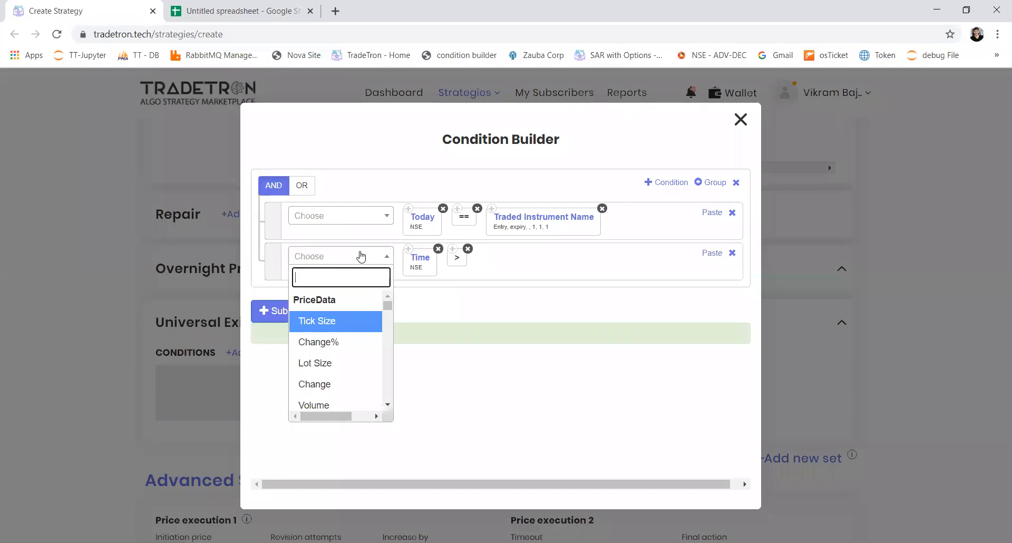
Complete the time condition with a Number keyword set to 1515.
{"action": "type", "text": "numbe"}
{"action": "key", "text": "Return"}
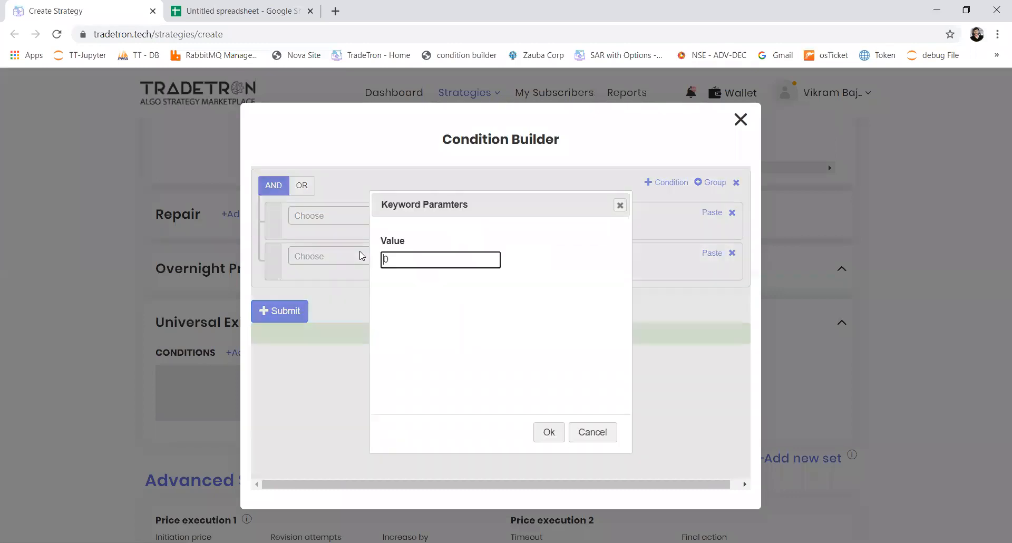
{"action": "key", "text": "Delete"}
{"action": "type", "text": "1515"}
{"action": "key", "text": "Return"}
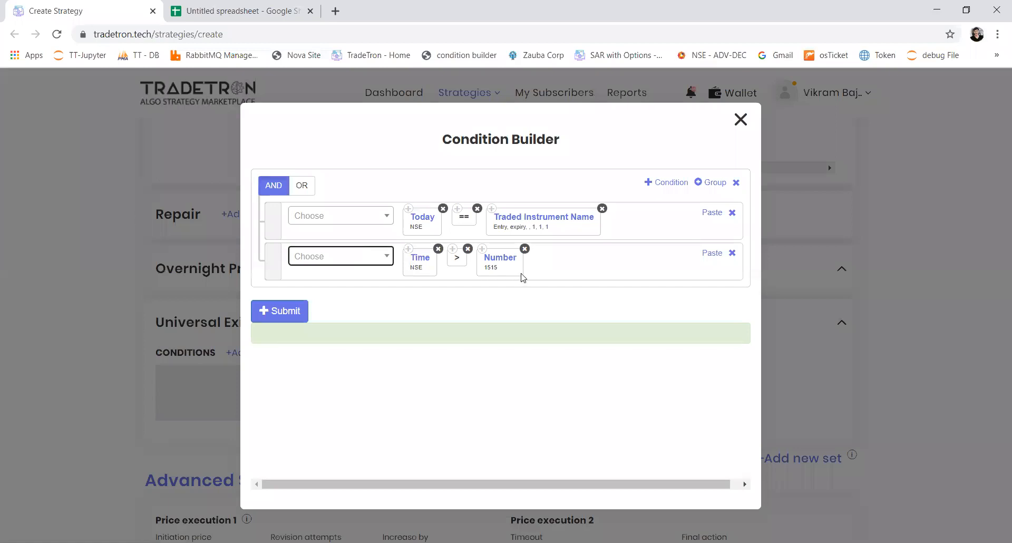
Add an empty third condition and a nested group to the exit rule, with OR as the top-level logic.
{"action": "left_click", "coordinate": [670, 183]}
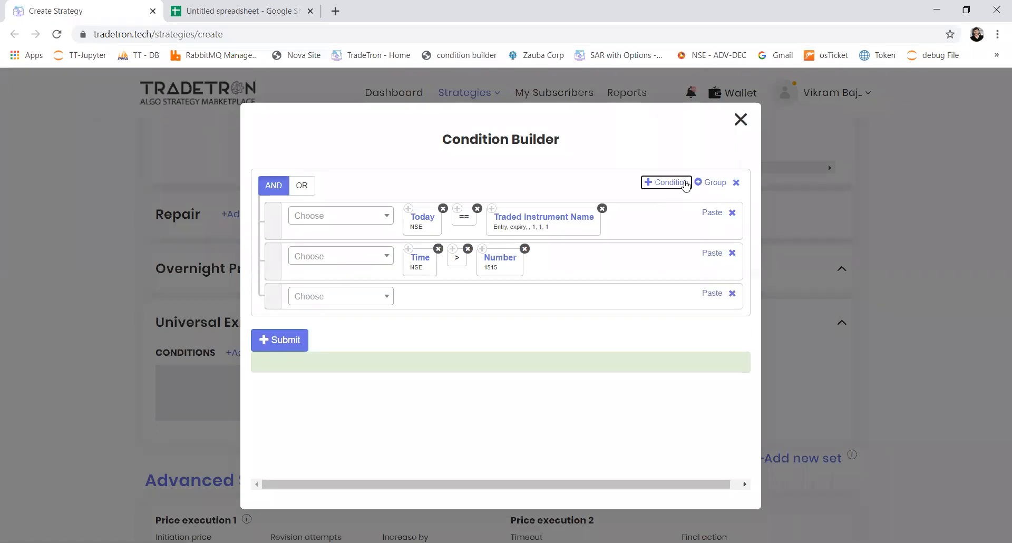
{"action": "left_click", "coordinate": [307, 187]}
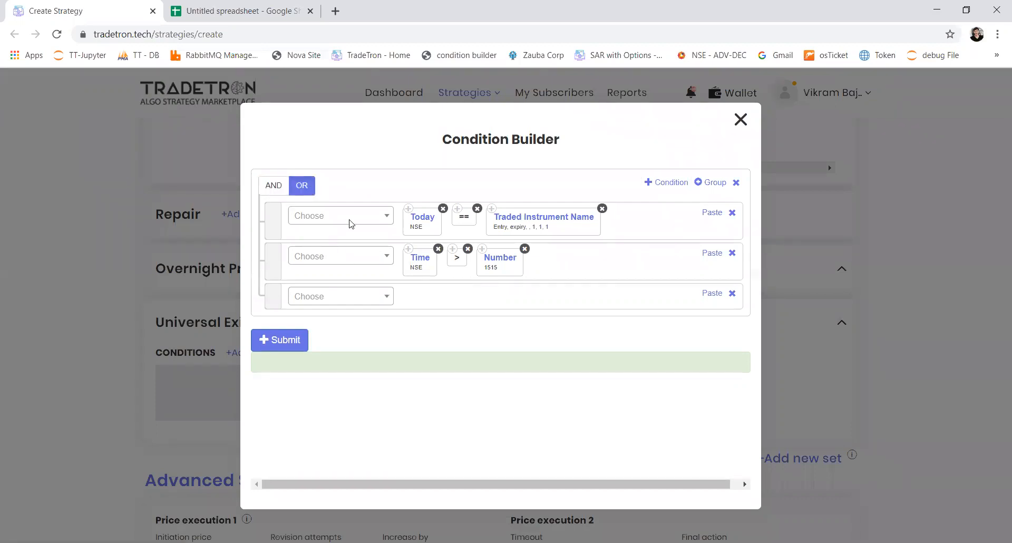
{"action": "left_click", "coordinate": [706, 183]}
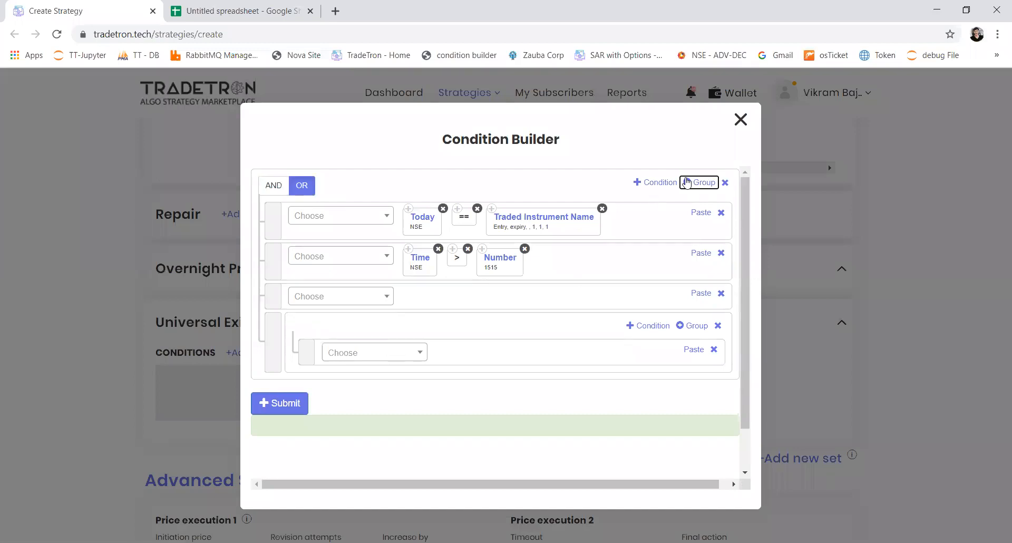
Move the Time and Today conditions into the nested group and delete the group's empty condition.
{"action": "left_click_drag", "start_coordinate": [271, 268], "coordinate": [288, 310]}
{"action": "left_click_drag", "start_coordinate": [267, 227], "coordinate": [307, 312]}
{"action": "left_click", "coordinate": [714, 349]}
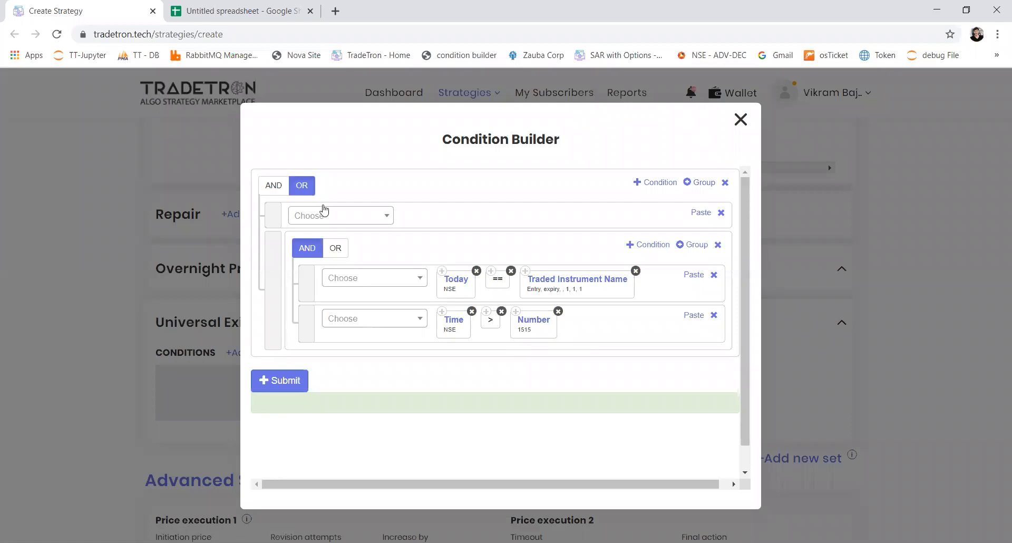
{"action": "left_click", "coordinate": [341, 221]}
{"action": "type", "text": "pnl"}
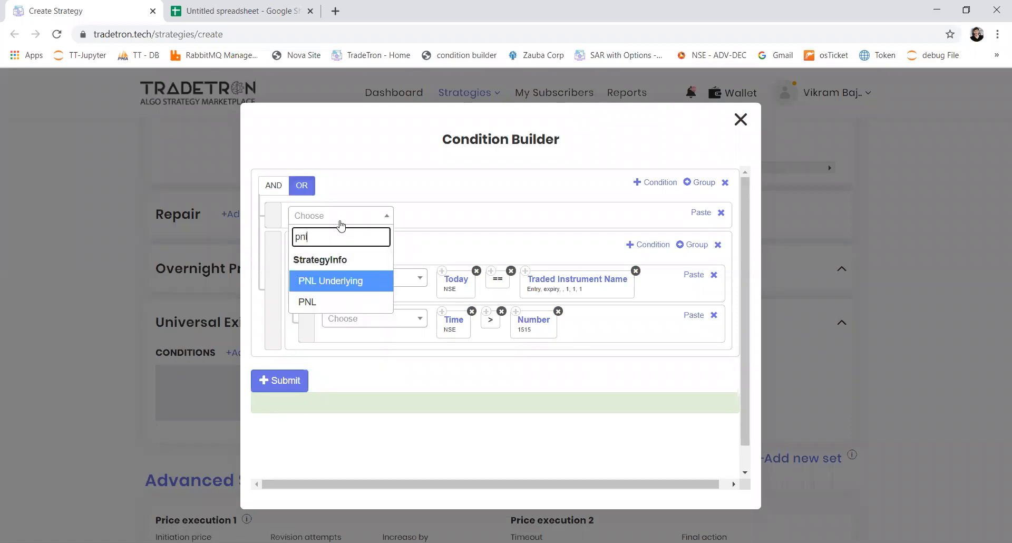
{"action": "key", "text": "Return"}
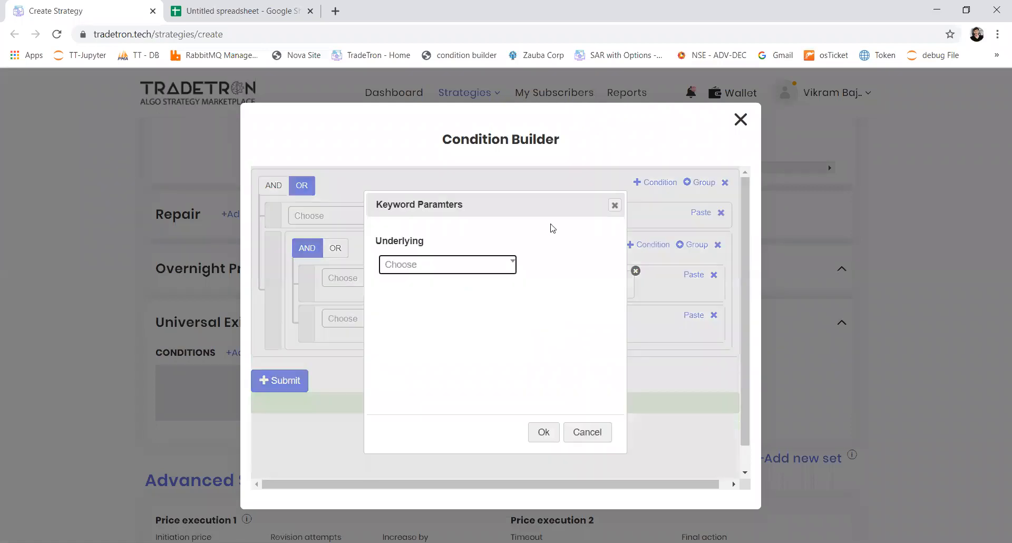
{"action": "left_click", "coordinate": [615, 205]}
Search for the PNL keyword in the empty top-level condition.
{"action": "left_click", "coordinate": [368, 215]}
{"action": "type", "text": "pnl"}
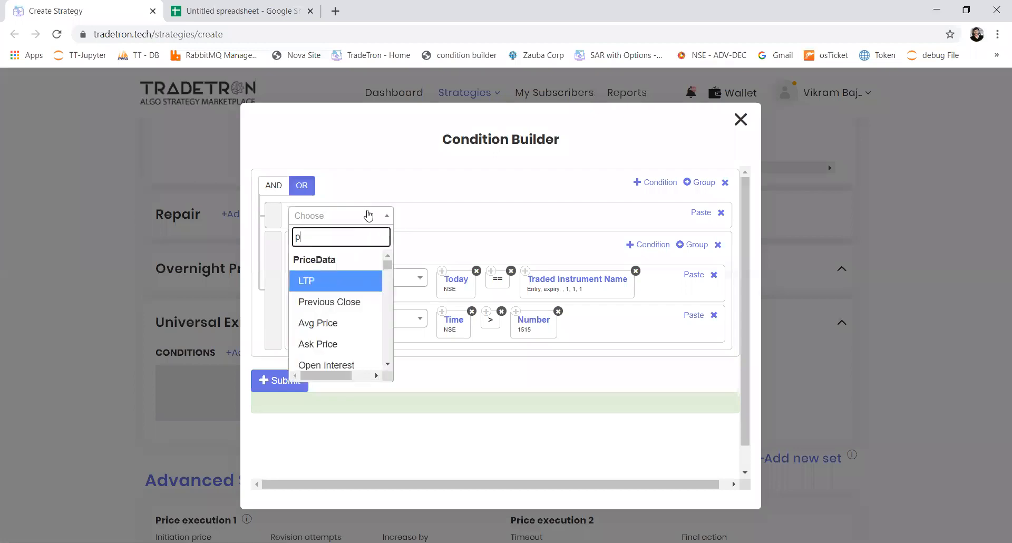
Add the PNL keyword followed by the > operator to the first condition row.
{"action": "key", "text": "Down"}
{"action": "key", "text": "Return"}
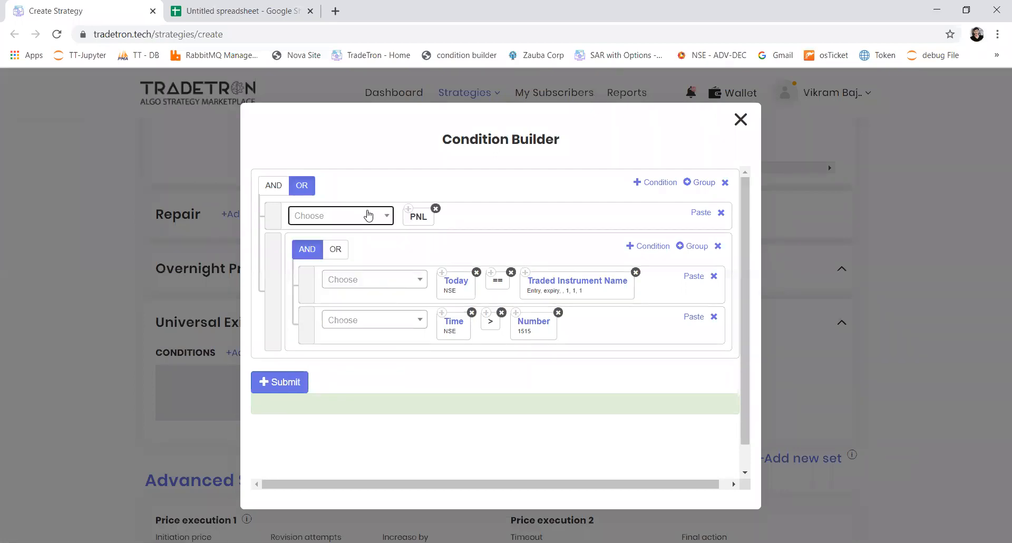
{"action": "left_click", "coordinate": [368, 215]}
{"action": "type", "text": ">"}
{"action": "key", "text": "Return"}
Switch to the Google Sheets spreadsheet and enter CE with 150 in row 13 and PE with 120 in row 14.
{"action": "left_click", "coordinate": [240, 11]}
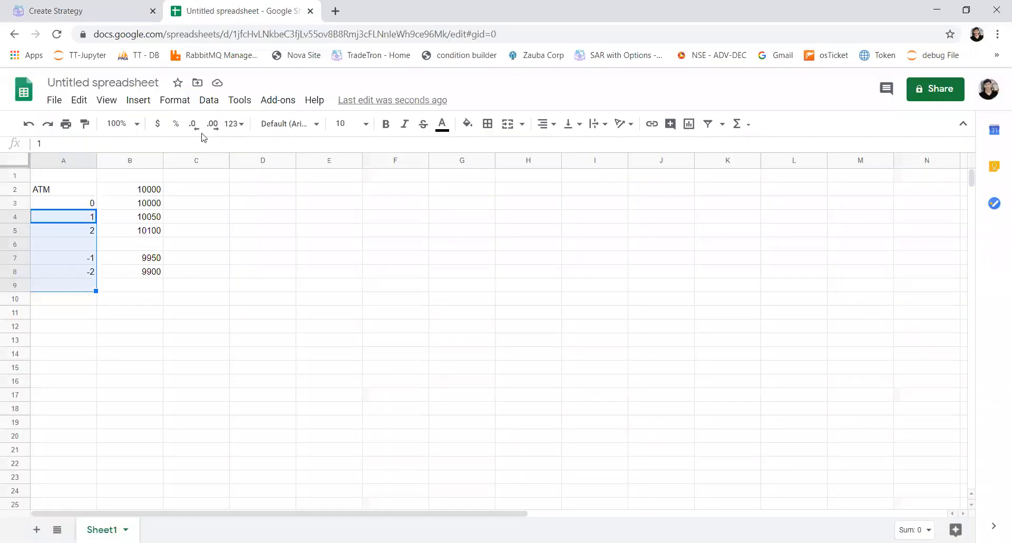
{"action": "left_click", "coordinate": [80, 343]}
{"action": "type", "text": "CE"}
{"action": "left_click", "coordinate": [162, 336]}
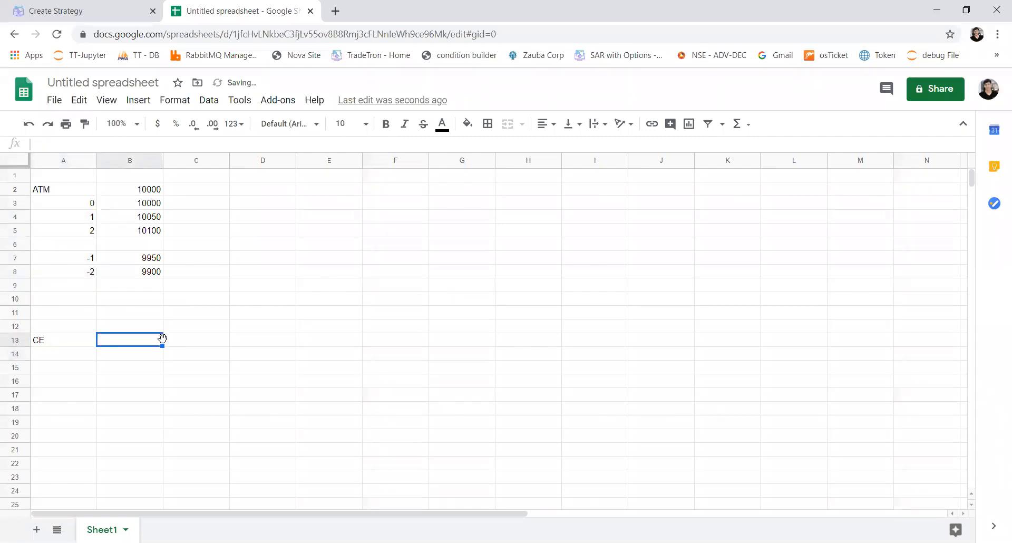
{"action": "type", "text": "150"}
{"action": "key", "text": "Return"}
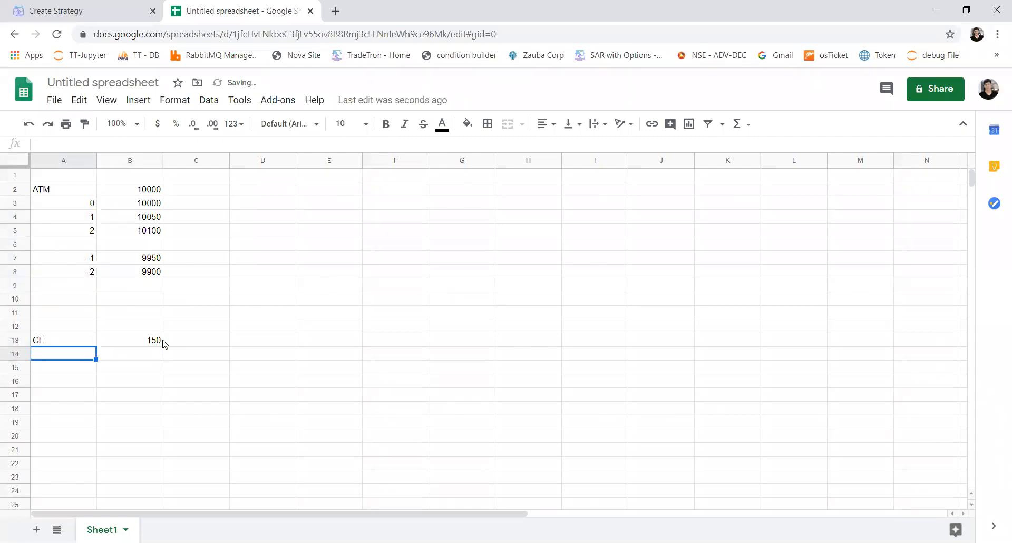
{"action": "type", "text": "PE"}
{"action": "key", "text": "Tab"}
{"action": "type", "text": "120"}
{"action": "key", "text": "Return"}
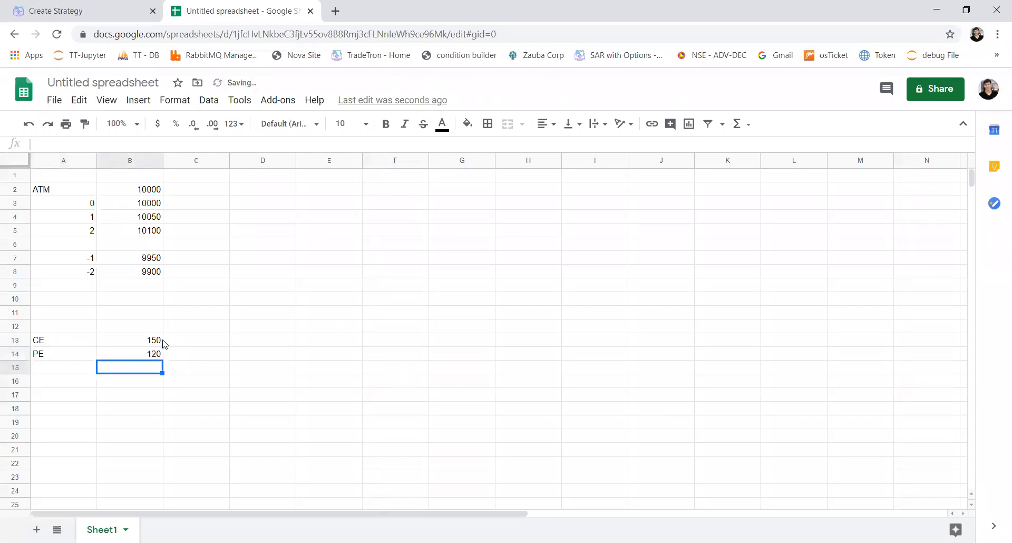
Add a formula in B15 that sums the PE and CE premiums from B14 and B13.
{"action": "type", "text": "="}
{"action": "key", "text": "Up"}
{"action": "type", "text": "+"}
{"action": "key", "text": "Up"}
{"action": "key", "text": "Up"}
{"action": "key", "text": "Return"}
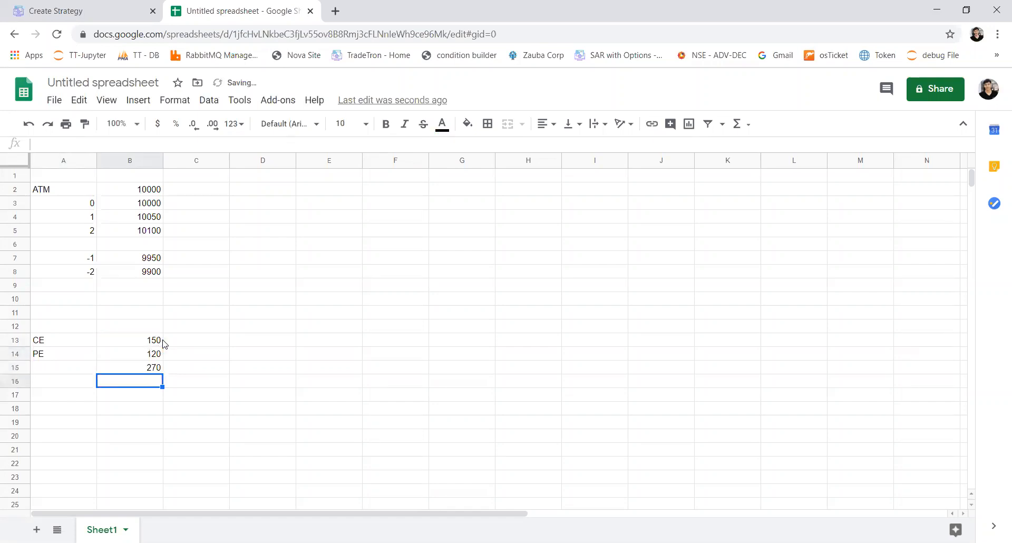
Enter the formula =B15*0.3 in C15 to calculate 30% of the combined premium.
{"action": "left_click", "coordinate": [189, 370]}
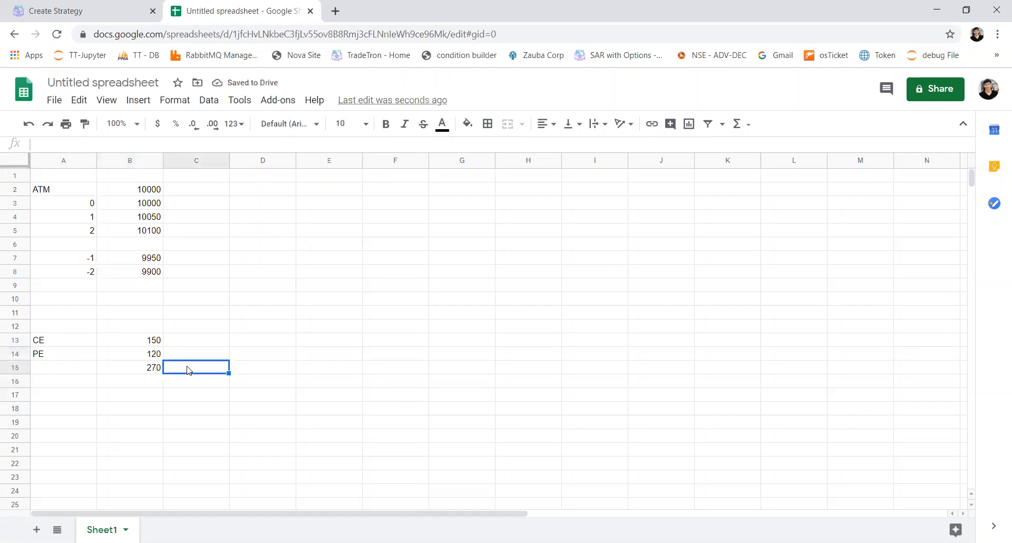
{"action": "type", "text": "="}
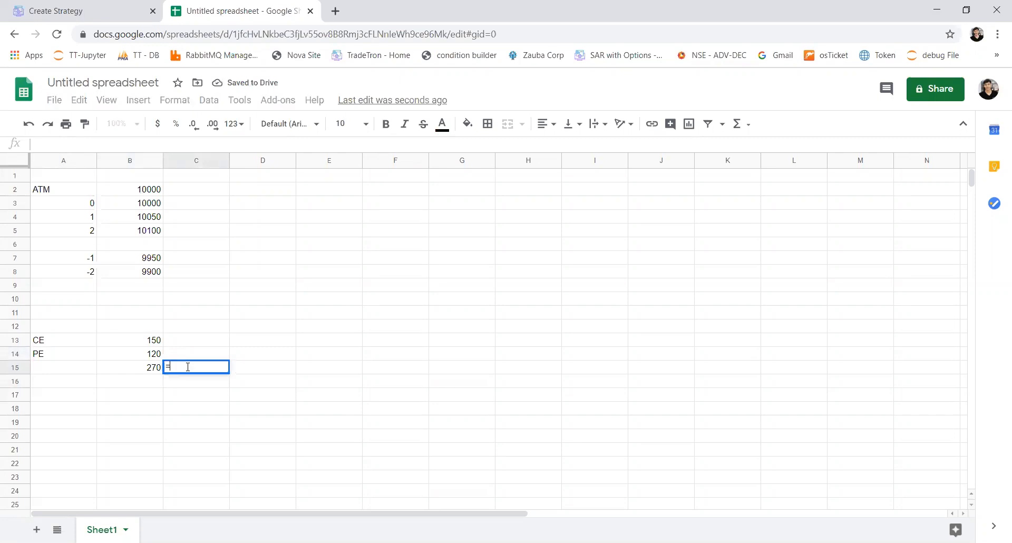
{"action": "key", "text": "Left"}
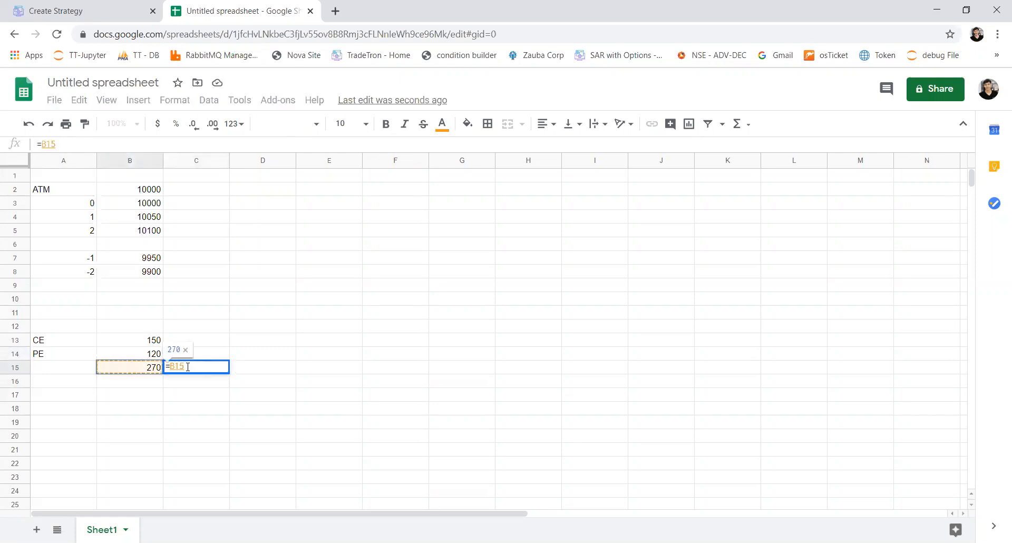
{"action": "type", "text": "*0.3"}
{"action": "key", "text": "Return"}
{"action": "left_click", "coordinate": [195, 370]}
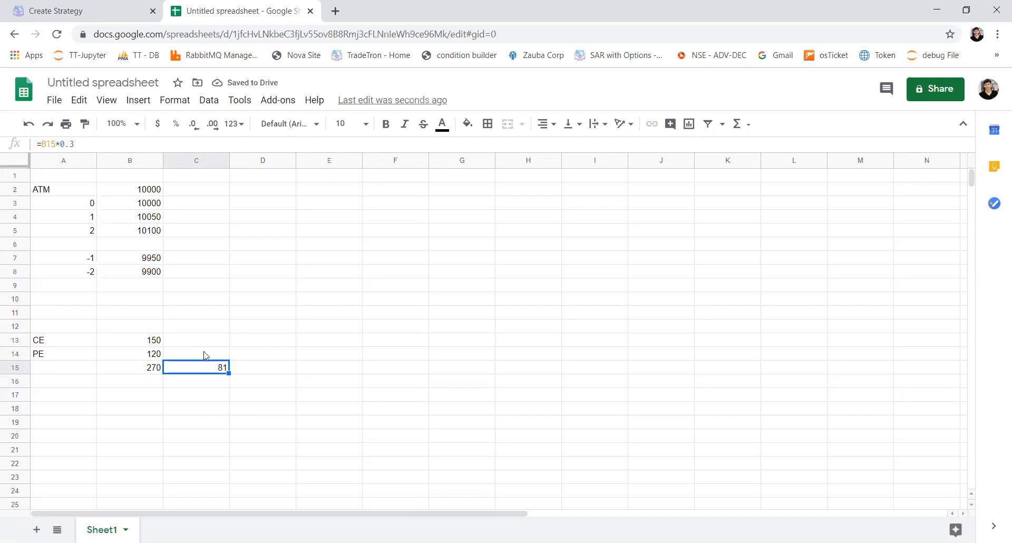
Switch back to TradeTron and insert the Positions Detail keyword after PNL > in the first condition row.
{"action": "left_click", "coordinate": [102, 14]}
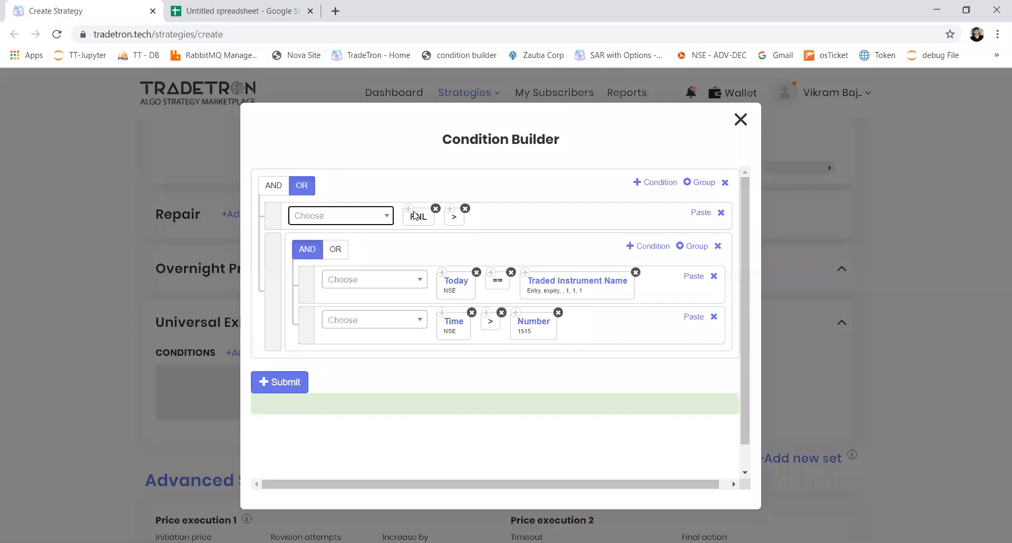
{"action": "left_click", "coordinate": [379, 221]}
{"action": "type", "text": "pos"}
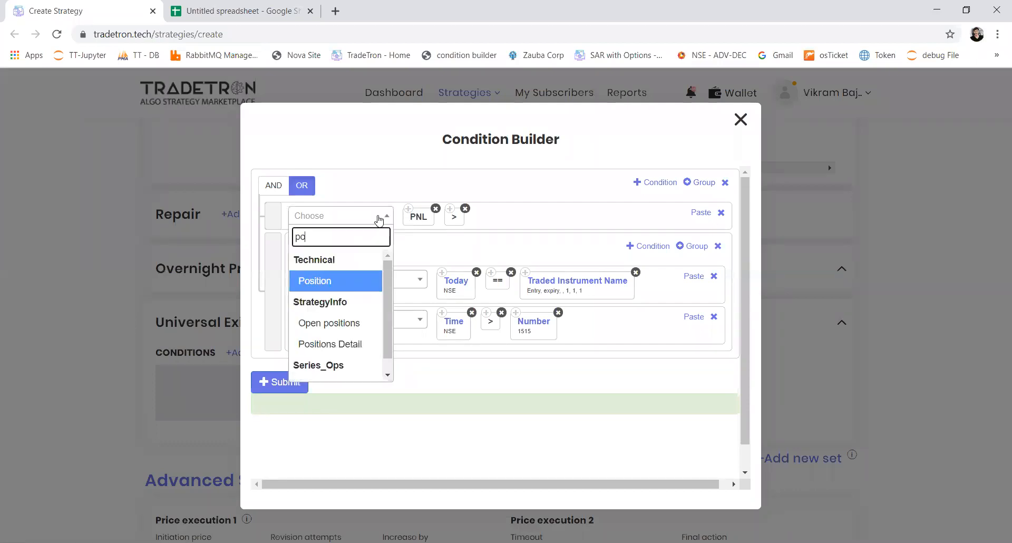
{"action": "key", "text": "Down"}
{"action": "key", "text": "Down"}
{"action": "key", "text": "Return"}
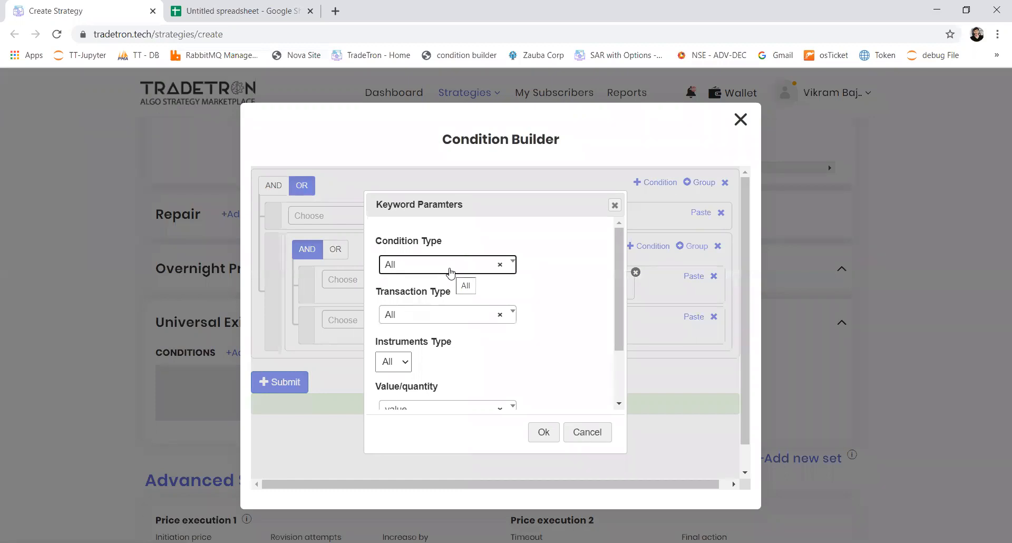
Set the Condition Type of the Positions Detail keyword to Entry.
{"action": "left_click", "coordinate": [450, 273]}
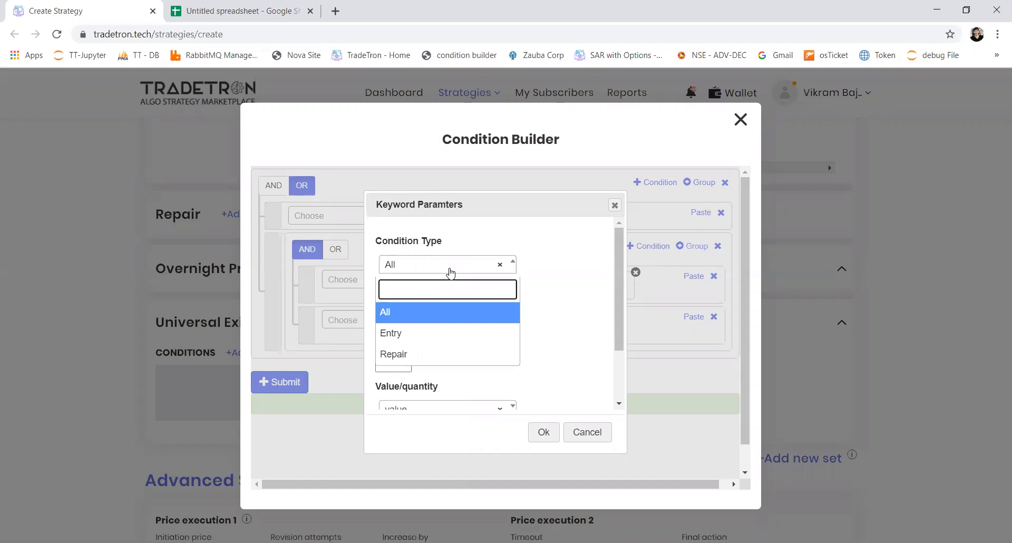
{"action": "key", "text": "Down"}
{"action": "key", "text": "Return"}
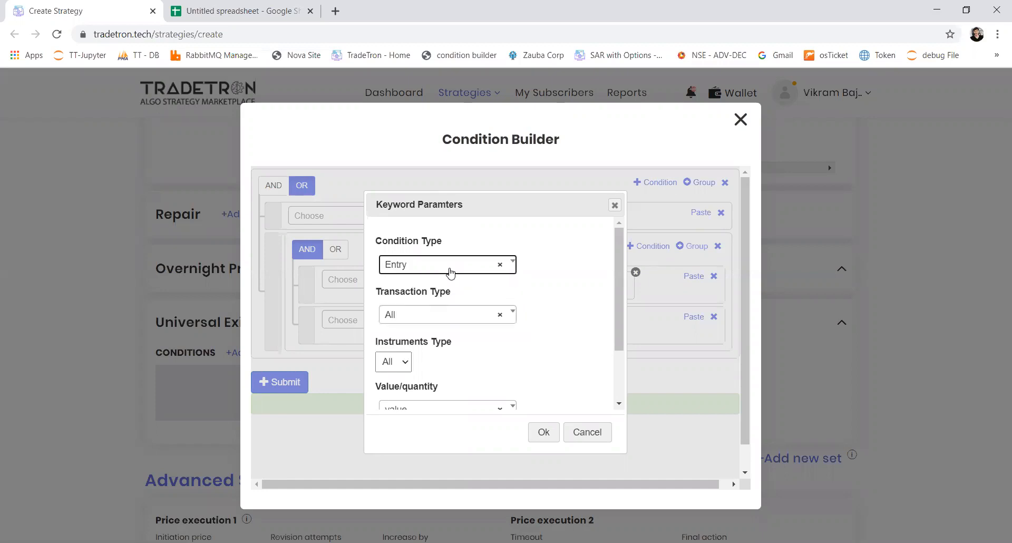
Try S as the Transaction Type before setting both it and the Instruments Type to All.
{"action": "left_click", "coordinate": [445, 320]}
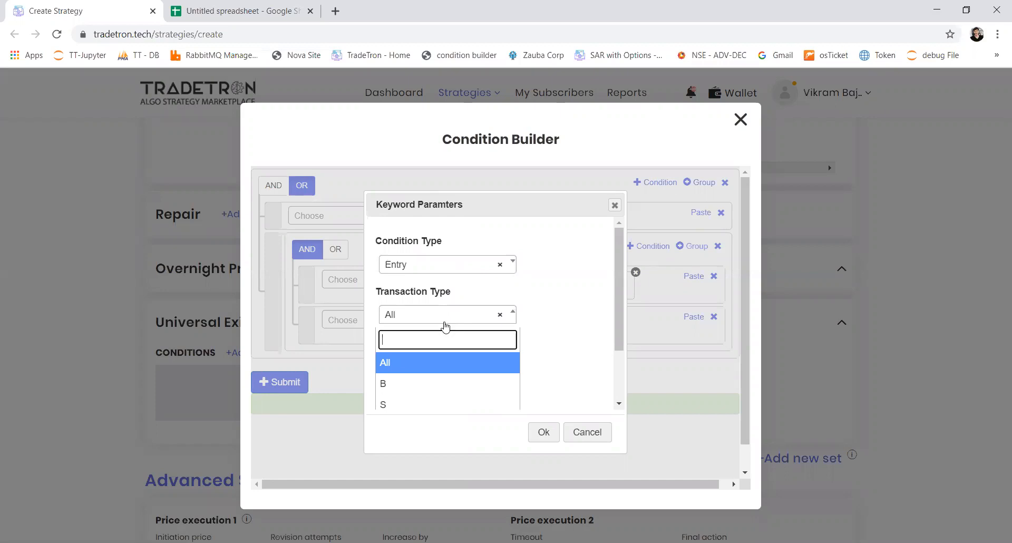
{"action": "left_click", "coordinate": [427, 403]}
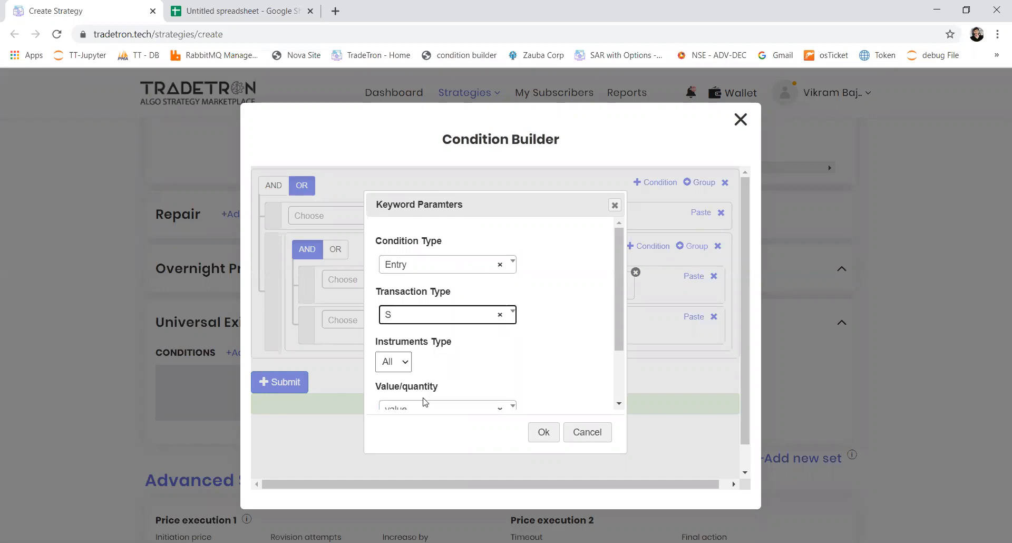
{"action": "left_click", "coordinate": [486, 316]}
{"action": "left_click", "coordinate": [449, 369]}
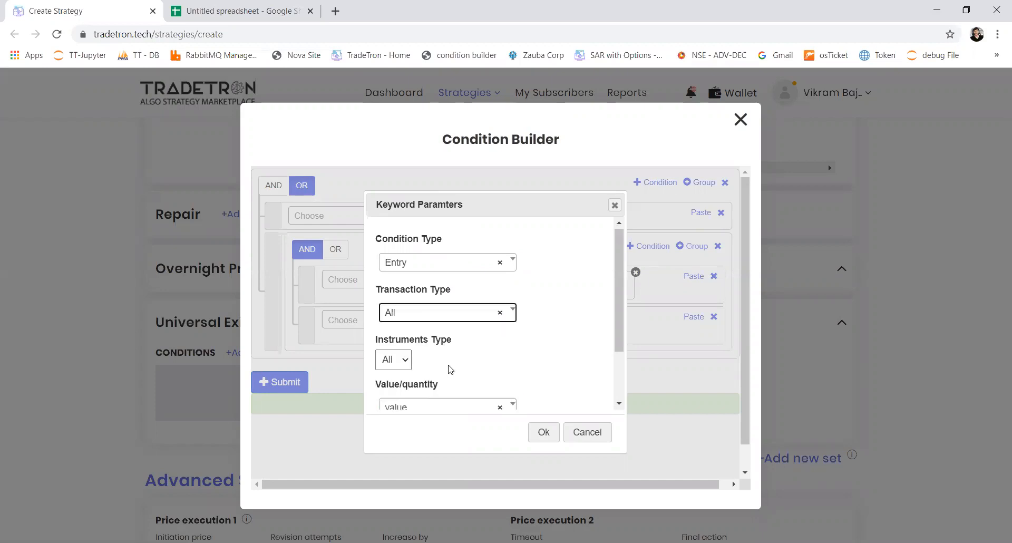
{"action": "scroll", "coordinate": [449, 368], "scroll_direction": "down", "scroll_amount": 2}
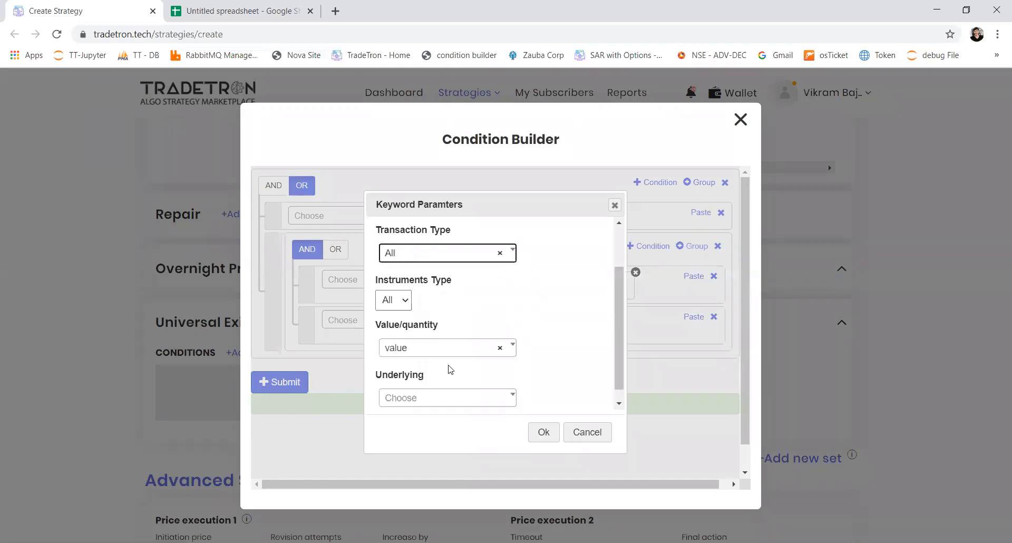
{"action": "left_click", "coordinate": [403, 292]}
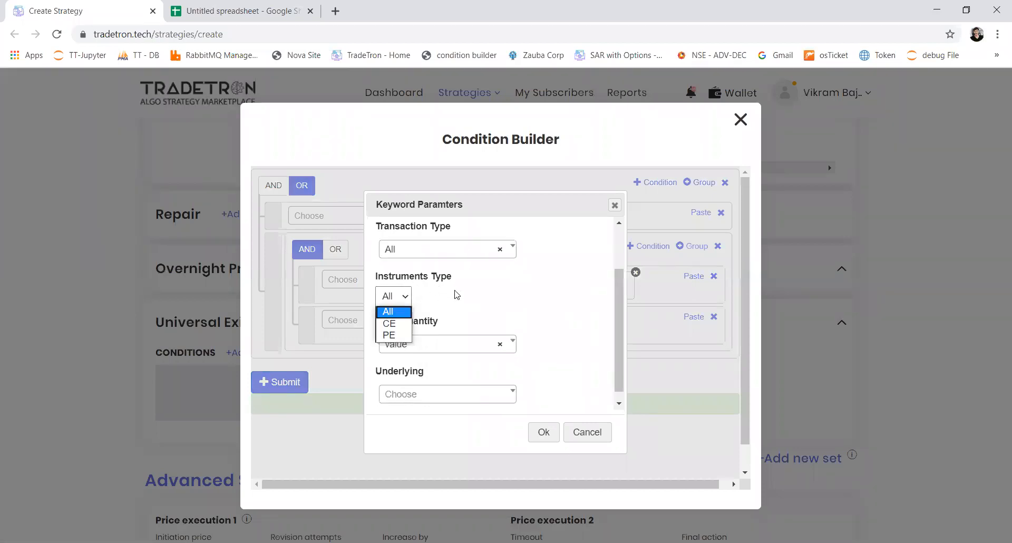
{"action": "left_click", "coordinate": [398, 316]}
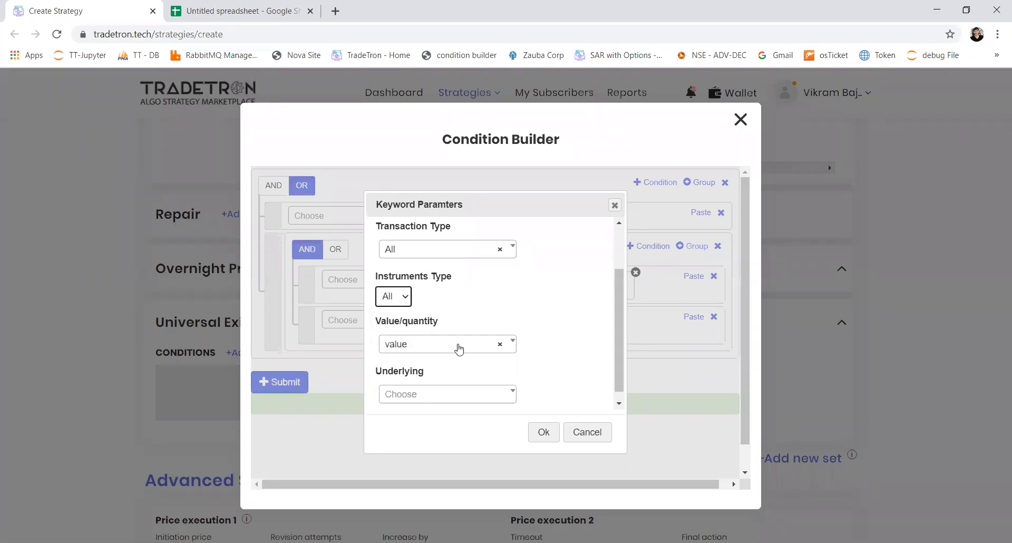
Choose List - NIFTY 50 as the Underlying of the Positions Detail keyword.
{"action": "left_click", "coordinate": [446, 397]}
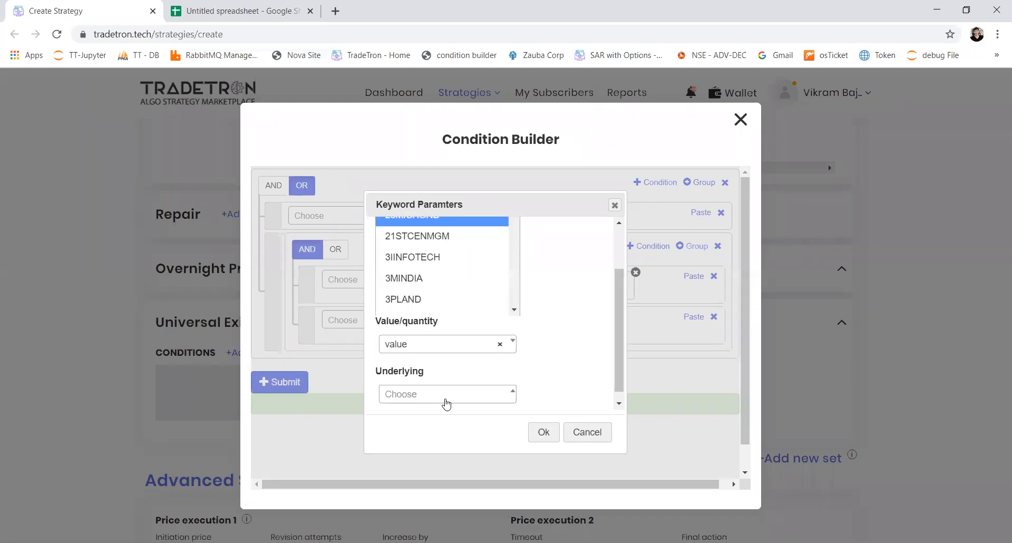
{"action": "type", "text": "nifty"}
{"action": "key", "text": "Down"}
{"action": "key", "text": "Down"}
{"action": "key", "text": "Down"}
{"action": "key", "text": "Return"}
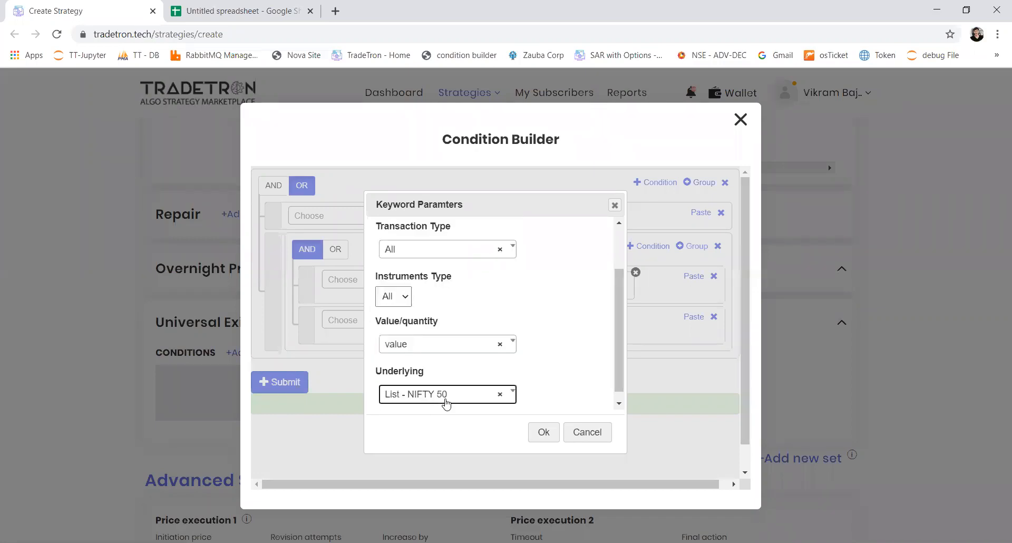
Set the Underlying to NIFTY 50 from the underlying instruments and confirm the Positions Detail parameters.
{"action": "left_click", "coordinate": [446, 401]}
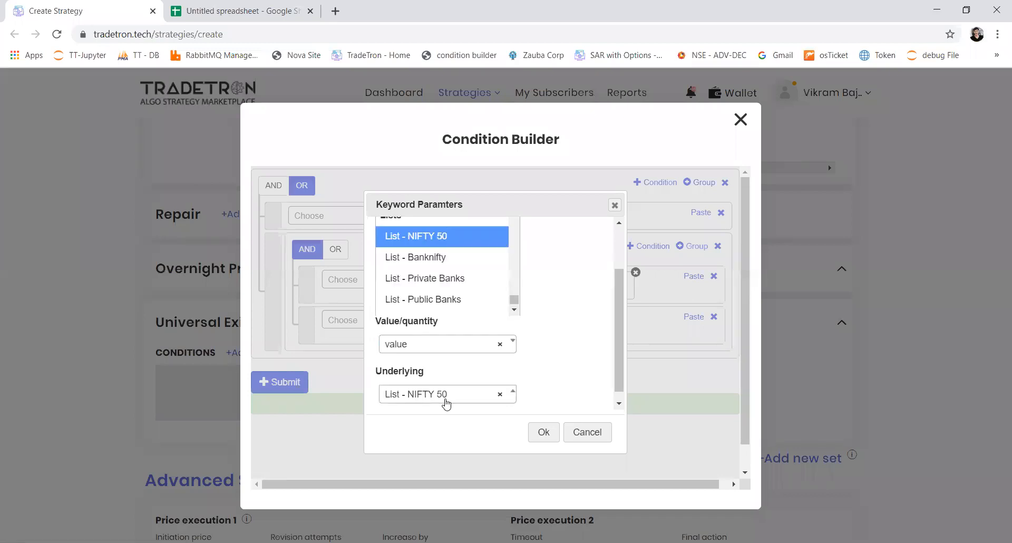
{"action": "type", "text": "nifty"}
{"action": "key", "text": "Down"}
{"action": "key", "text": "Down"}
{"action": "key", "text": "Up"}
{"action": "key", "text": "Up"}
{"action": "key", "text": "Up"}
{"action": "key", "text": "Up"}
{"action": "key", "text": "Up"}
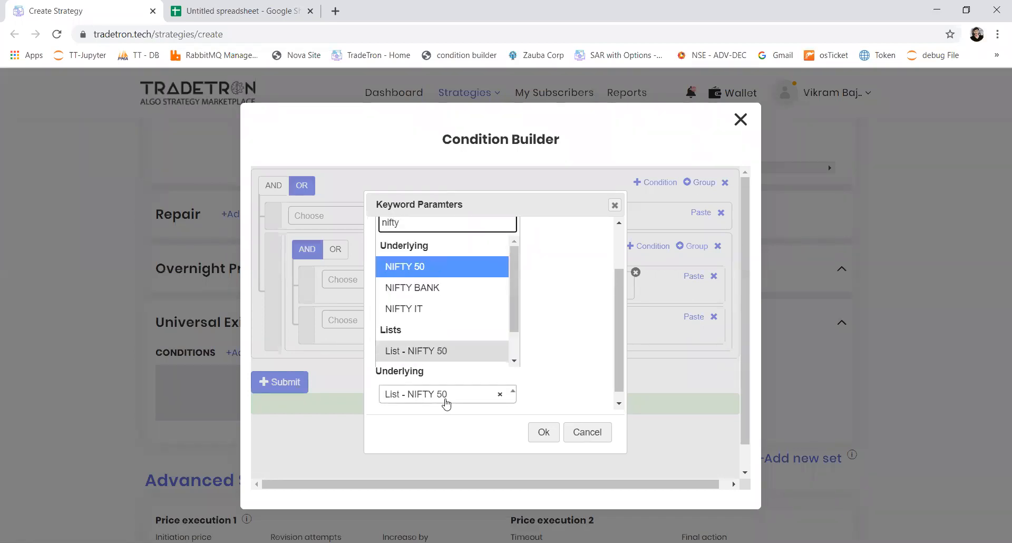
{"action": "key", "text": "Return"}
{"action": "left_click", "coordinate": [543, 431]}
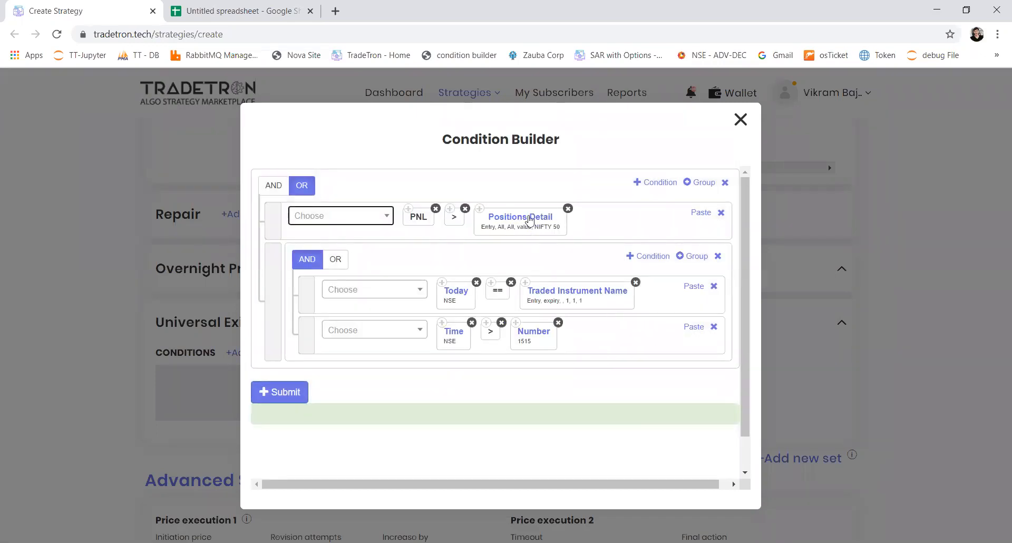
Switch to the Google Sheets spreadsheet, enter =75*5 in C13, and fill it down to C14.
{"action": "left_click", "coordinate": [255, 12]}
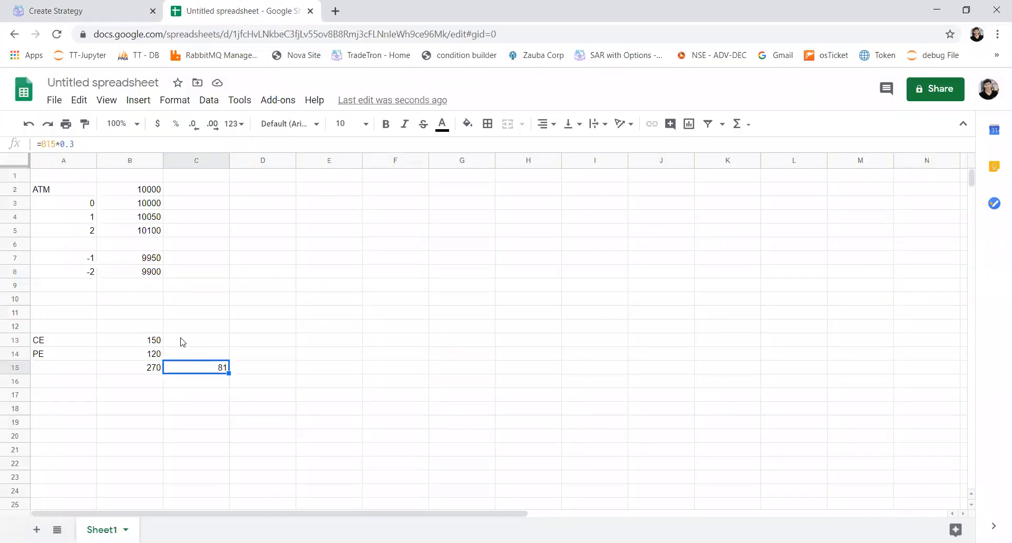
{"action": "left_click", "coordinate": [228, 339]}
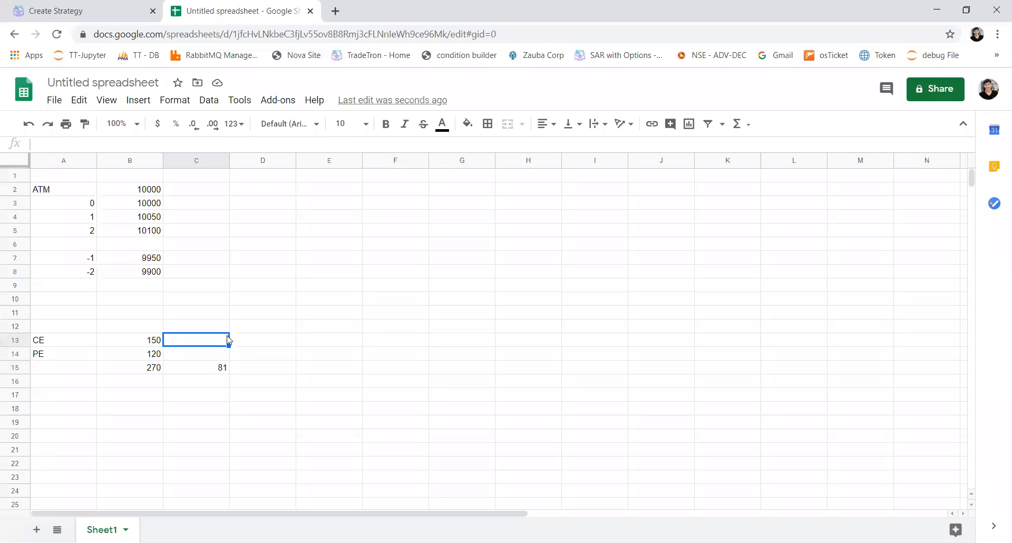
{"action": "type", "text": "=2.5*B13"}
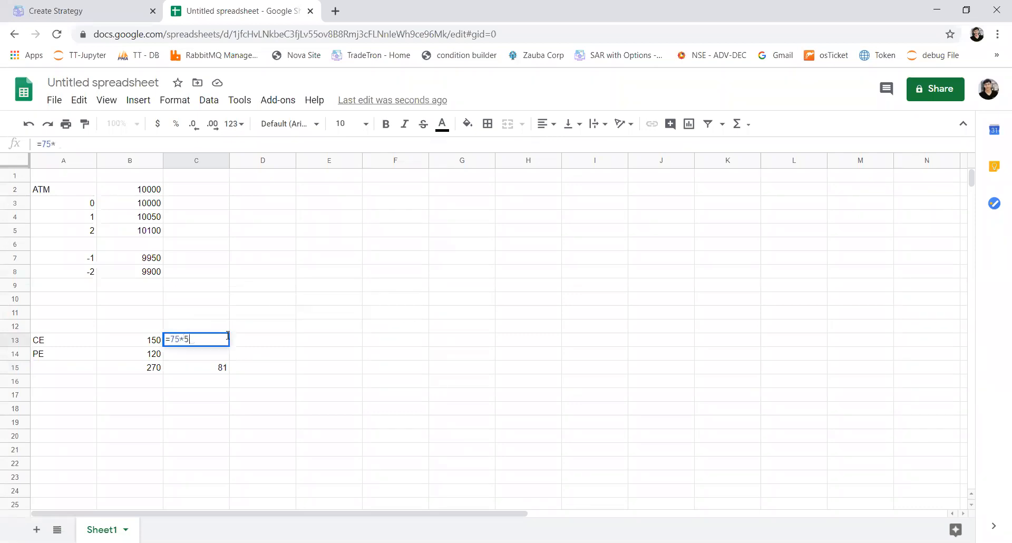
{"action": "key", "text": "Return"}
{"action": "key", "text": "Up"}
{"action": "key", "text": "shift+Down"}
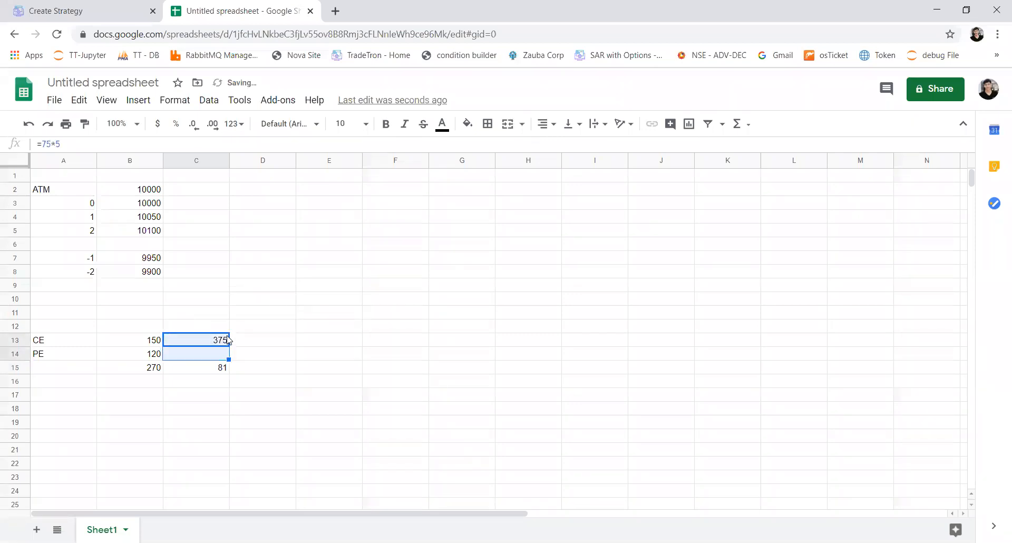
{"action": "key", "text": "ctrl+d"}
{"action": "key", "text": "Right"}
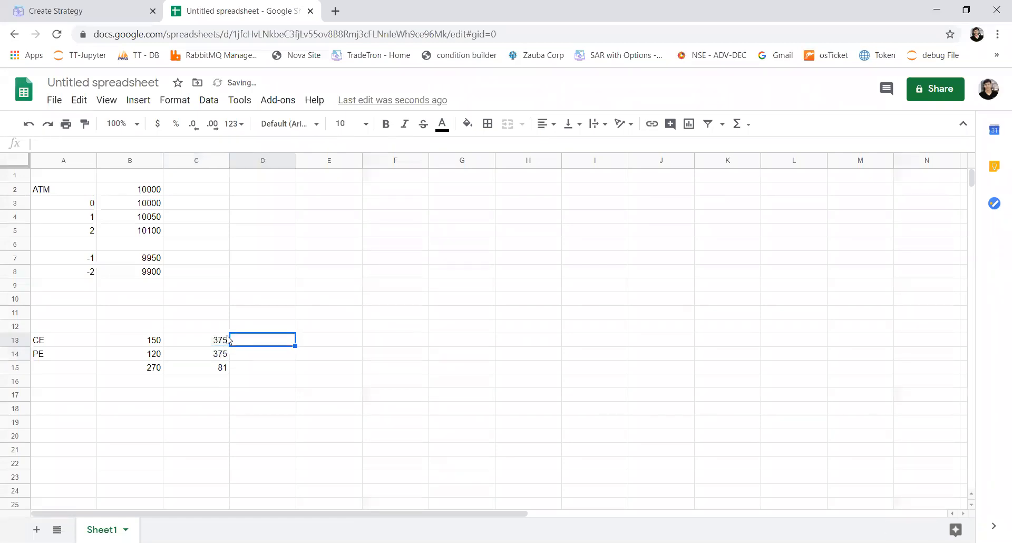
Negate the 75*5 formulas in C13 and C14 to give a short quantity of -375 each.
{"action": "key", "text": "Left"}
{"action": "key", "text": "F2"}
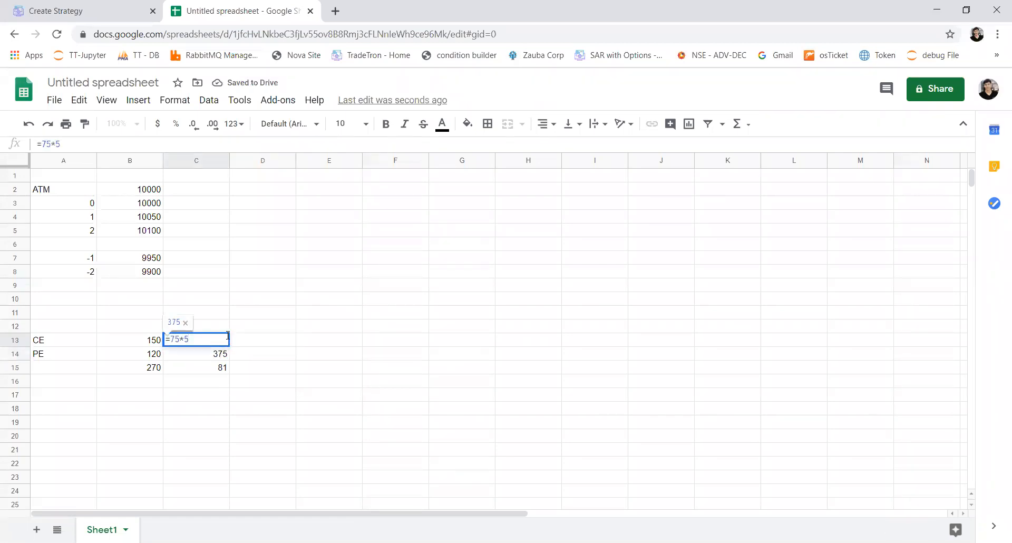
{"action": "type", "text": "-"}
{"action": "key", "text": "Return"}
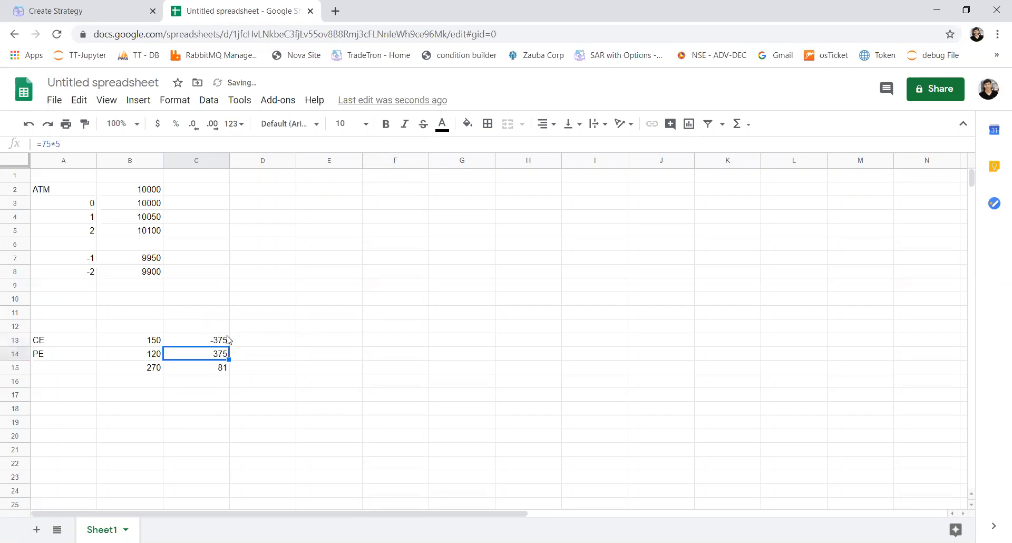
{"action": "key", "text": "F2"}
{"action": "key", "text": "Left"}
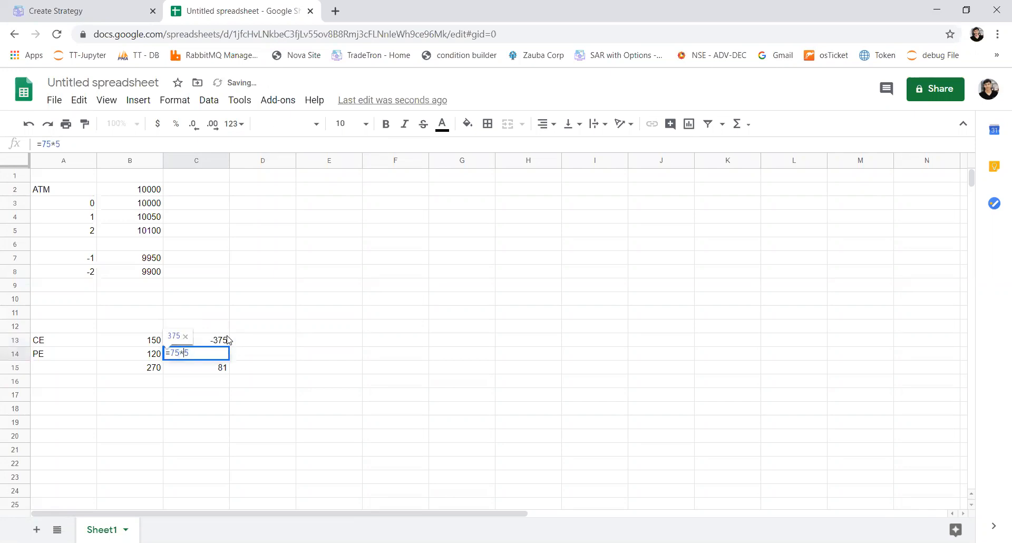
{"action": "type", "text": "-"}
{"action": "key", "text": "Return"}
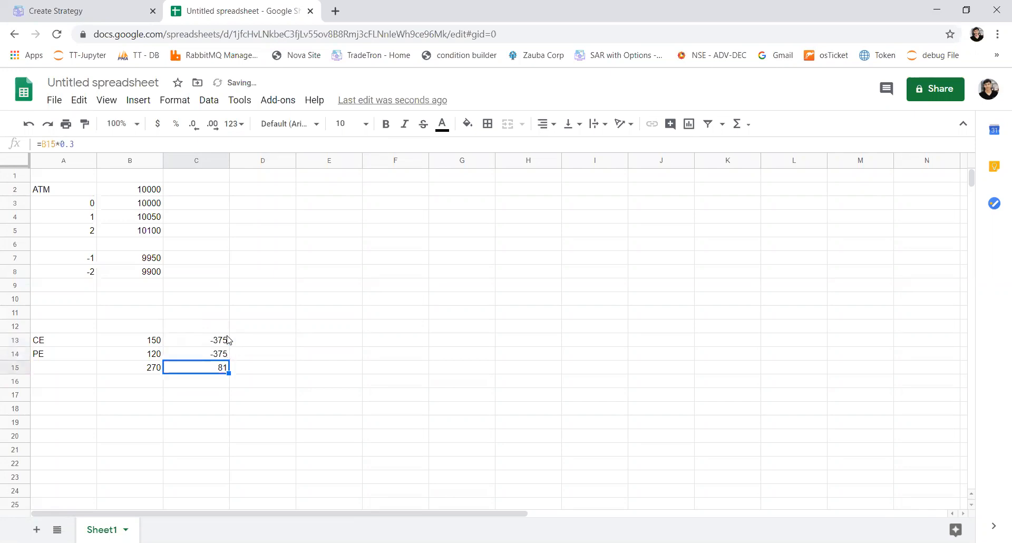
Enter =C13*B13 in D13 to multiply the CE quantity by its premium.
{"action": "key", "text": "Up"}
{"action": "key", "text": "Right"}
{"action": "key", "text": "Up"}
{"action": "type", "text": "="}
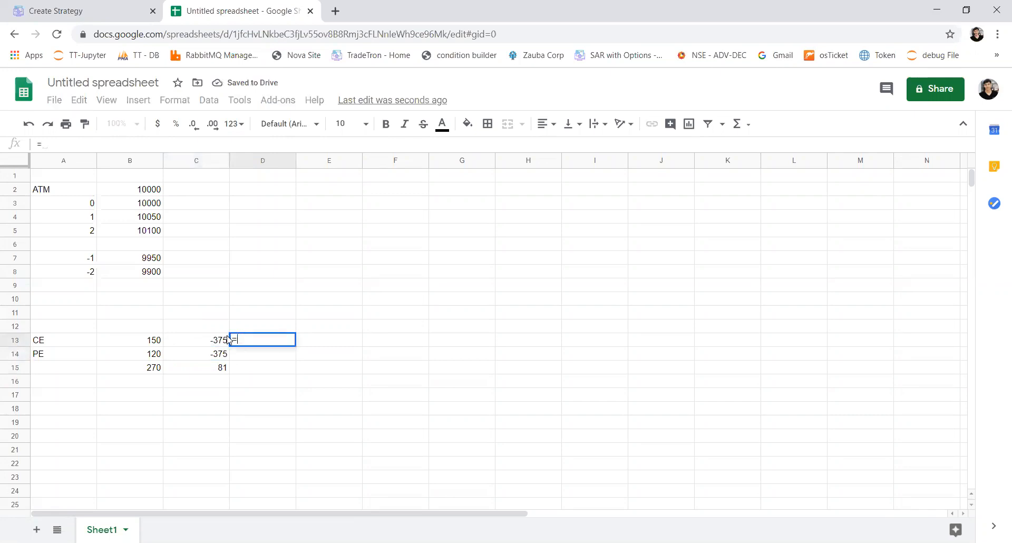
{"action": "key", "text": "Left"}
{"action": "type", "text": "*"}
{"action": "key", "text": "Left"}
{"action": "key", "text": "Left"}
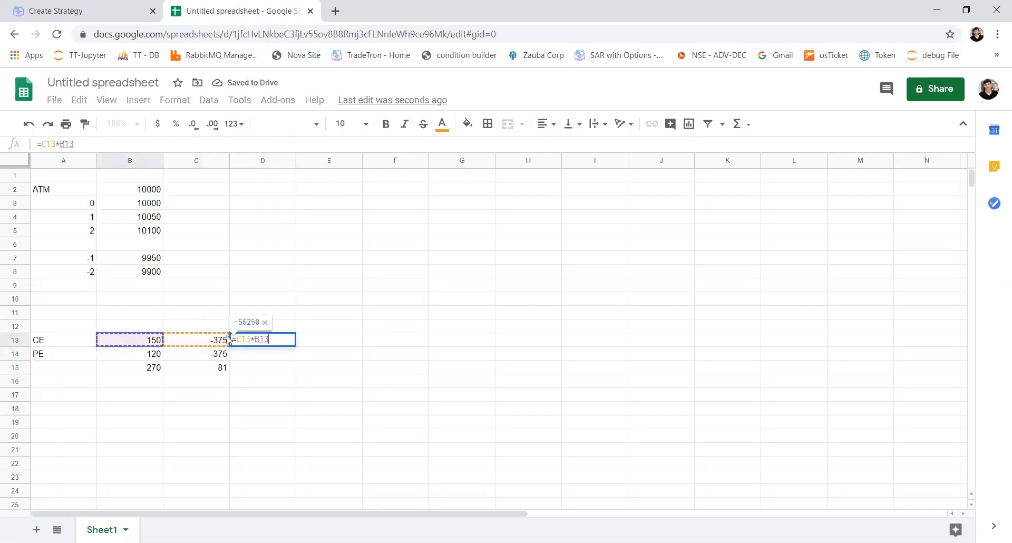
{"action": "key", "text": "Return"}
Fill the D13 formula down to D14 for the PE row.
{"action": "key", "text": "Up"}
{"action": "key", "text": "shift+Down"}
{"action": "key", "text": "shift+Down"}
{"action": "key", "text": "shift+Up"}
{"action": "key", "text": "ctrl+d"}
Total the CE and PE values in D15 with =D14+D13.
{"action": "key", "text": "Down"}
{"action": "key", "text": "Down"}
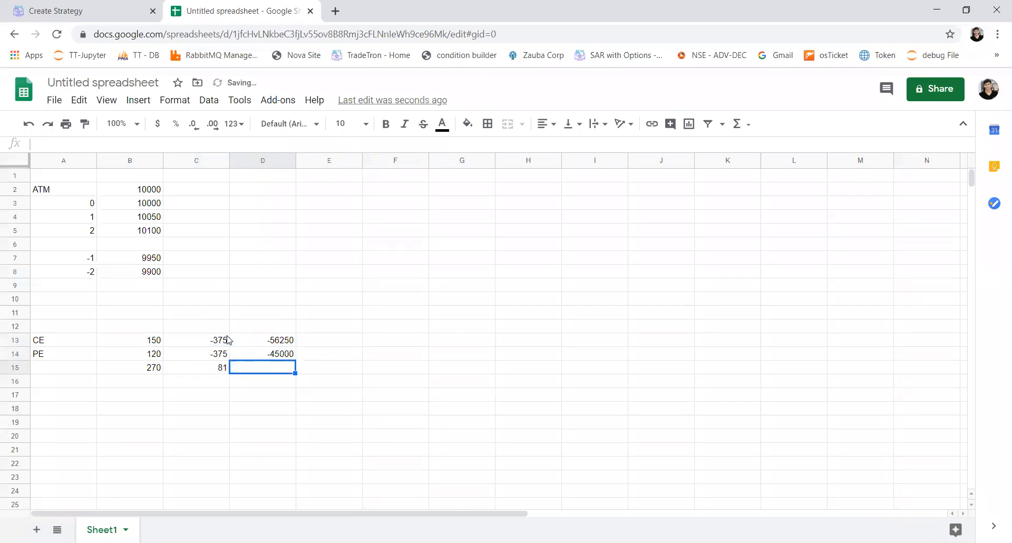
{"action": "type", "text": "="}
{"action": "key", "text": "Up"}
{"action": "type", "text": "+"}
{"action": "key", "text": "Up"}
{"action": "key", "text": "Up"}
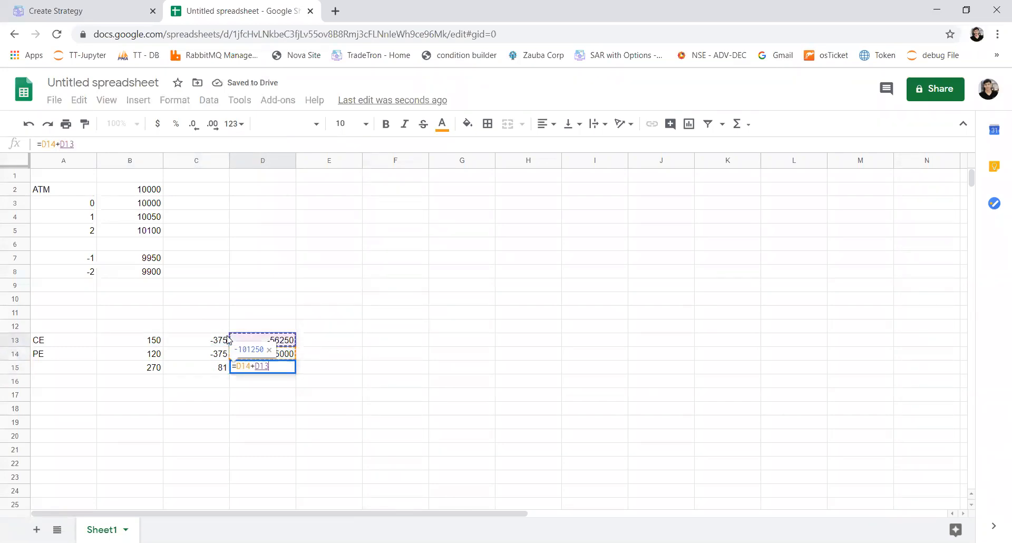
{"action": "key", "text": "Return"}
{"action": "left_click", "coordinate": [253, 370]}
Compare the Positions Detail keyword on the TradeTron Create Strategy page with the spreadsheet total in D15 and return to the condition builder.
{"action": "left_click", "coordinate": [99, 12]}
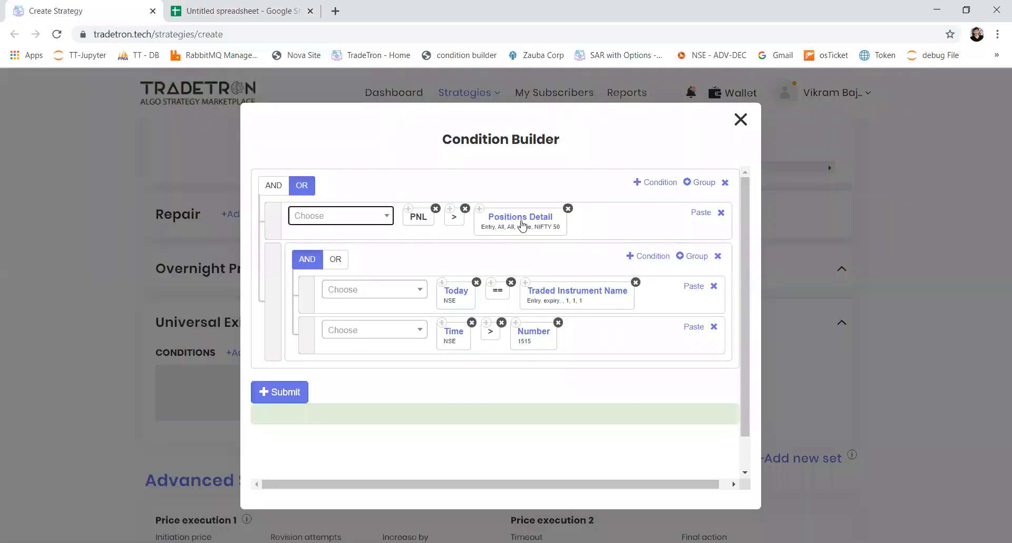
{"action": "left_click", "coordinate": [242, 11]}
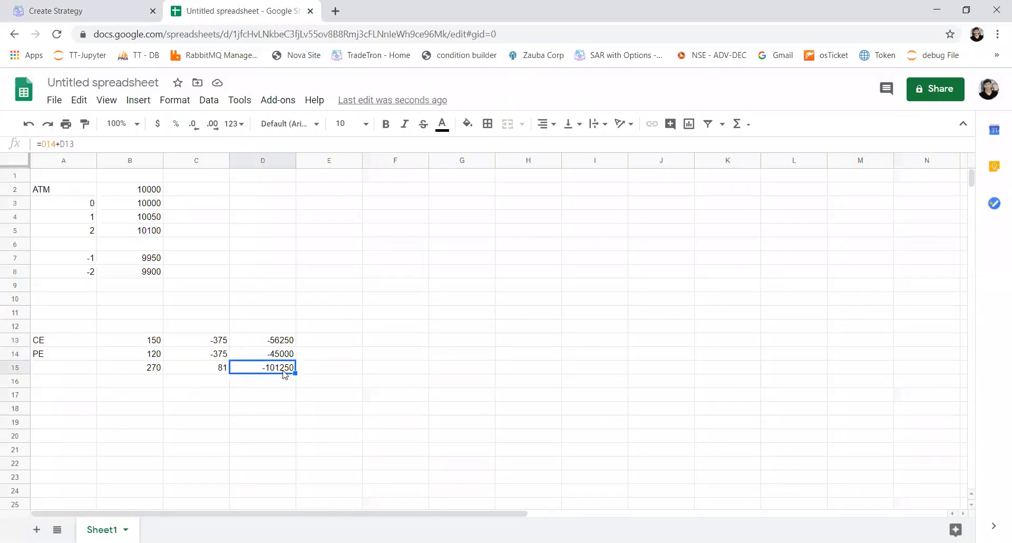
{"action": "left_click", "coordinate": [112, 15]}
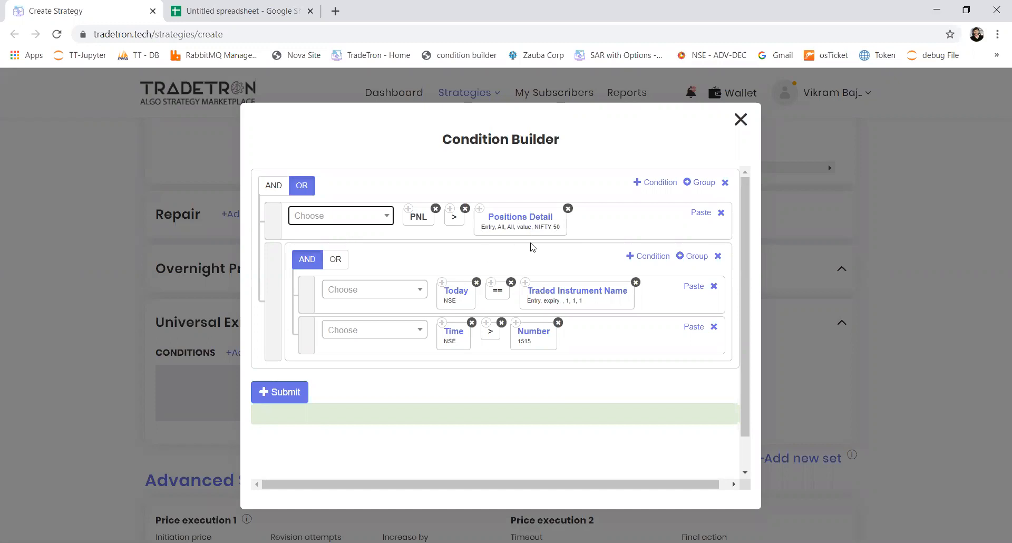
Append a * operator and a Number keyword of -1 after Positions Detail in the PNL condition.
{"action": "left_click", "coordinate": [372, 218]}
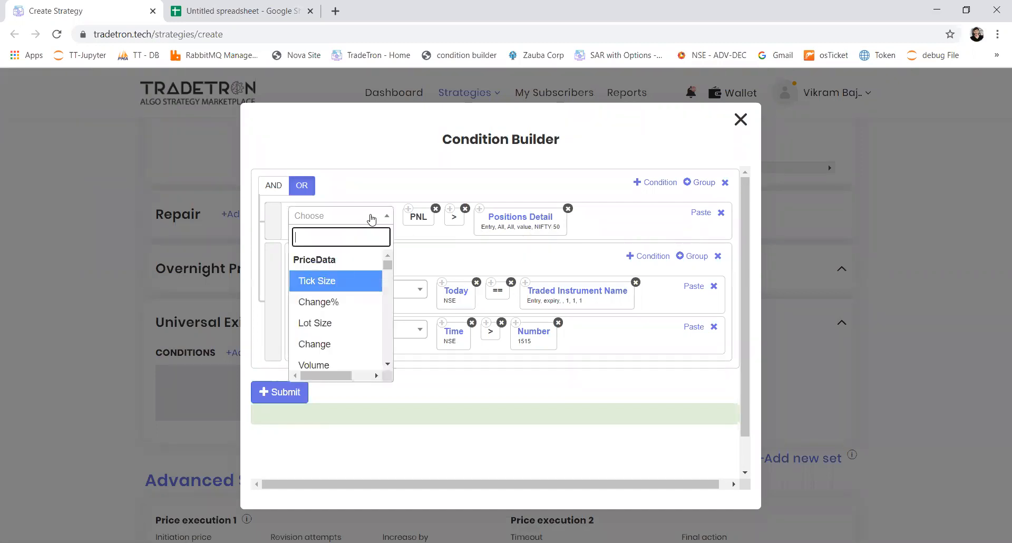
{"action": "type", "text": "*"}
{"action": "key", "text": "Return"}
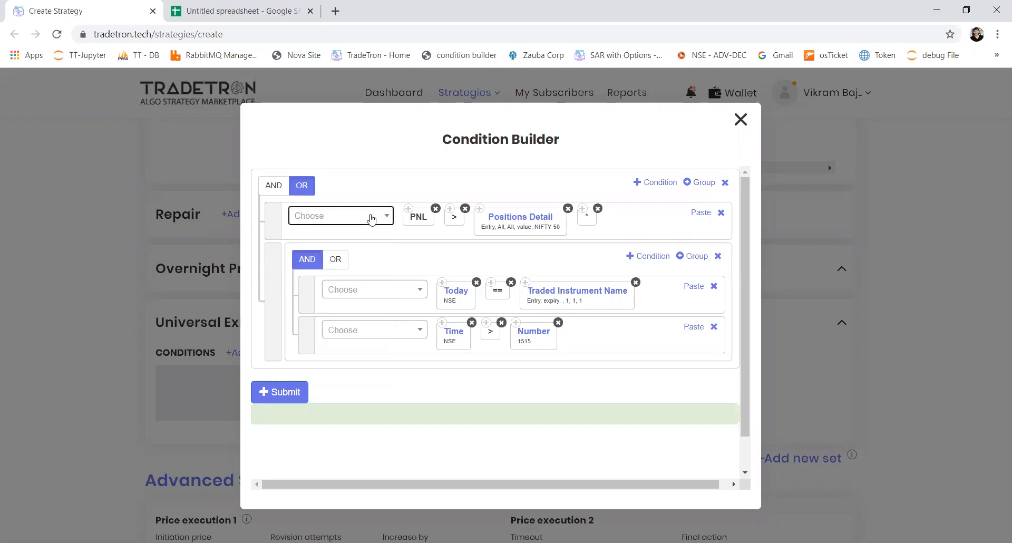
{"action": "left_click", "coordinate": [371, 218]}
{"action": "type", "text": "numb"}
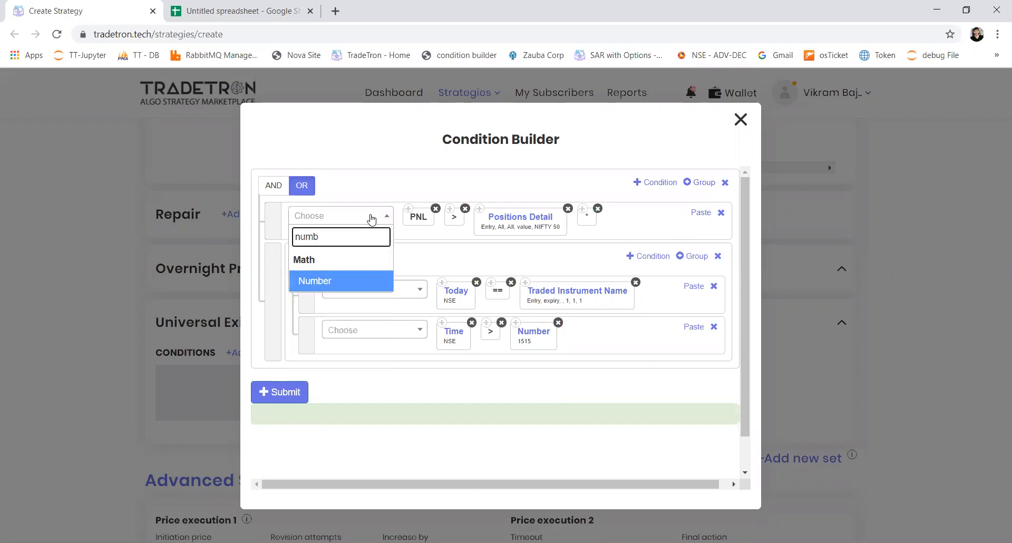
{"action": "key", "text": "Return"}
{"action": "type", "text": "-1"}
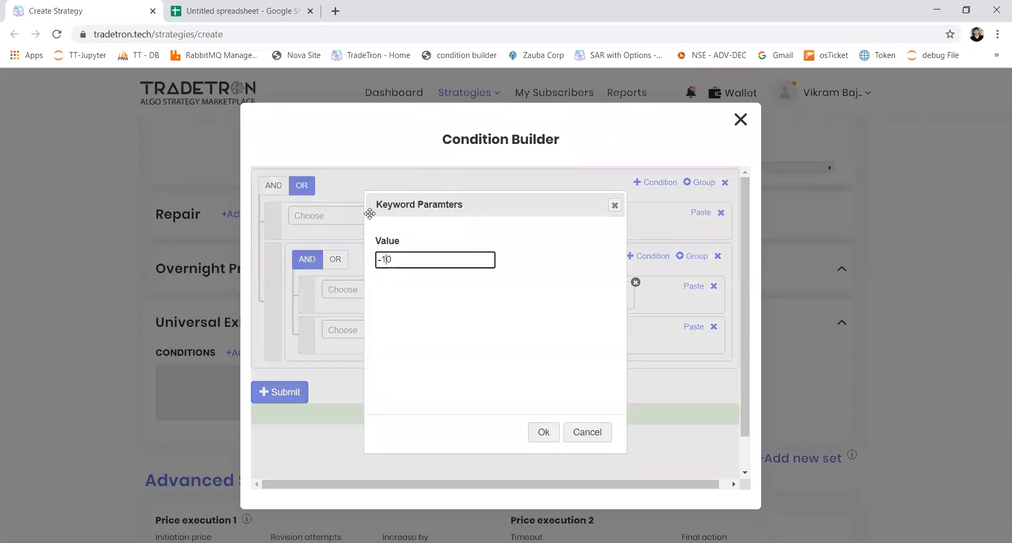
{"action": "key", "text": "Return"}
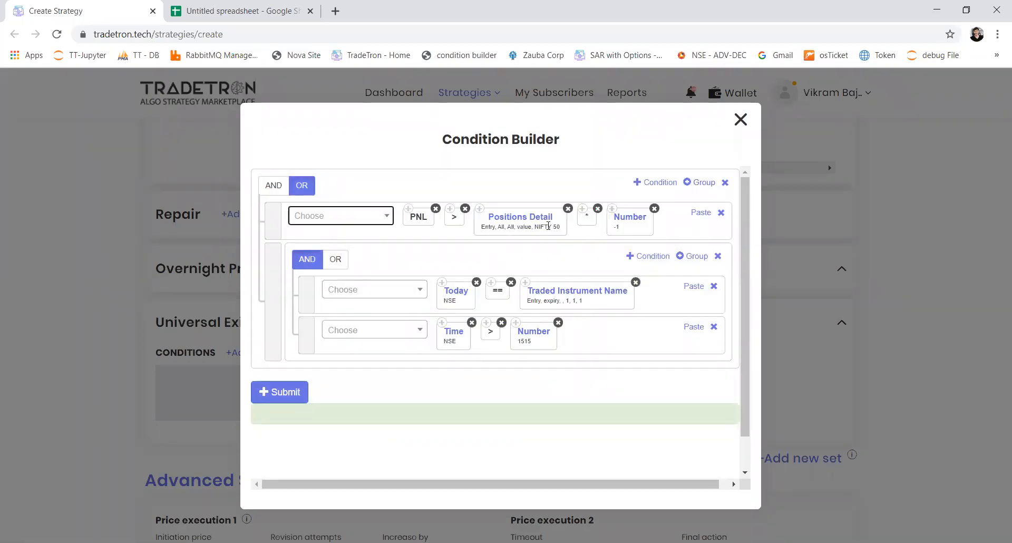
Multiply the PNL condition's right side by a further Number keyword of 0.3.
{"action": "left_click", "coordinate": [353, 225]}
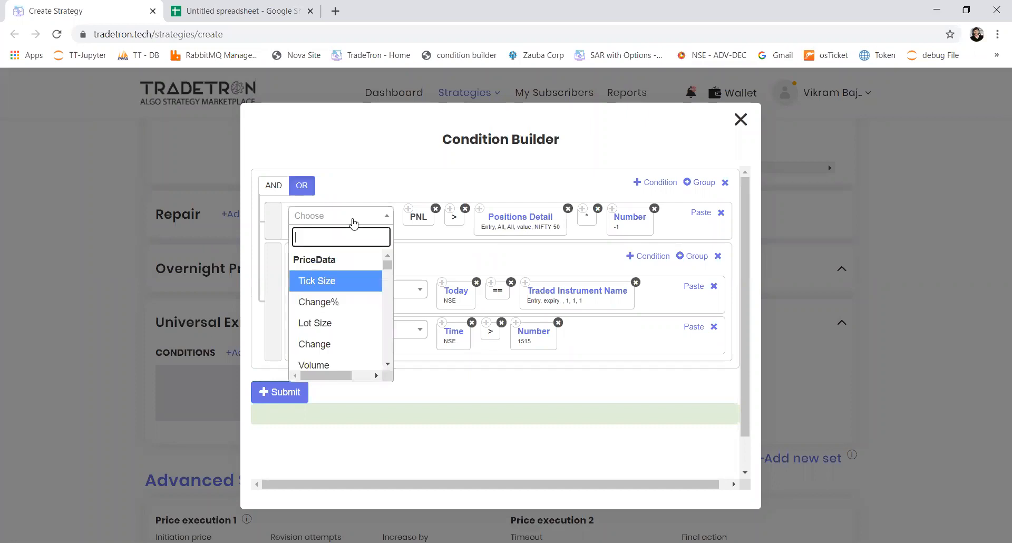
{"action": "type", "text": "*"}
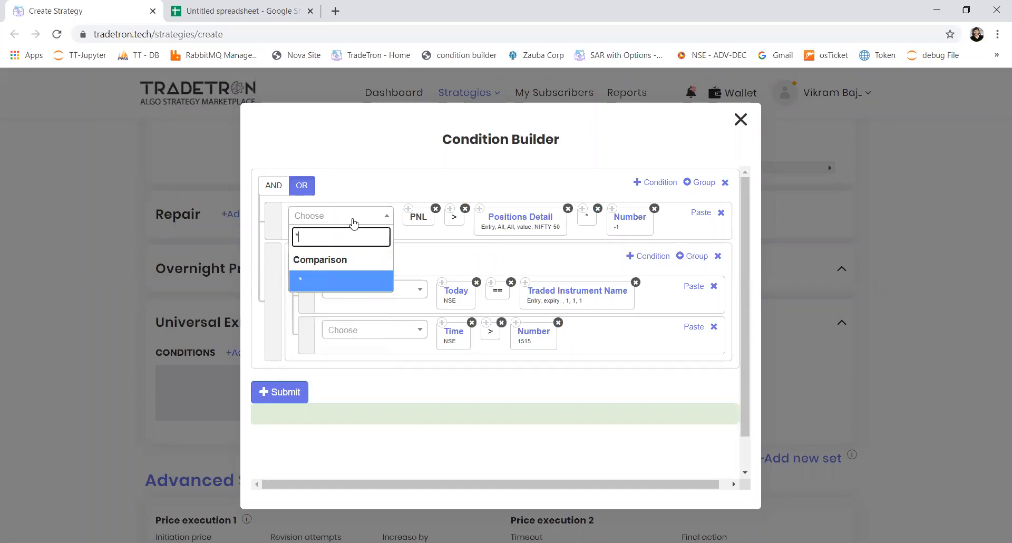
{"action": "key", "text": "Return"}
{"action": "left_click", "coordinate": [353, 225]}
{"action": "type", "text": "number"}
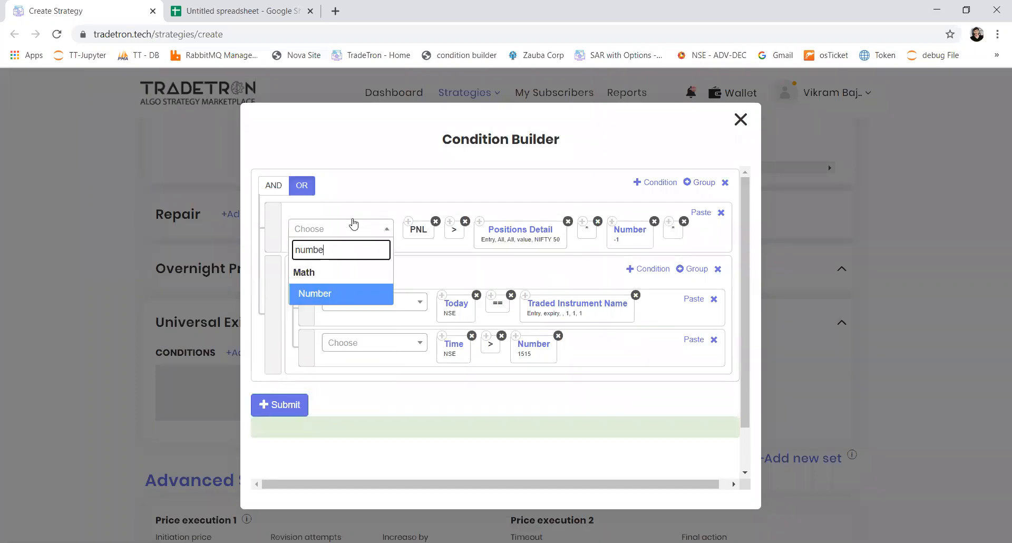
{"action": "key", "text": "Return"}
{"action": "type", "text": "."}
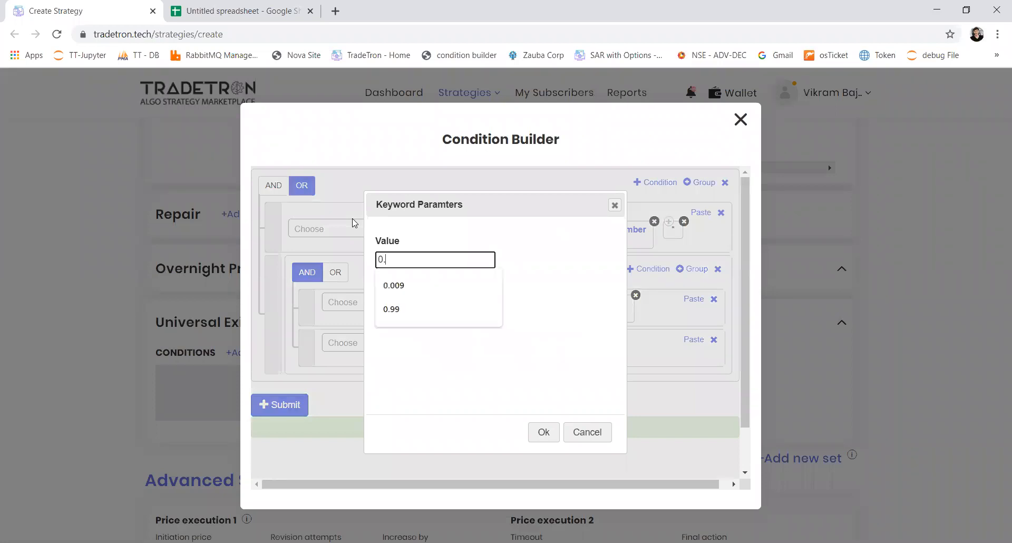
{"action": "type", "text": "3"}
{"action": "key", "text": "Return"}
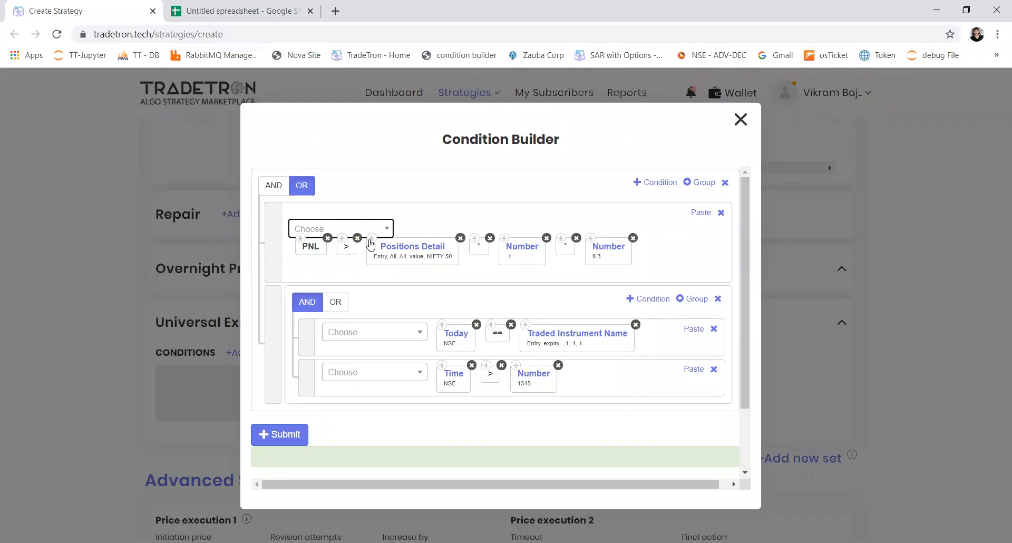
Add another condition to the outer OR group, paste a copy of PNL into it, and append the < operator.
{"action": "left_click", "coordinate": [665, 186]}
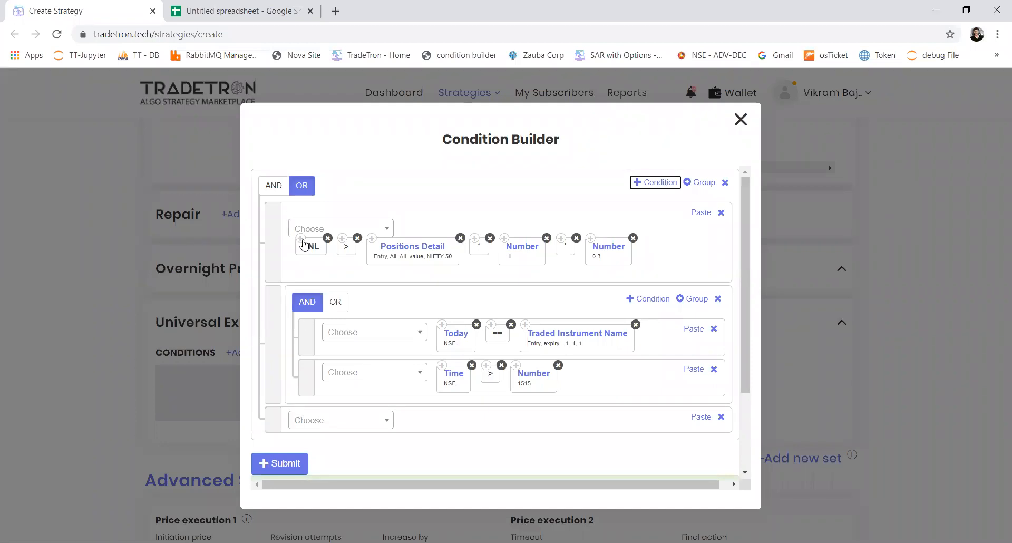
{"action": "left_click", "coordinate": [700, 417]}
{"action": "left_click", "coordinate": [354, 430]}
{"action": "type", "text": "<"}
{"action": "key", "text": "Return"}
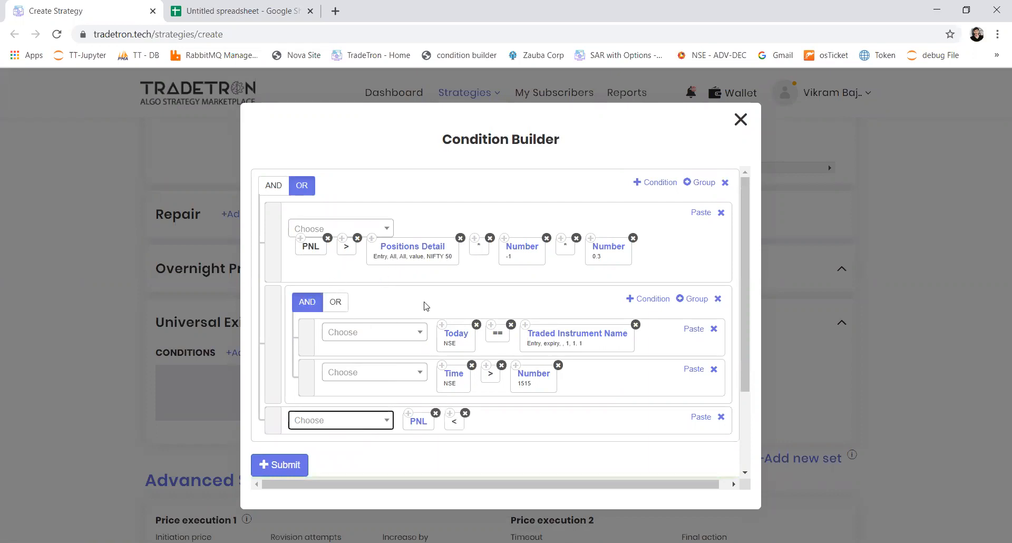
Copy Positions Detail, the * operator and the Number 0.3 keyword from the first condition into the new PNL < condition.
{"action": "left_click", "coordinate": [372, 238]}
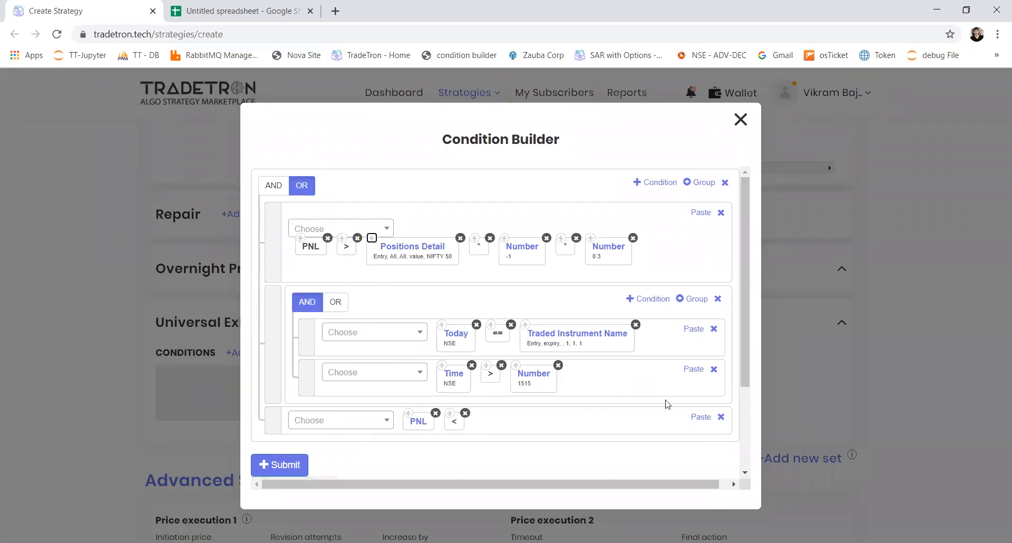
{"action": "left_click", "coordinate": [700, 417]}
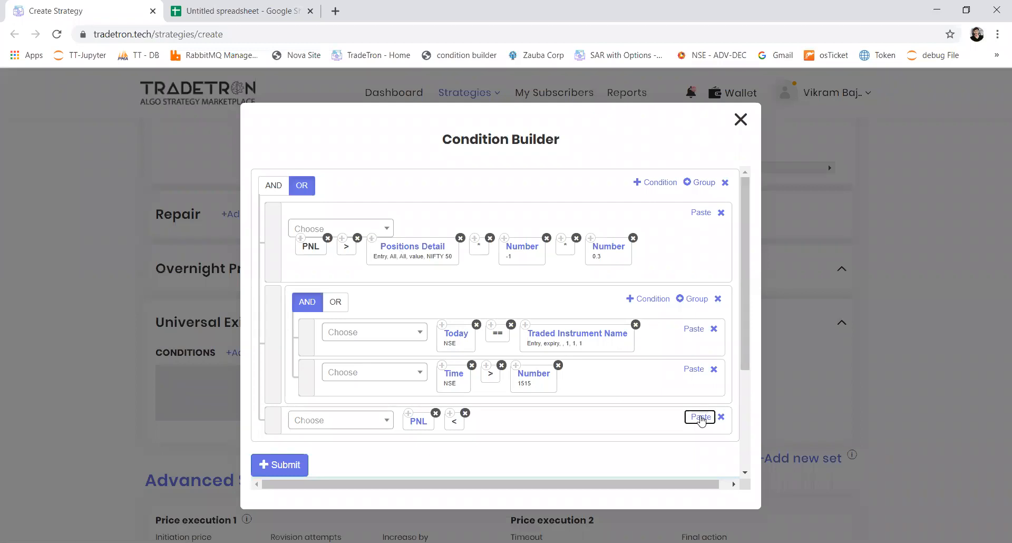
{"action": "left_click", "coordinate": [475, 238]}
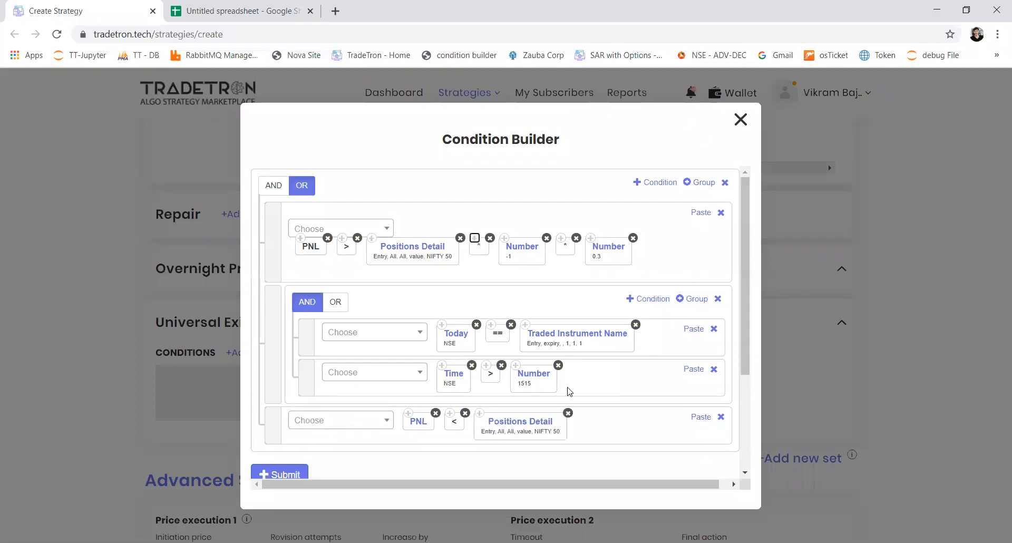
{"action": "left_click", "coordinate": [700, 417]}
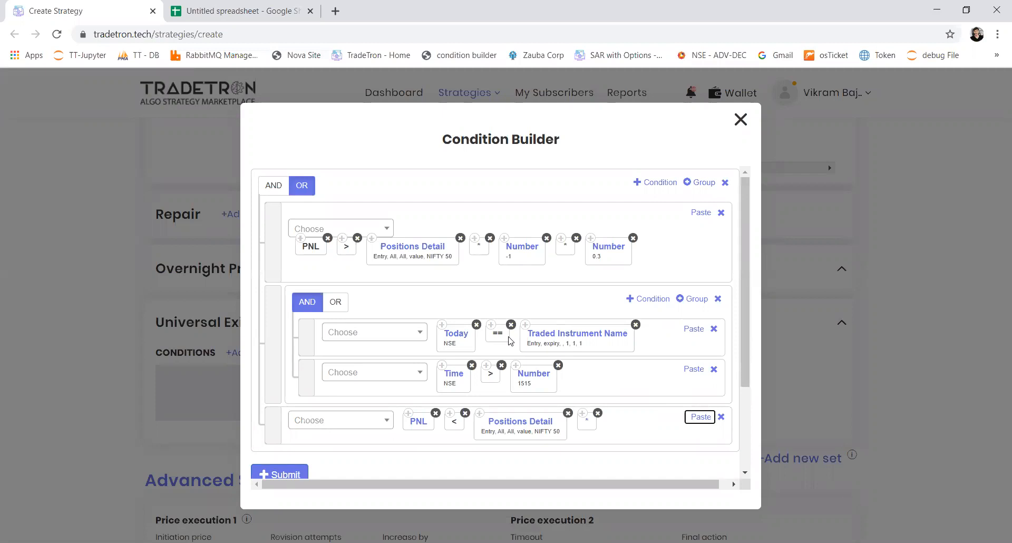
{"action": "left_click", "coordinate": [590, 238]}
{"action": "left_click", "coordinate": [692, 417]}
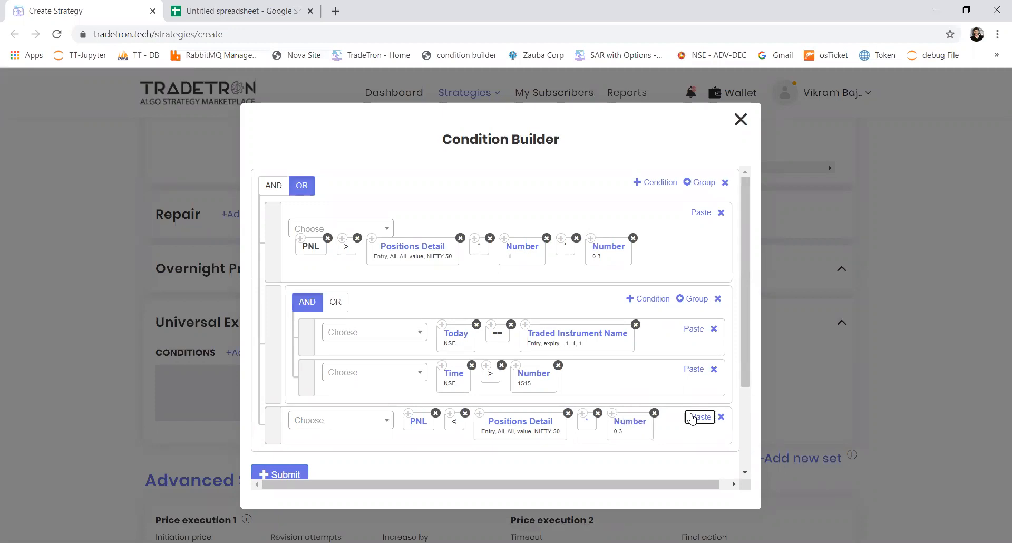
Check the new condition's 0.3 parameter, submit the condition builder, and copy the Universal Exit conditions.
{"action": "left_click", "coordinate": [632, 424]}
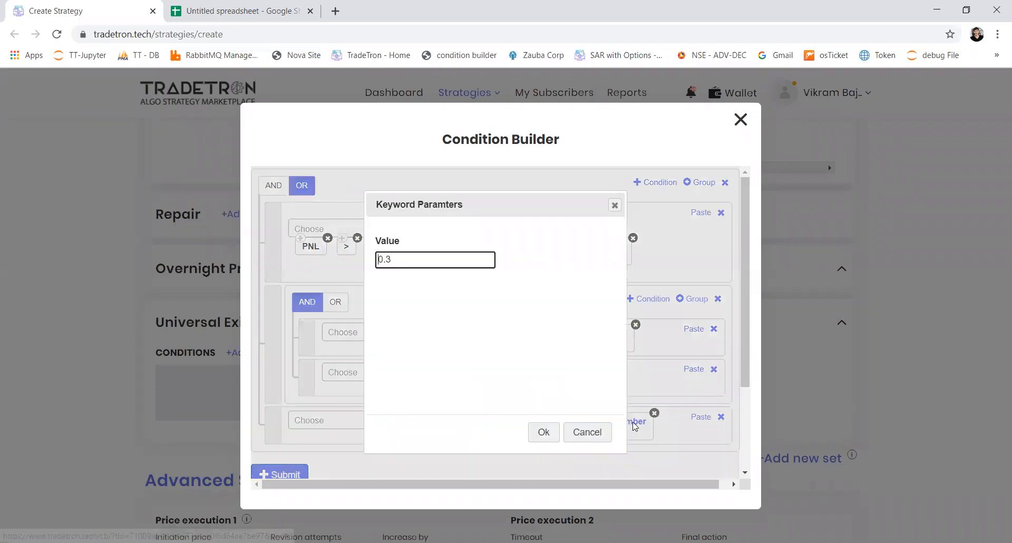
{"action": "left_click", "coordinate": [615, 206]}
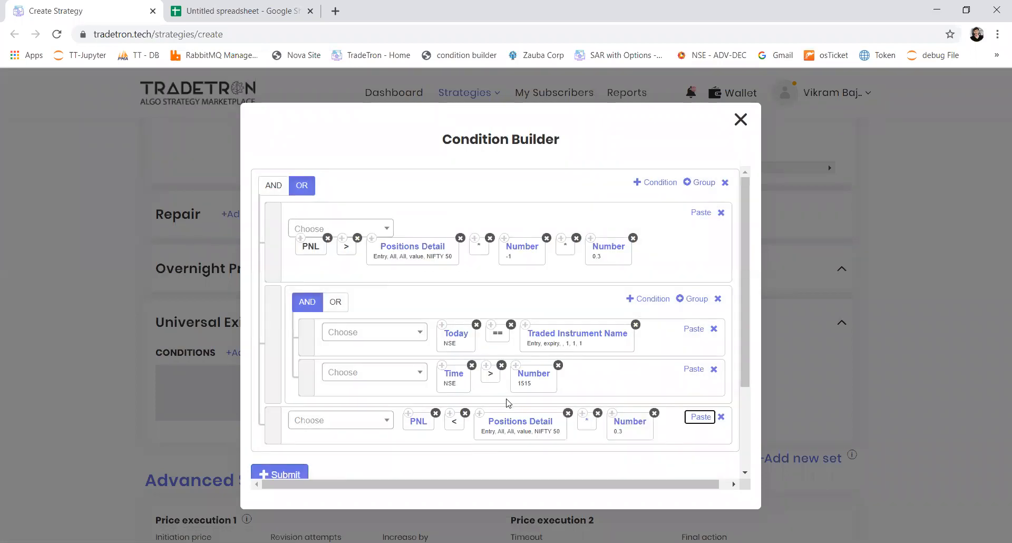
{"action": "left_click", "coordinate": [286, 470]}
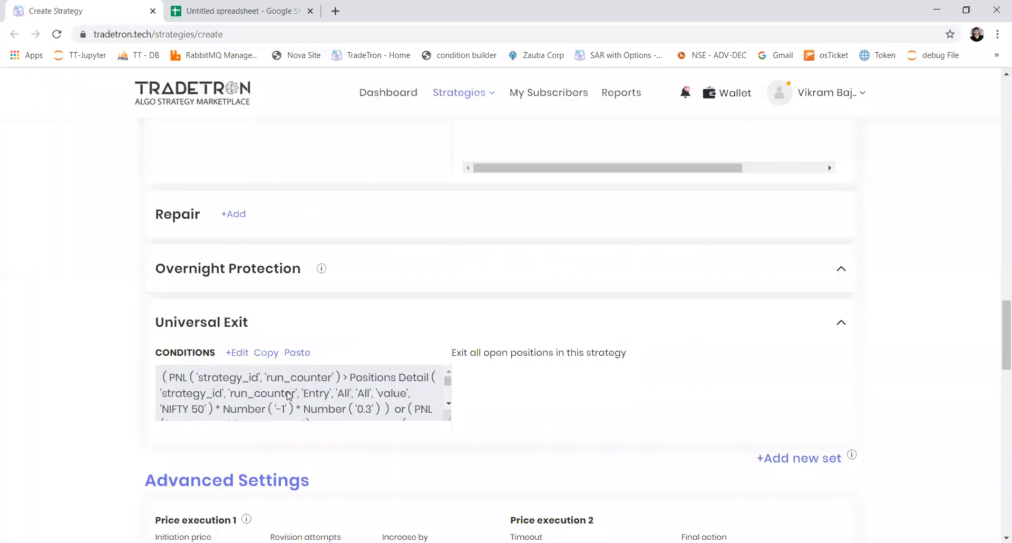
{"action": "left_click", "coordinate": [275, 353]}
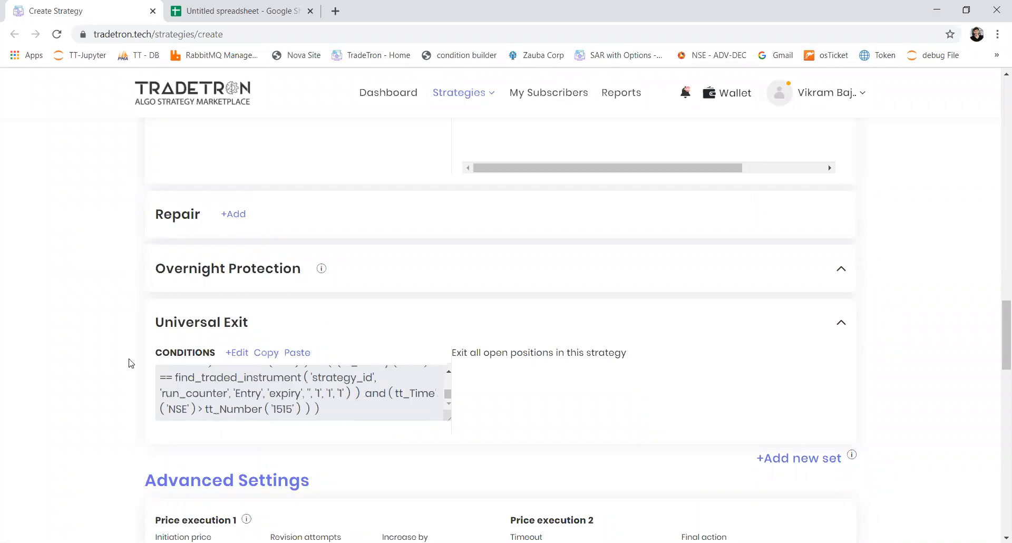
Set the Trailing Stop Loss in Advanced Settings to activate at 3000.
{"action": "scroll", "coordinate": [126, 364], "scroll_direction": "down", "scroll_amount": 5}
{"action": "scroll", "coordinate": [126, 363], "scroll_direction": "down", "scroll_amount": 2}
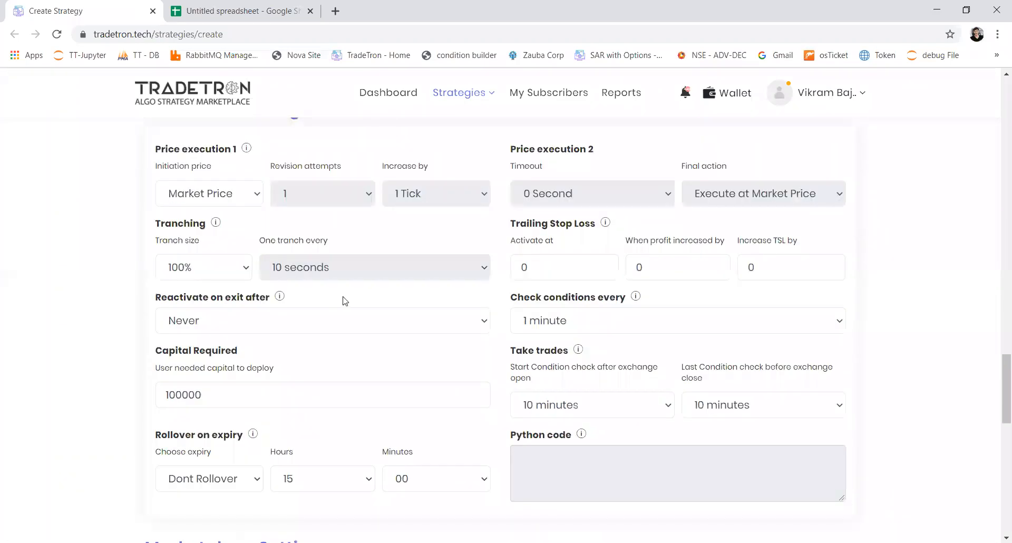
{"action": "double_click", "coordinate": [525, 267]}
{"action": "type", "text": "5000"}
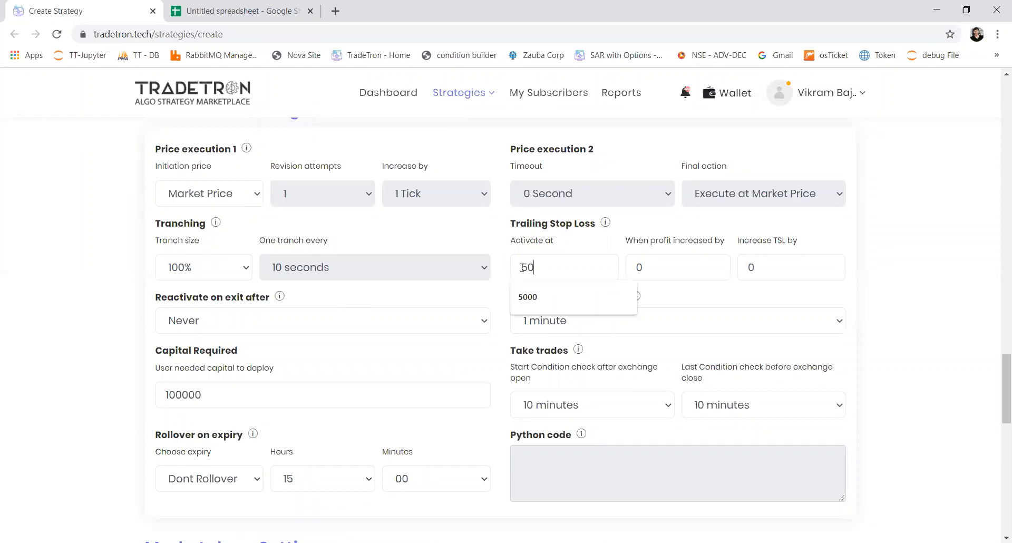
{"action": "key", "text": "BackSpace"}
{"action": "key", "text": "BackSpace"}
{"action": "key", "text": "BackSpace"}
{"action": "key", "text": "BackSpace"}
{"action": "type", "text": "3000"}
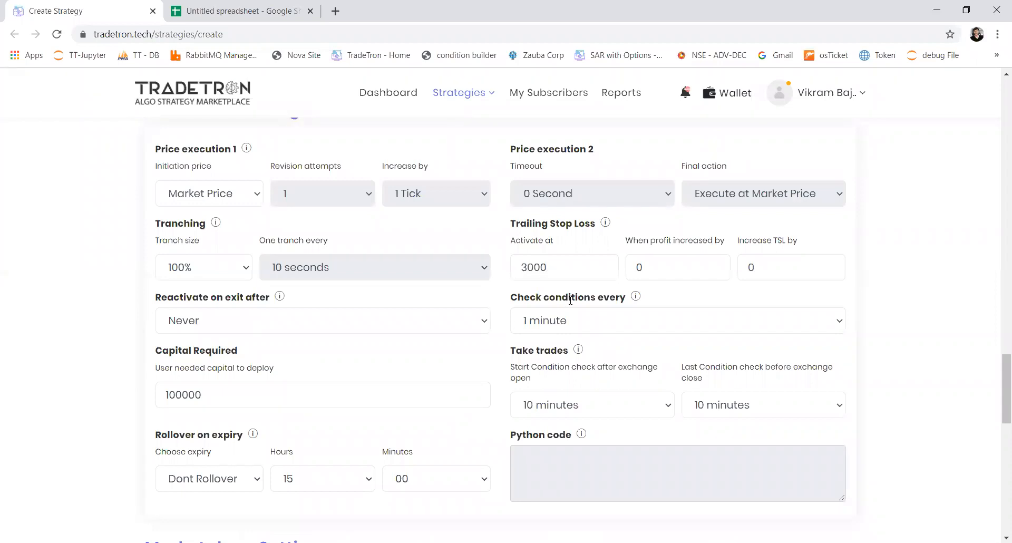
Set the Trailing Stop Loss to increase by 1 whenever profit increases by 1.
{"action": "key", "text": "Tab"}
{"action": "type", "text": "1"}
{"action": "key", "text": "Tab"}
{"action": "type", "text": "1"}
{"action": "double_click", "coordinate": [575, 269]}
{"action": "left_click", "coordinate": [636, 270]}
Set Tranching to a 25% tranch size with one tranch every 5 seconds.
{"action": "left_click", "coordinate": [241, 269]}
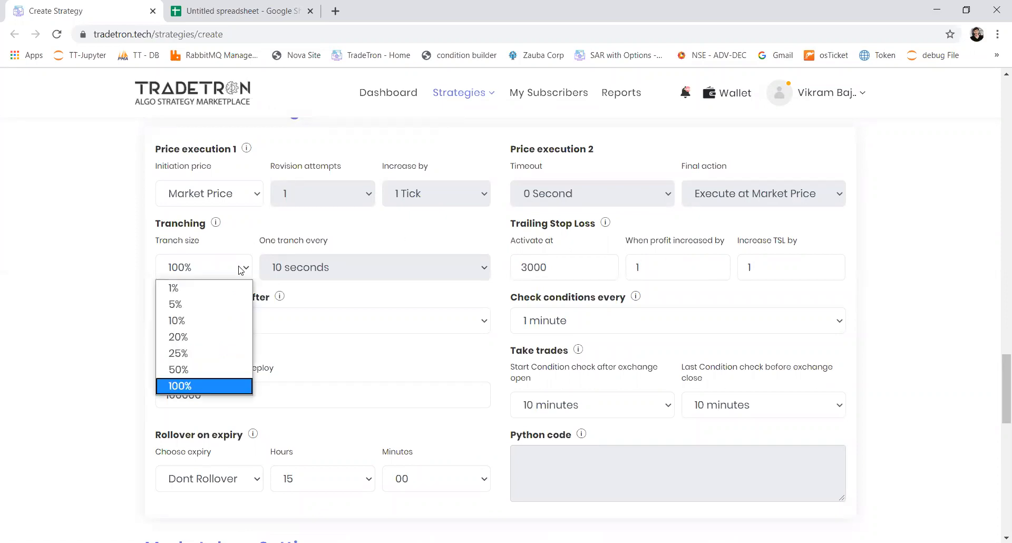
{"action": "left_click", "coordinate": [188, 356]}
{"action": "left_click", "coordinate": [307, 273]}
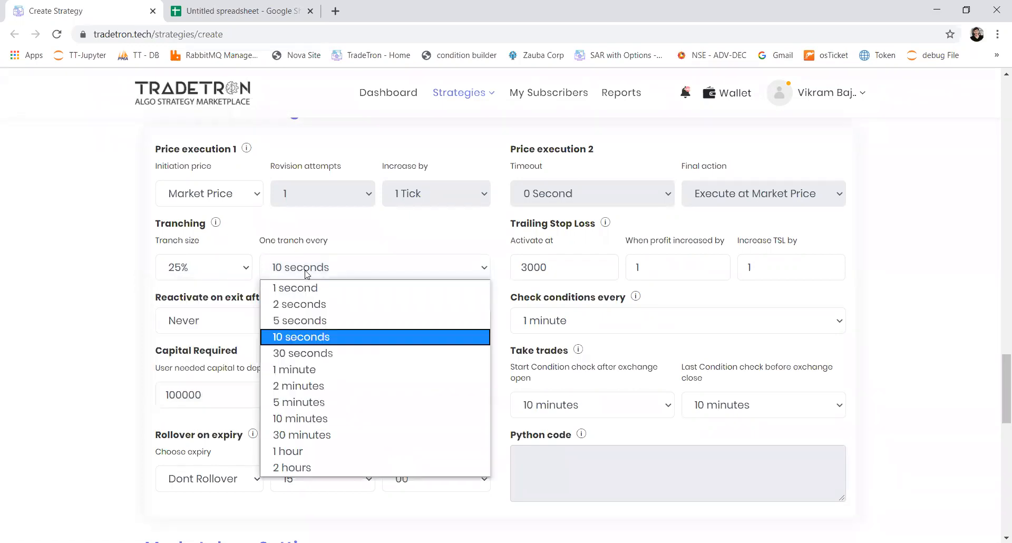
{"action": "left_click", "coordinate": [293, 321]}
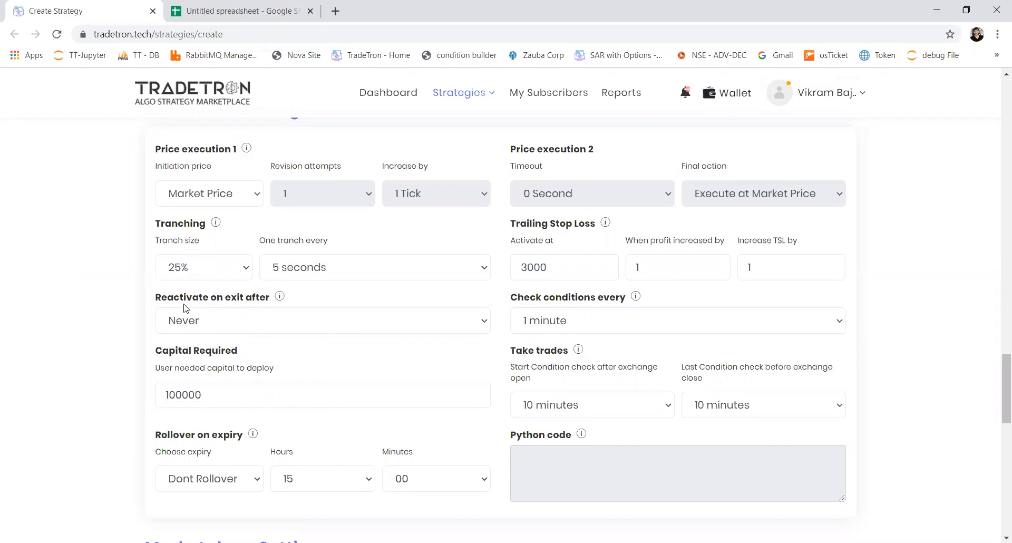
Set the strategy to reactivate 1 day after exit and to start condition checks 30 minutes after exchange open.
{"action": "left_click", "coordinate": [235, 328]}
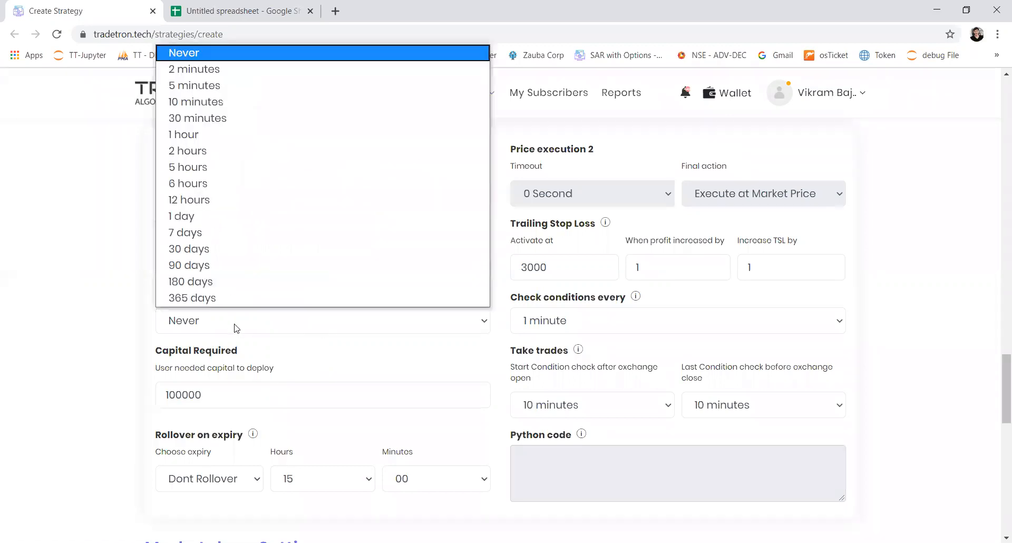
{"action": "left_click", "coordinate": [213, 222]}
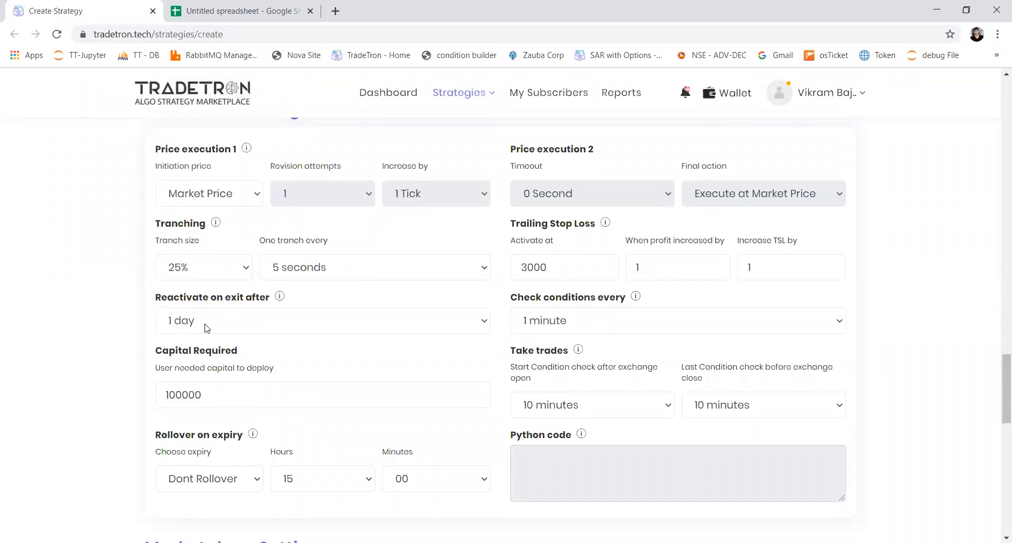
{"action": "left_click", "coordinate": [556, 411]}
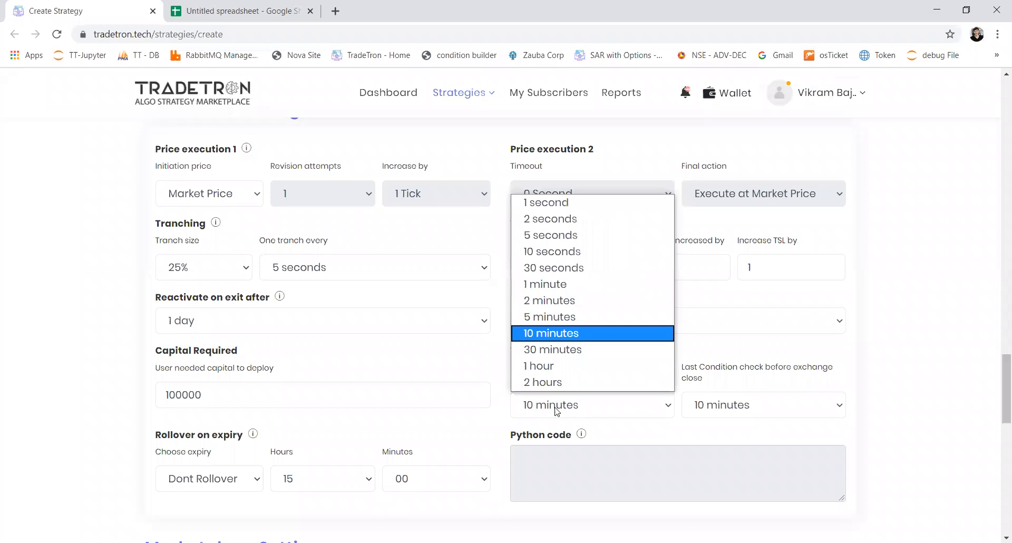
{"action": "left_click", "coordinate": [557, 411]}
{"action": "left_click", "coordinate": [630, 406]}
{"action": "left_click", "coordinate": [570, 348]}
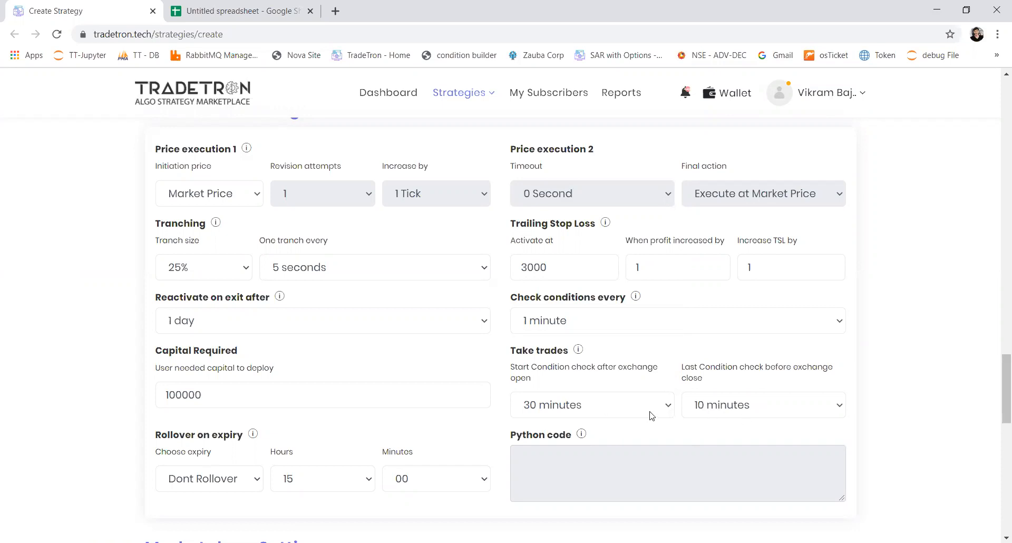
Set Rollover on expiry to Next Week with the time at 12 hours 30 minutes.
{"action": "left_click", "coordinate": [235, 483]}
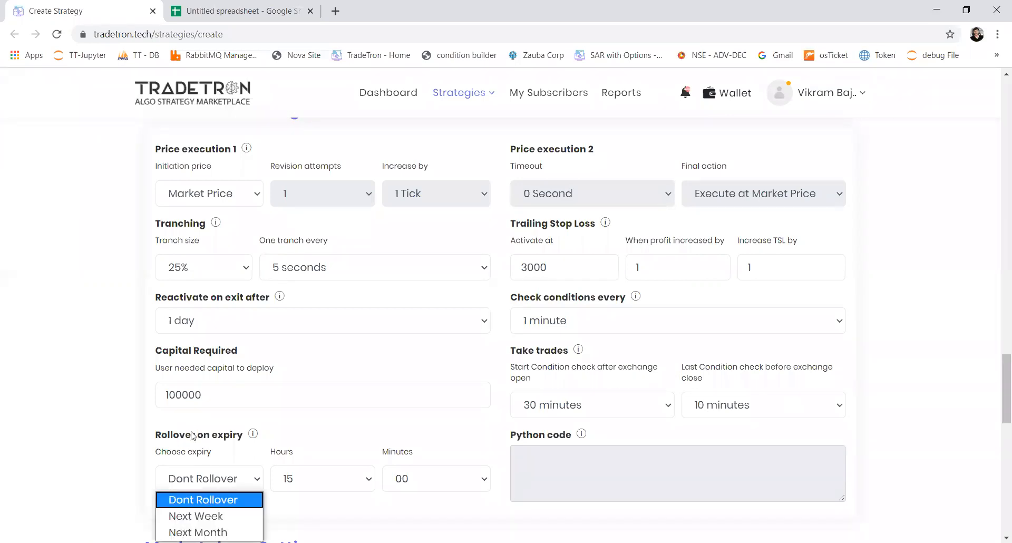
{"action": "left_click", "coordinate": [227, 516]}
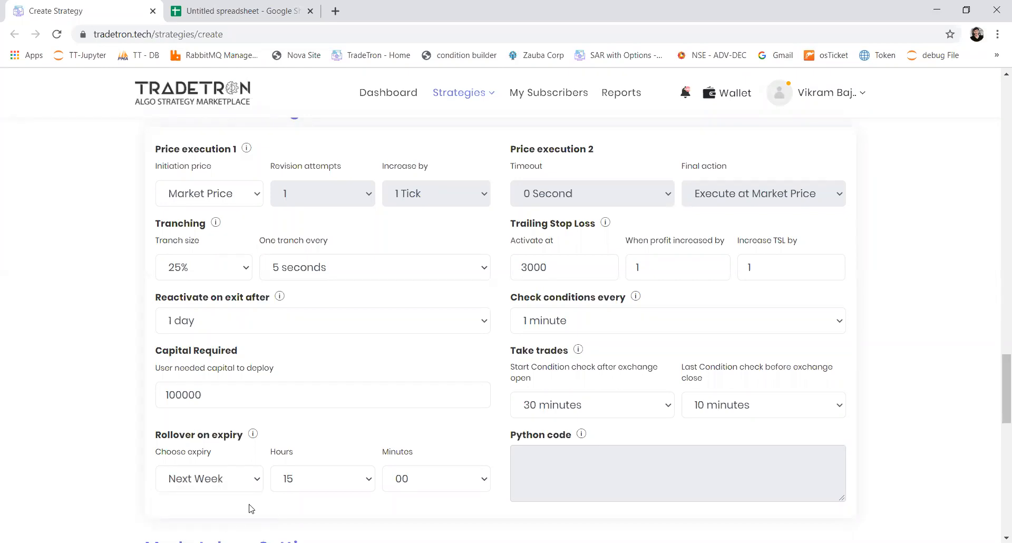
{"action": "left_click", "coordinate": [234, 484]}
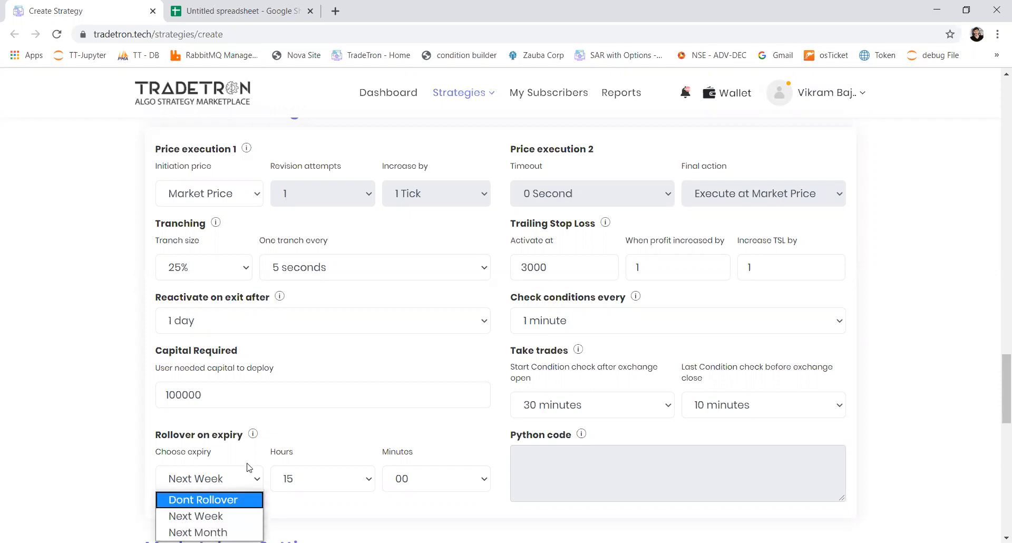
{"action": "left_click", "coordinate": [247, 462]}
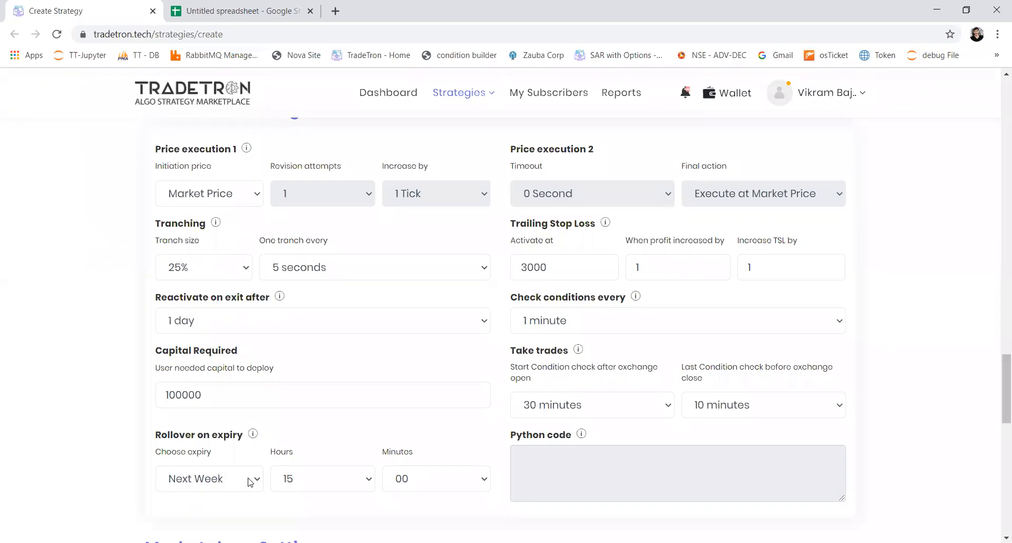
{"action": "scroll", "coordinate": [515, 226], "scroll_direction": "up", "scroll_amount": 4}
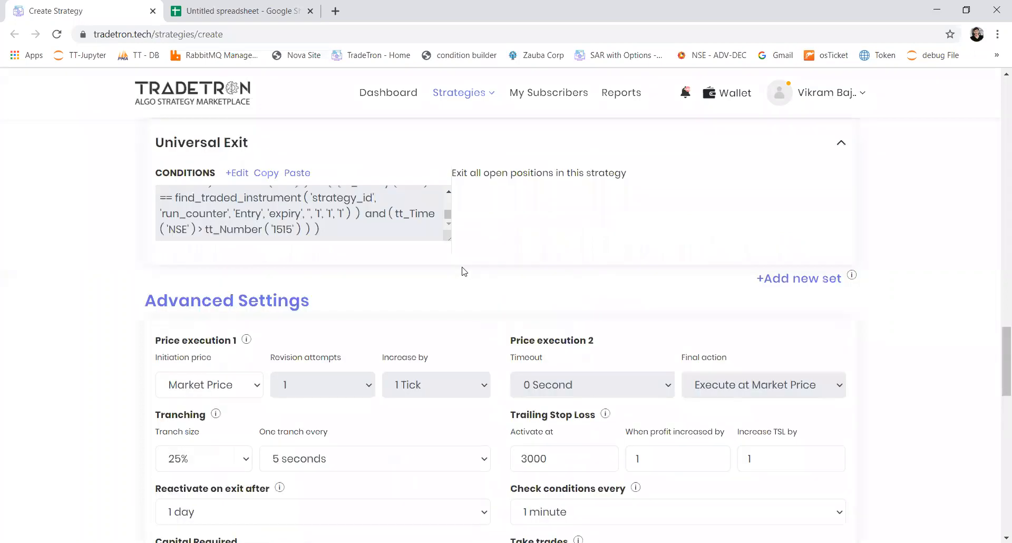
{"action": "scroll", "coordinate": [339, 420], "scroll_direction": "down", "scroll_amount": 3}
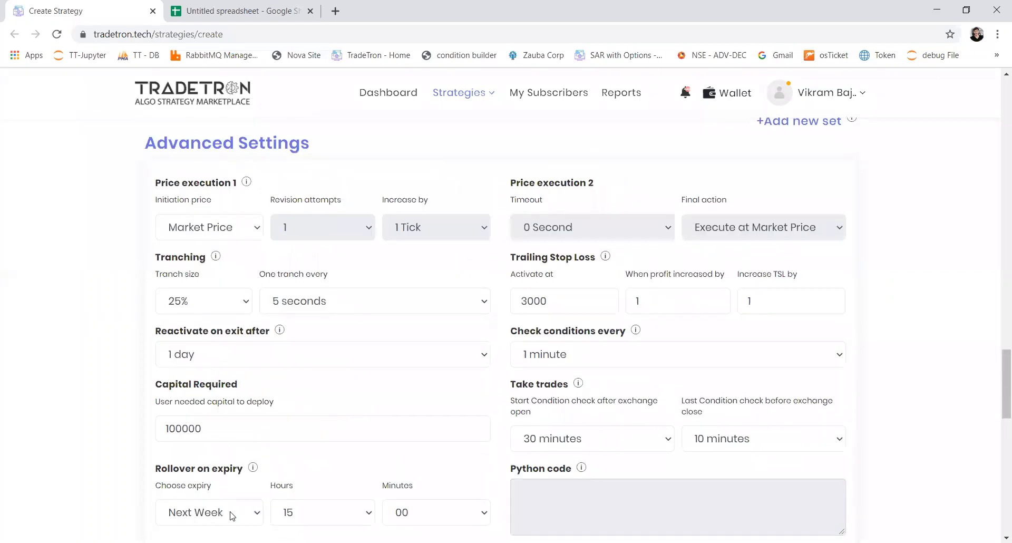
{"action": "left_click", "coordinate": [346, 506]}
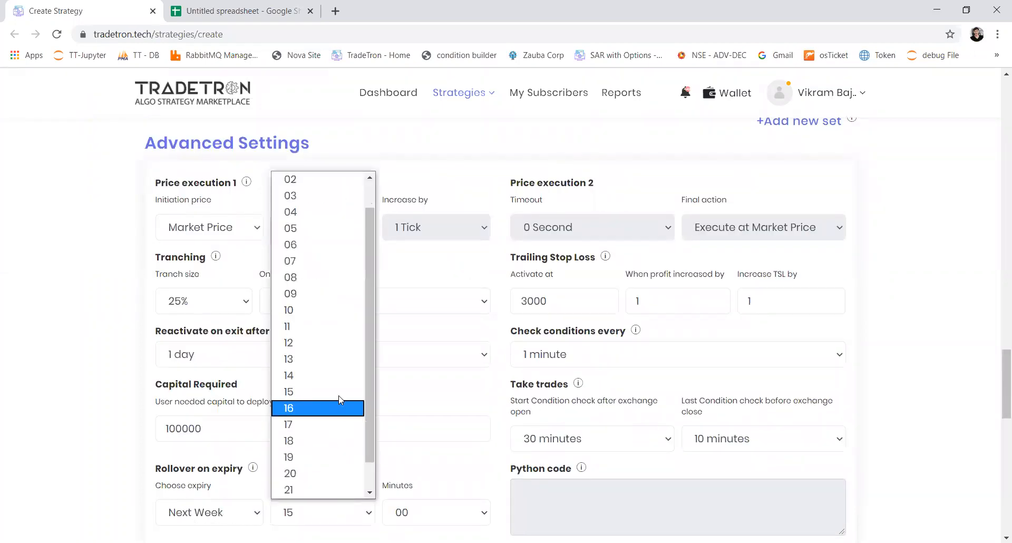
{"action": "left_click", "coordinate": [326, 342]}
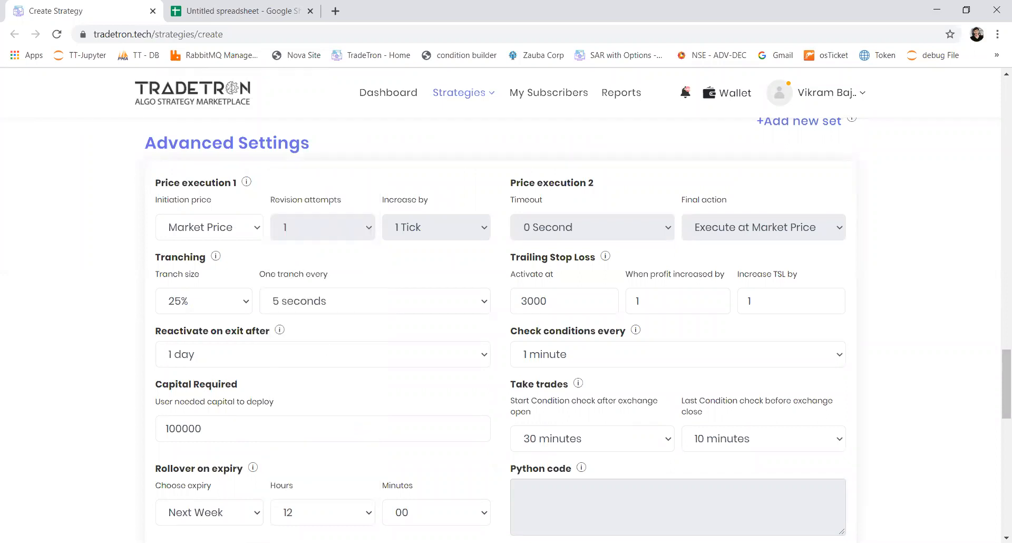
{"action": "left_click", "coordinate": [435, 512]}
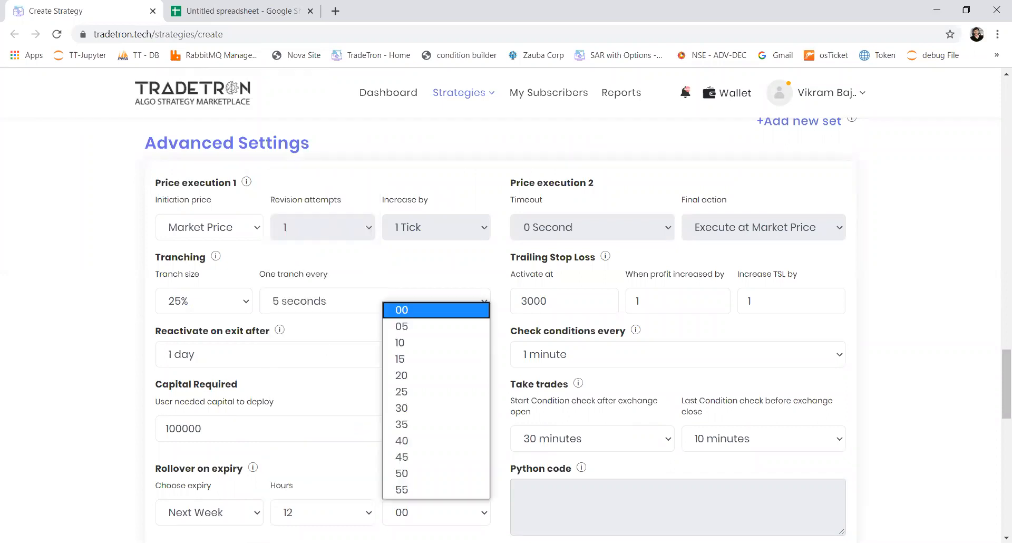
{"action": "left_click", "coordinate": [415, 402]}
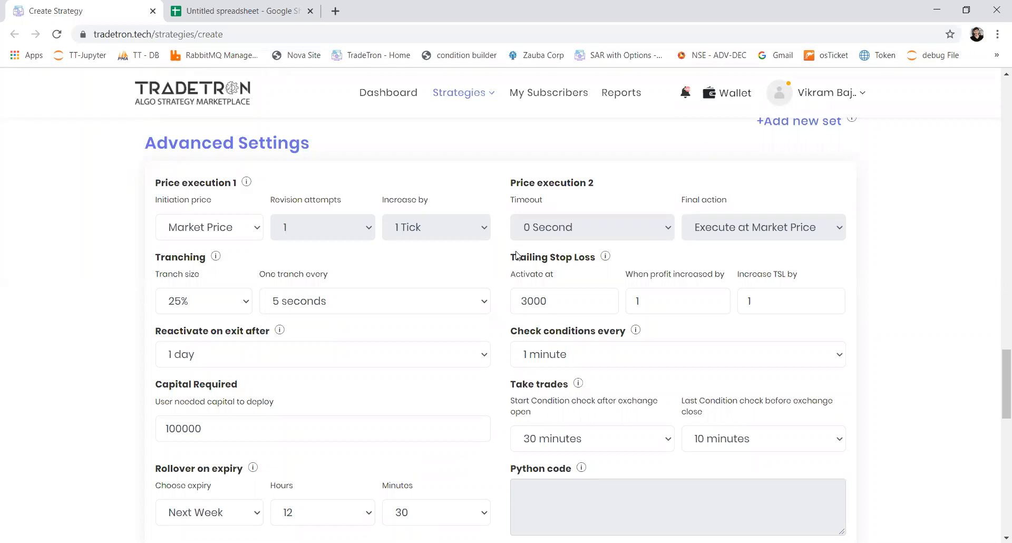
Set Public Strategy to Yes in the Marketplace Settings.
{"action": "scroll", "coordinate": [516, 240], "scroll_direction": "up", "scroll_amount": 3}
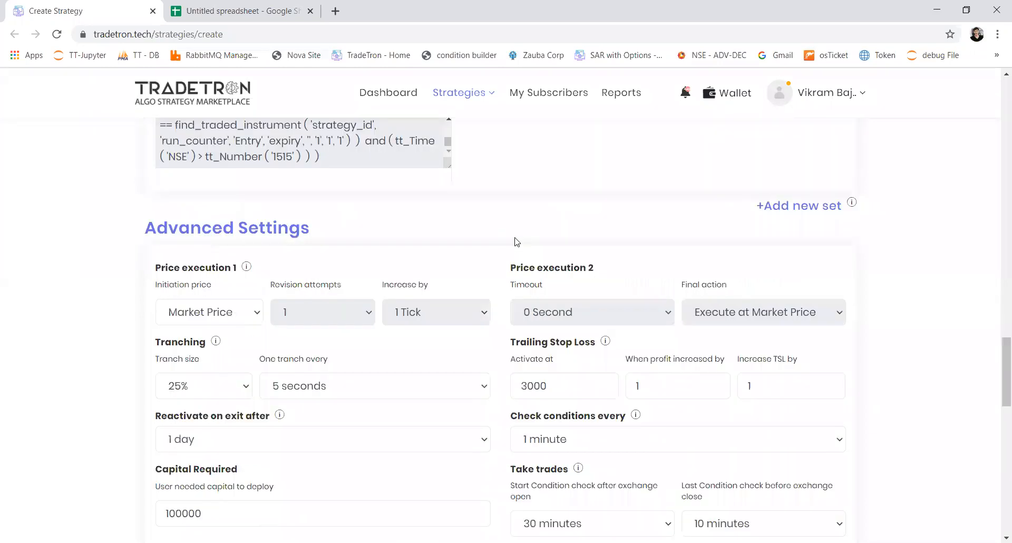
{"action": "scroll", "coordinate": [516, 242], "scroll_direction": "down", "scroll_amount": 10}
{"action": "scroll", "coordinate": [516, 242], "scroll_direction": "down", "scroll_amount": 3}
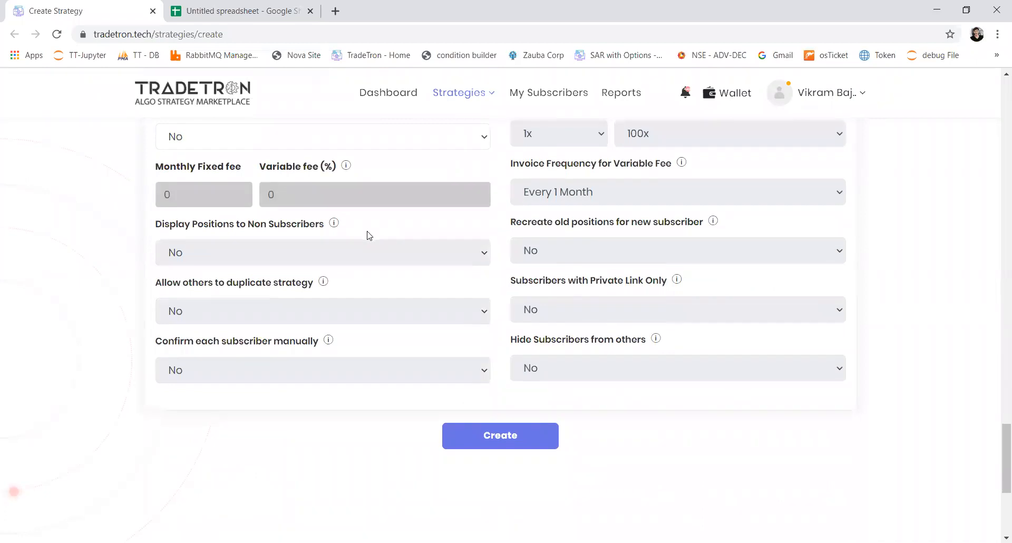
{"action": "scroll", "coordinate": [368, 232], "scroll_direction": "up", "scroll_amount": 1}
{"action": "scroll", "coordinate": [367, 235], "scroll_direction": "up", "scroll_amount": 1}
{"action": "left_click", "coordinate": [343, 221]}
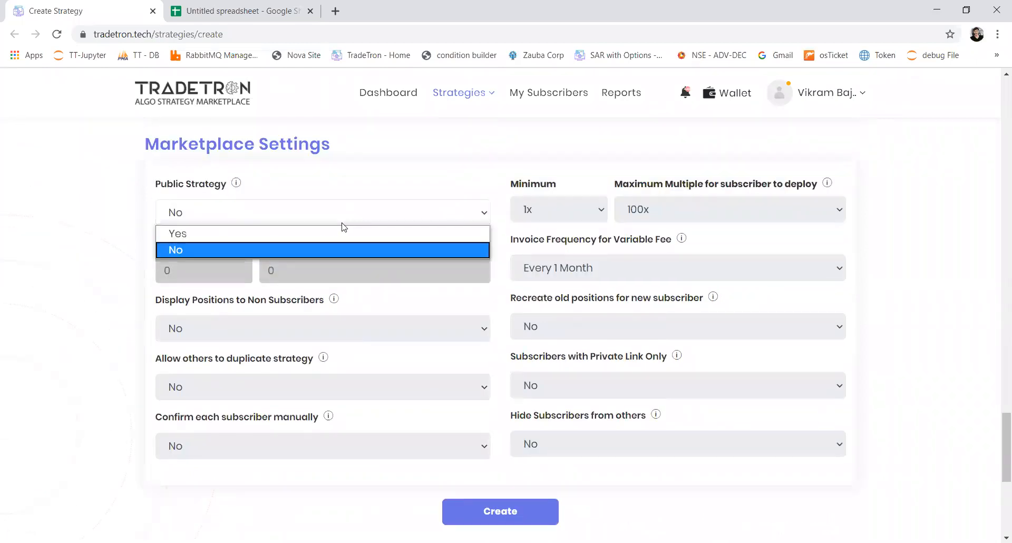
{"action": "left_click", "coordinate": [334, 233]}
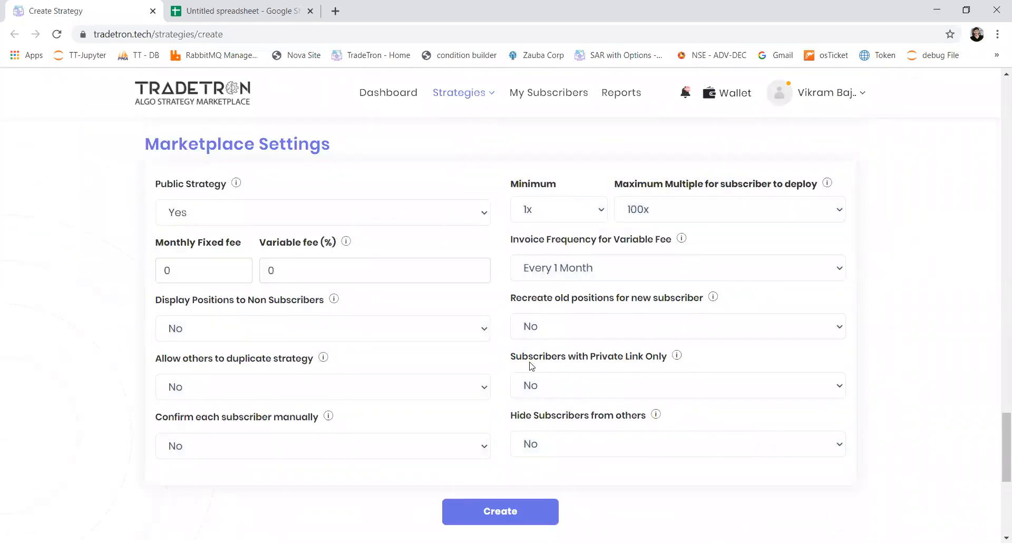
Allow others to duplicate the strategy, create it, and close the confirmation dialog.
{"action": "left_click", "coordinate": [534, 400]}
{"action": "left_click", "coordinate": [533, 405]}
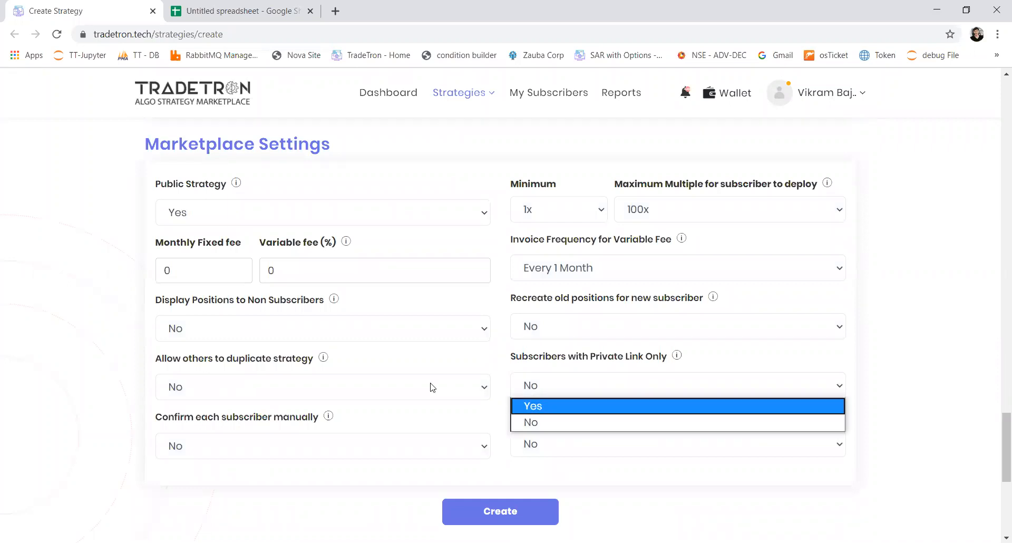
{"action": "left_click", "coordinate": [432, 388]}
{"action": "left_click", "coordinate": [411, 404]}
{"action": "left_click", "coordinate": [499, 511]}
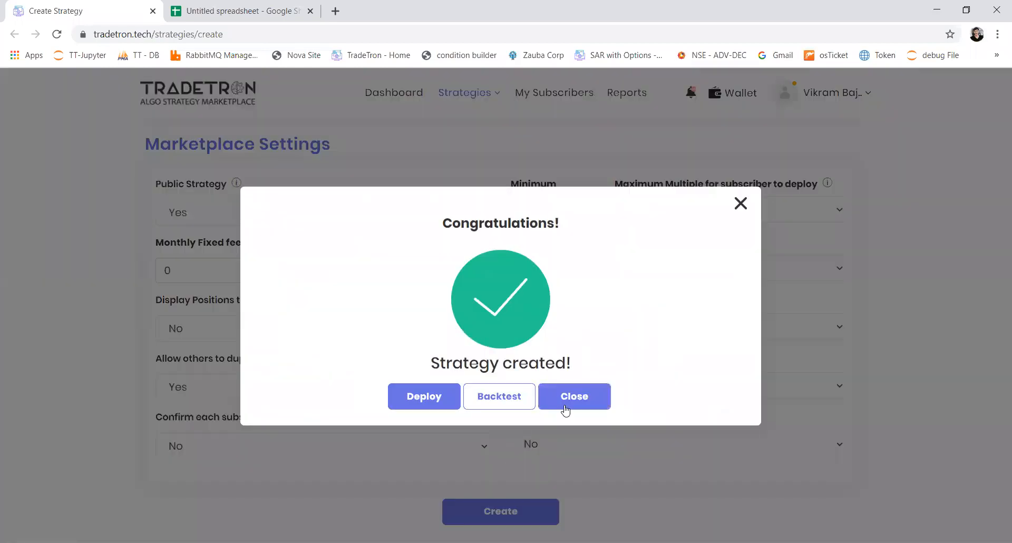
{"action": "left_click", "coordinate": [565, 410]}
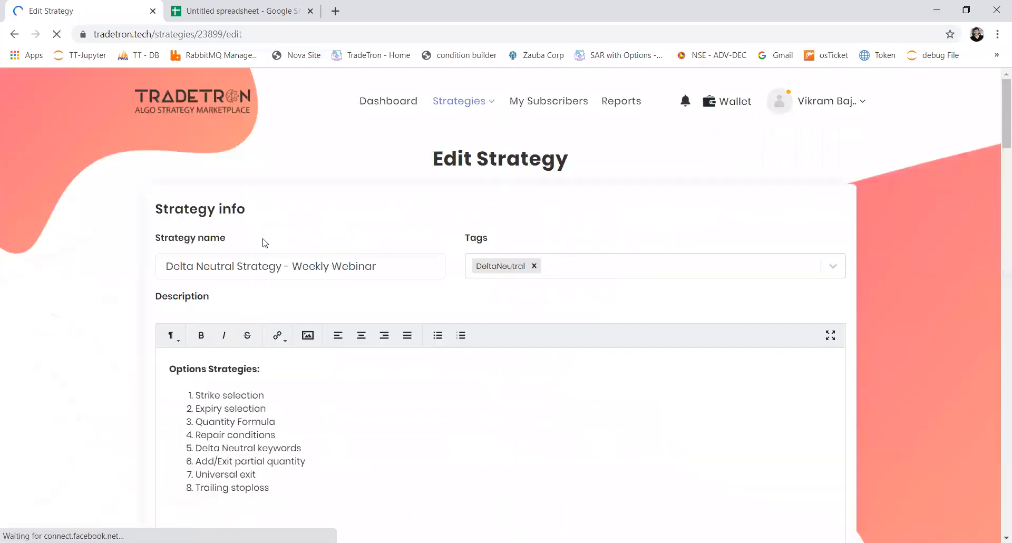
Select the web address of the new strategy's edit page and switch to another window.
{"action": "left_click", "coordinate": [255, 34]}
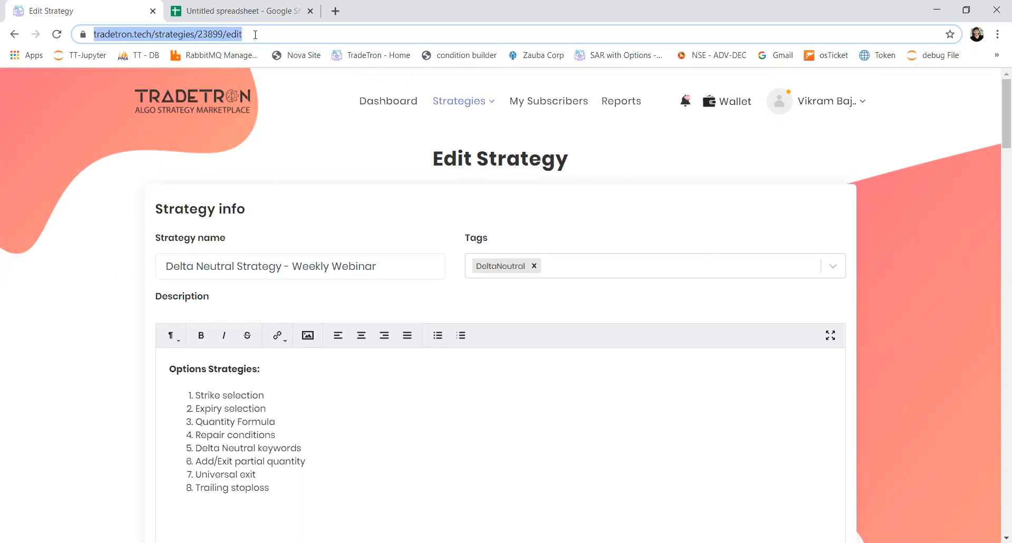
{"action": "key", "text": "alt+Tab"}
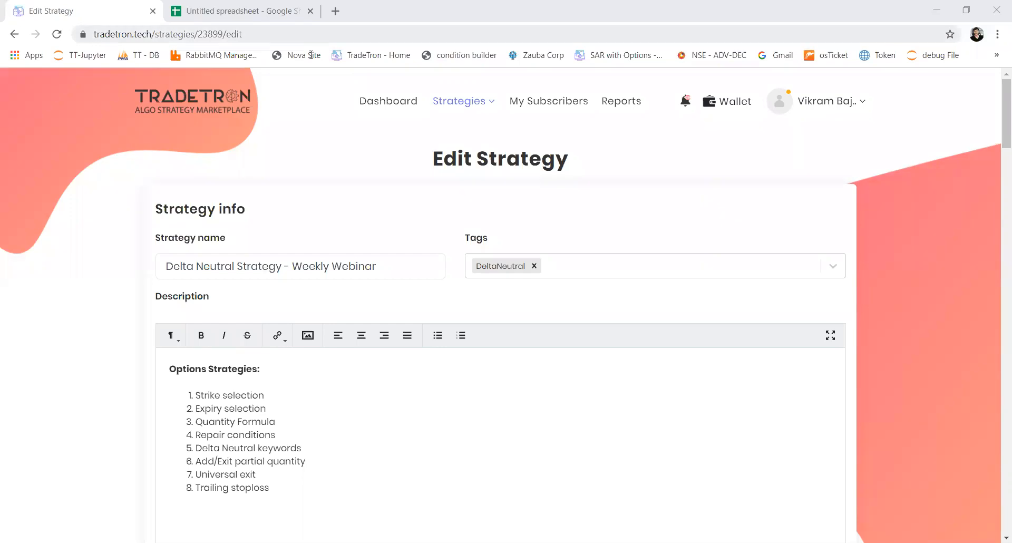
Open tradetron.tech/html-view/keywords in a new browser tab and select the page's address.
{"action": "key", "text": "ctrl+t"}
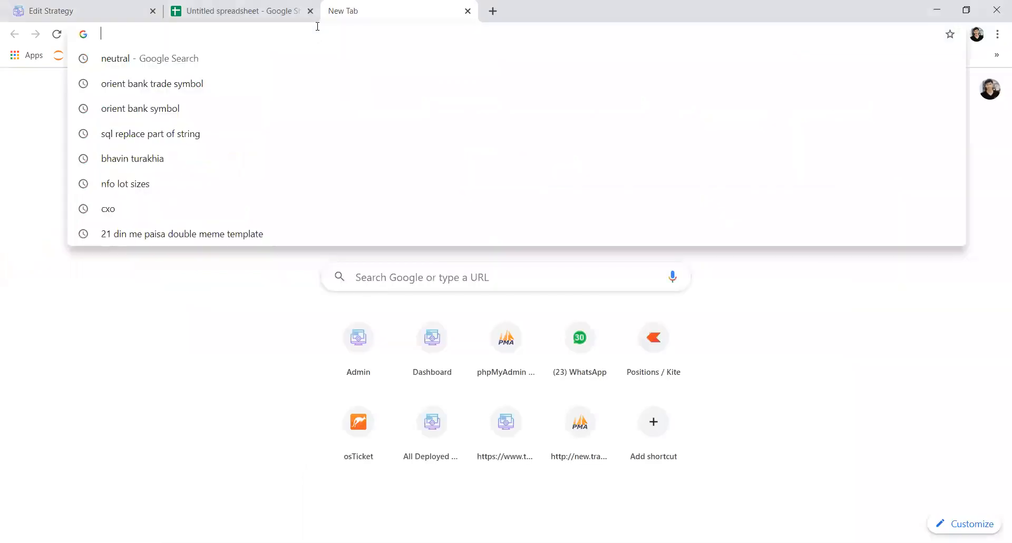
{"action": "type", "text": "tradetron.tech"}
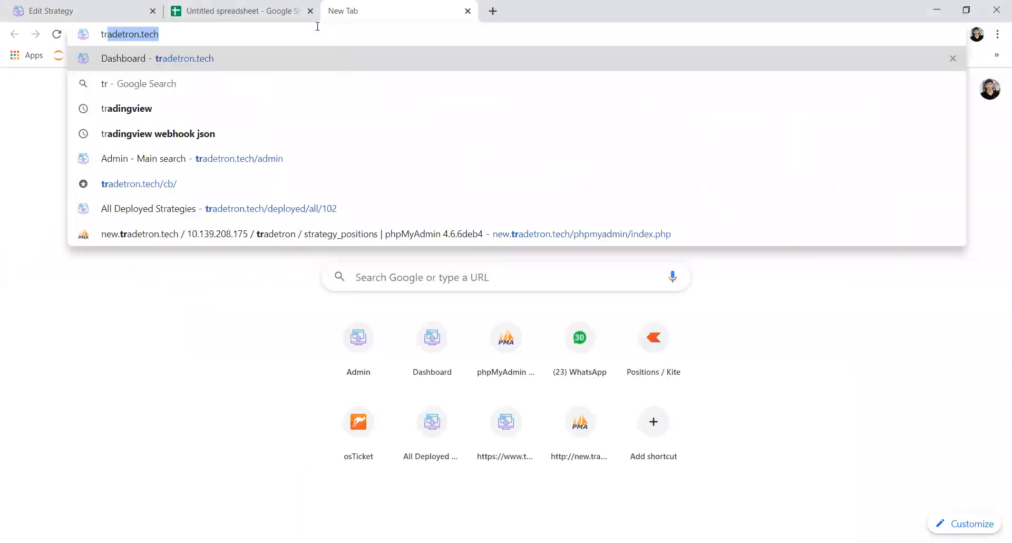
{"action": "key", "text": "Right"}
{"action": "type", "text": "/"}
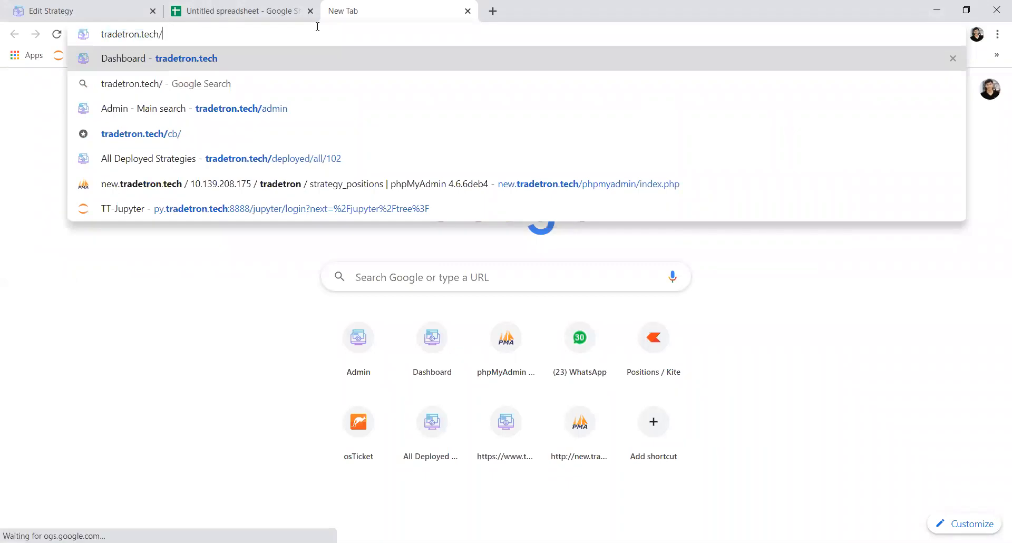
{"action": "type", "text": "htm"}
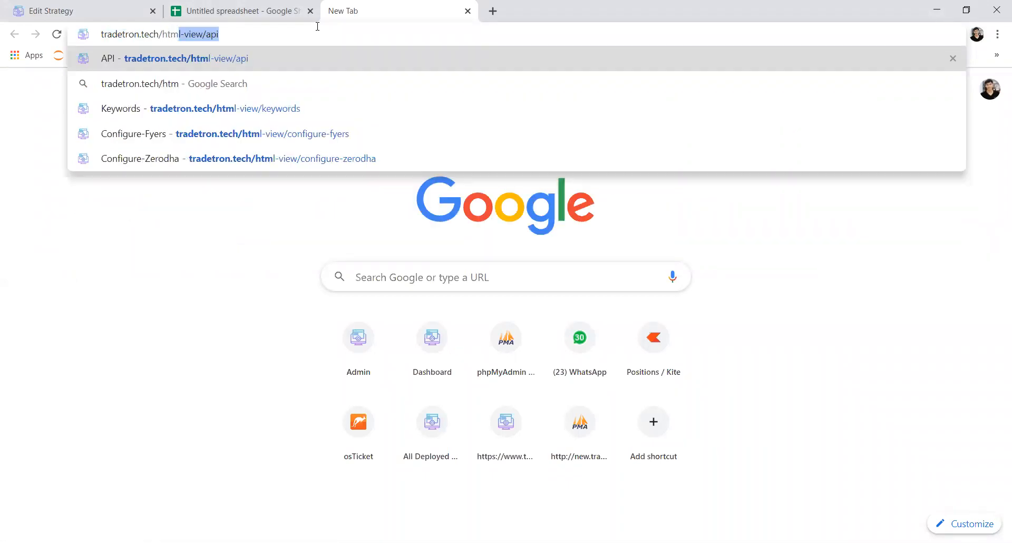
{"action": "key", "text": "Down"}
{"action": "key", "text": "Down"}
{"action": "key", "text": "Return"}
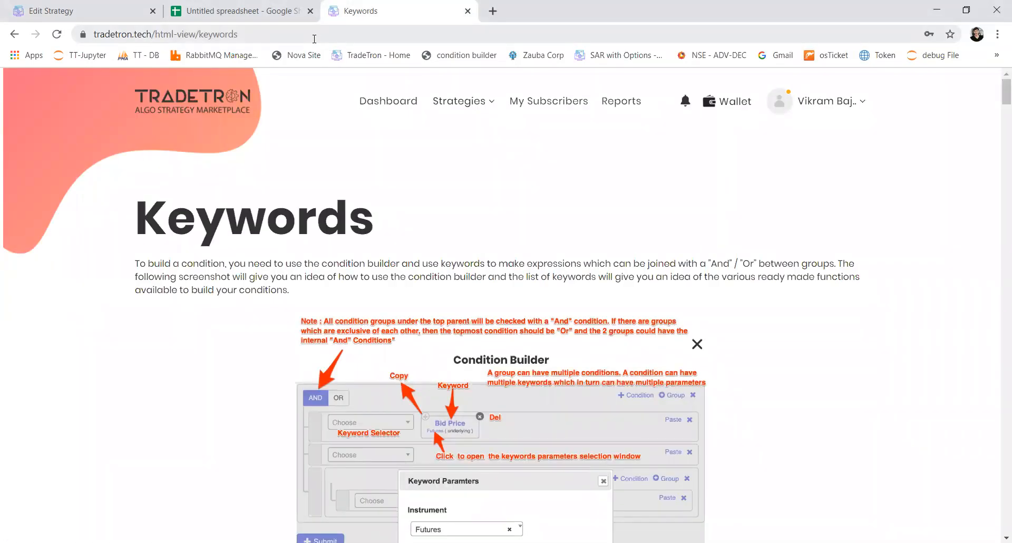
{"action": "left_click", "coordinate": [306, 34]}
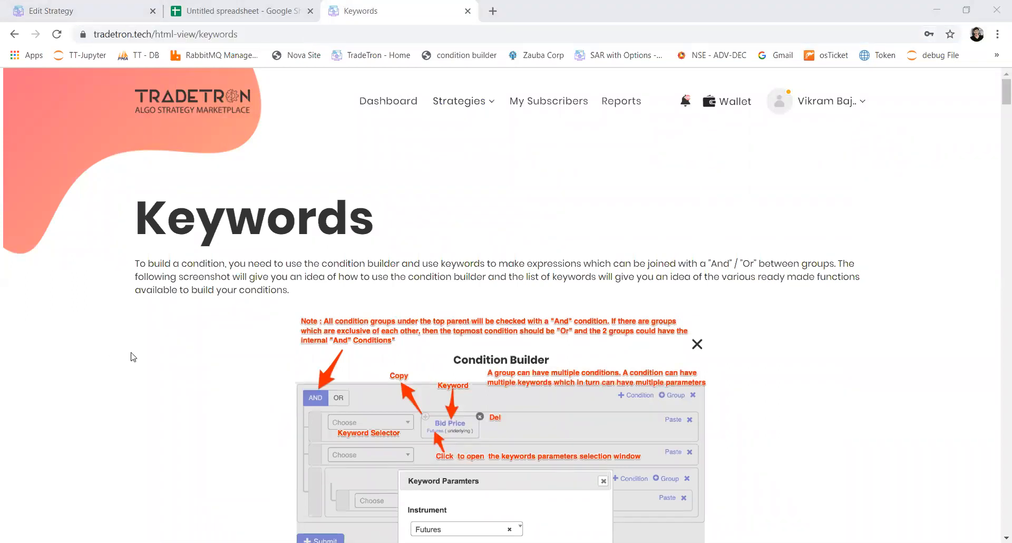
Look through the Keywords reference table, examining the Expiry Offset description and the keyword categories with their inputs and outputs.
{"action": "left_click", "coordinate": [176, 329]}
{"action": "scroll", "coordinate": [997, 117], "scroll_direction": "down", "scroll_amount": 15}
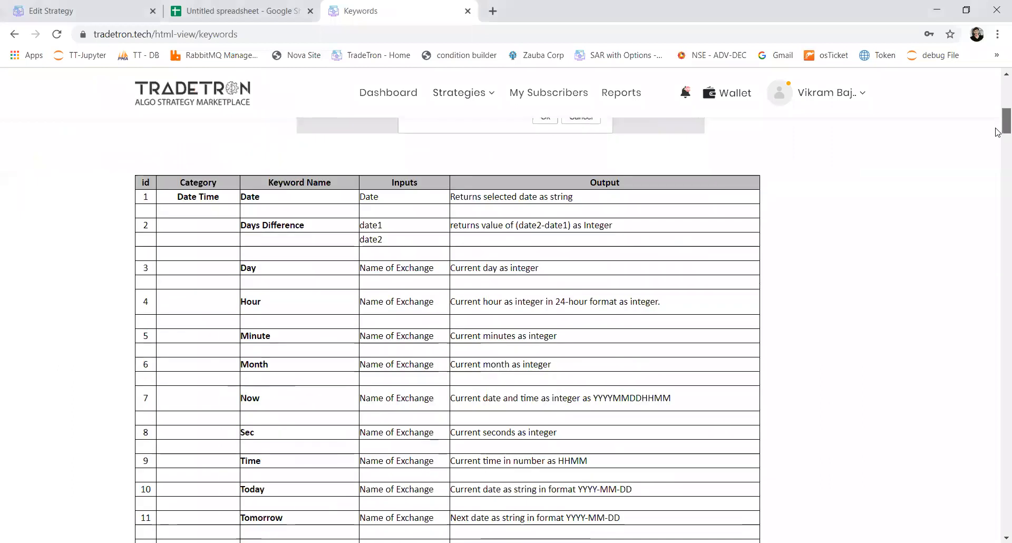
{"action": "left_click_drag", "start_coordinate": [998, 152], "coordinate": [411, 353]}
{"action": "left_click_drag", "start_coordinate": [998, 99], "coordinate": [997, 162]}
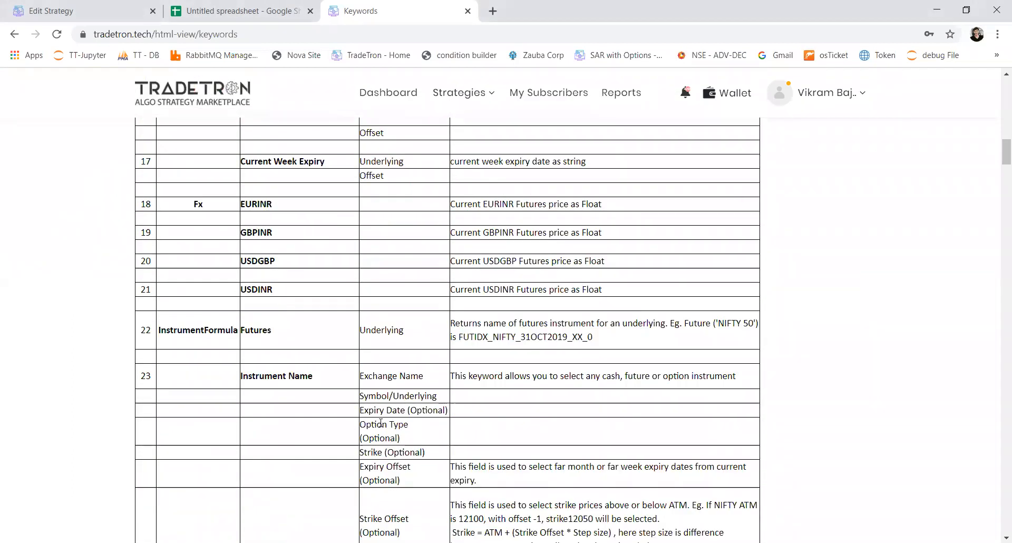
{"action": "left_click_drag", "start_coordinate": [470, 466], "coordinate": [517, 479]}
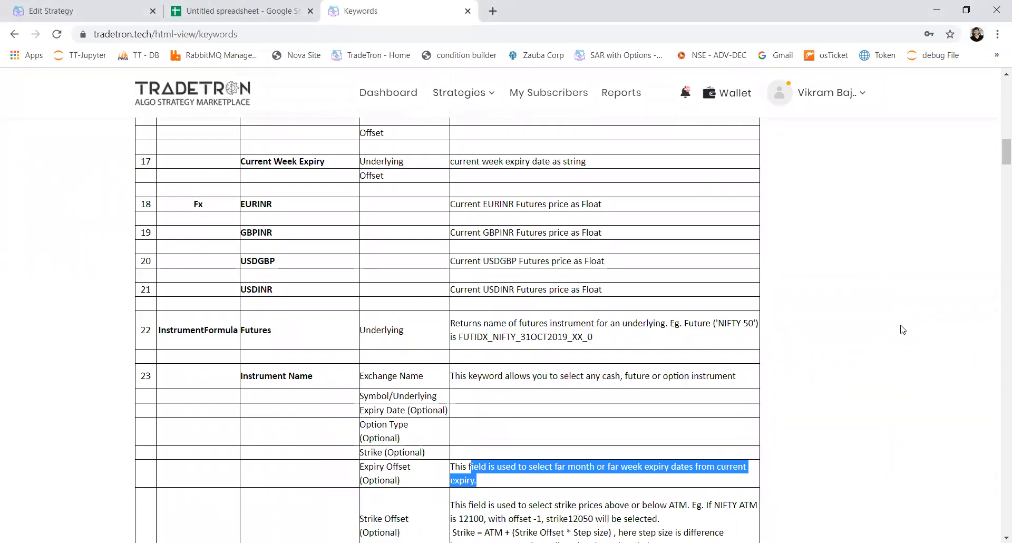
{"action": "scroll", "coordinate": [997, 179], "scroll_direction": "down", "scroll_amount": 3}
{"action": "scroll", "coordinate": [998, 179], "scroll_direction": "down", "scroll_amount": 15}
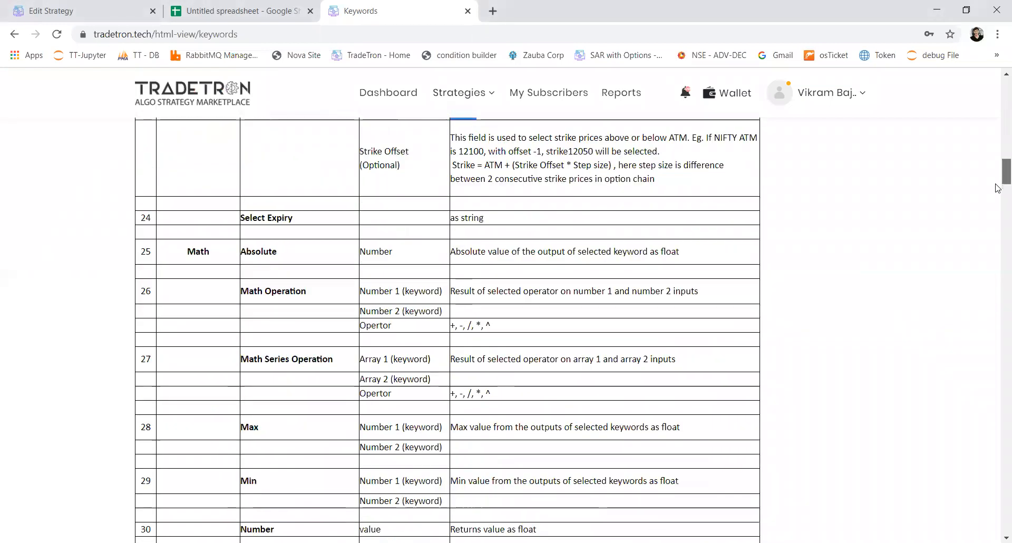
{"action": "scroll", "coordinate": [997, 261], "scroll_direction": "down", "scroll_amount": 20}
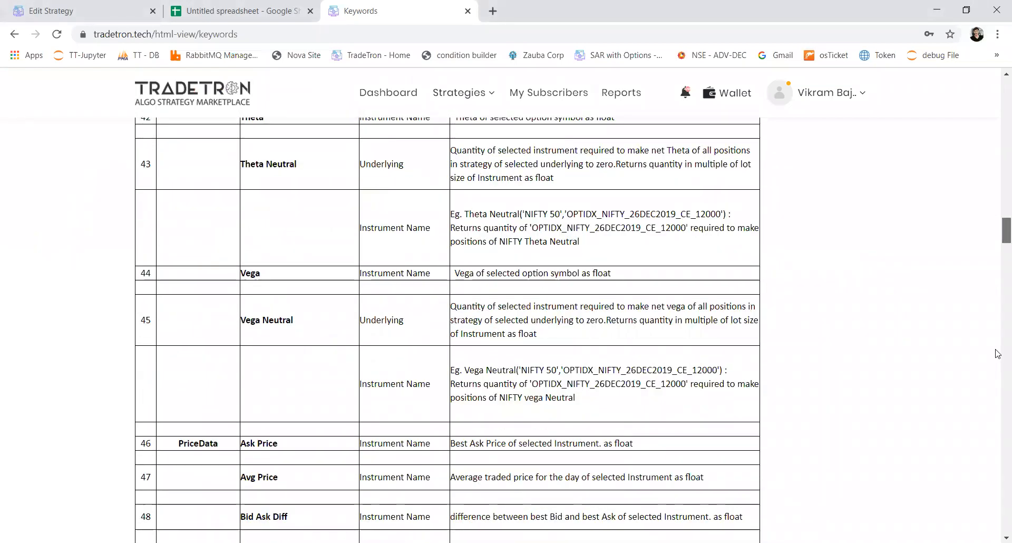
{"action": "scroll", "coordinate": [997, 464], "scroll_direction": "down", "scroll_amount": 20}
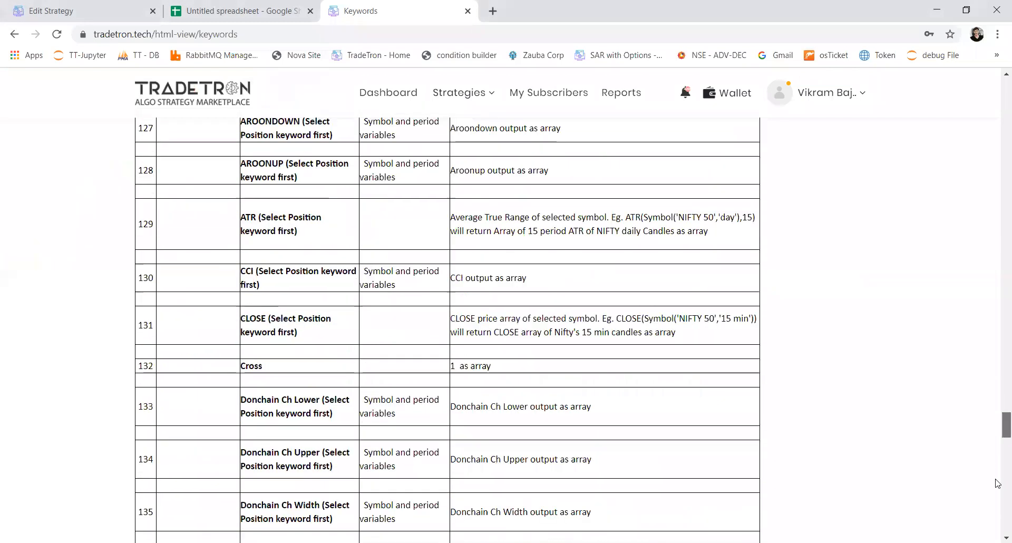
Look through the technical indicator, array and statistic keywords in the Keywords table, and return to the Edit Strategy page.
{"action": "scroll", "coordinate": [997, 467], "scroll_direction": "up", "scroll_amount": 15}
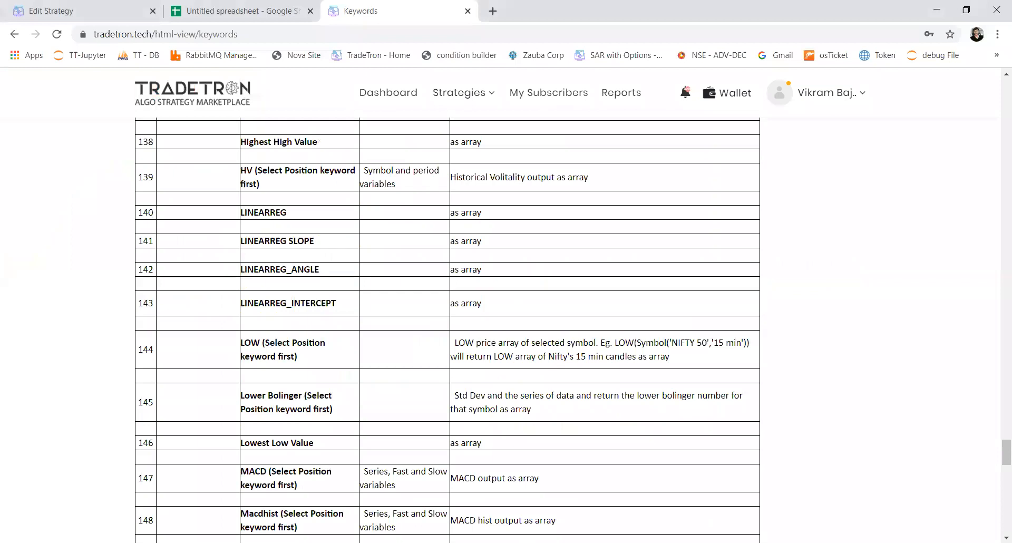
{"action": "key", "text": "alt+Tab"}
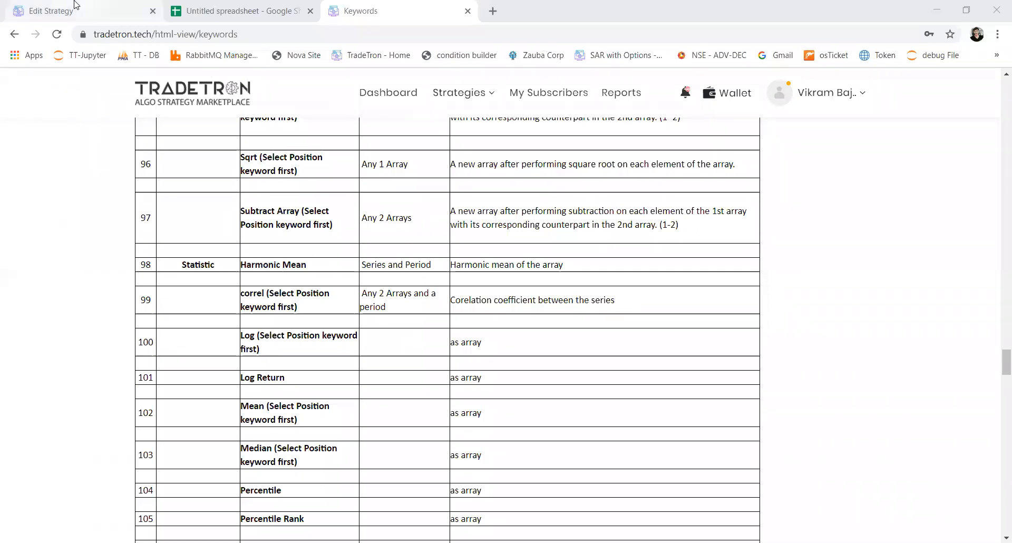
{"action": "key", "text": "ctrl+1"}
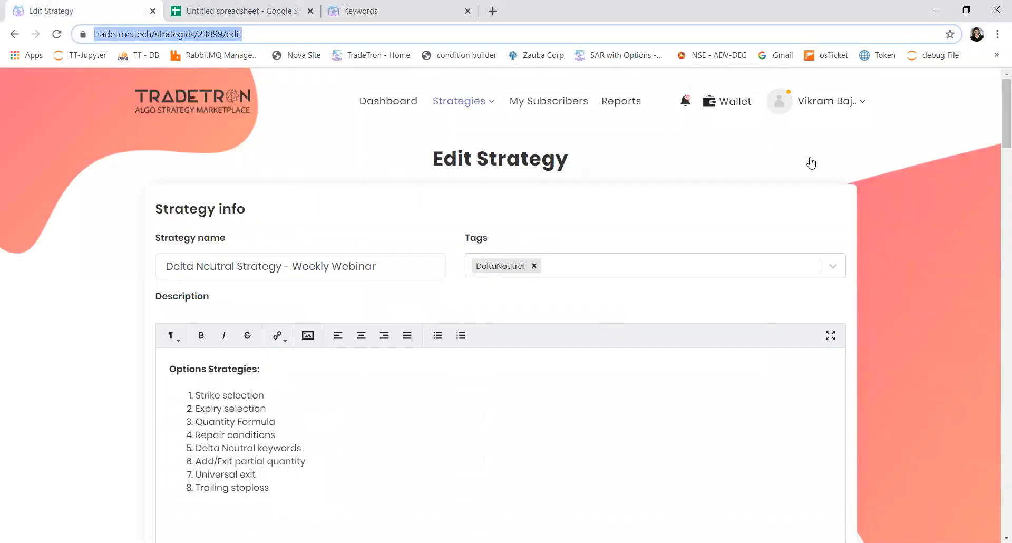
Open the expiry formula of Set 1's sell call entry position, search its keywords for "fu", and close the formula.
{"action": "left_click", "coordinate": [80, 399]}
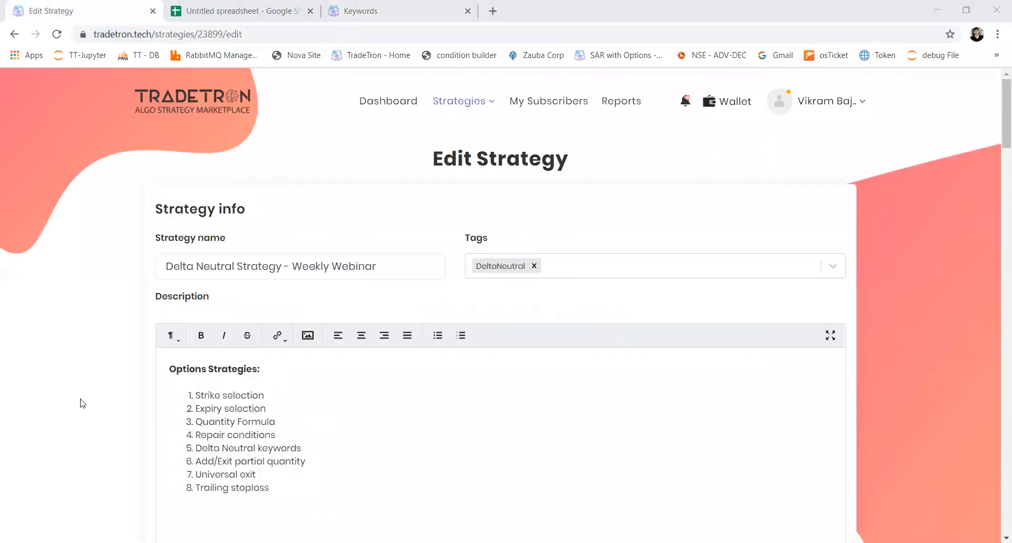
{"action": "scroll", "coordinate": [82, 403], "scroll_direction": "down", "scroll_amount": 4}
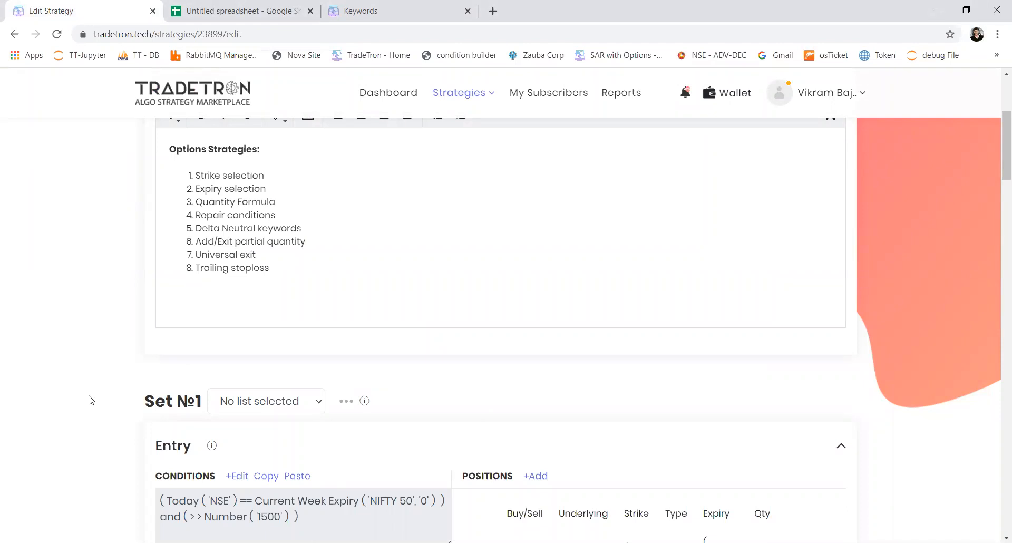
{"action": "scroll", "coordinate": [422, 271], "scroll_direction": "down", "scroll_amount": 6}
{"action": "scroll", "coordinate": [464, 223], "scroll_direction": "down", "scroll_amount": 1}
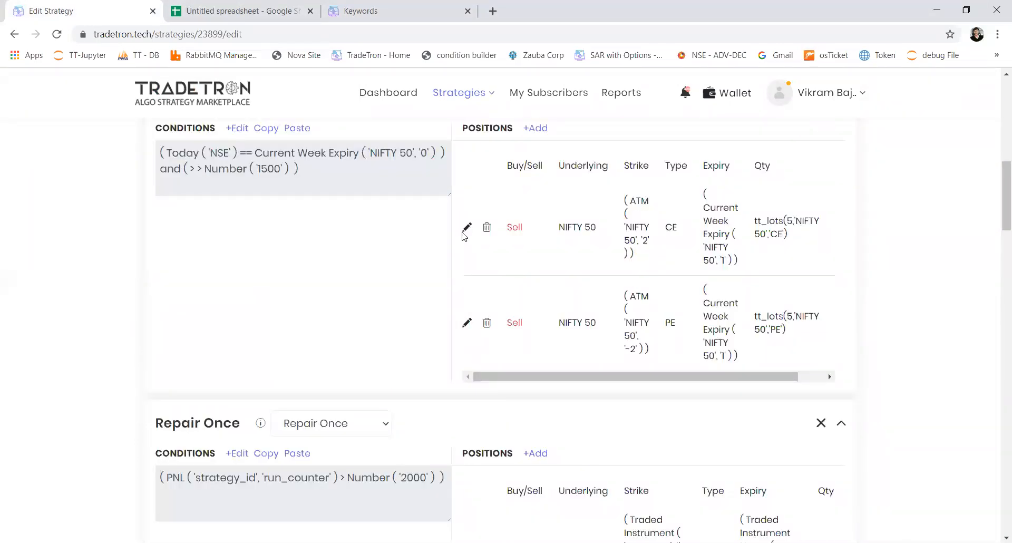
{"action": "left_click", "coordinate": [464, 230]}
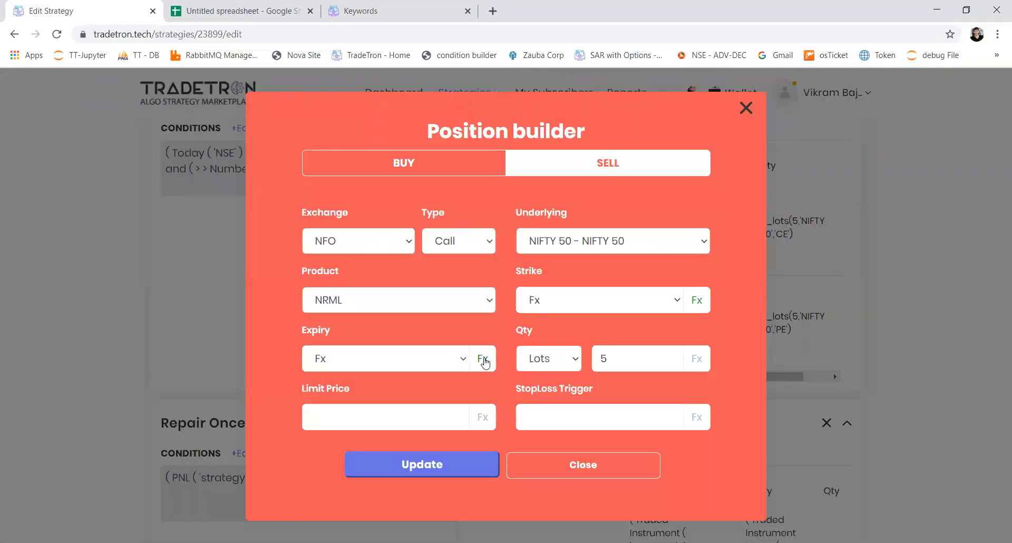
{"action": "left_click", "coordinate": [482, 359]}
{"action": "left_click", "coordinate": [320, 210]}
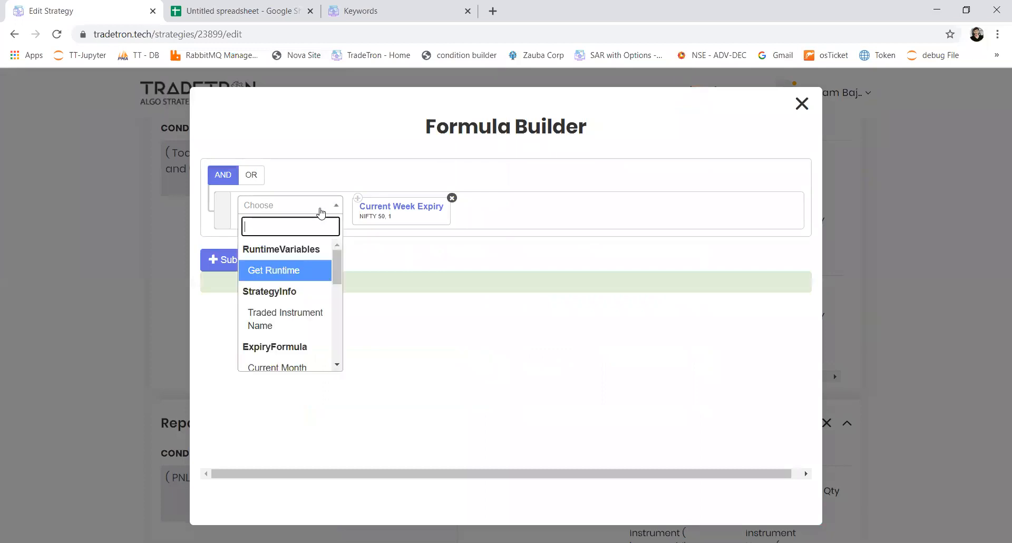
{"action": "type", "text": "fu"}
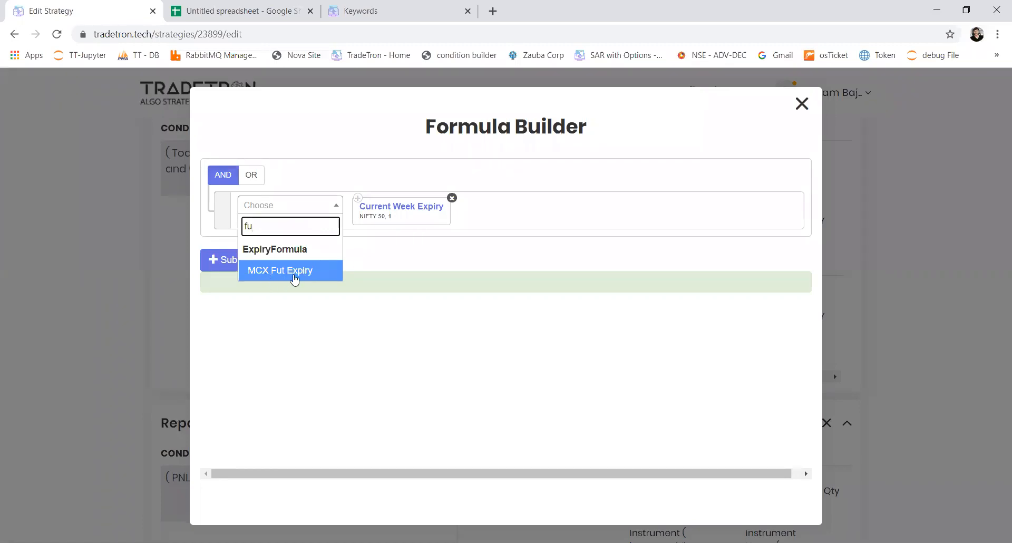
{"action": "left_click", "coordinate": [799, 105]}
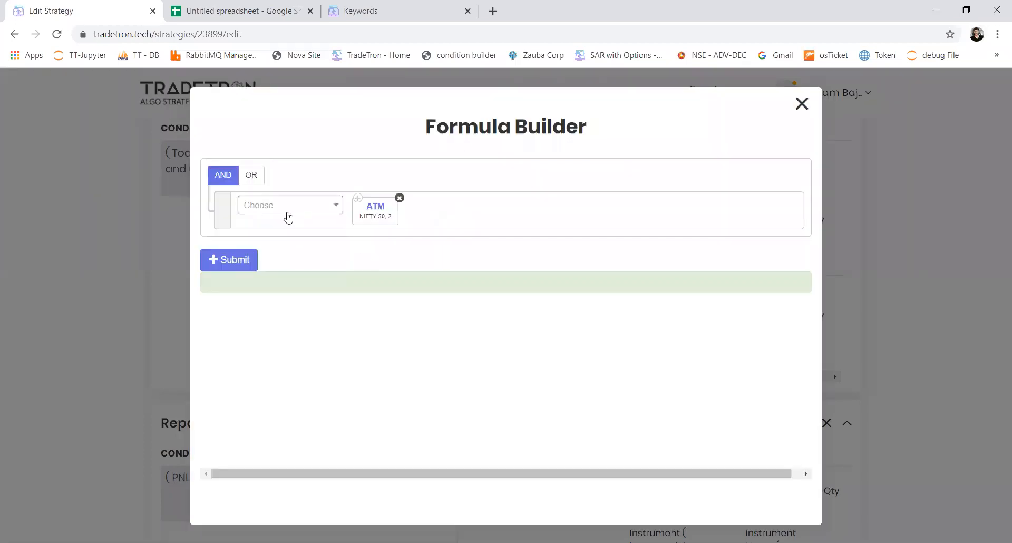
Search the strike formula keywords of the sell call position for "atm" and close the formula without changes.
{"action": "left_click", "coordinate": [288, 211]}
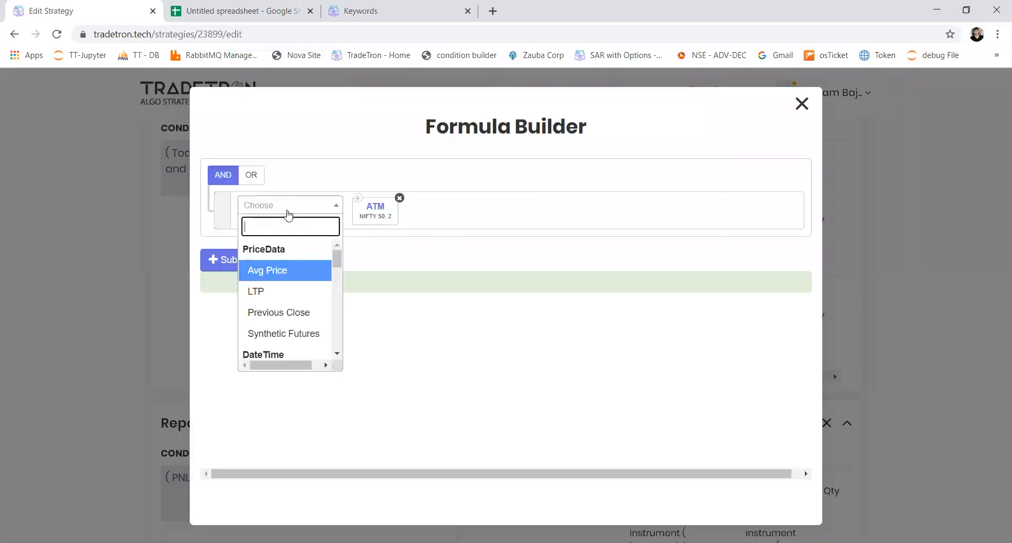
{"action": "type", "text": "s"}
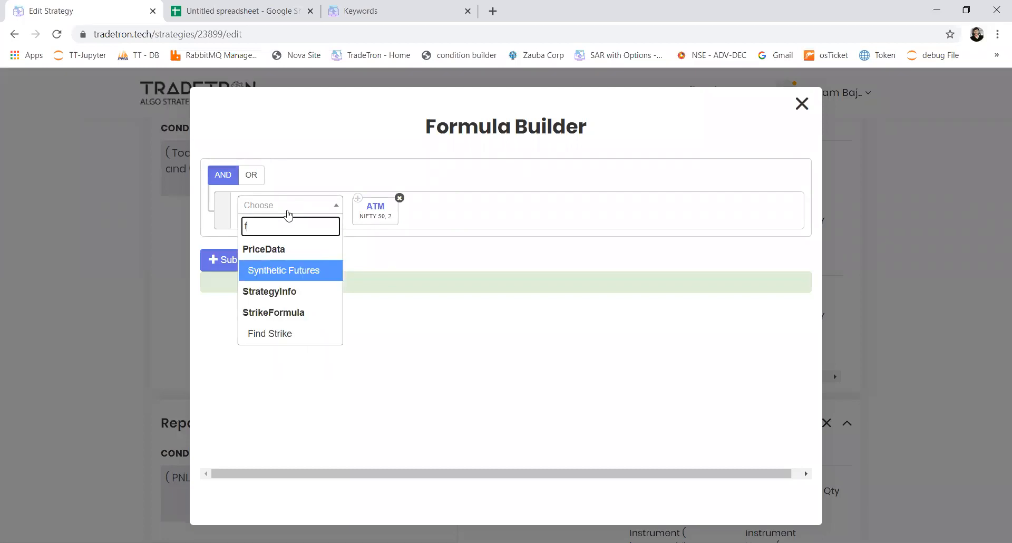
{"action": "key", "text": "BackSpace"}
{"action": "type", "text": "md"}
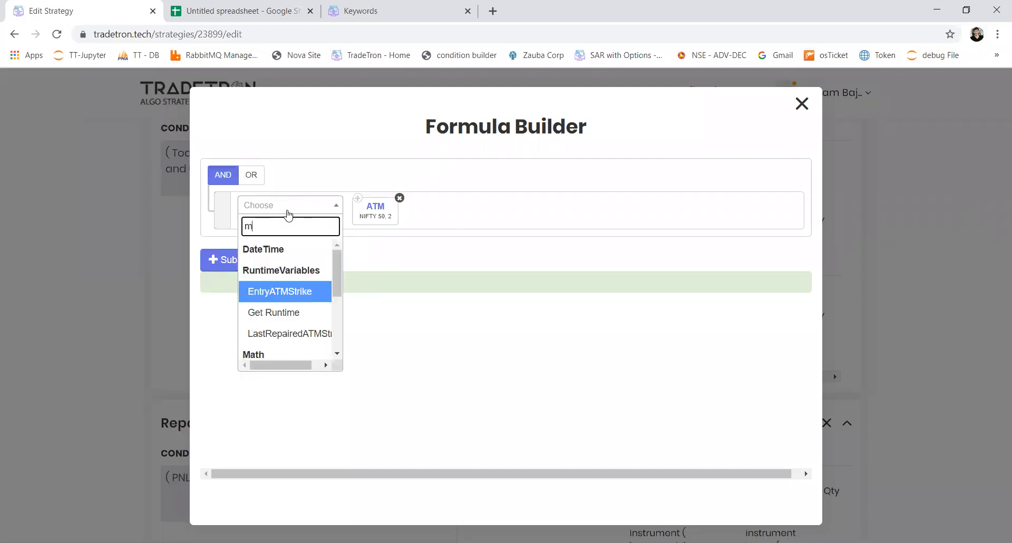
{"action": "key", "text": "BackSpace"}
{"action": "key", "text": "BackSpace"}
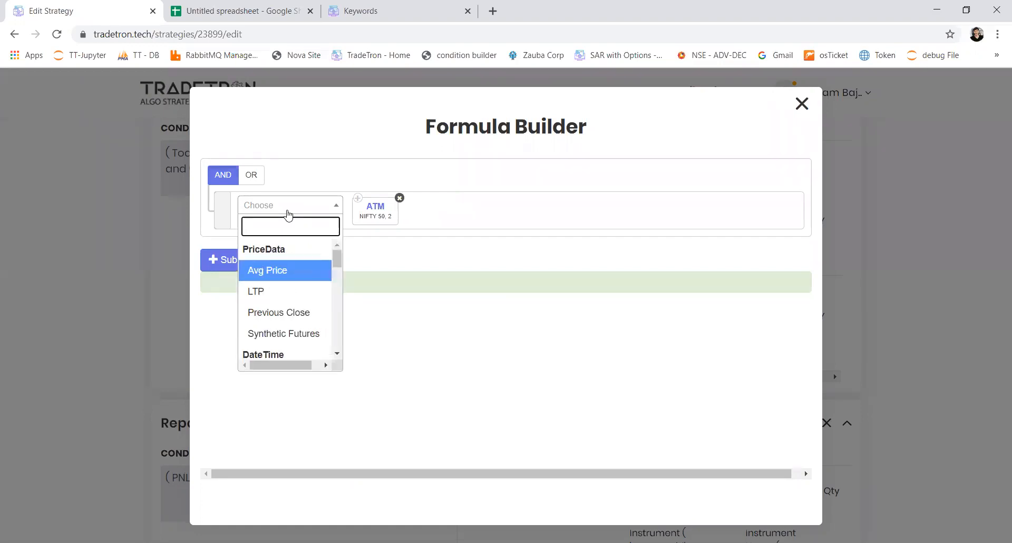
{"action": "type", "text": "at"}
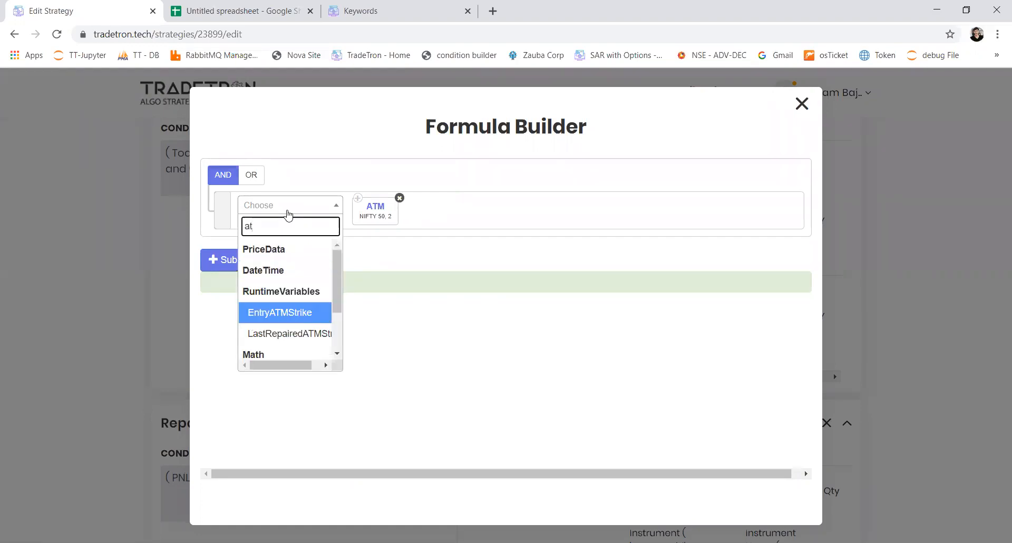
{"action": "type", "text": "m"}
{"action": "key", "text": "Down"}
{"action": "key", "text": "Down"}
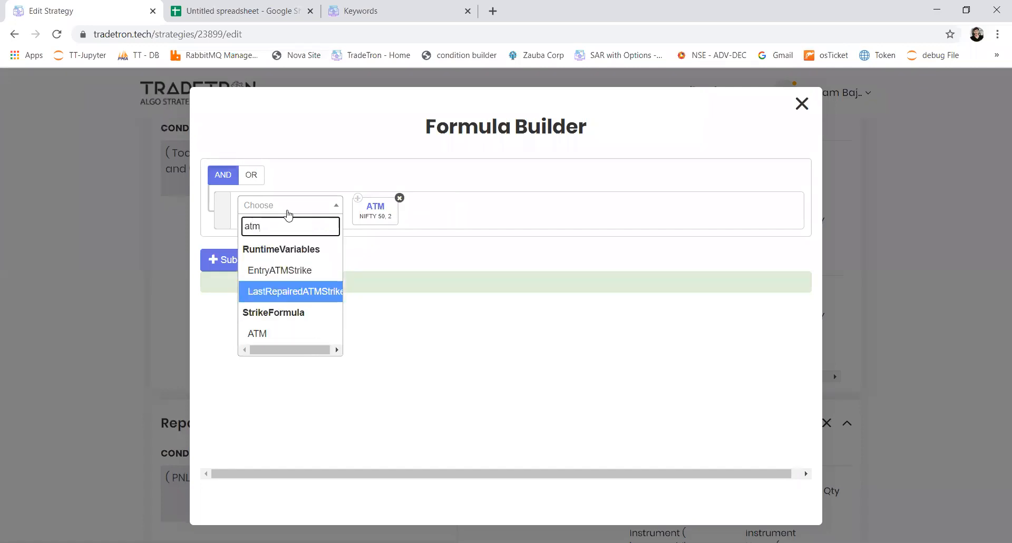
{"action": "key", "text": "Escape"}
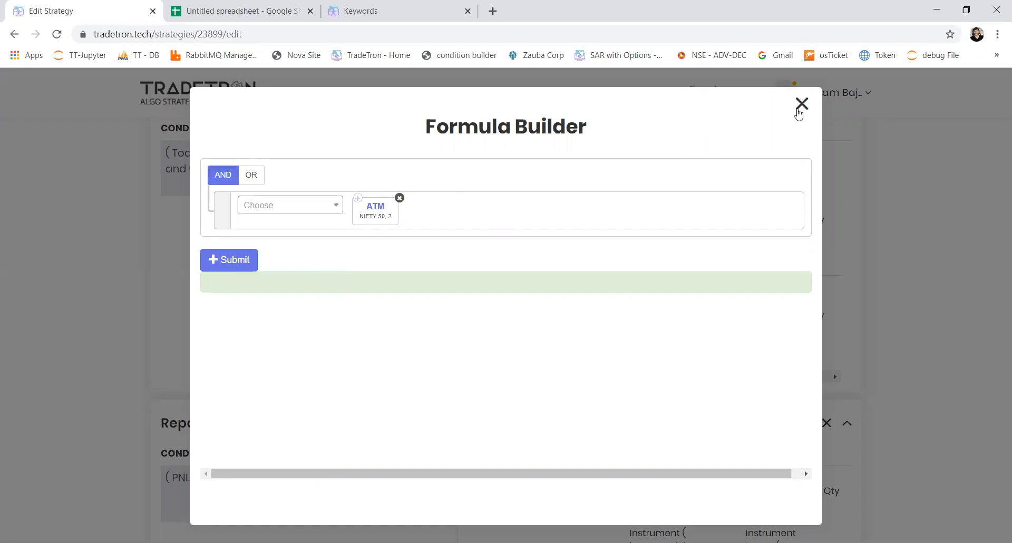
Search the sell call position's expiry formula keywords for "mc", and close the formula and the position without changes.
{"action": "left_click", "coordinate": [304, 211]}
{"action": "type", "text": "min"}
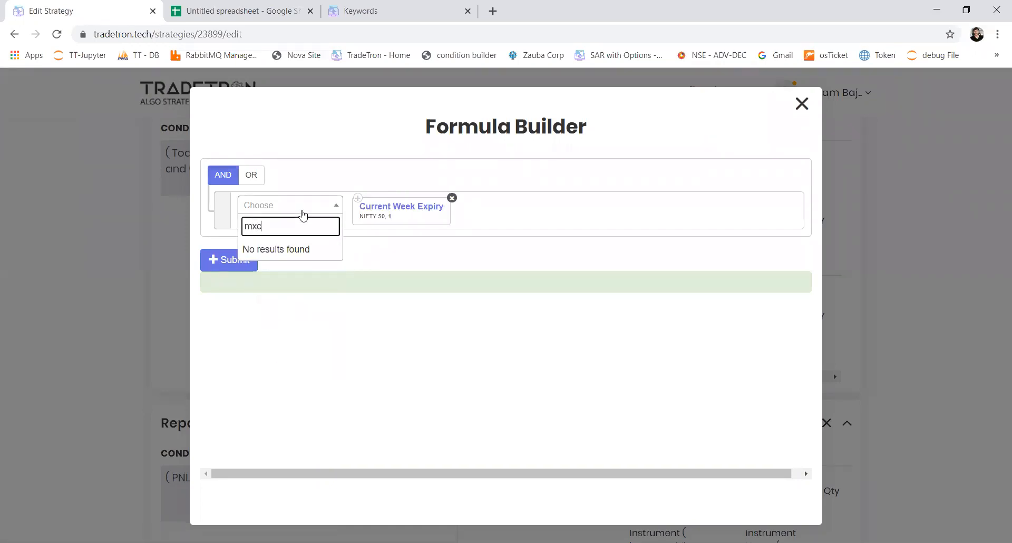
{"action": "key", "text": "BackSpace"}
{"action": "key", "text": "BackSpace"}
{"action": "type", "text": "c"}
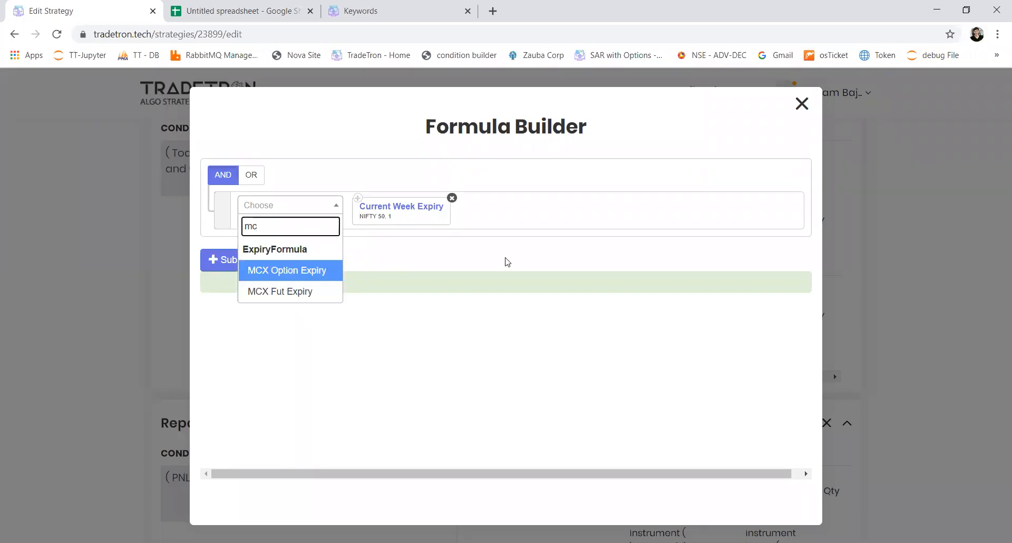
{"action": "left_click", "coordinate": [799, 109]}
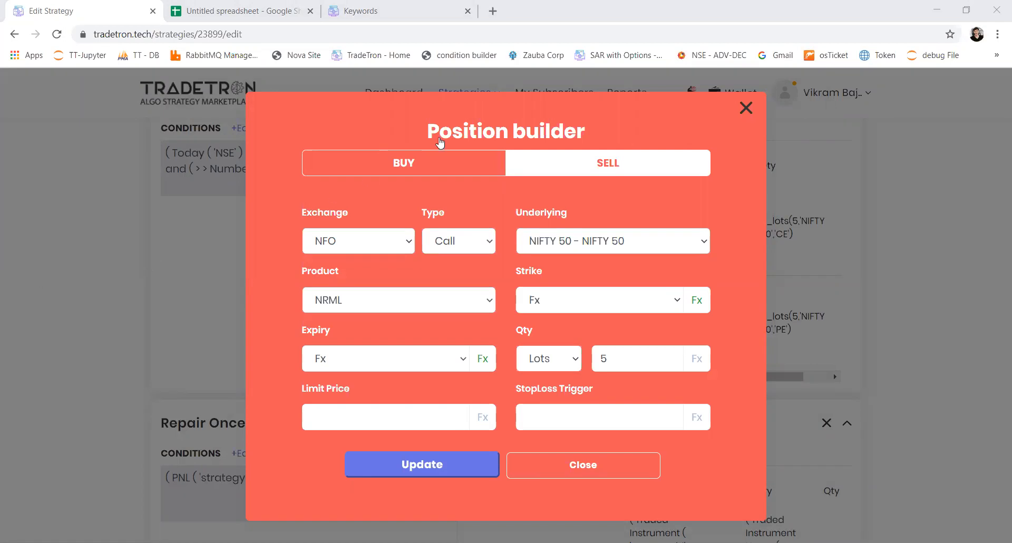
{"action": "left_click", "coordinate": [742, 107]}
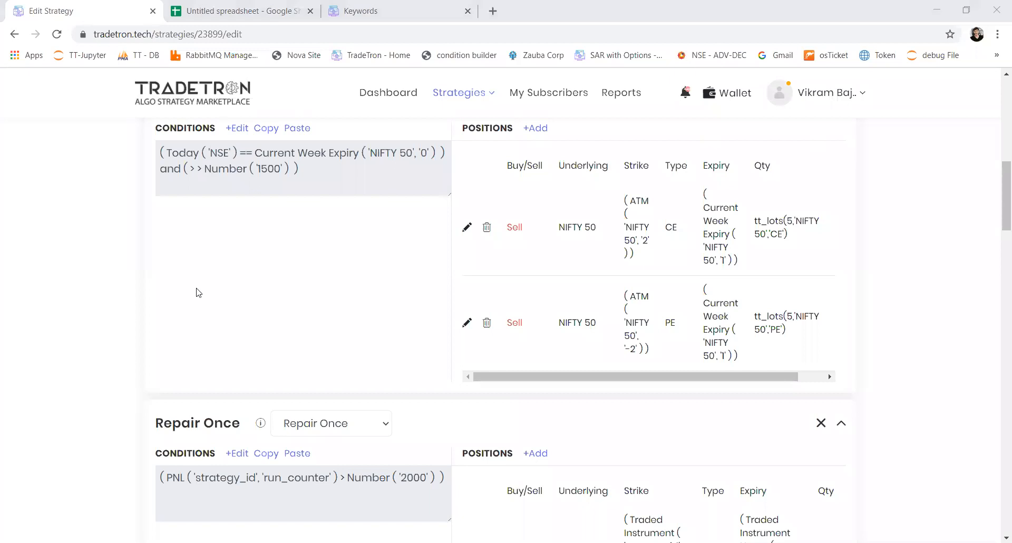
In Set 1's second entry condition, insert the Time keyword for NSE before Number and remove both > operators.
{"action": "left_click_drag", "start_coordinate": [995, 210], "coordinate": [996, 183]}
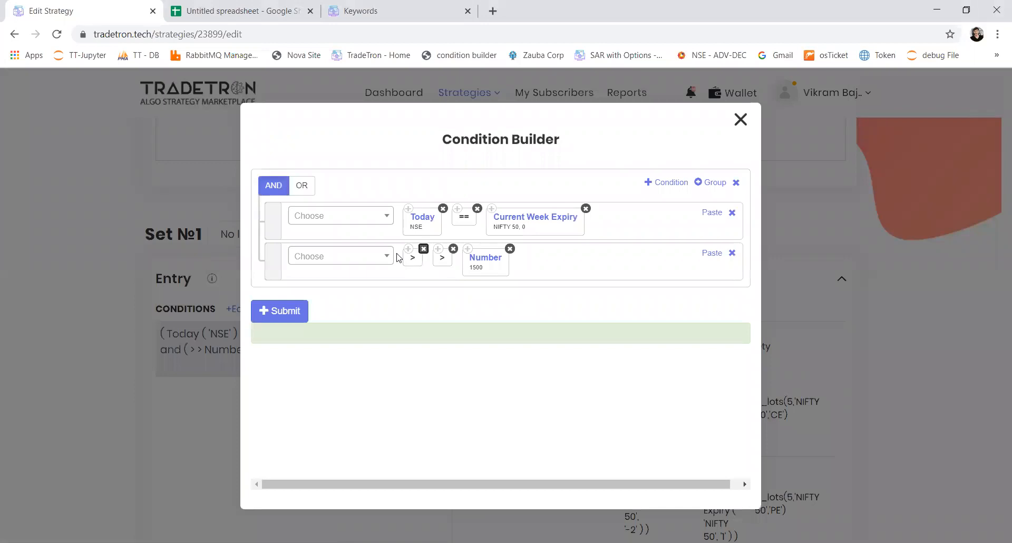
{"action": "left_click", "coordinate": [341, 262]}
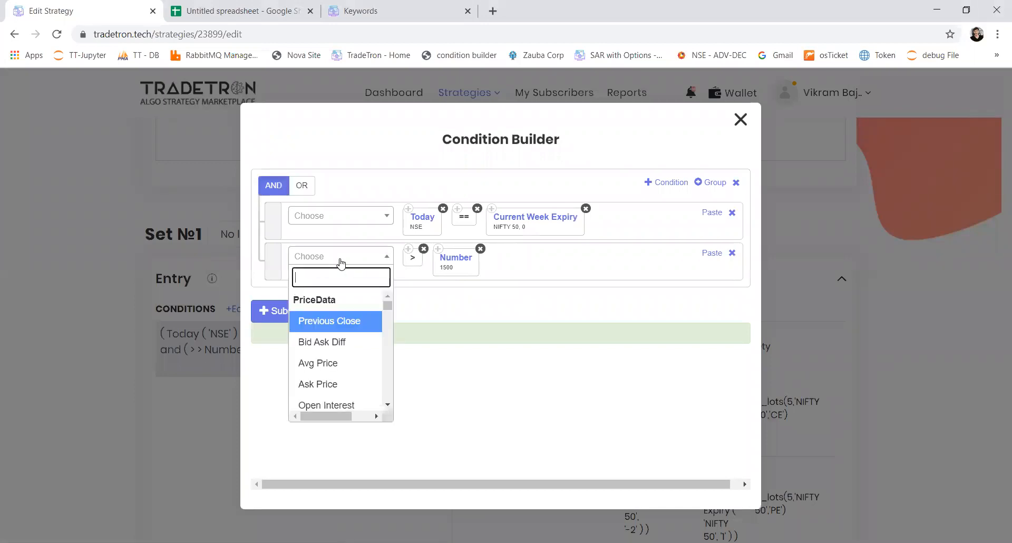
{"action": "type", "text": "tim"}
{"action": "key", "text": "Return"}
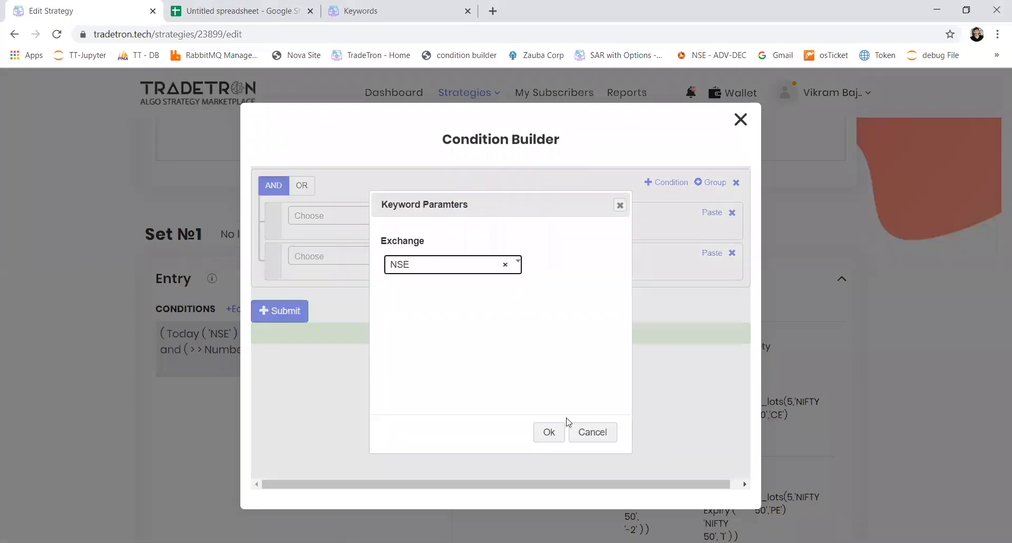
{"action": "left_click", "coordinate": [557, 430]}
{"action": "left_click_drag", "start_coordinate": [515, 269], "coordinate": [406, 268]}
{"action": "left_click", "coordinate": [468, 249]}
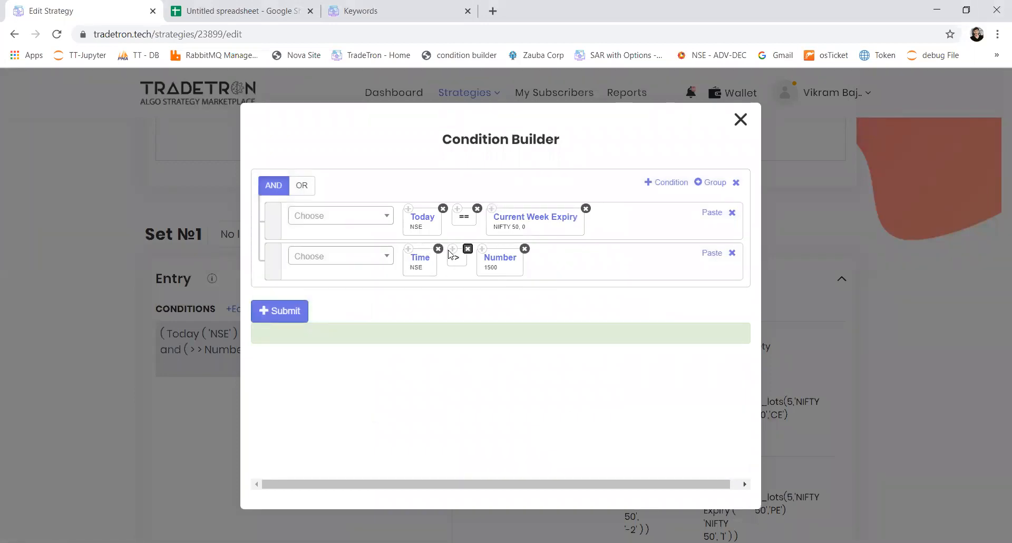
Place an == operator between Time and Number, set the number to 930, and submit the entry condition.
{"action": "left_click", "coordinate": [367, 257]}
{"action": "type", "text": "="}
{"action": "key", "text": "Down"}
{"action": "key", "text": "Down"}
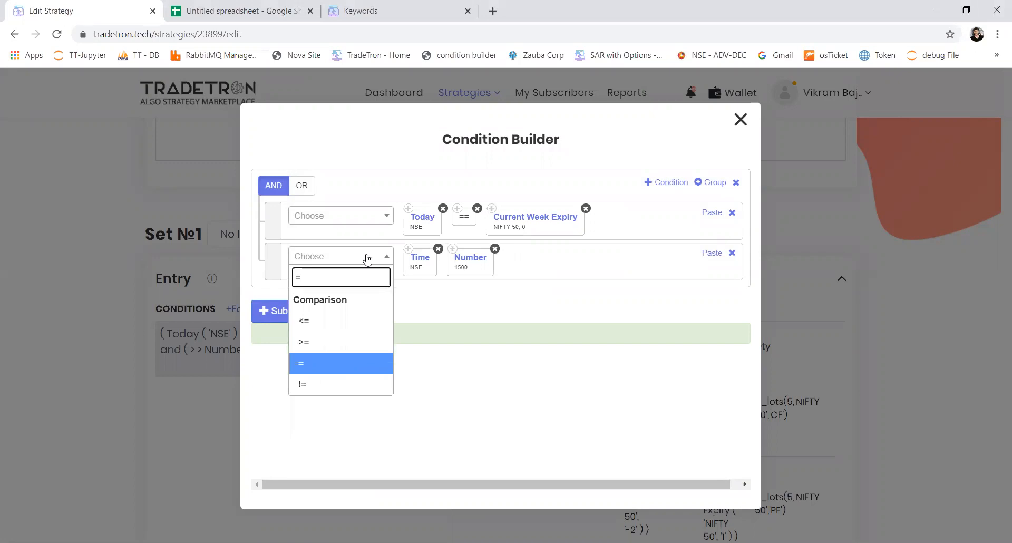
{"action": "key", "text": "Return"}
{"action": "left_click_drag", "start_coordinate": [506, 260], "coordinate": [446, 264]}
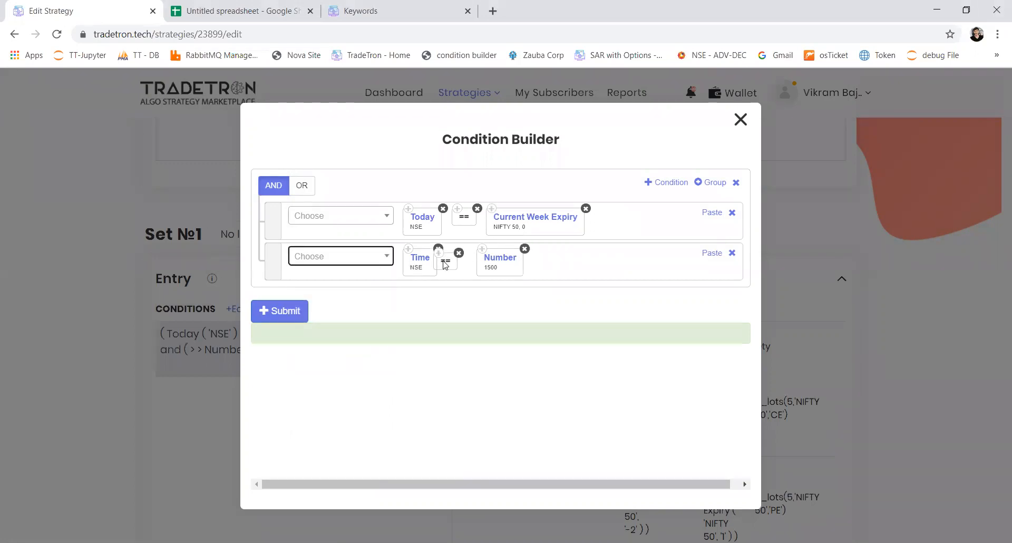
{"action": "type", "text": "930"}
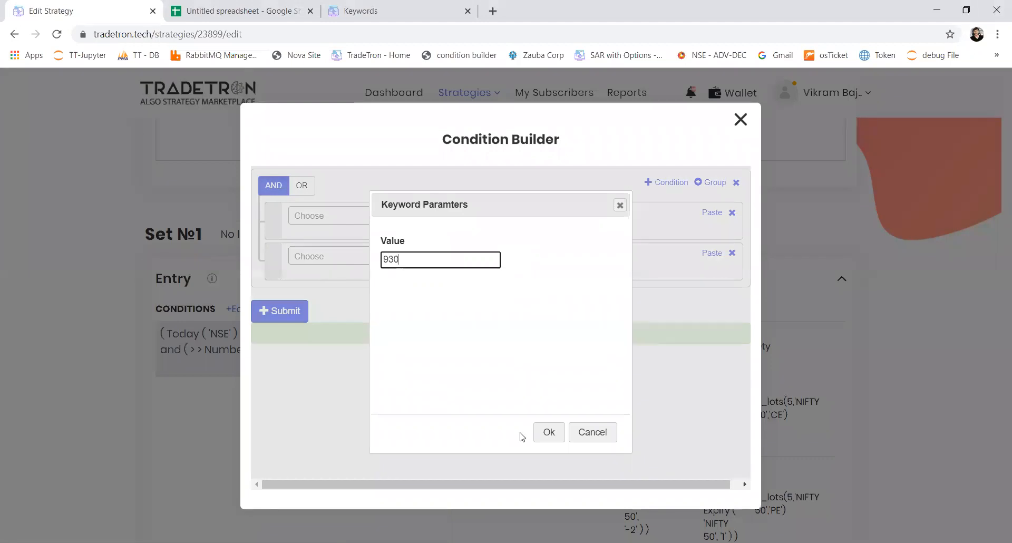
{"action": "left_click", "coordinate": [548, 432]}
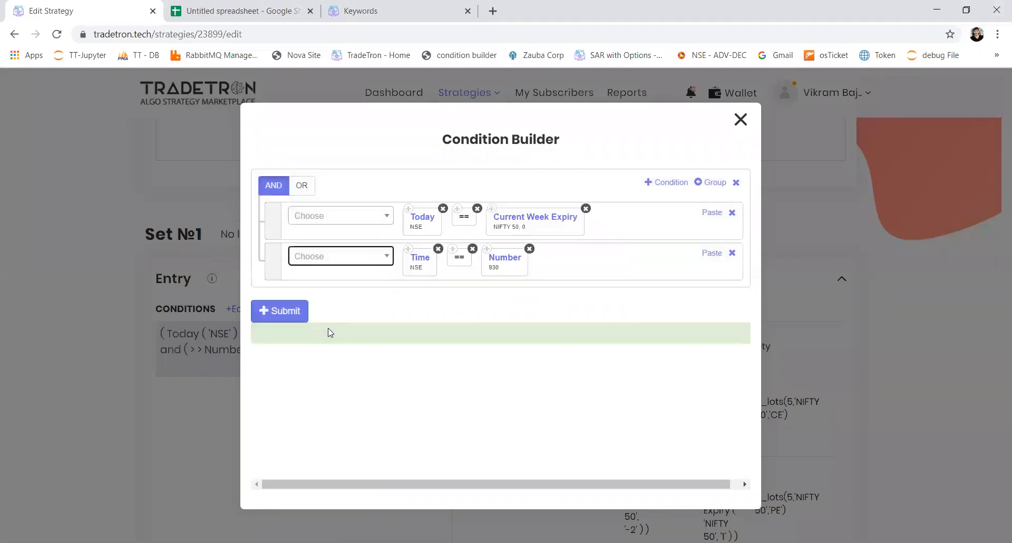
{"action": "left_click", "coordinate": [274, 315]}
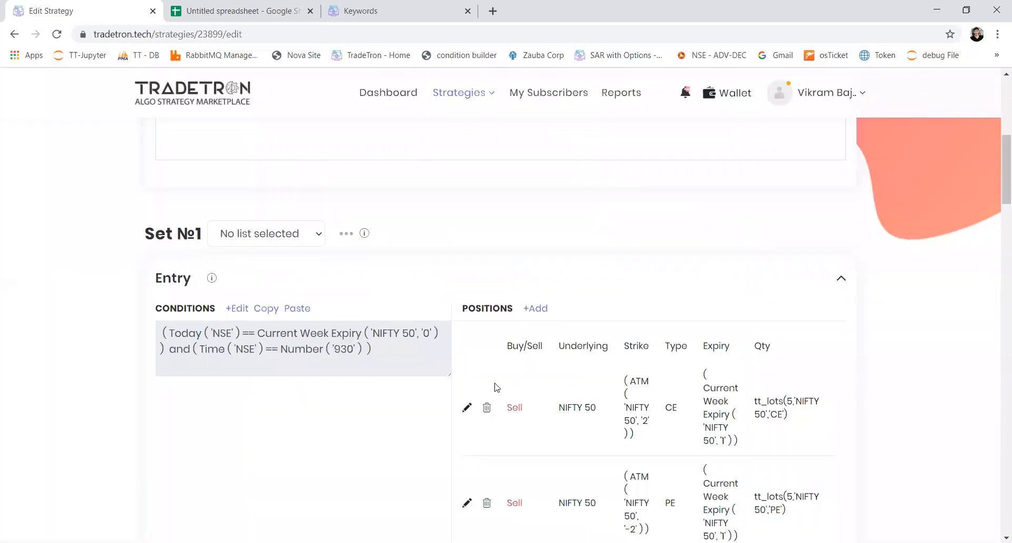
Add a new set to the strategy after Set 1.
{"action": "scroll", "coordinate": [495, 388], "scroll_direction": "down", "scroll_amount": 20}
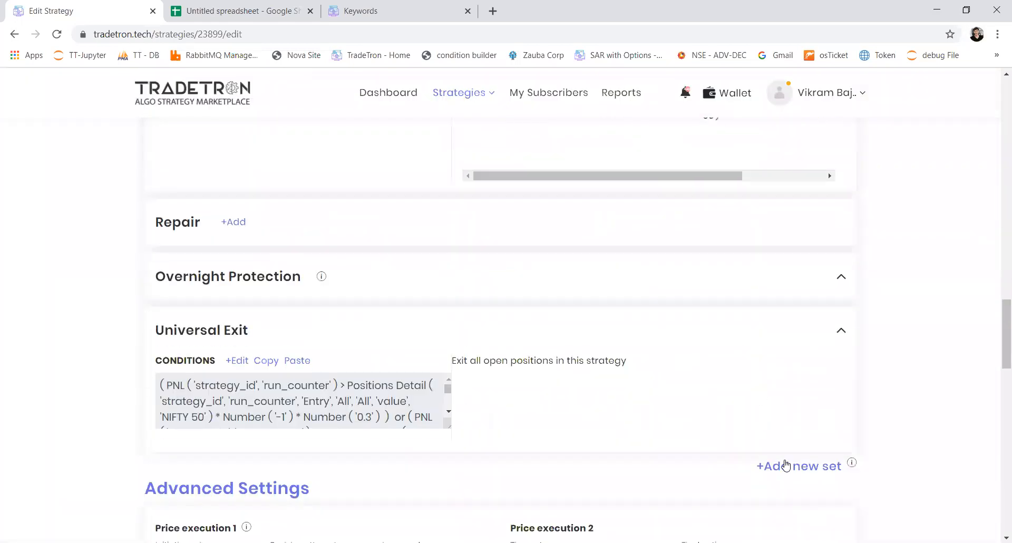
{"action": "left_click", "coordinate": [785, 466]}
{"action": "scroll", "coordinate": [583, 366], "scroll_direction": "down", "scroll_amount": 8}
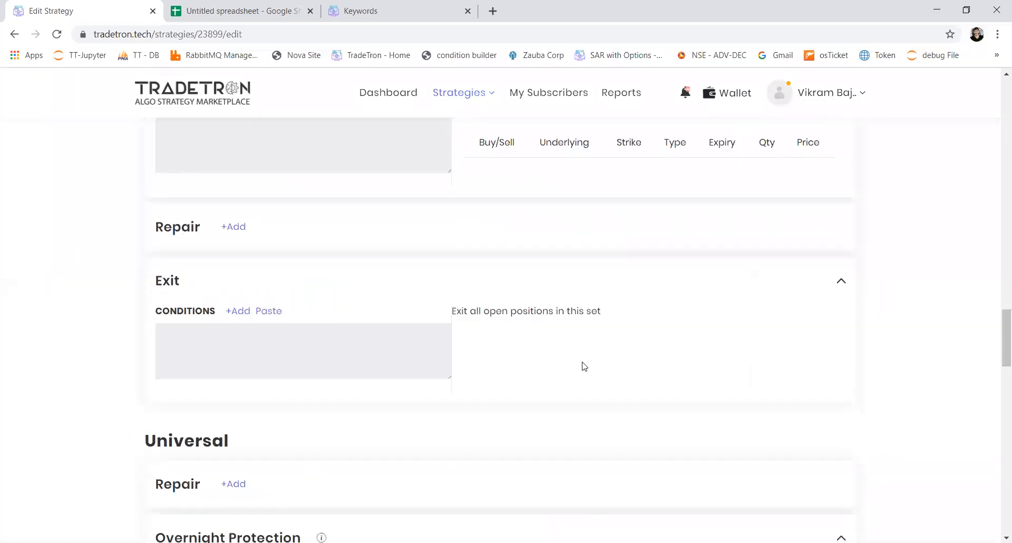
Copy the entry condition from Set 1 and paste it into Set 2's entry conditions.
{"action": "scroll", "coordinate": [584, 366], "scroll_direction": "up", "scroll_amount": 15}
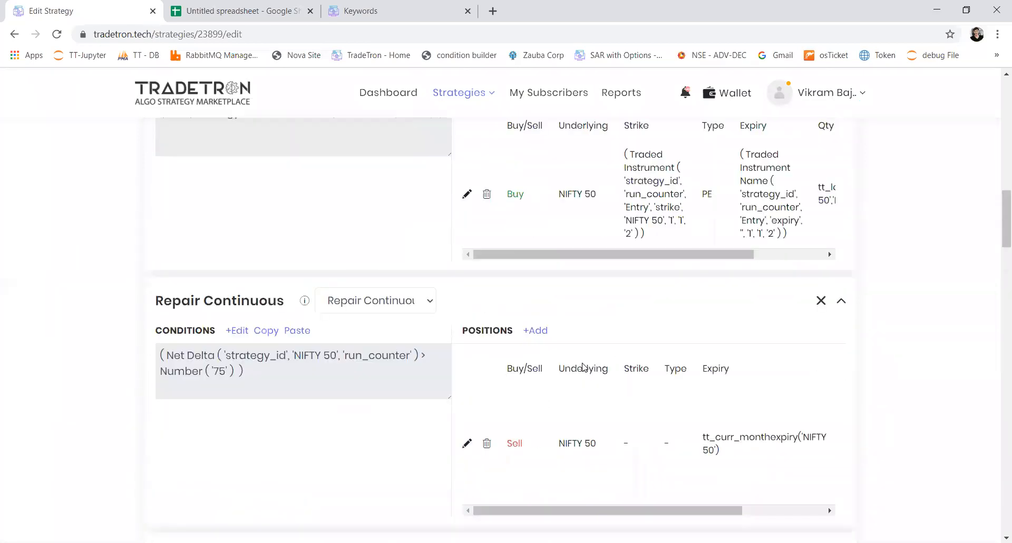
{"action": "scroll", "coordinate": [584, 367], "scroll_direction": "up", "scroll_amount": 12}
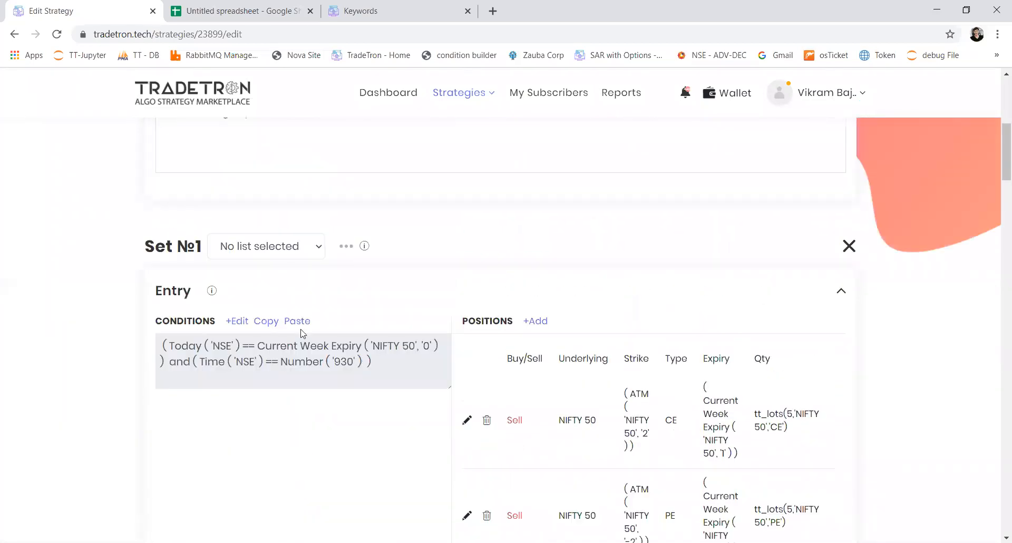
{"action": "left_click", "coordinate": [267, 325]}
{"action": "scroll", "coordinate": [353, 413], "scroll_direction": "down", "scroll_amount": 15}
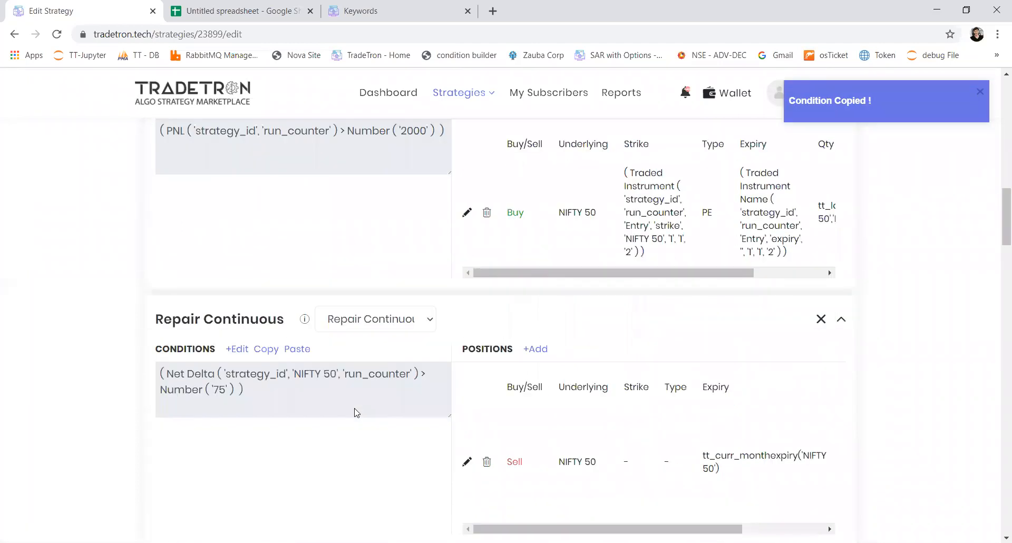
{"action": "scroll", "coordinate": [356, 412], "scroll_direction": "down", "scroll_amount": 6}
{"action": "left_click", "coordinate": [272, 281]}
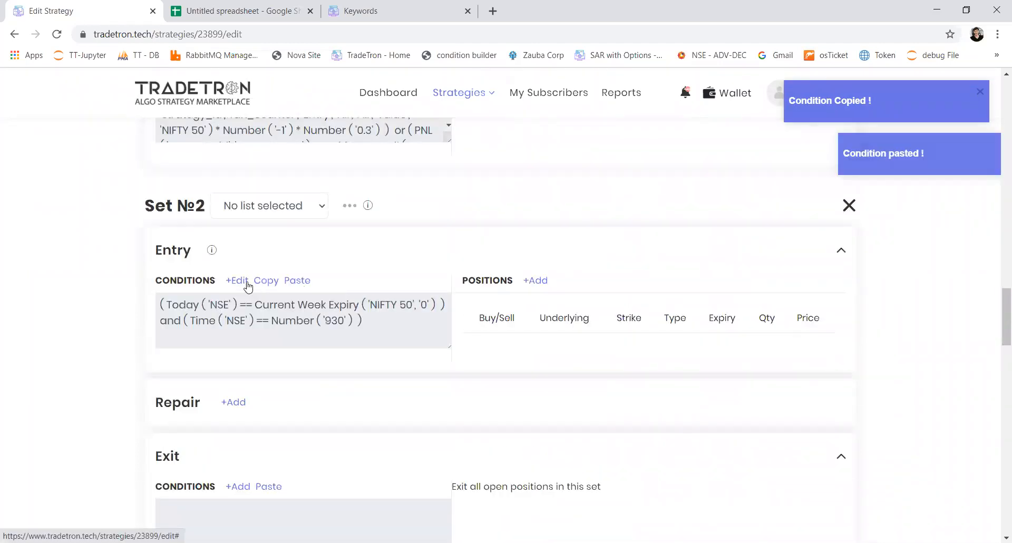
Set the time condition's number to 1030 in Set 2's entry and submit the condition.
{"action": "left_click", "coordinate": [342, 351]}
{"action": "left_click", "coordinate": [498, 257]}
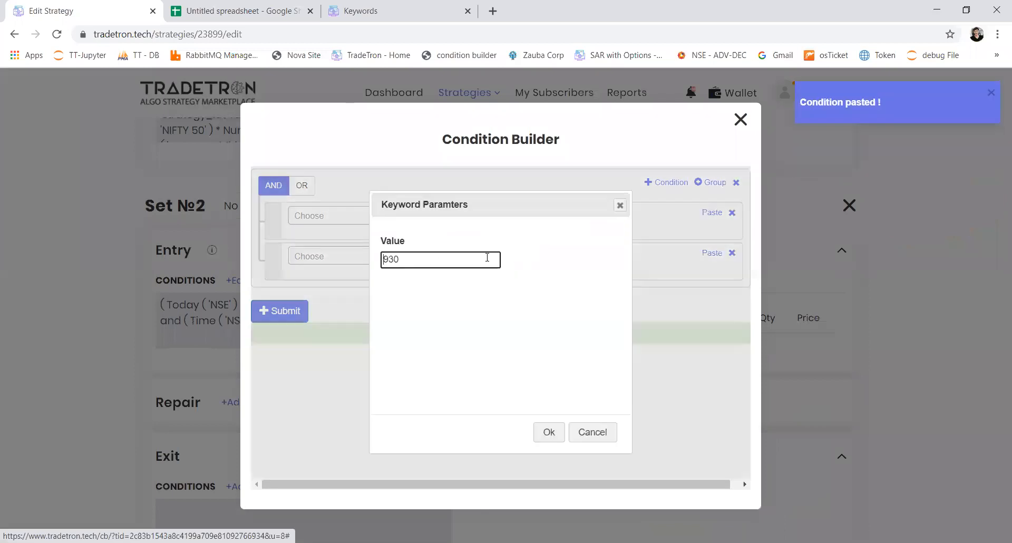
{"action": "type", "text": "1030"}
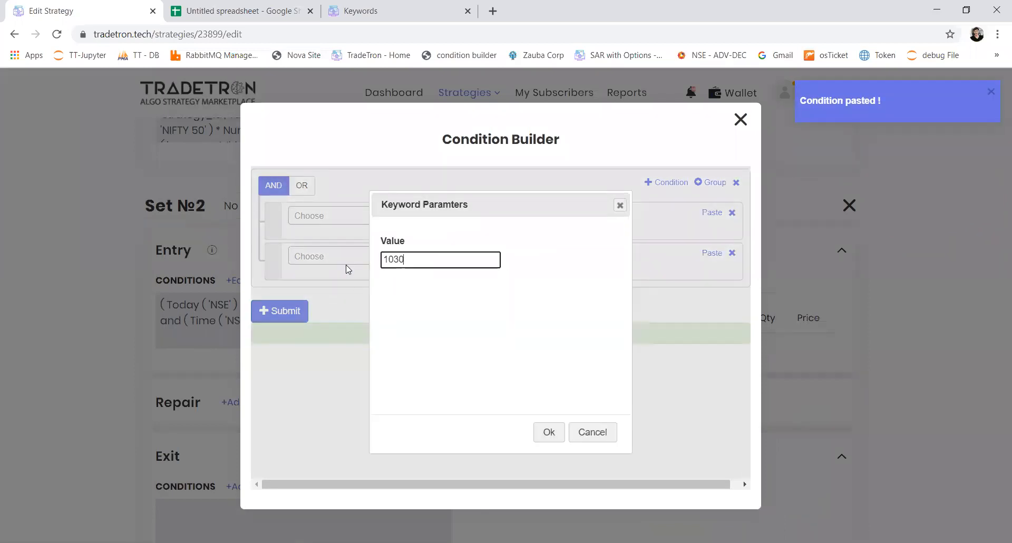
{"action": "left_click", "coordinate": [548, 433]}
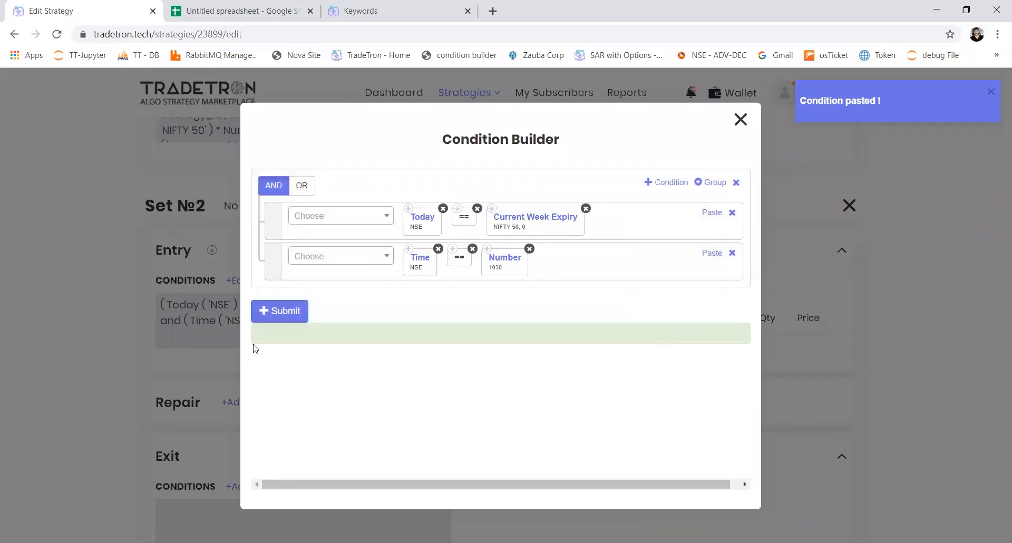
{"action": "left_click", "coordinate": [292, 310]}
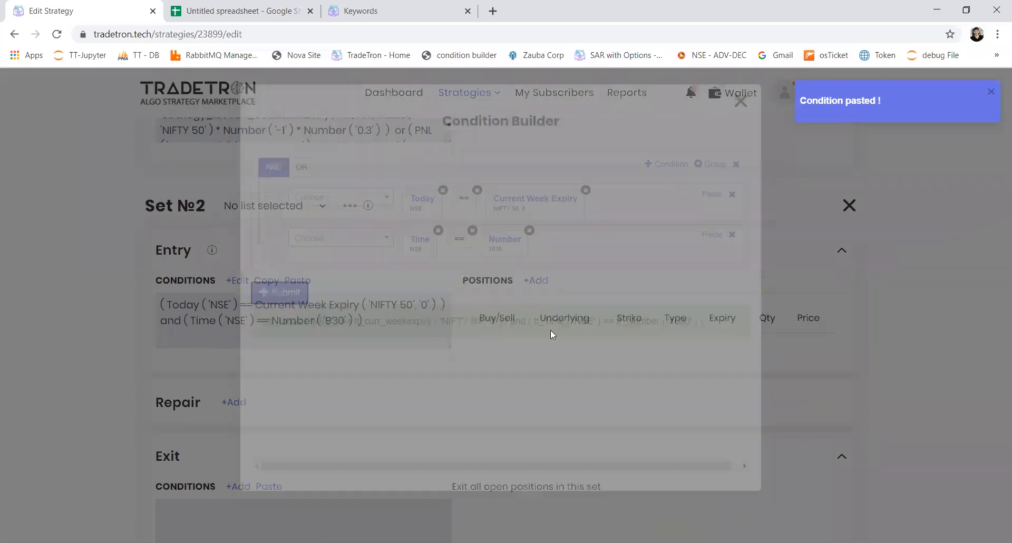
Add a new repair to Set 1 below the Net Delta < -75 repair and set its type to Repair Continuous.
{"action": "scroll", "coordinate": [411, 346], "scroll_direction": "up", "scroll_amount": 3}
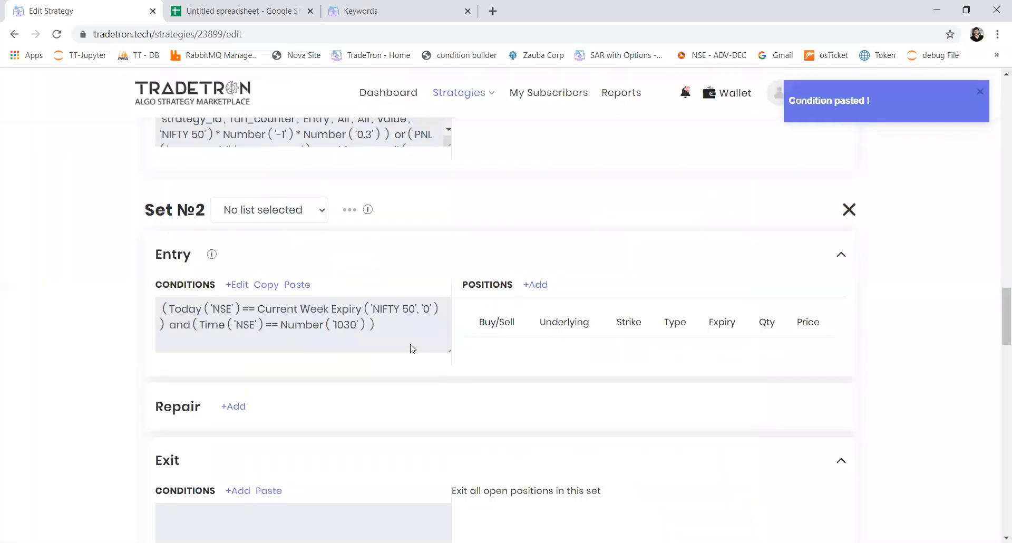
{"action": "scroll", "coordinate": [411, 346], "scroll_direction": "up", "scroll_amount": 7}
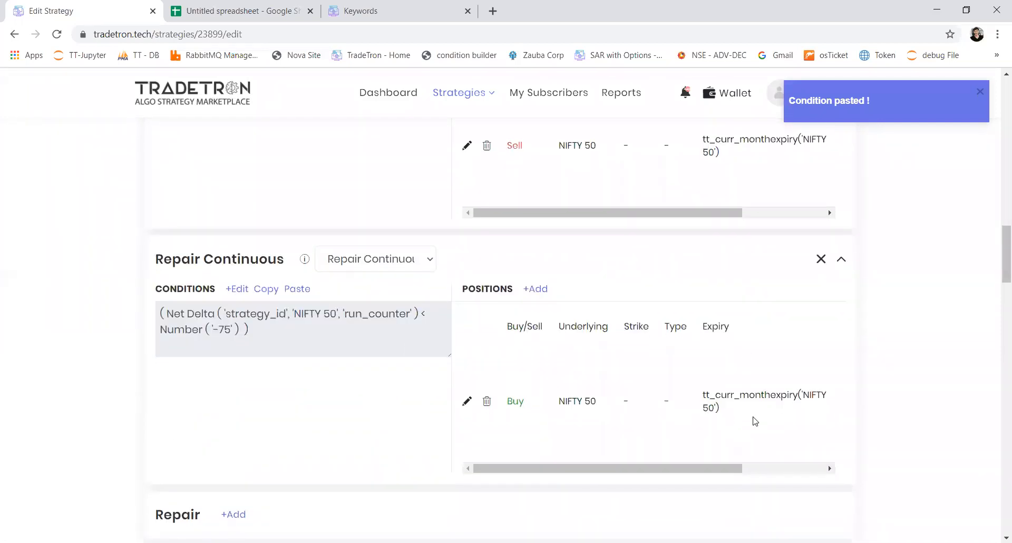
{"action": "scroll", "coordinate": [745, 419], "scroll_direction": "down", "scroll_amount": 3}
{"action": "left_click", "coordinate": [233, 332]}
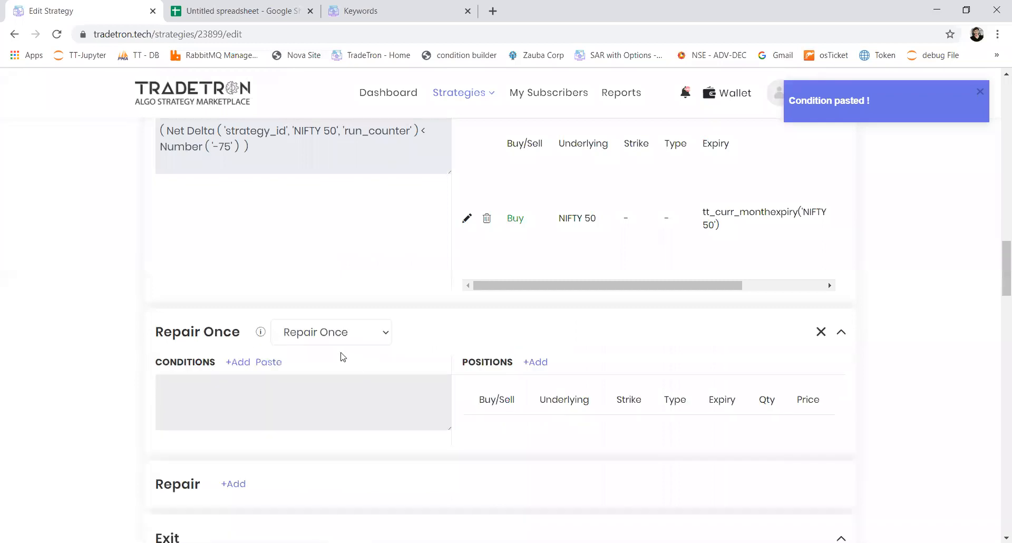
{"action": "left_click", "coordinate": [352, 340]}
{"action": "left_click", "coordinate": [344, 373]}
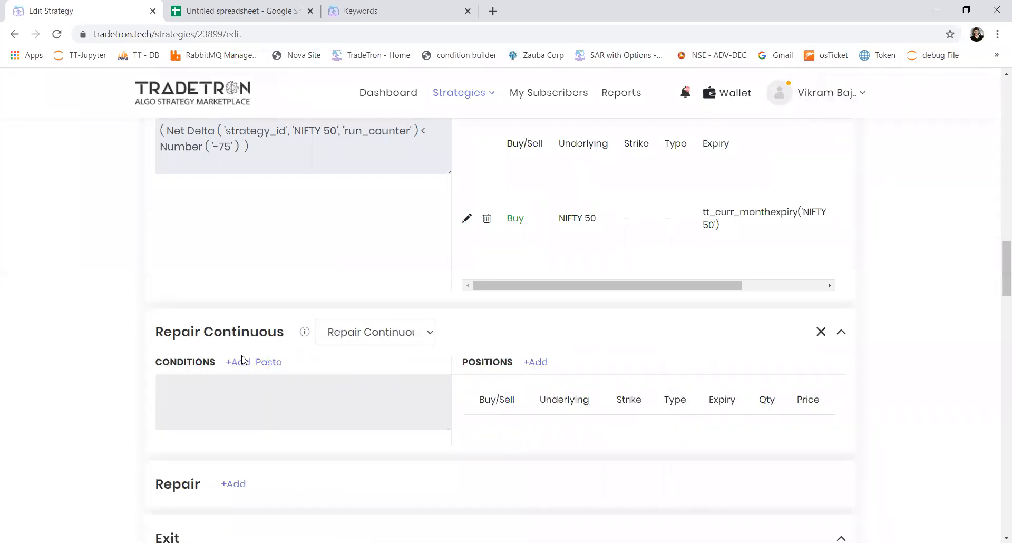
Start the new repair's condition with the Minute keyword for the NSE exchange.
{"action": "left_click", "coordinate": [238, 362]}
{"action": "left_click", "coordinate": [348, 211]}
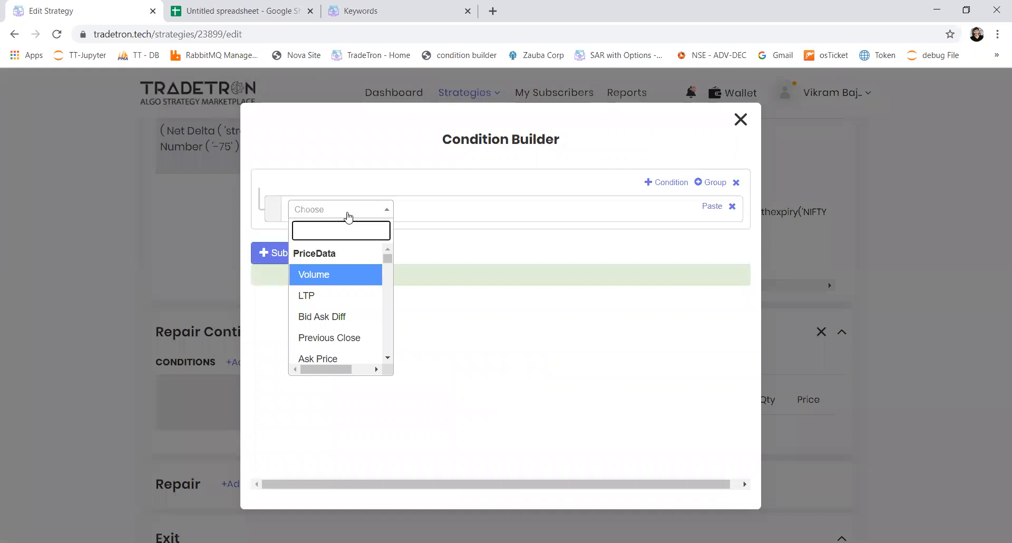
{"action": "type", "text": "min"}
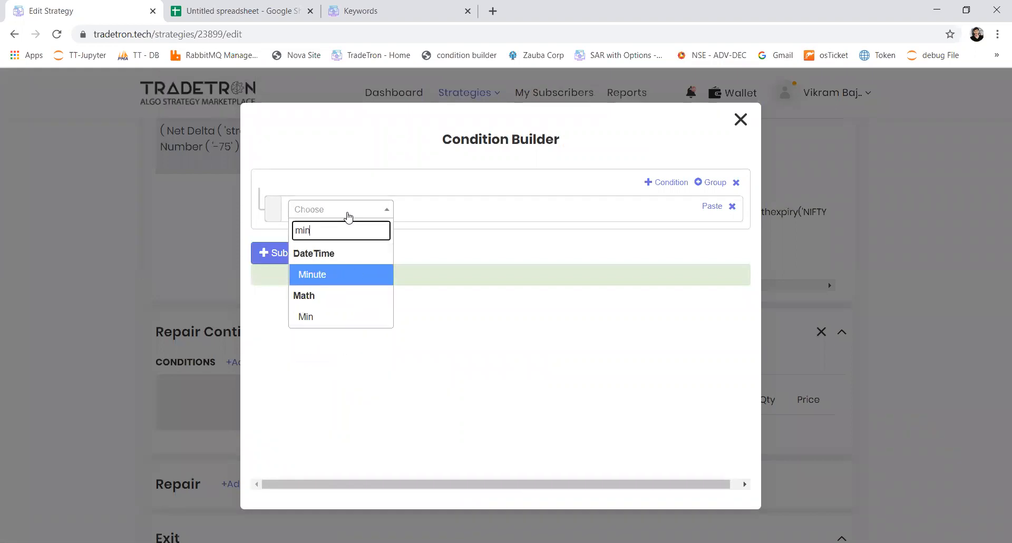
{"action": "key", "text": "Return"}
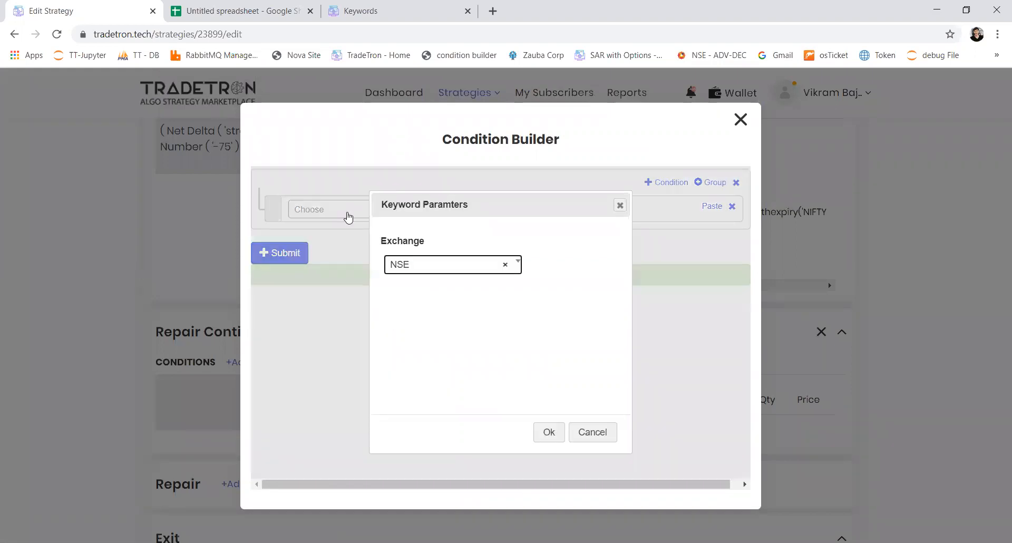
{"action": "key", "text": "Return"}
Complete the Minute condition with an == operator and Number 30.
{"action": "left_click", "coordinate": [347, 210]}
{"action": "type", "text": "="}
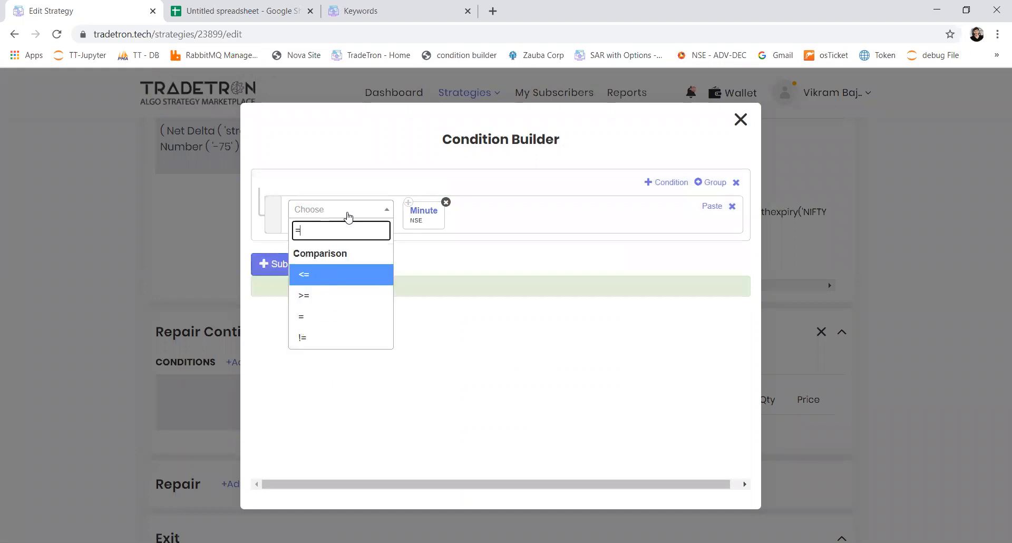
{"action": "key", "text": "Down"}
{"action": "key", "text": "Down"}
{"action": "key", "text": "Return"}
{"action": "left_click", "coordinate": [348, 210]}
{"action": "type", "text": "num"}
{"action": "key", "text": "Return"}
{"action": "type", "text": "30"}
{"action": "key", "text": "Tab"}
{"action": "key", "text": "Return"}
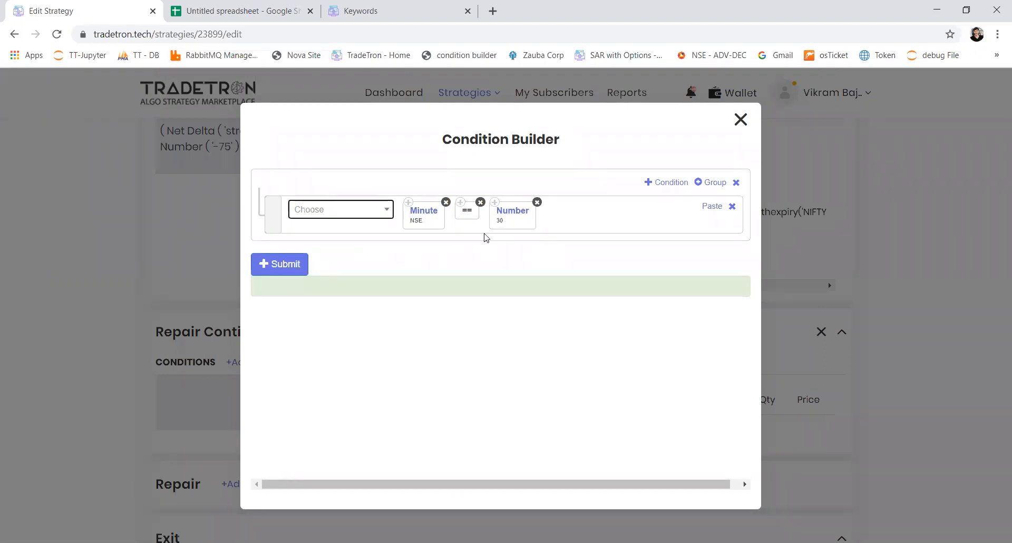
Add a second condition to the repair and insert the LastRepairedTime keyword for NIFTY 50.
{"action": "left_click", "coordinate": [675, 182]}
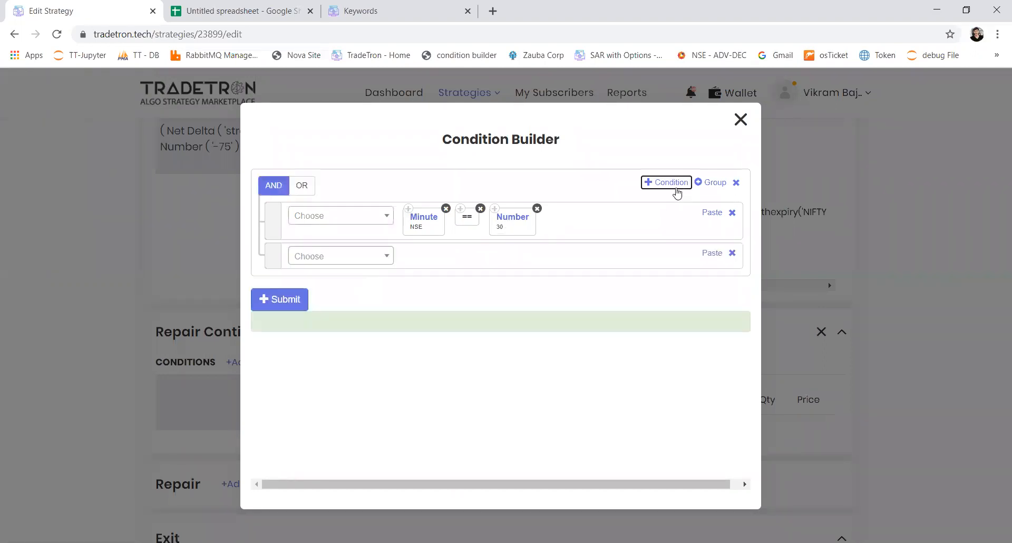
{"action": "left_click", "coordinate": [373, 260]}
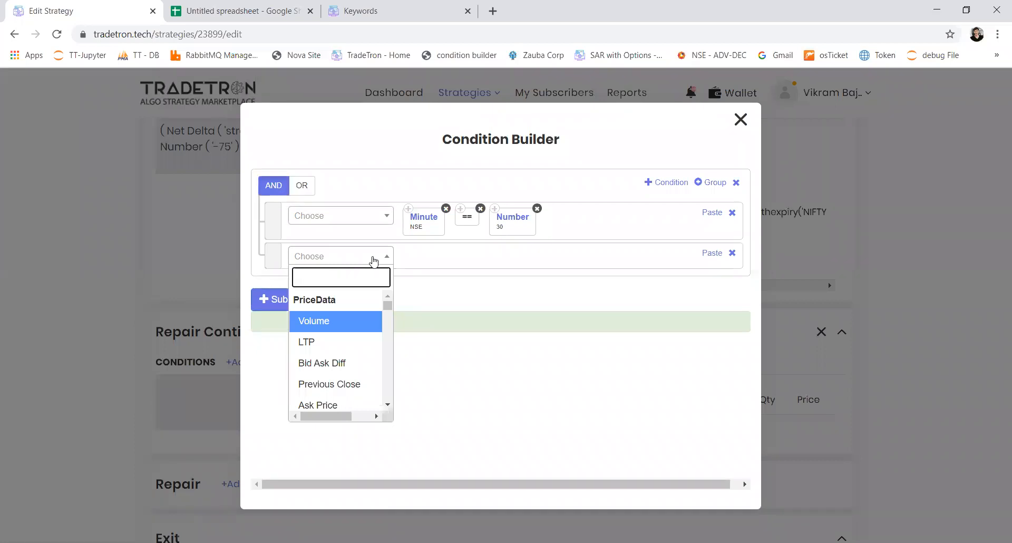
{"action": "type", "text": "re"}
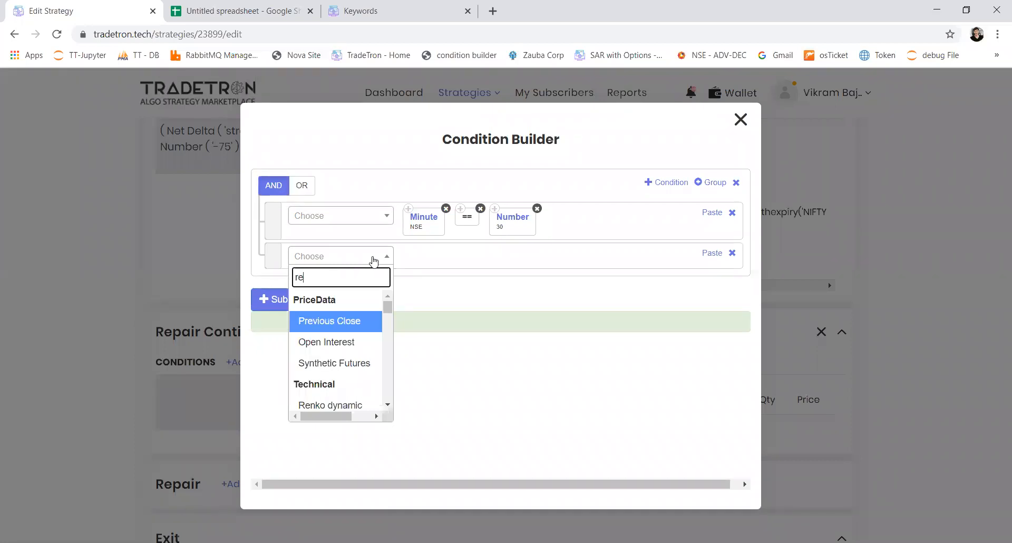
{"action": "key", "text": "BackSpace"}
{"action": "key", "text": "BackSpace"}
{"action": "type", "text": "la"}
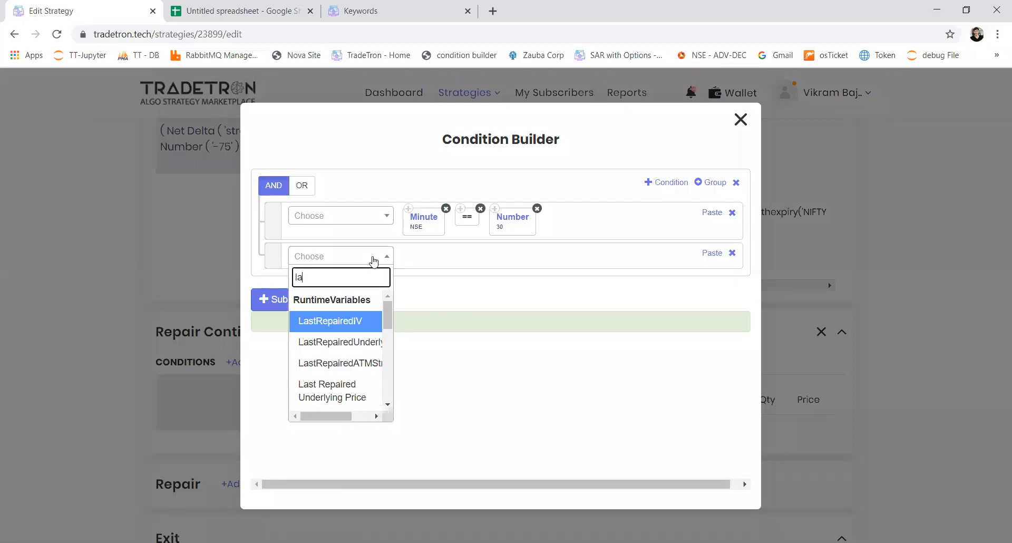
{"action": "type", "text": "stre"}
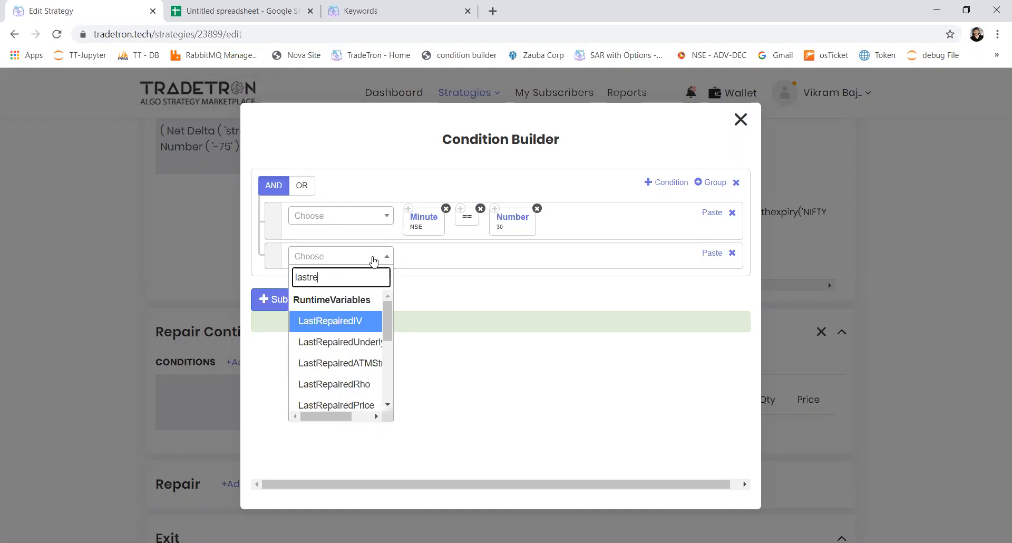
{"action": "type", "text": "pairedti"}
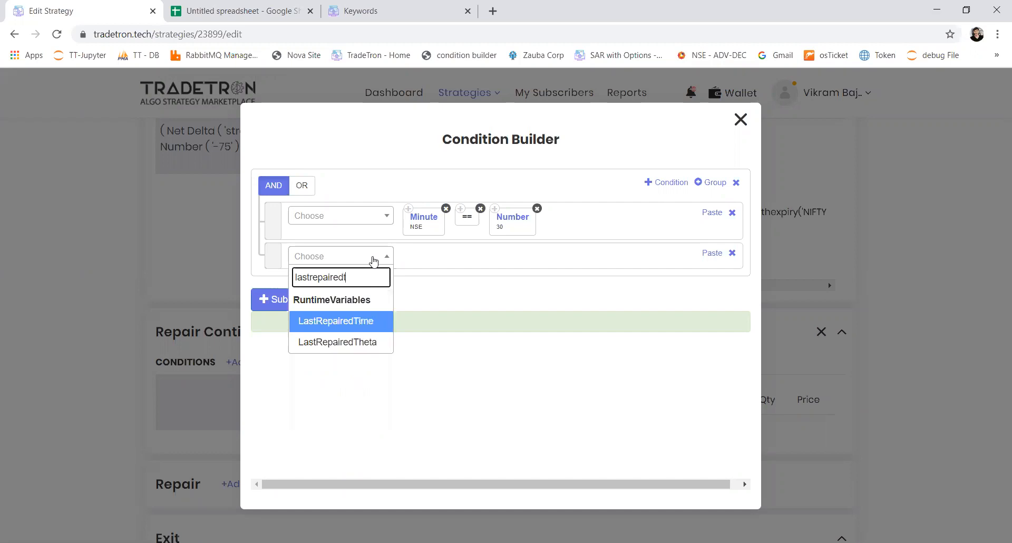
{"action": "key", "text": "Return"}
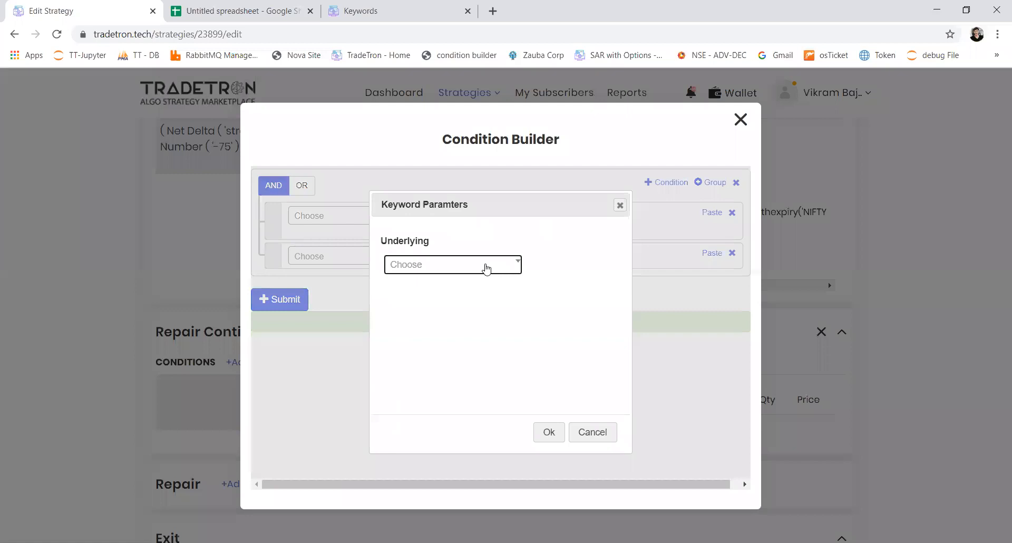
{"action": "left_click", "coordinate": [486, 269]}
{"action": "type", "text": "nifty"}
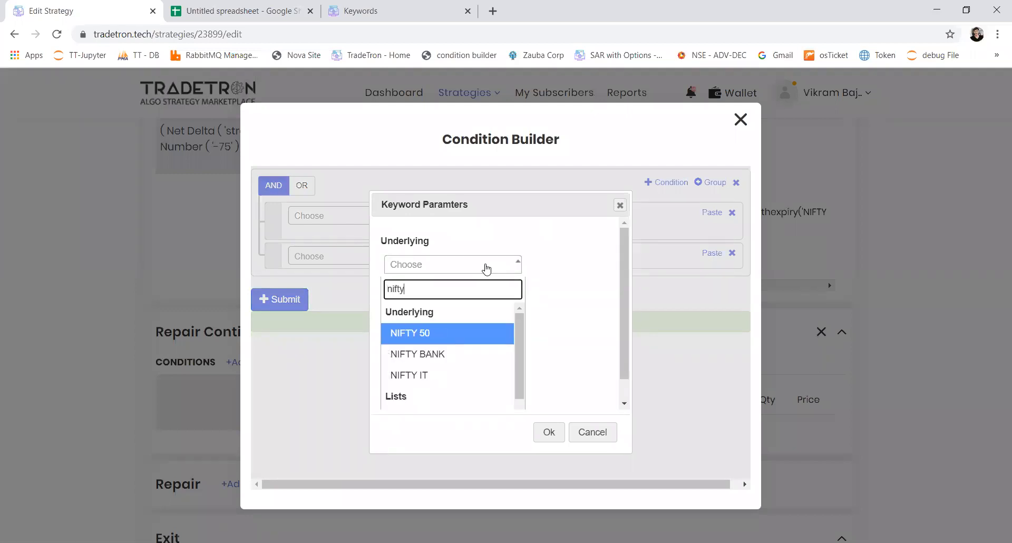
{"action": "key", "text": "Return"}
{"action": "key", "text": "Return"}
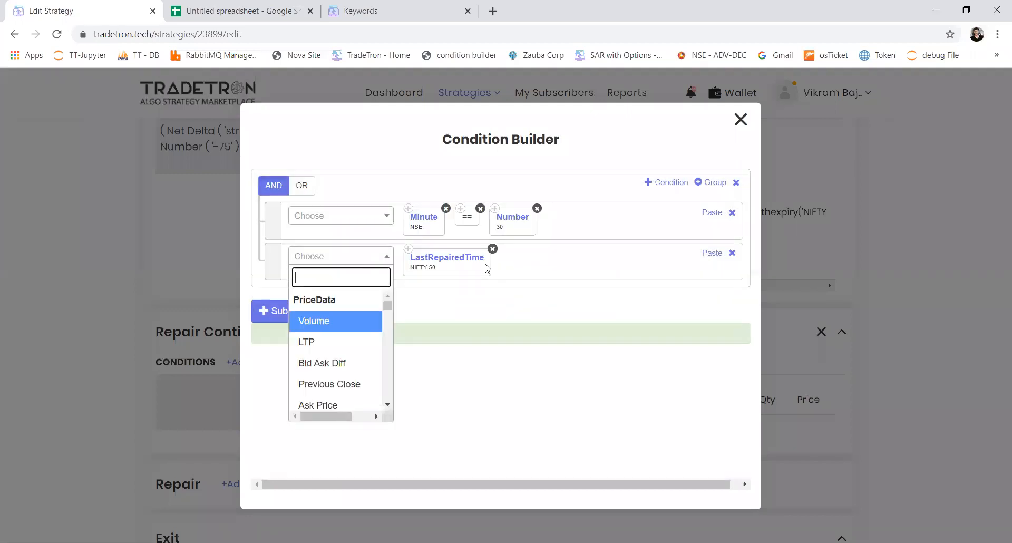
{"action": "type", "text": "number"}
{"action": "key", "text": "Return"}
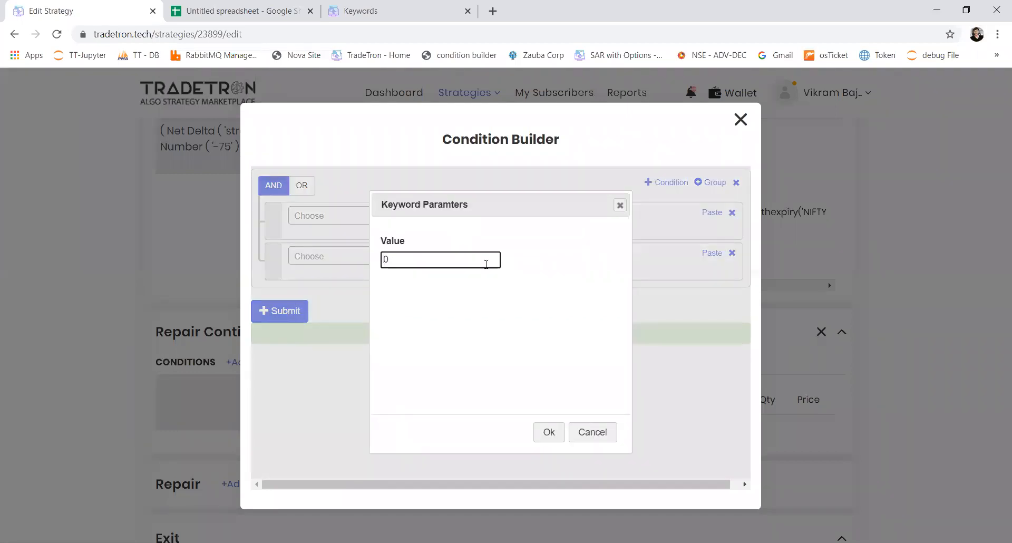
{"action": "left_click", "coordinate": [620, 205]}
Insert the Time keyword for NSE and arrange the second condition as Time > LastRepairedTime.
{"action": "left_click", "coordinate": [373, 261]}
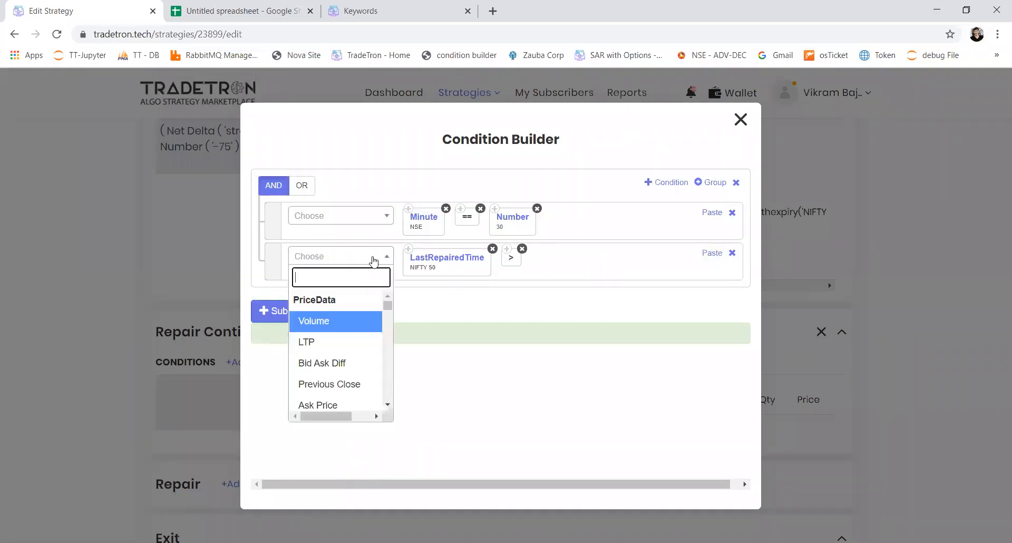
{"action": "type", "text": "time"}
{"action": "key", "text": "Return"}
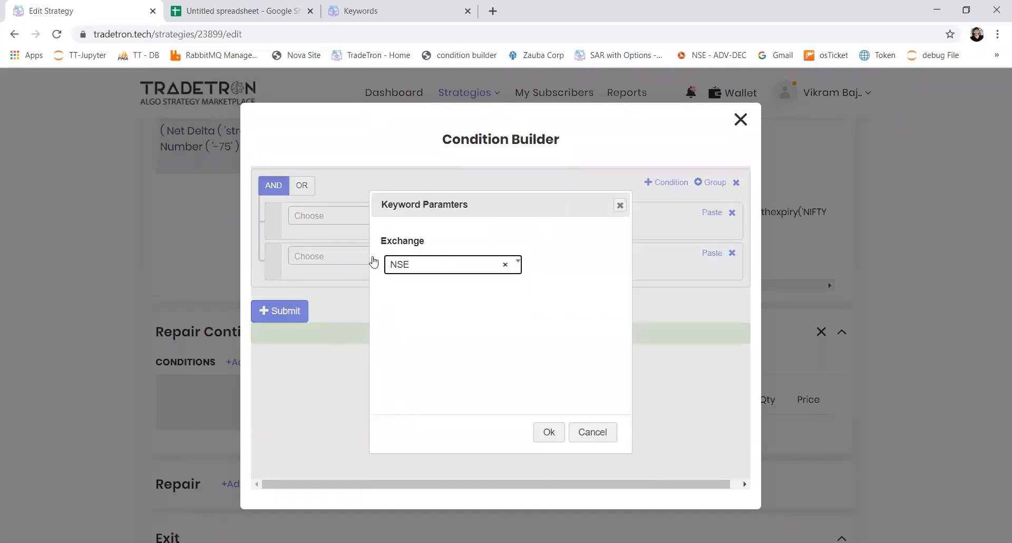
{"action": "key", "text": "Return"}
{"action": "left_click_drag", "start_coordinate": [556, 274], "coordinate": [486, 266]}
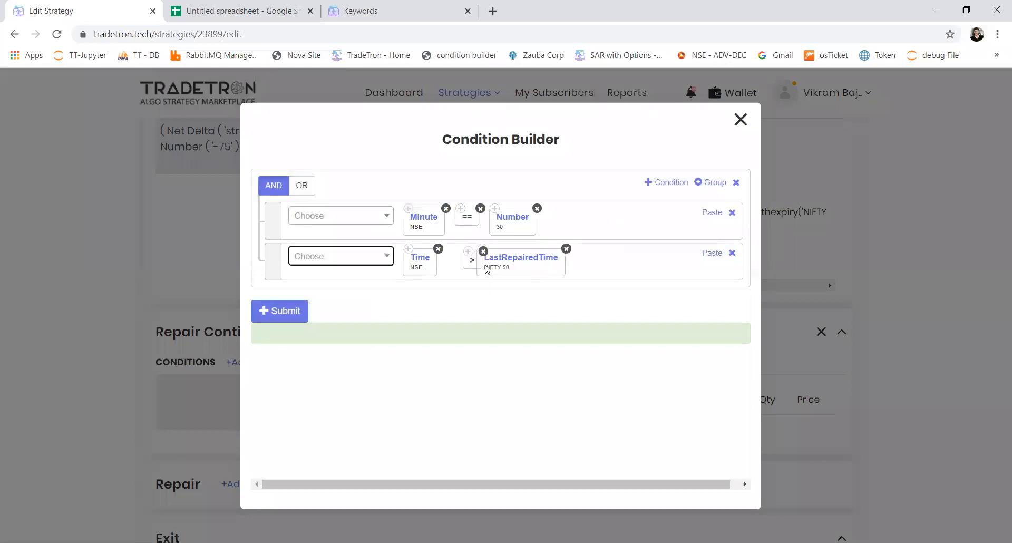
Append a + operator and Number 50 after LastRepairedTime in the second repair condition.
{"action": "left_click", "coordinate": [350, 256]}
{"action": "type", "text": "+"}
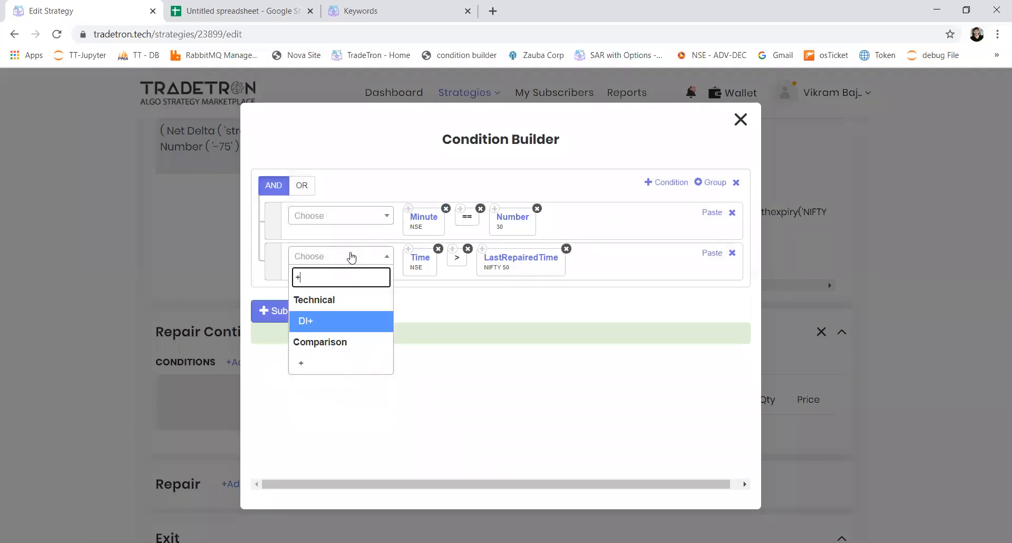
{"action": "key", "text": "Down"}
{"action": "key", "text": "Return"}
{"action": "left_click", "coordinate": [351, 257]}
{"action": "type", "text": "m"}
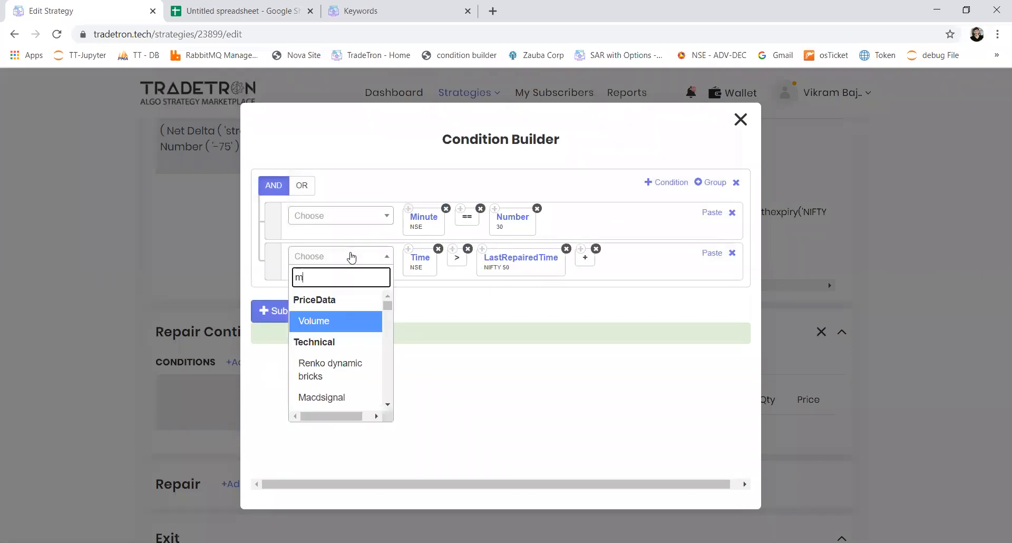
{"action": "key", "text": "BackSpace"}
{"action": "type", "text": "num"}
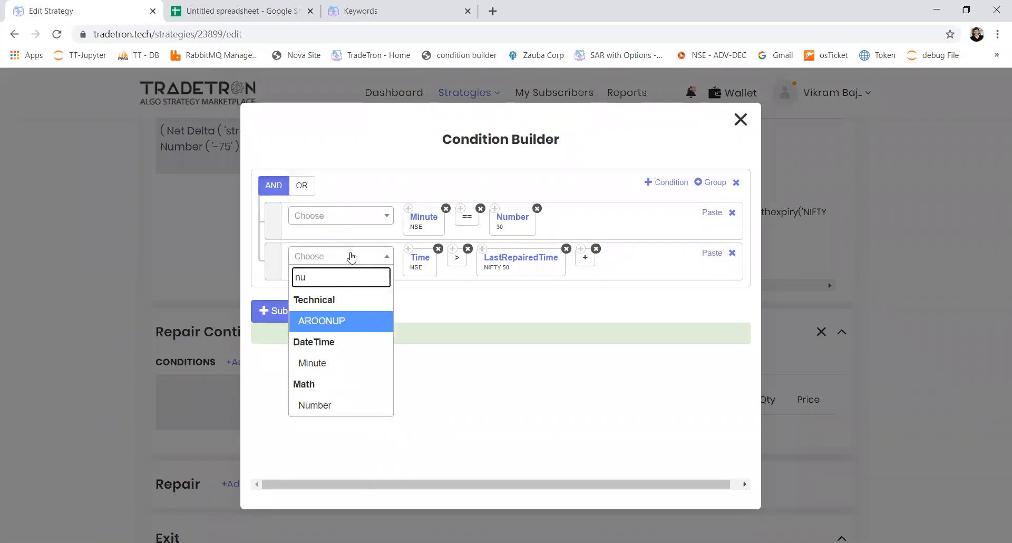
{"action": "key", "text": "Return"}
{"action": "type", "text": "50"}
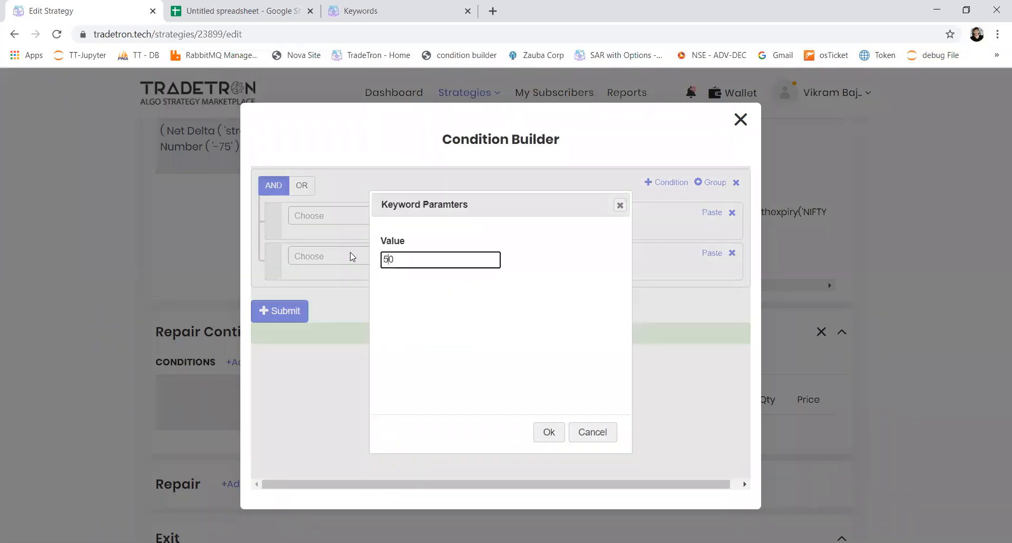
{"action": "key", "text": "Return"}
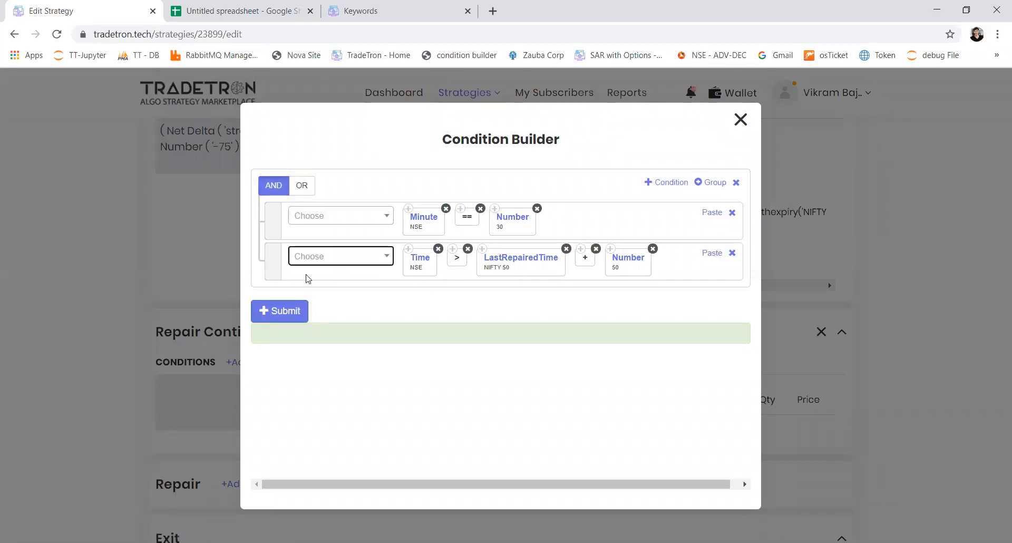
Submit the continuous repair's conditions and add a Repair Once block below it.
{"action": "left_click", "coordinate": [280, 311]}
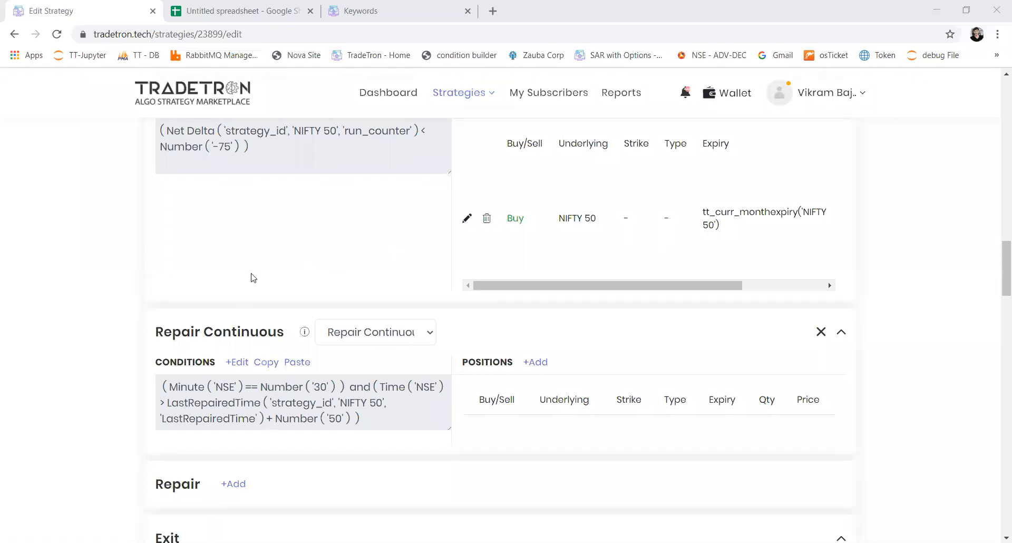
{"action": "left_click", "coordinate": [233, 483]}
{"action": "left_click_drag", "start_coordinate": [1004, 271], "coordinate": [998, 277]}
{"action": "scroll", "coordinate": [418, 371], "scroll_direction": "down", "scroll_amount": 6}
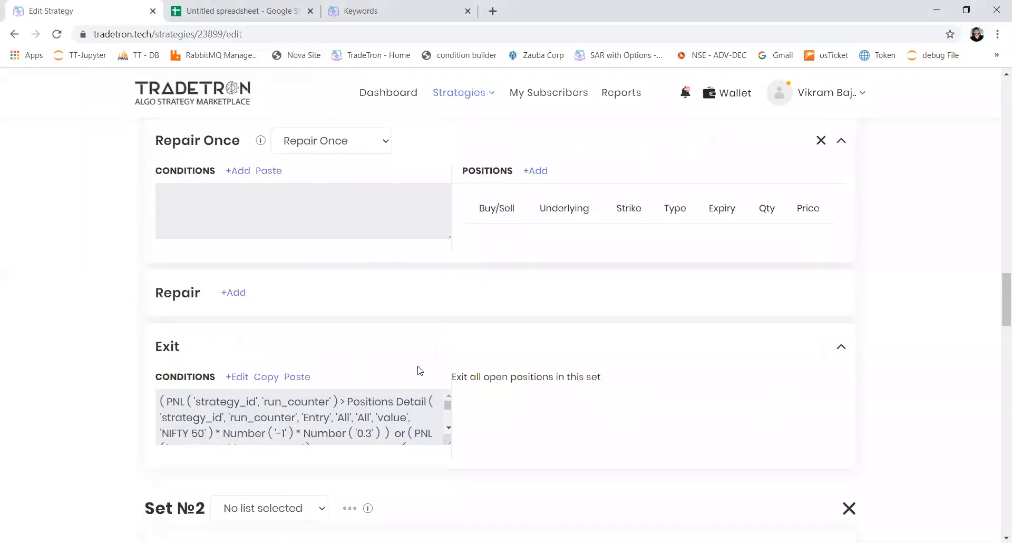
Start the Repair Once conditions with a Position keyword at position -1.
{"action": "left_click", "coordinate": [352, 238]}
{"action": "left_click", "coordinate": [332, 210]}
{"action": "type", "text": "pos"}
{"action": "key", "text": "Return"}
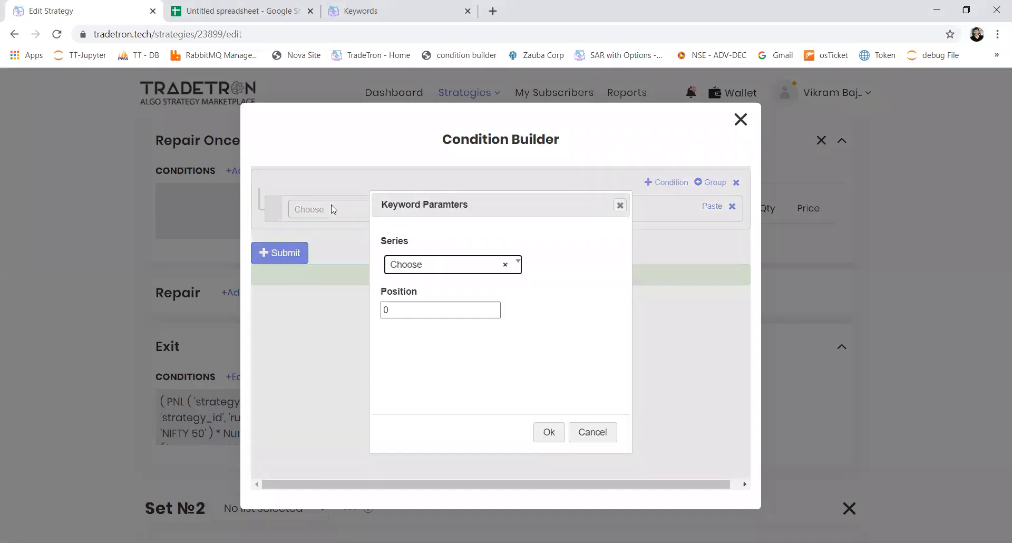
{"action": "type", "text": "-2"}
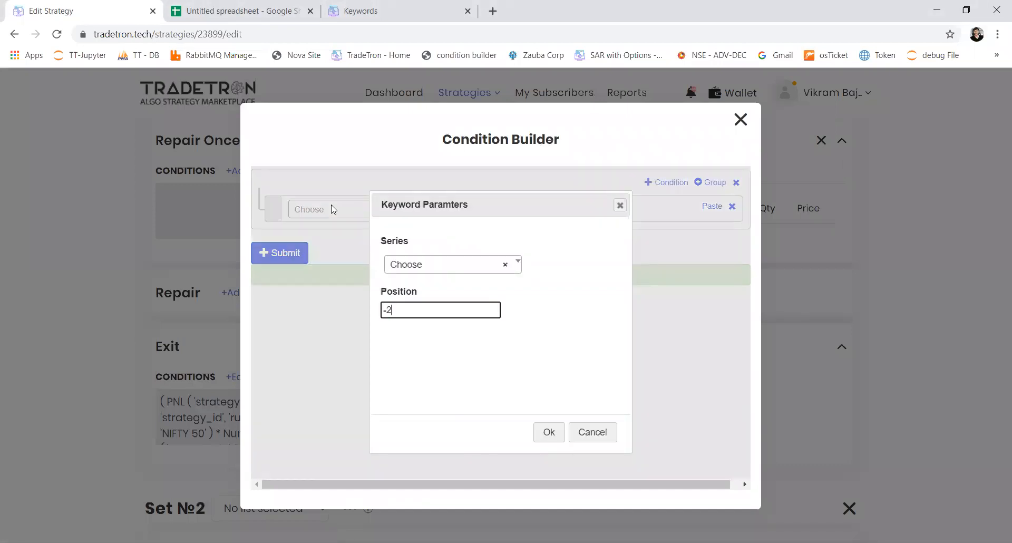
{"action": "key", "text": "Return"}
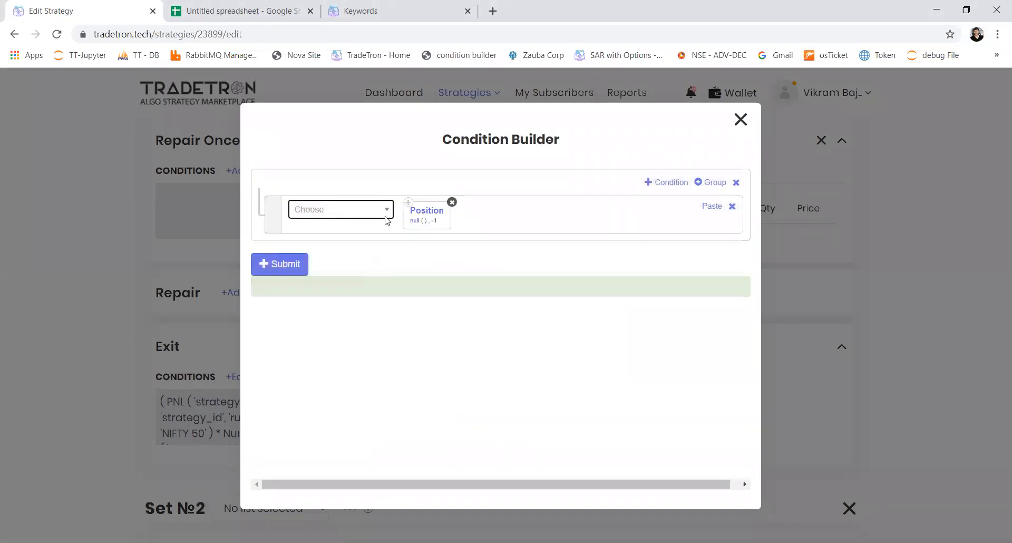
Set the series of the Position keyword to CLOSE.
{"action": "left_click", "coordinate": [430, 216]}
{"action": "left_click", "coordinate": [405, 259]}
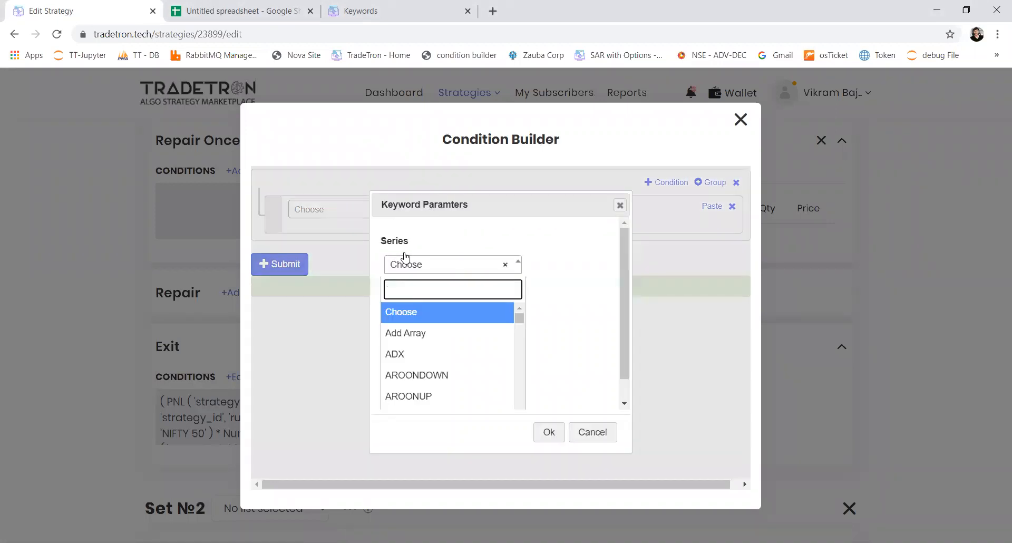
{"action": "type", "text": "clo"}
{"action": "key", "text": "Return"}
{"action": "key", "text": "Tab"}
{"action": "key", "text": "Return"}
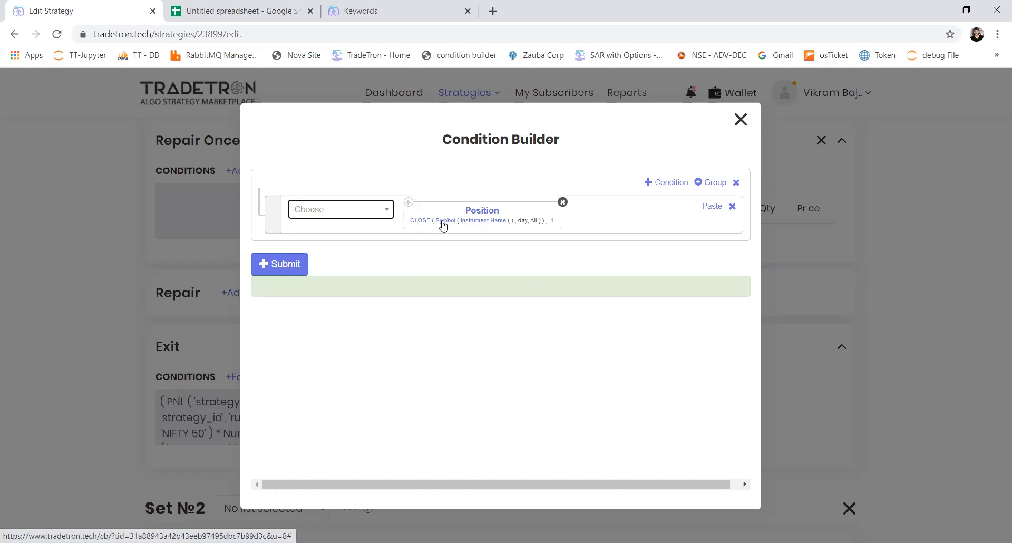
Set the Ohlc source of the CLOSE series to Heikin Ashi and review the other available Ohlc types.
{"action": "left_click", "coordinate": [423, 226]}
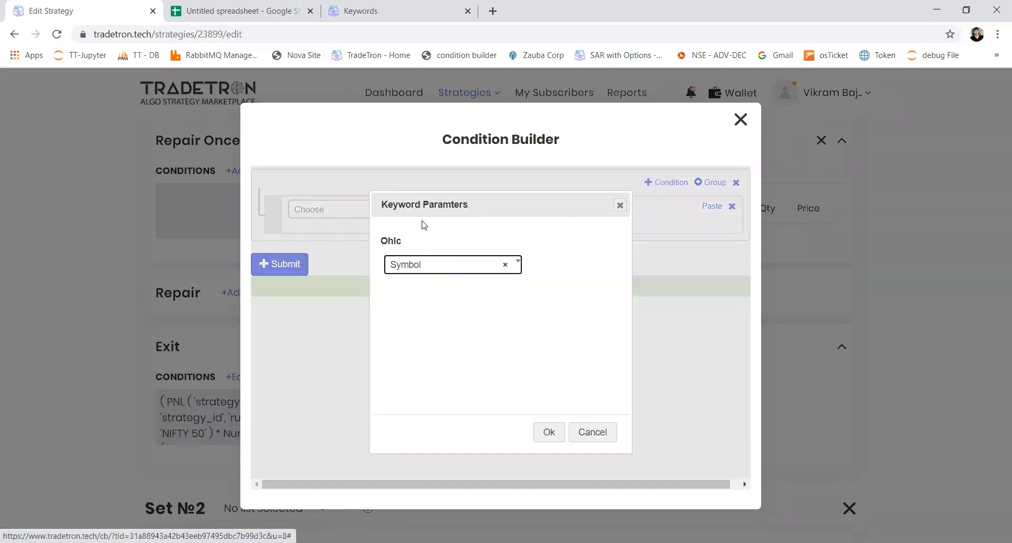
{"action": "left_click", "coordinate": [433, 267]}
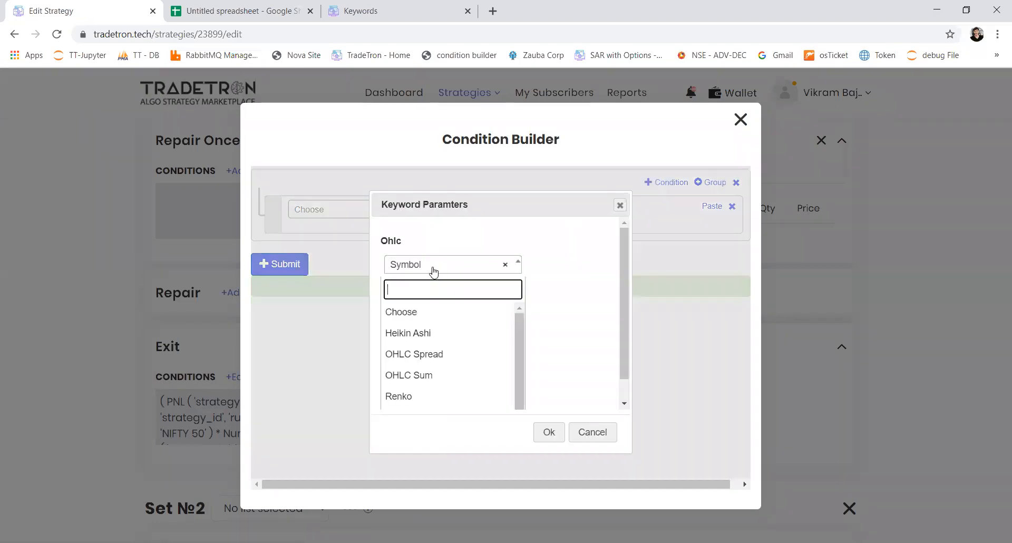
{"action": "left_click", "coordinate": [414, 333]}
{"action": "left_click", "coordinate": [548, 431]}
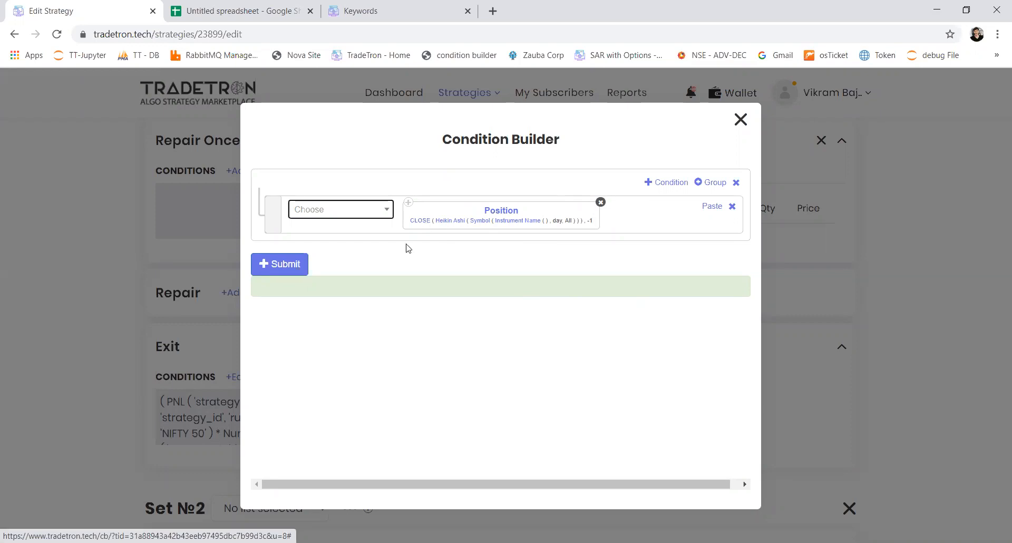
{"action": "left_click", "coordinate": [427, 224]}
{"action": "left_click", "coordinate": [489, 267]}
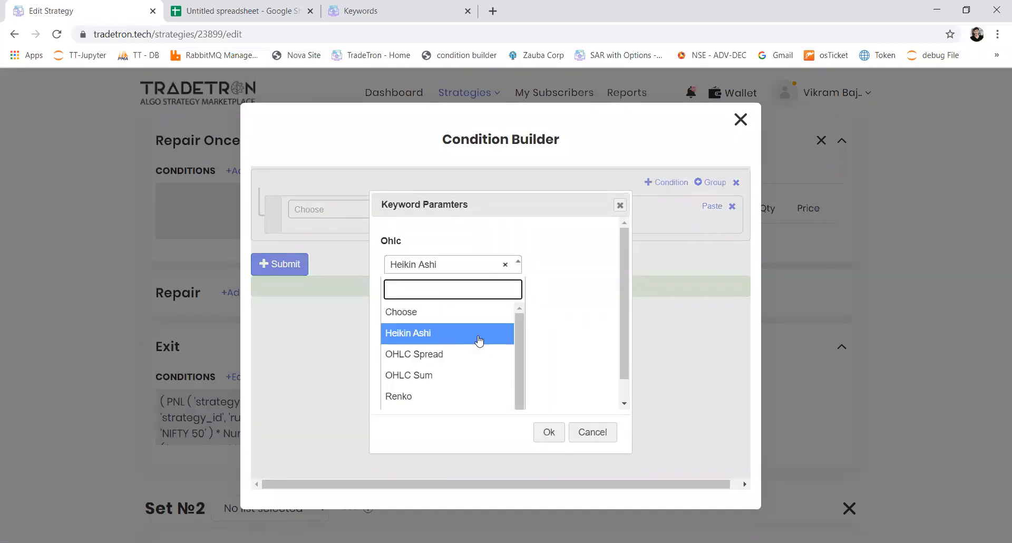
{"action": "scroll", "coordinate": [515, 333], "scroll_direction": "down", "scroll_amount": 1}
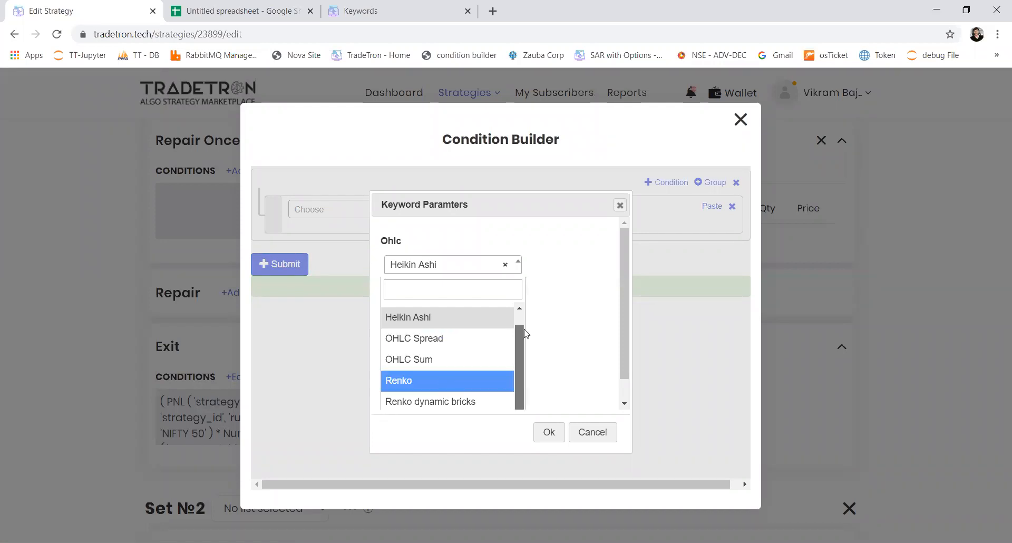
{"action": "left_click_drag", "start_coordinate": [524, 329], "coordinate": [526, 317]}
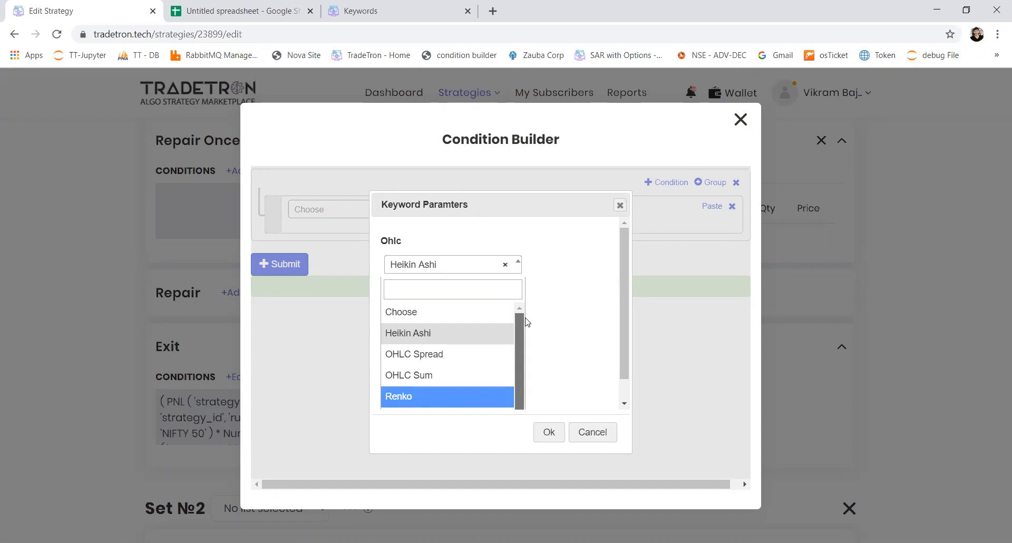
{"action": "left_click", "coordinate": [591, 432]}
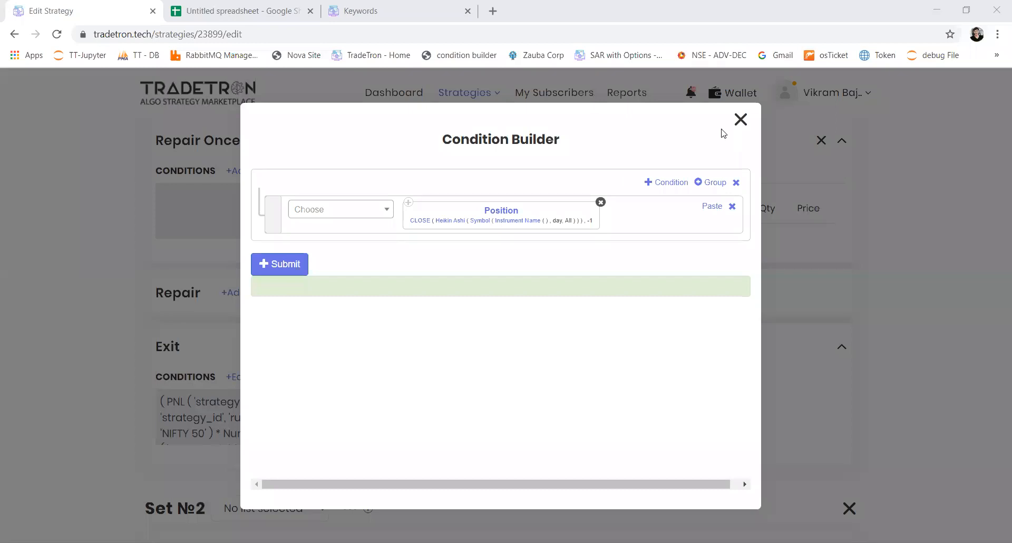
Add a second condition to the Repair Once block and insert the Week Day keyword for NSE.
{"action": "left_click", "coordinate": [674, 183]}
{"action": "left_click", "coordinate": [366, 257]}
{"action": "type", "text": "week"}
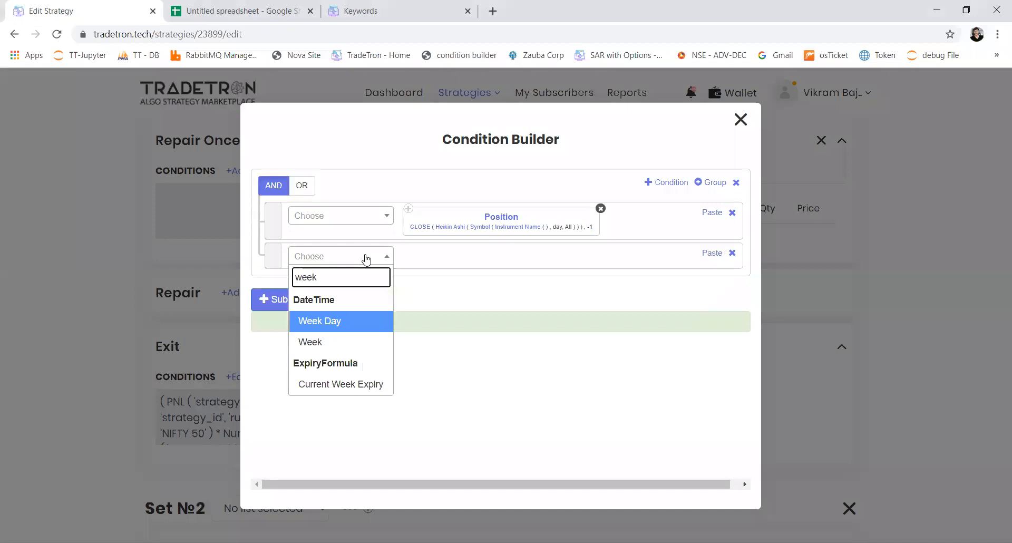
{"action": "key", "text": "Return"}
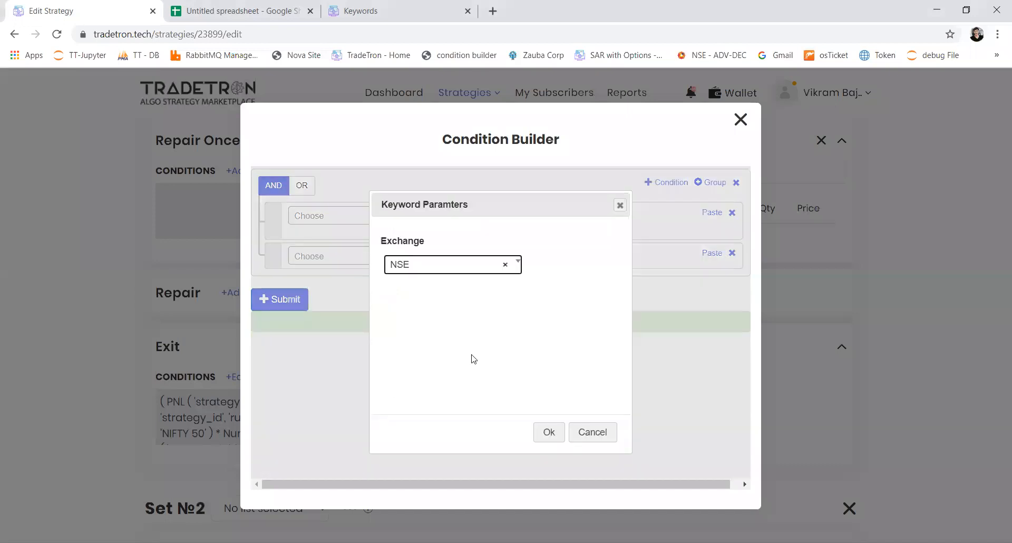
{"action": "left_click", "coordinate": [548, 433]}
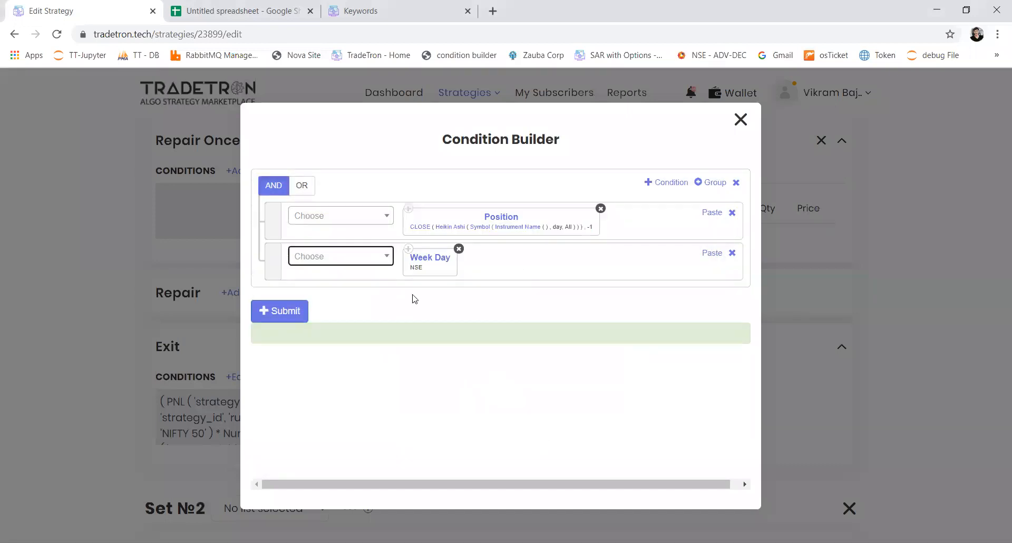
Append a Number keyword with the value 3 after Week Day in the second condition.
{"action": "left_click", "coordinate": [369, 257]}
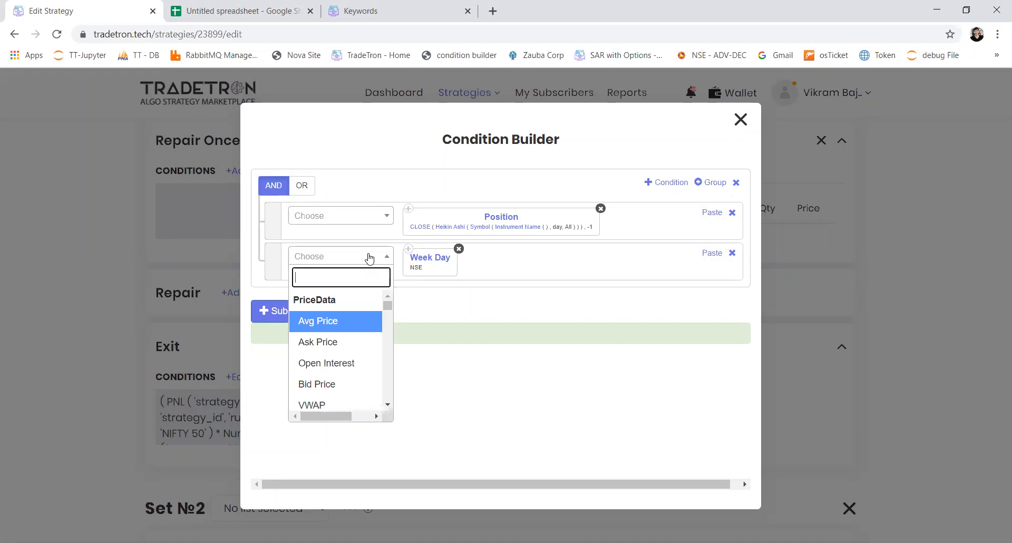
{"action": "type", "text": "number"}
{"action": "key", "text": "Return"}
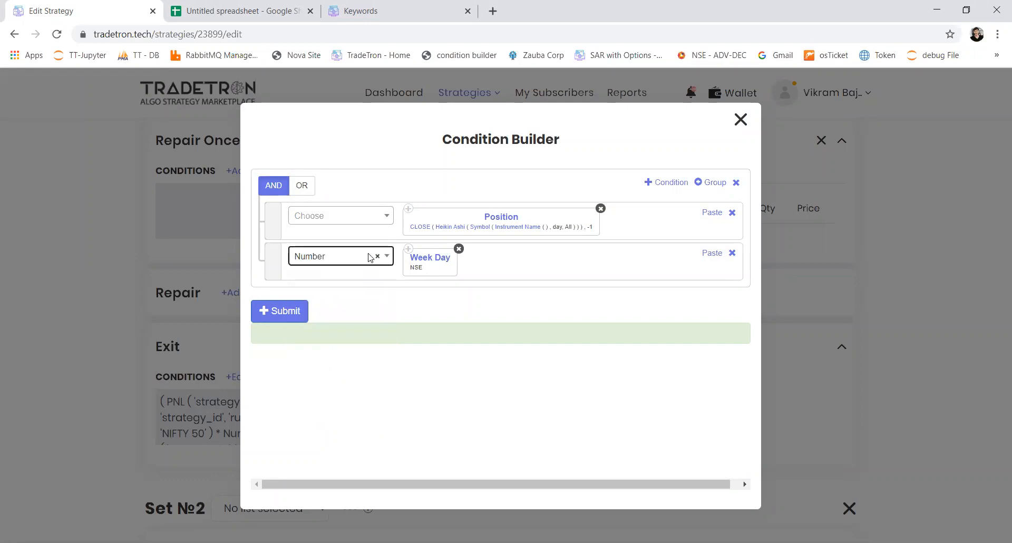
{"action": "key", "text": "BackSpace"}
{"action": "type", "text": "3"}
{"action": "key", "text": "Tab"}
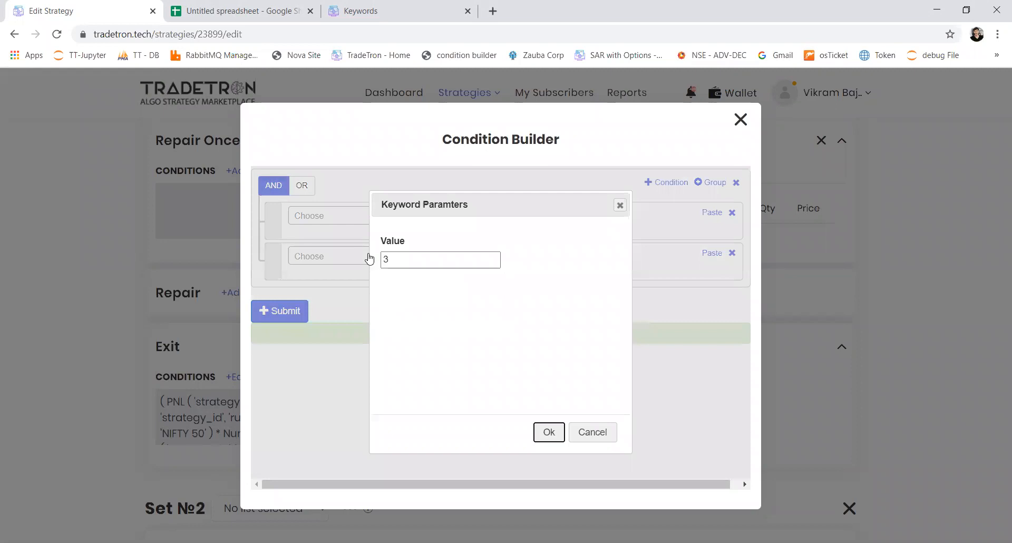
{"action": "key", "text": "Return"}
Insert an == operator and place it between Week Day and Number 3.
{"action": "left_click", "coordinate": [359, 267]}
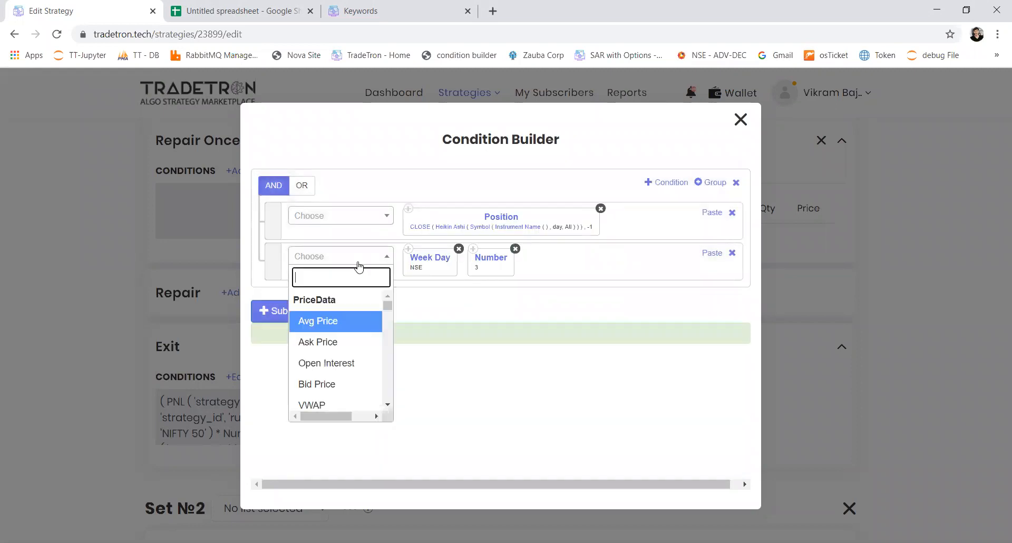
{"action": "type", "text": "="}
{"action": "key", "text": "Down"}
{"action": "key", "text": "Down"}
{"action": "key", "text": "Return"}
{"action": "left_click_drag", "start_coordinate": [536, 259], "coordinate": [463, 255]}
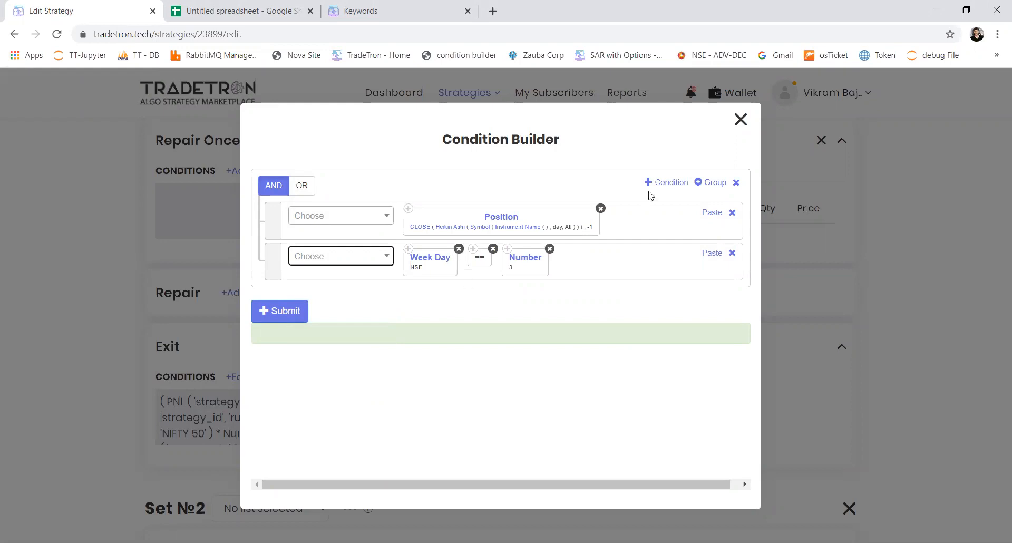
Add a third condition, join the conditions with OR, and copy the Week Day == Number 3 blocks into the new row.
{"action": "left_click", "coordinate": [665, 182]}
{"action": "left_click", "coordinate": [299, 187]}
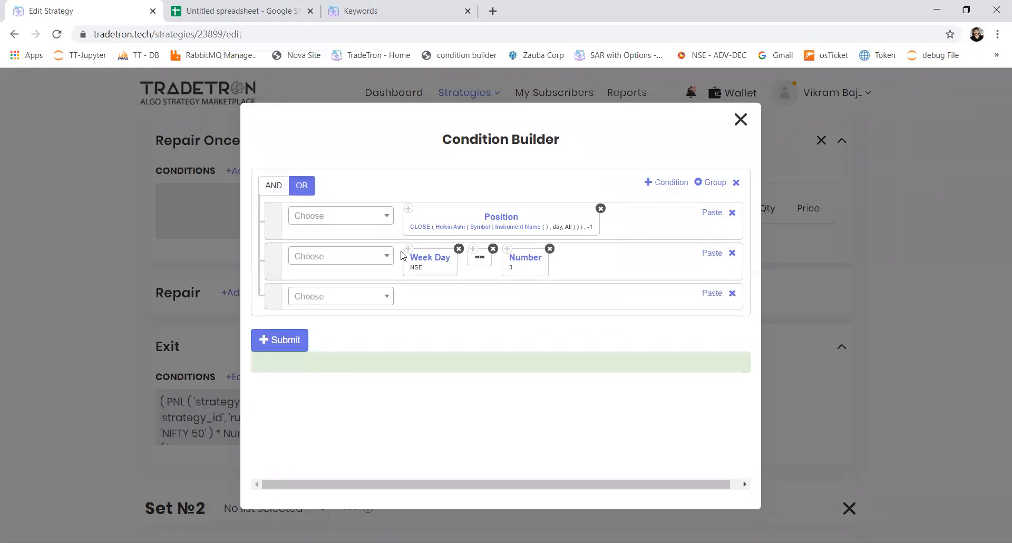
{"action": "left_click", "coordinate": [409, 249]}
{"action": "left_click", "coordinate": [701, 294]}
{"action": "left_click", "coordinate": [471, 250]}
{"action": "left_click", "coordinate": [696, 294]}
{"action": "left_click", "coordinate": [506, 250]}
{"action": "left_click", "coordinate": [697, 293]}
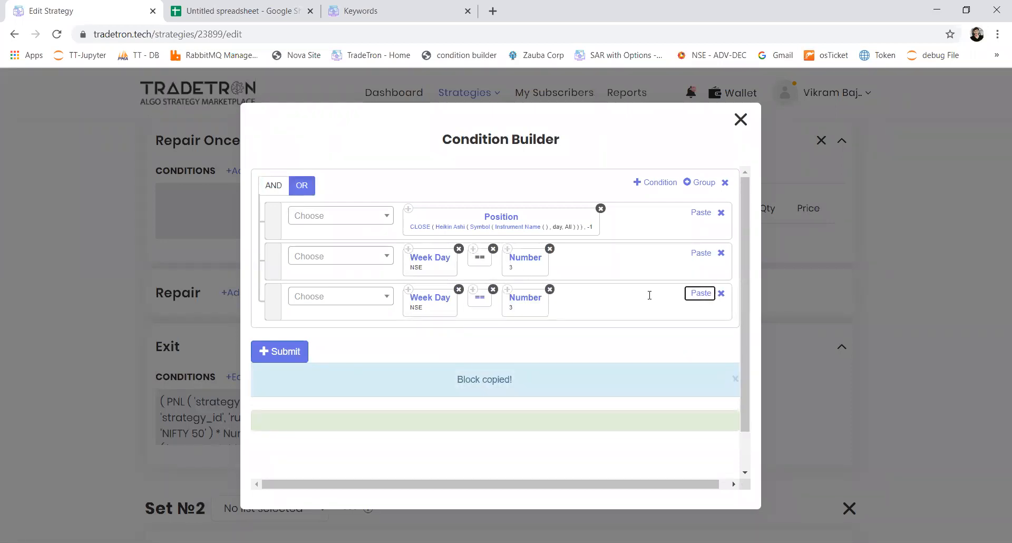
Set the Number value in the third condition to 4.
{"action": "left_click", "coordinate": [530, 301]}
{"action": "double_click", "coordinate": [378, 260]}
{"action": "type", "text": "4"}
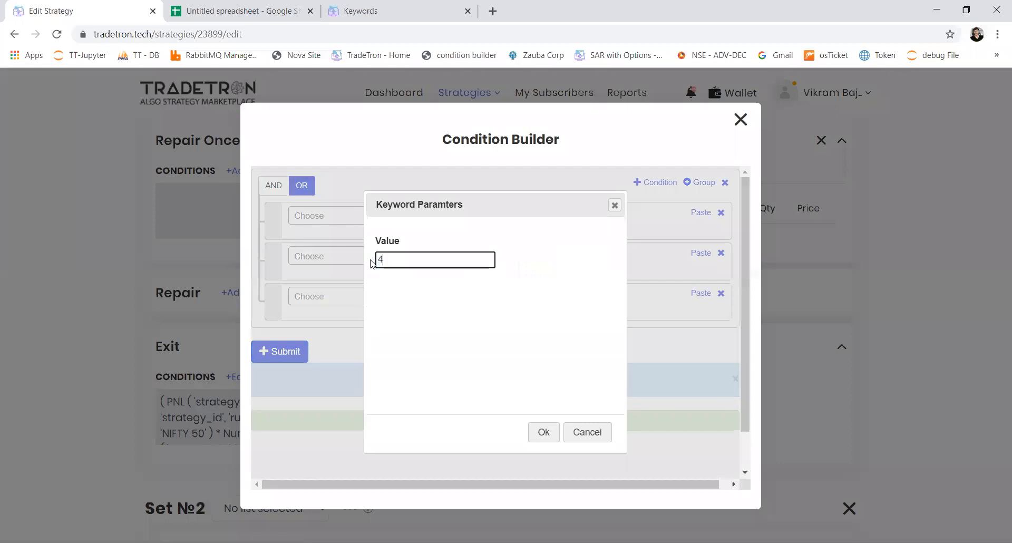
{"action": "left_click", "coordinate": [548, 430]}
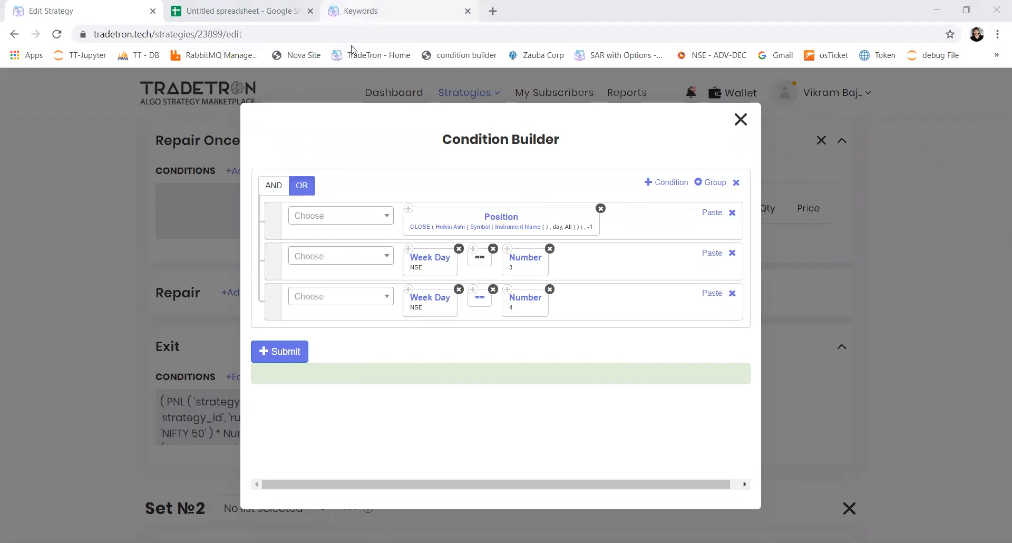
Switch to the Keywords page, enter the address questionnaire.tradetron.tech without loading it, and select the whole address.
{"action": "left_click", "coordinate": [343, 15]}
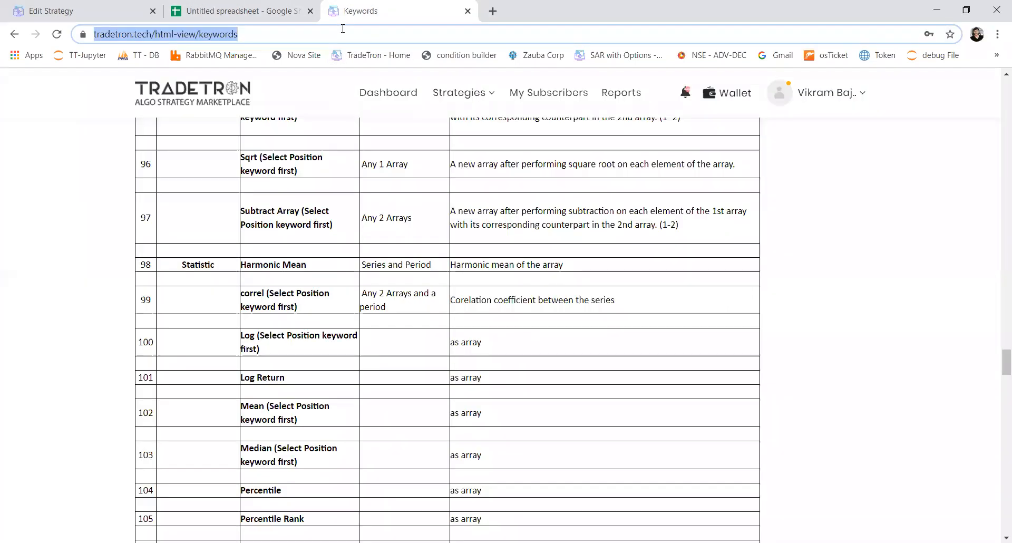
{"action": "type", "text": "quea"}
{"action": "key", "text": "BackSpace"}
{"action": "type", "text": "s"}
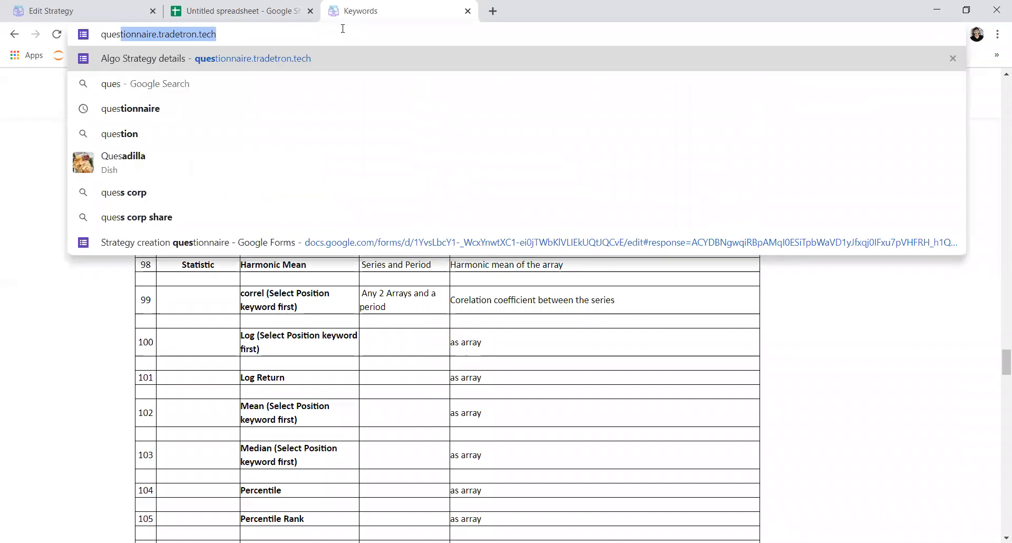
{"action": "key", "text": "ctrl+a"}
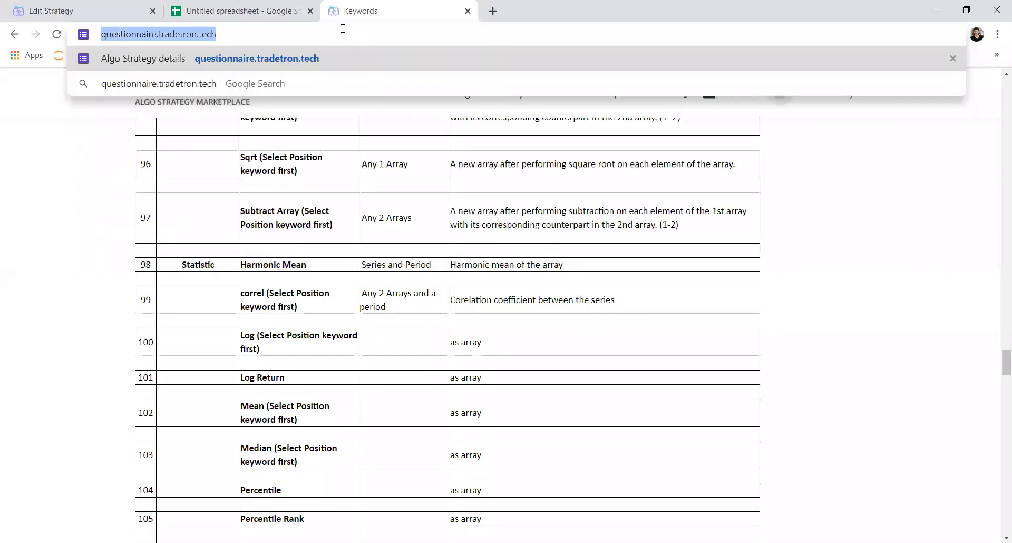
{"action": "key", "text": "alt+Tab"}
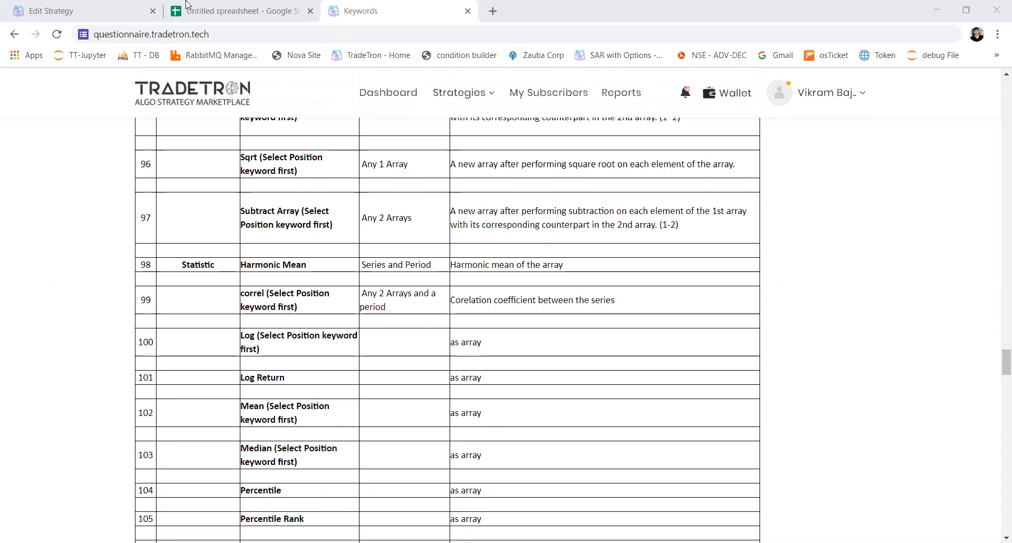
Return to the Edit Strategy page, add a fourth condition, and choose the Position keyword for it.
{"action": "left_click", "coordinate": [131, 10]}
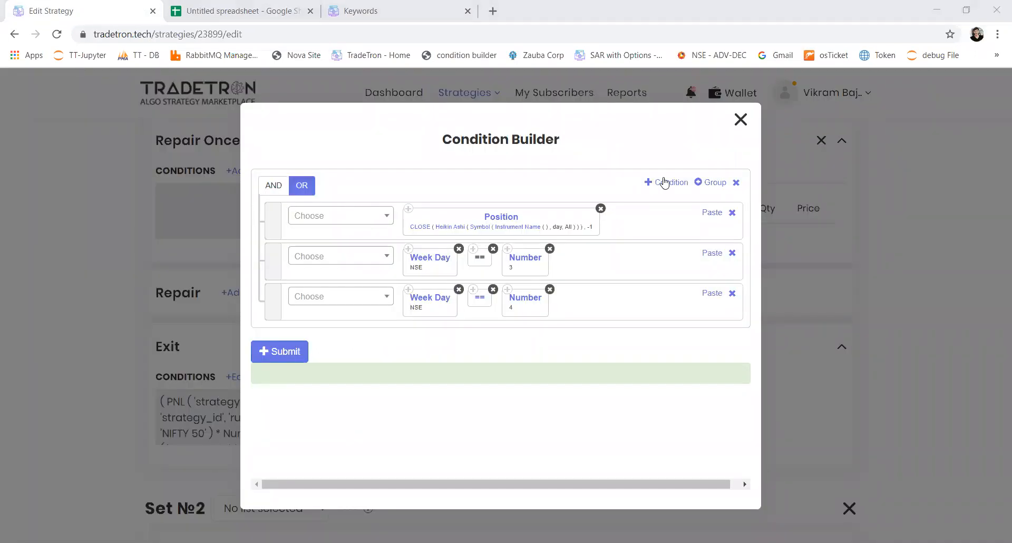
{"action": "left_click", "coordinate": [329, 340]}
{"action": "type", "text": "pos"}
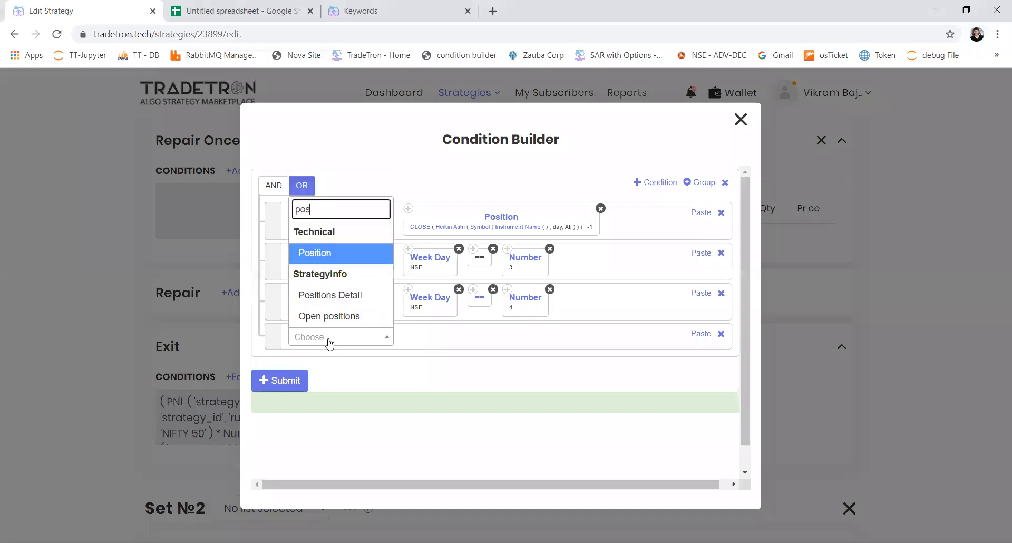
{"action": "key", "text": "Down"}
{"action": "key", "text": "Up"}
{"action": "key", "text": "Return"}
Set the fourth condition's Position keyword to the Highest High Value series at position -1.
{"action": "key", "text": "Return"}
{"action": "type", "text": "ho"}
{"action": "key", "text": "BackSpace"}
{"action": "type", "text": "i"}
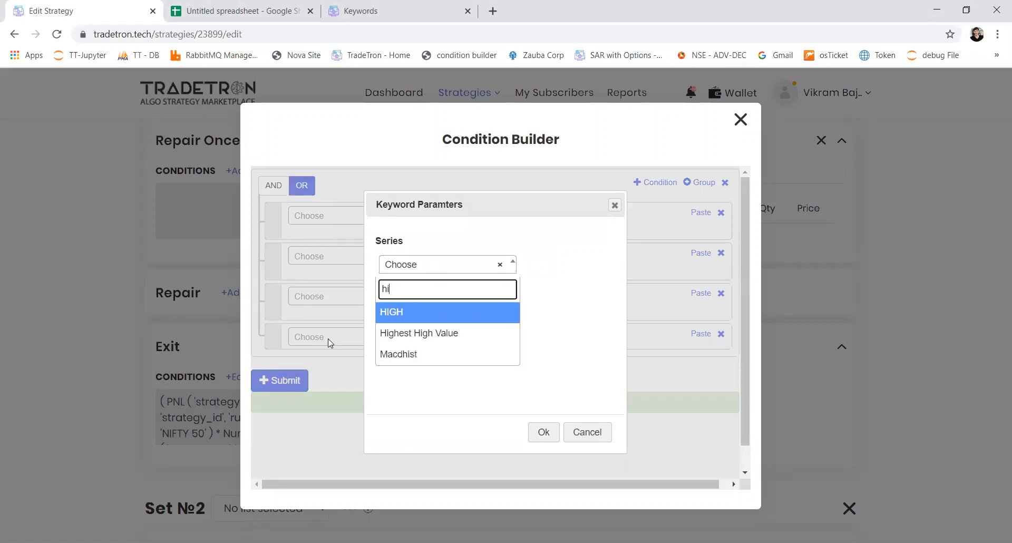
{"action": "type", "text": "h"}
{"action": "key", "text": "BackSpace"}
{"action": "key", "text": "Down"}
{"action": "key", "text": "Return"}
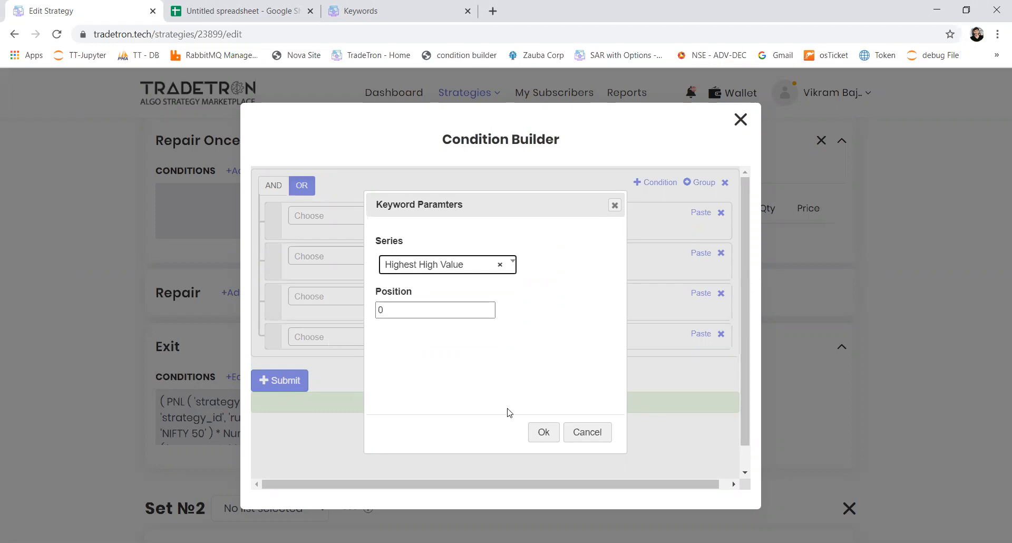
{"action": "key", "text": "Tab"}
{"action": "type", "text": "-1"}
{"action": "key", "text": "Tab"}
{"action": "key", "text": "Return"}
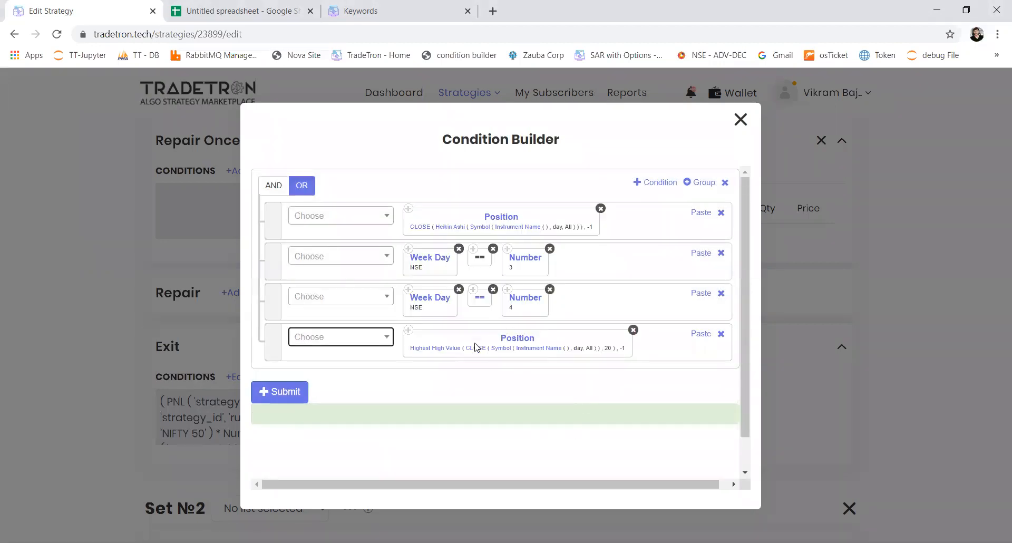
Set the Highest High Value series in the fourth condition to HIGH and close the condition builder without submitting.
{"action": "left_click", "coordinate": [452, 348]}
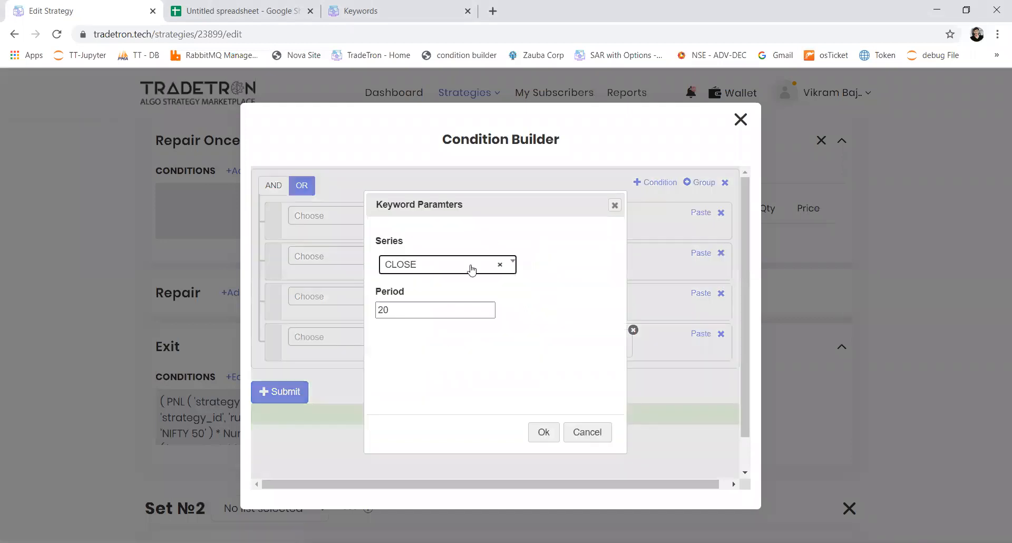
{"action": "left_click", "coordinate": [472, 269]}
{"action": "type", "text": "high"}
{"action": "key", "text": "Return"}
{"action": "left_click", "coordinate": [542, 432]}
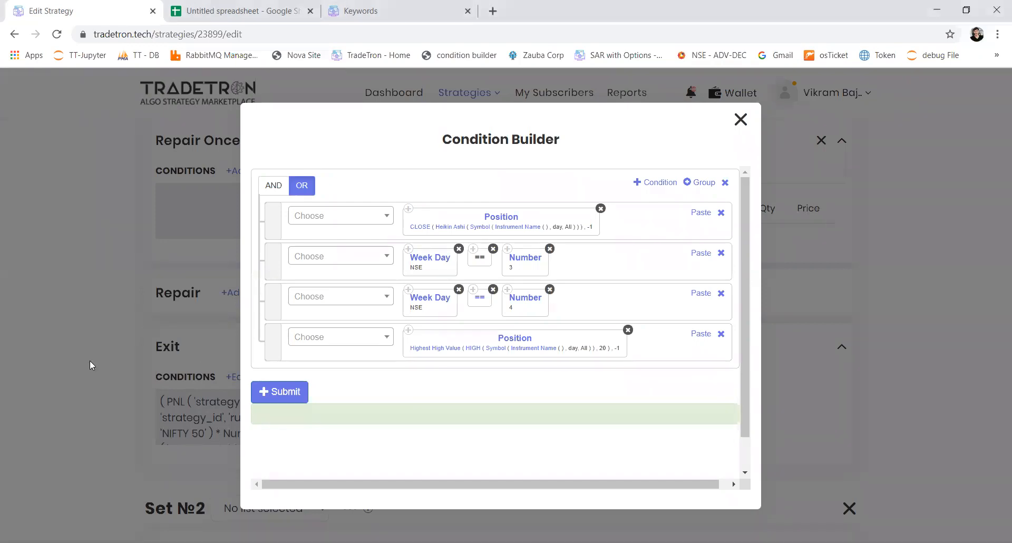
{"action": "left_click", "coordinate": [742, 121]}
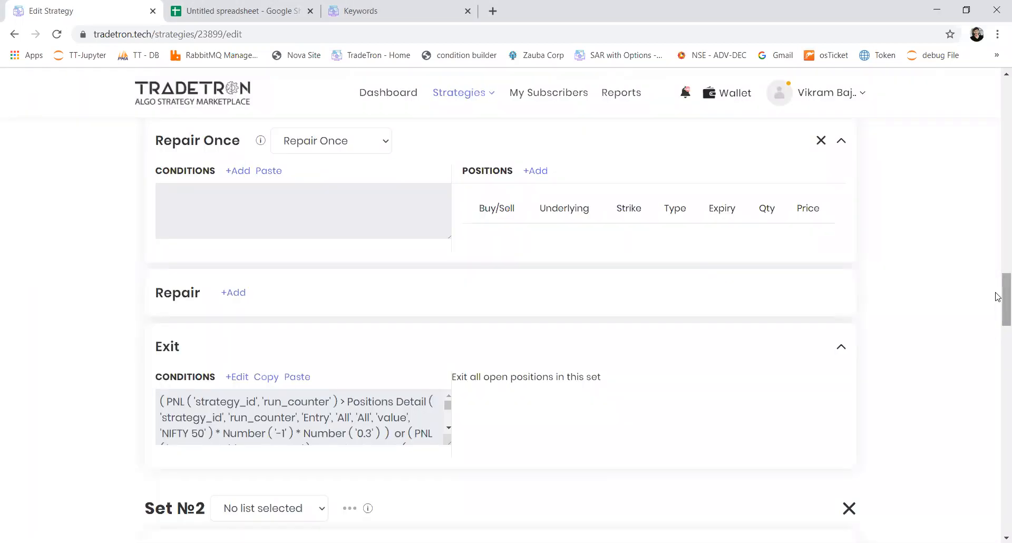
Open the Partners page from the site footer in a separate tab, review the broker list, and return to Edit Strategy.
{"action": "scroll", "coordinate": [447, 371], "scroll_direction": "down", "scroll_amount": 15}
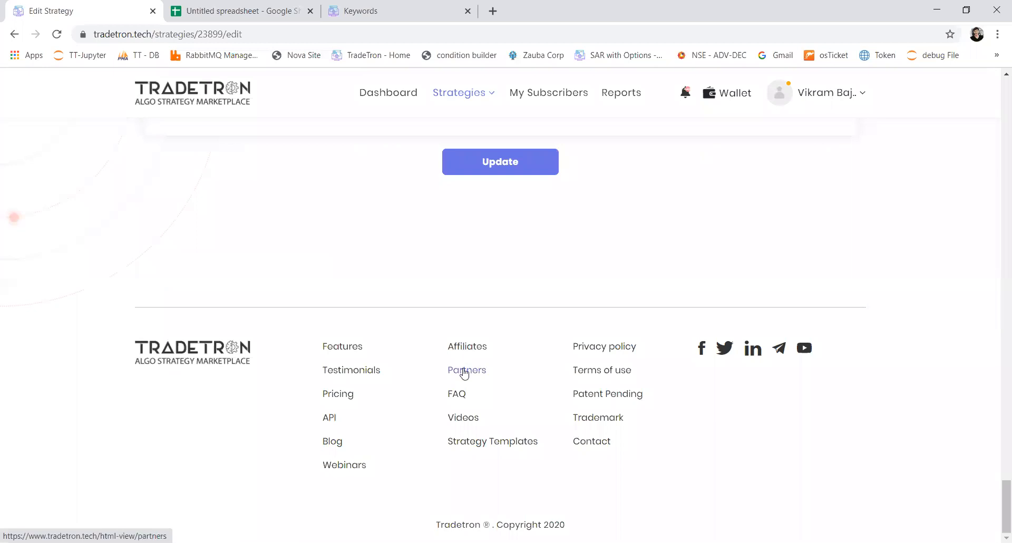
{"action": "right_click", "coordinate": [464, 373]}
{"action": "left_click", "coordinate": [495, 381]}
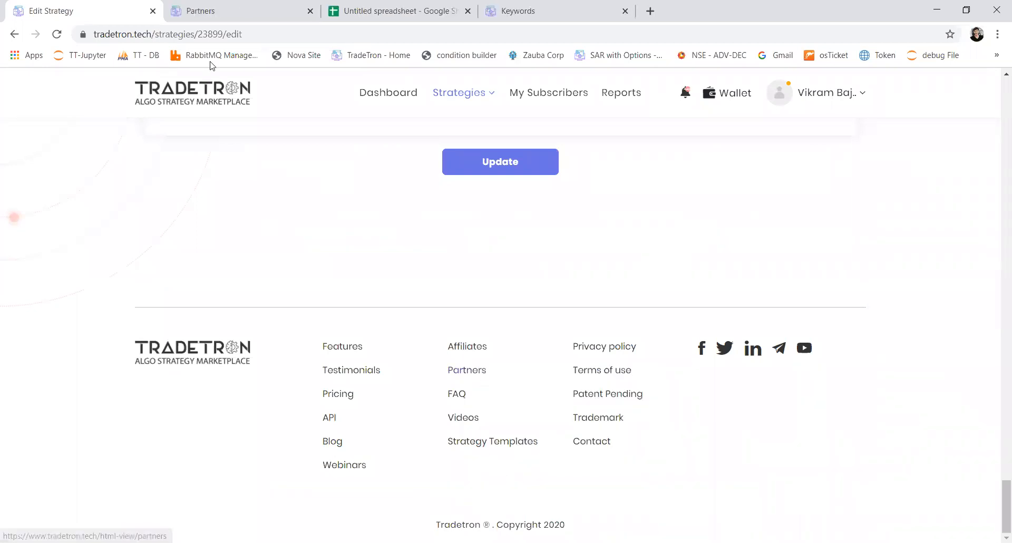
{"action": "left_click", "coordinate": [187, 11]}
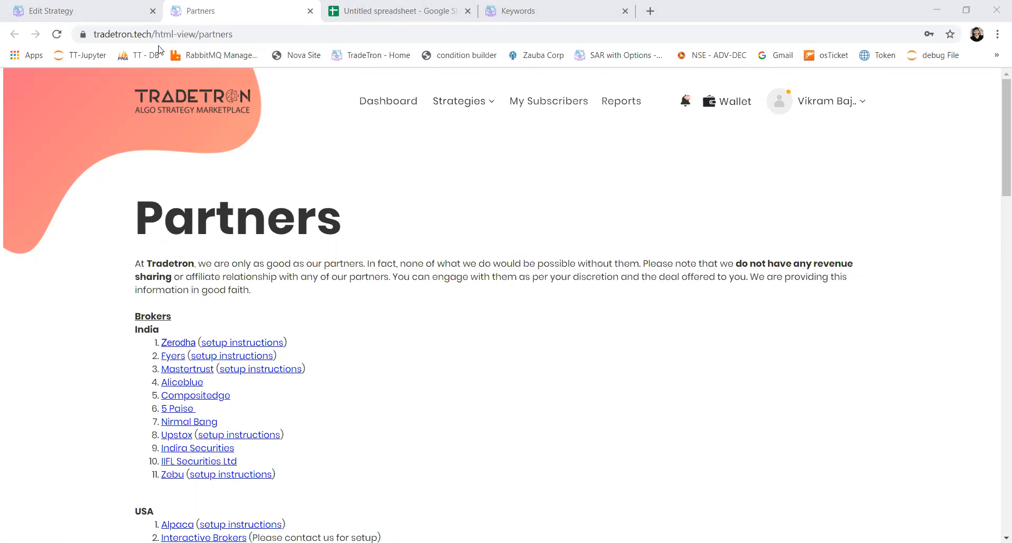
{"action": "left_click", "coordinate": [89, 3]}
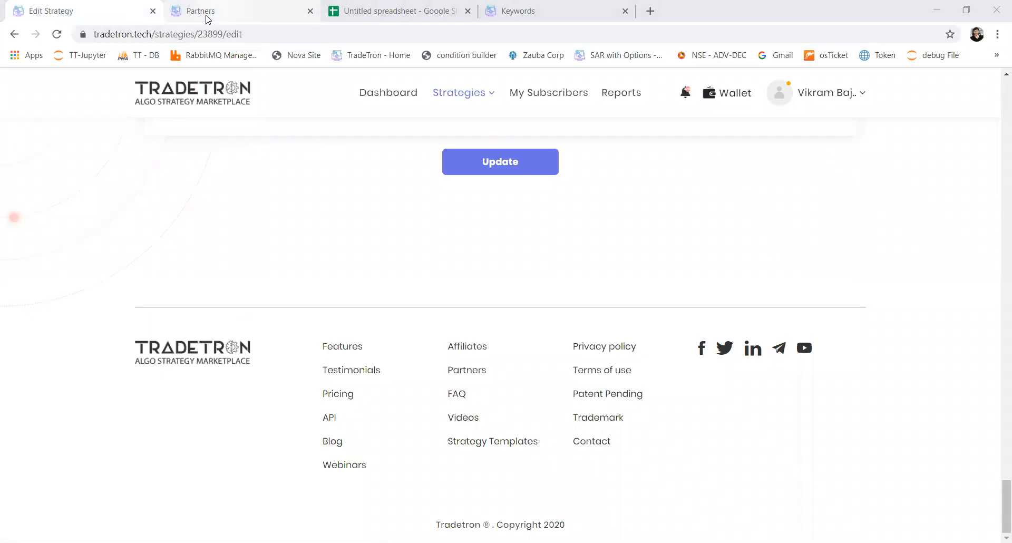
Select the NIFTY 50 list for Set №1.
{"action": "scroll", "coordinate": [213, 271], "scroll_direction": "up", "scroll_amount": 10}
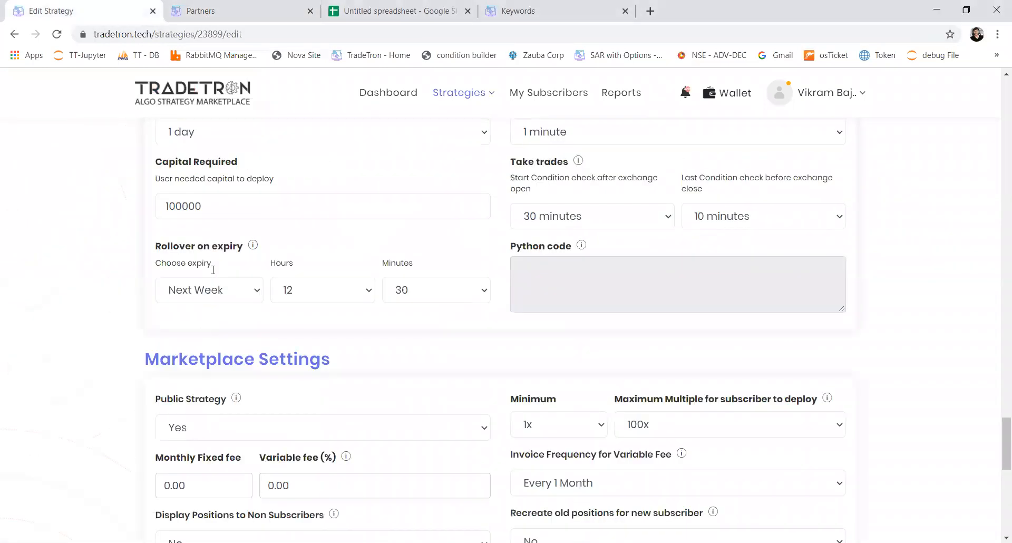
{"action": "scroll", "coordinate": [213, 271], "scroll_direction": "up", "scroll_amount": 15}
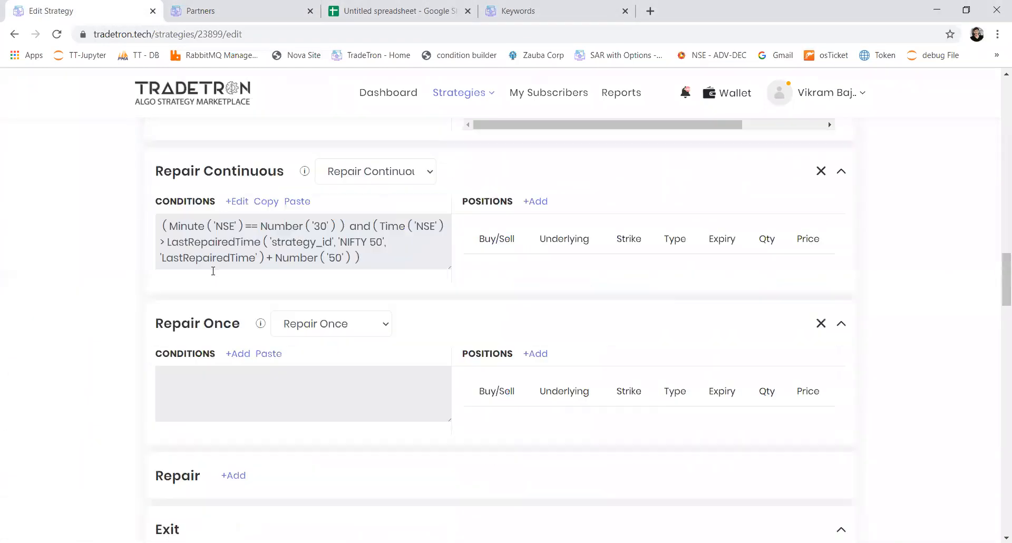
{"action": "scroll", "coordinate": [213, 271], "scroll_direction": "up", "scroll_amount": 15}
{"action": "scroll", "coordinate": [213, 272], "scroll_direction": "up", "scroll_amount": 15}
{"action": "scroll", "coordinate": [242, 337], "scroll_direction": "down", "scroll_amount": 2}
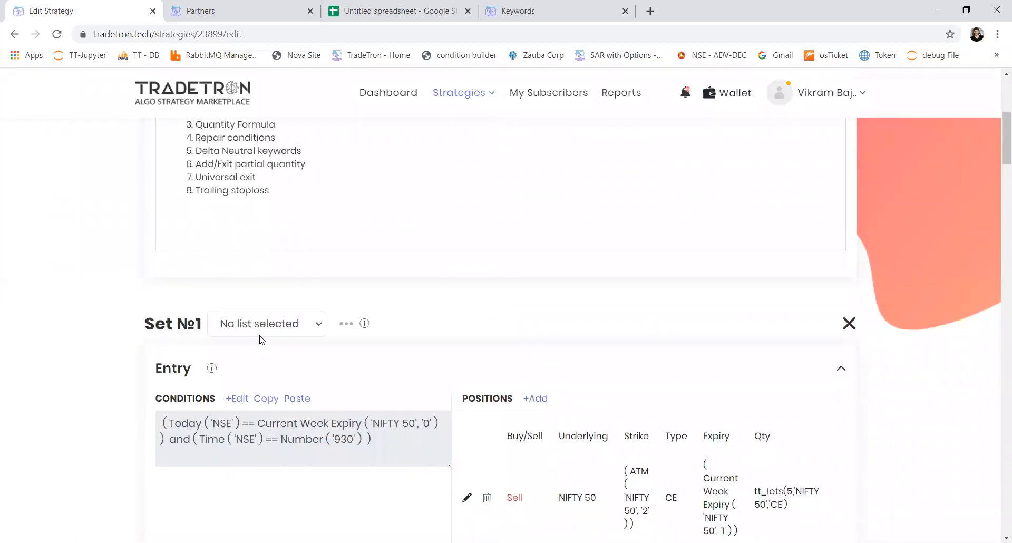
{"action": "left_click", "coordinate": [261, 328]}
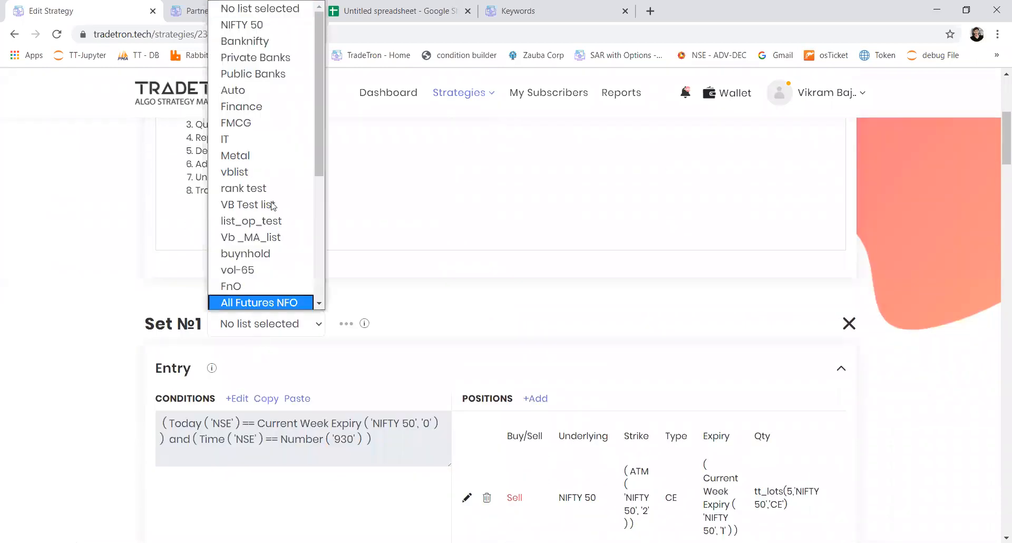
{"action": "left_click", "coordinate": [263, 25]}
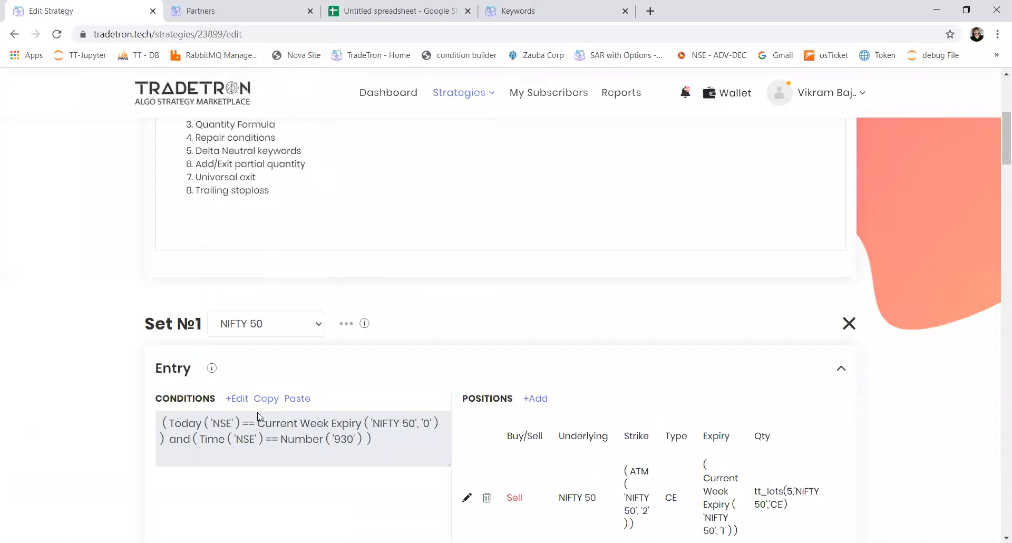
Open the exit conditions of Set №1 for editing and add an empty condition to the outer OR group.
{"action": "scroll", "coordinate": [258, 416], "scroll_direction": "down", "scroll_amount": 20}
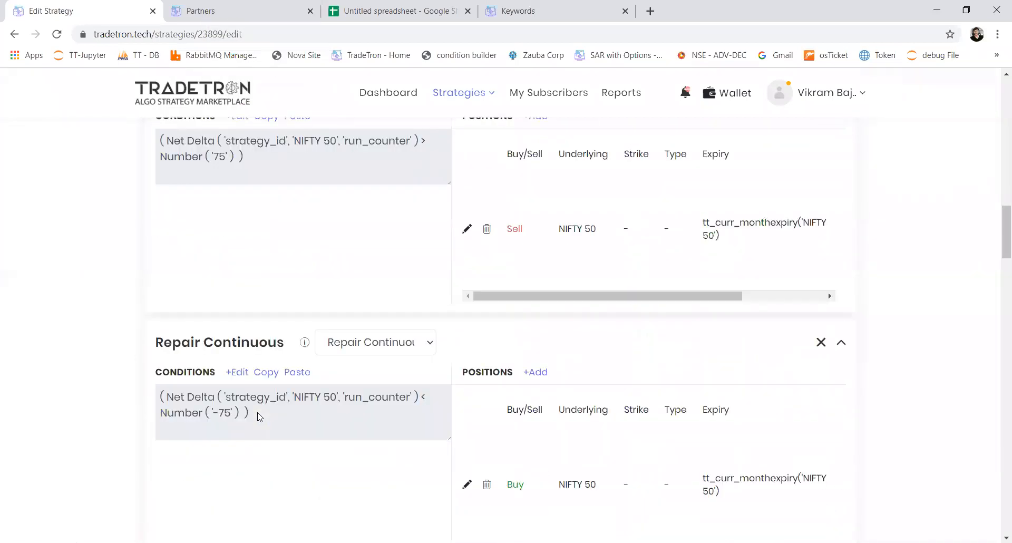
{"action": "scroll", "coordinate": [258, 416], "scroll_direction": "down", "scroll_amount": 5}
{"action": "scroll", "coordinate": [258, 416], "scroll_direction": "up", "scroll_amount": 3}
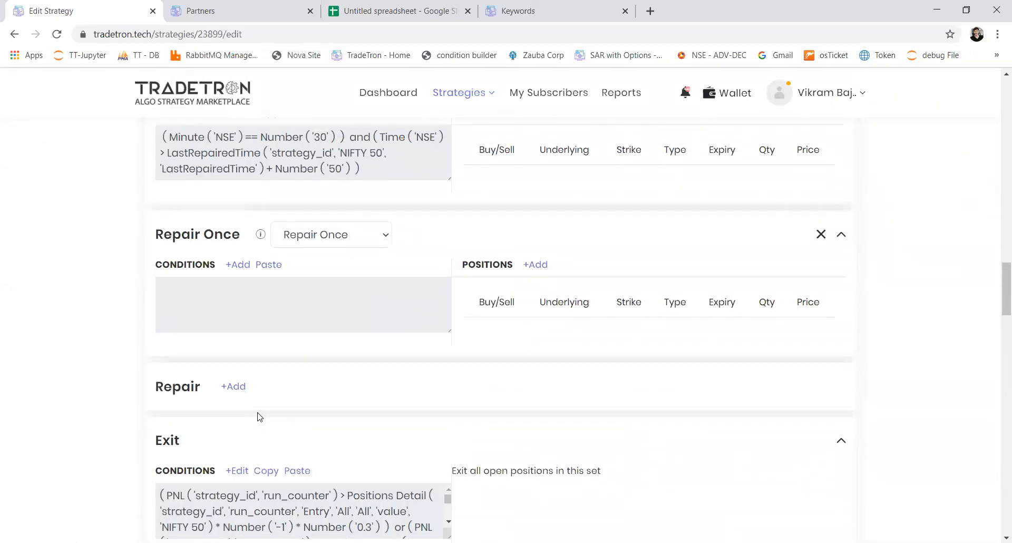
{"action": "scroll", "coordinate": [258, 417], "scroll_direction": "down", "scroll_amount": 2}
{"action": "scroll", "coordinate": [259, 416], "scroll_direction": "down", "scroll_amount": 2}
{"action": "left_click", "coordinate": [236, 371]}
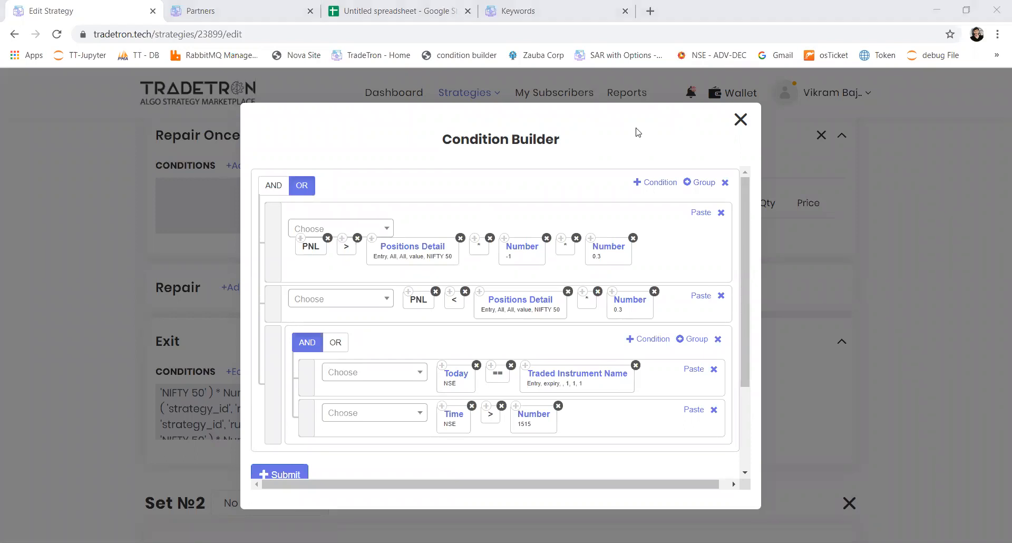
{"action": "scroll", "coordinate": [746, 193], "scroll_direction": "down", "scroll_amount": 3}
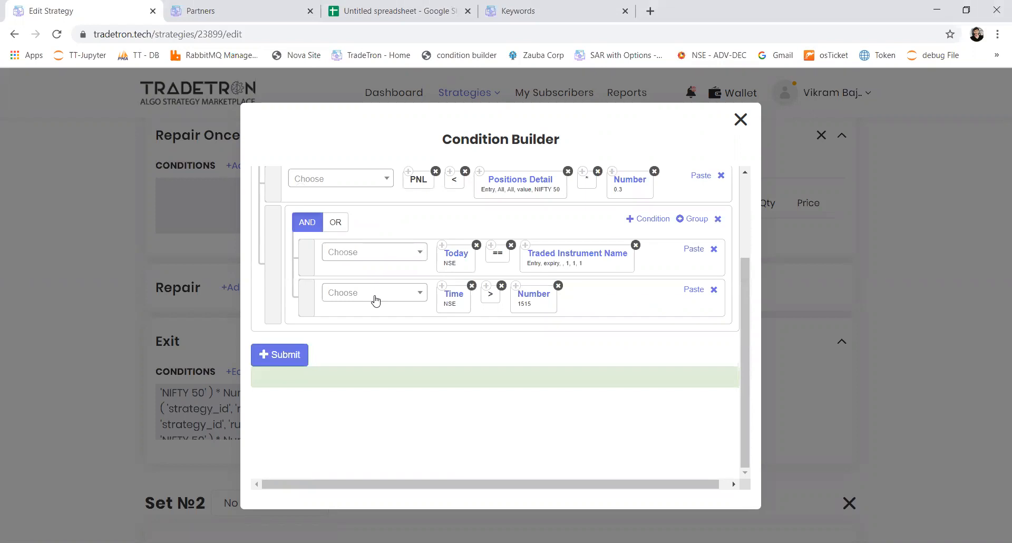
{"action": "scroll", "coordinate": [748, 189], "scroll_direction": "up", "scroll_amount": 3}
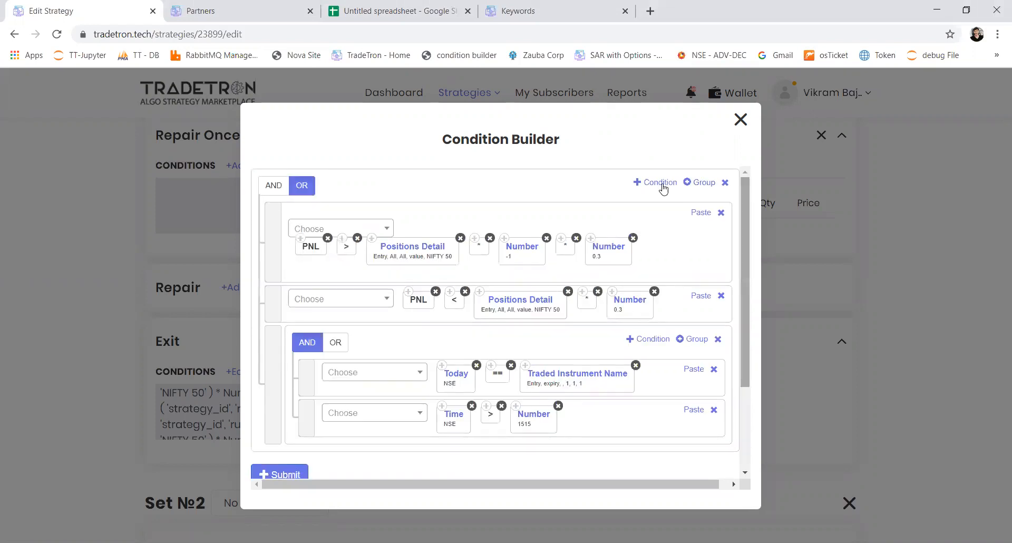
{"action": "left_click", "coordinate": [655, 182]}
Try the PNL Underlying keyword with the NIFTY 50 list as underlying in the added exit condition, and remove it again.
{"action": "left_click", "coordinate": [336, 460]}
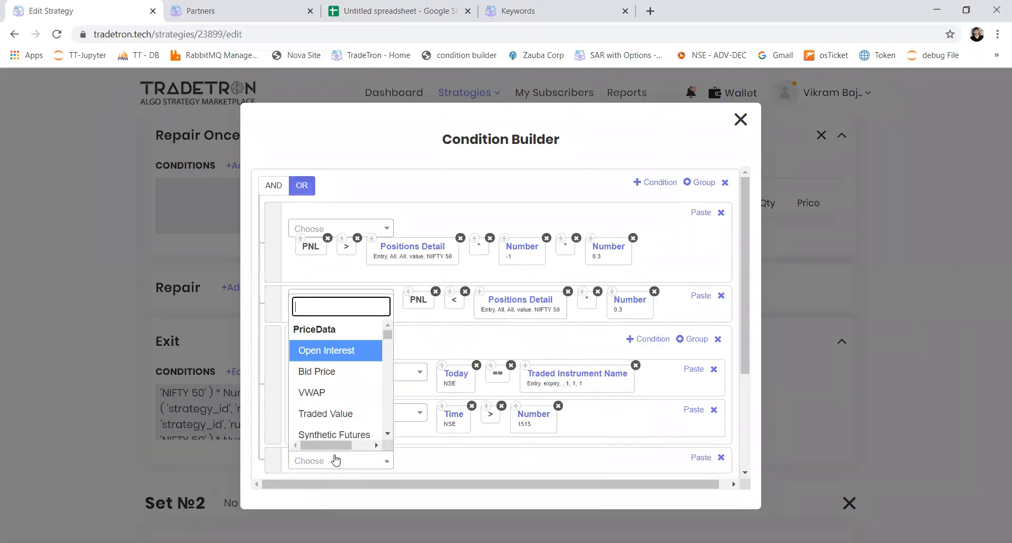
{"action": "type", "text": "pnl"}
{"action": "key", "text": "Down"}
{"action": "key", "text": "Return"}
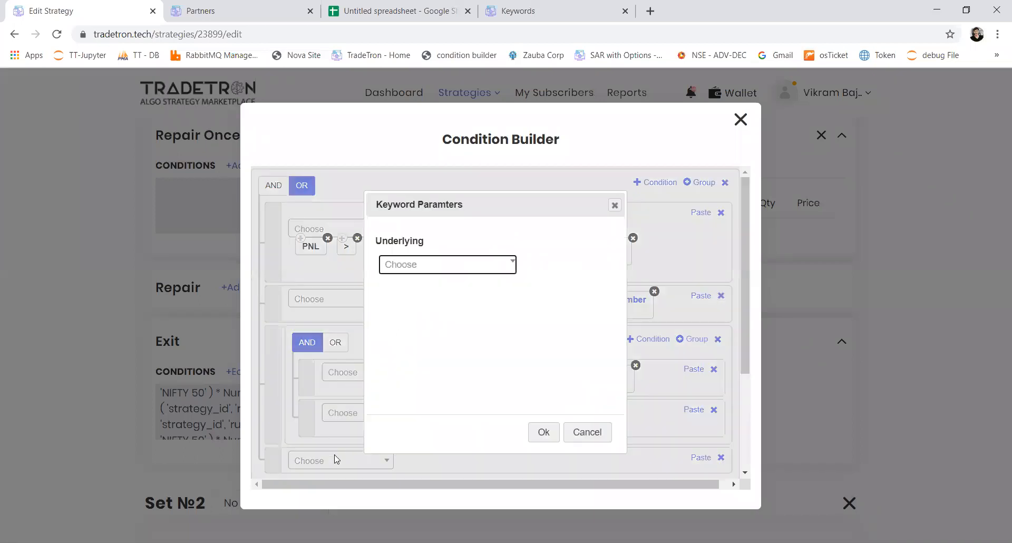
{"action": "key", "text": "Down"}
{"action": "type", "text": "nifty"}
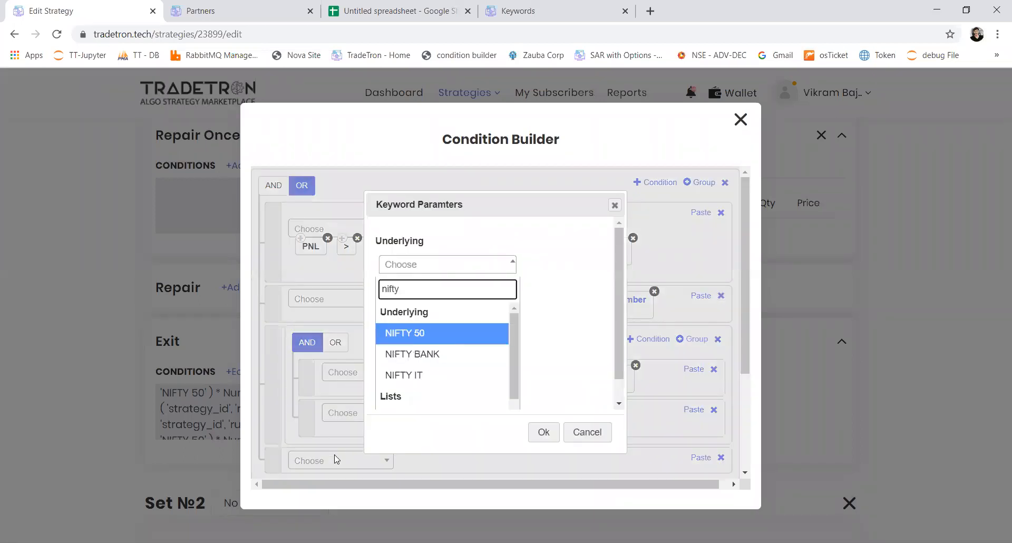
{"action": "key", "text": "Down"}
{"action": "key", "text": "Down"}
{"action": "key", "text": "Down"}
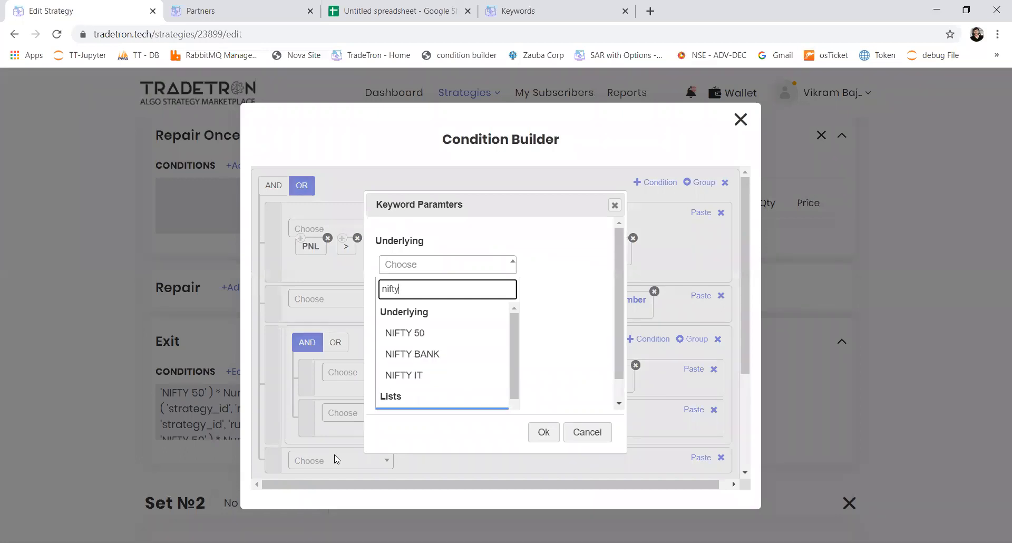
{"action": "key", "text": "Return"}
{"action": "key", "text": "Tab"}
{"action": "key", "text": "Return"}
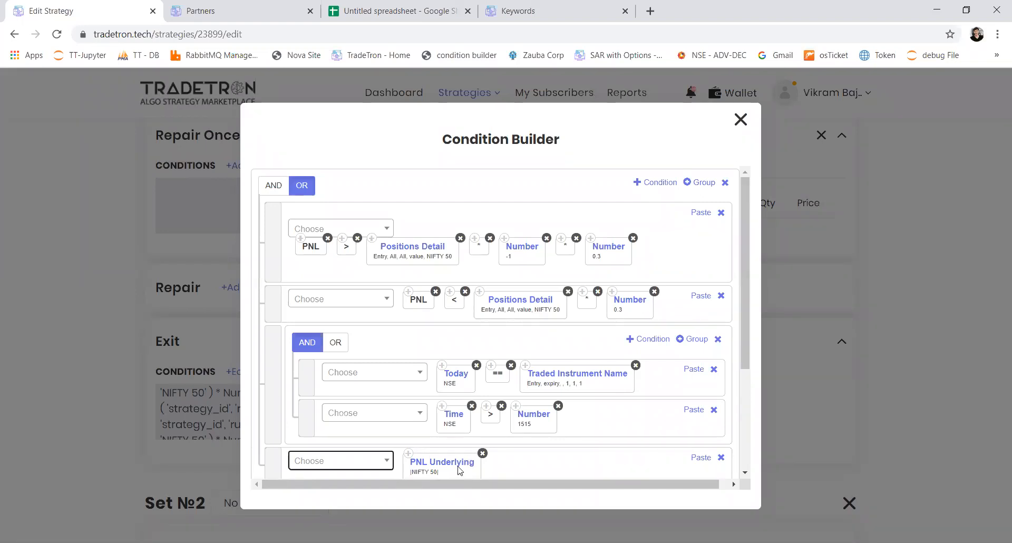
{"action": "left_click", "coordinate": [482, 453]}
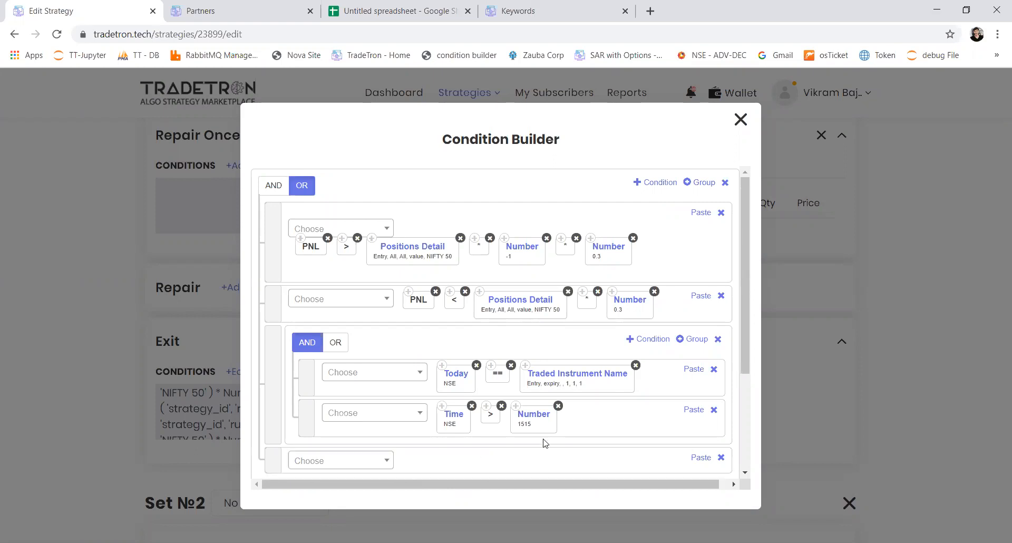